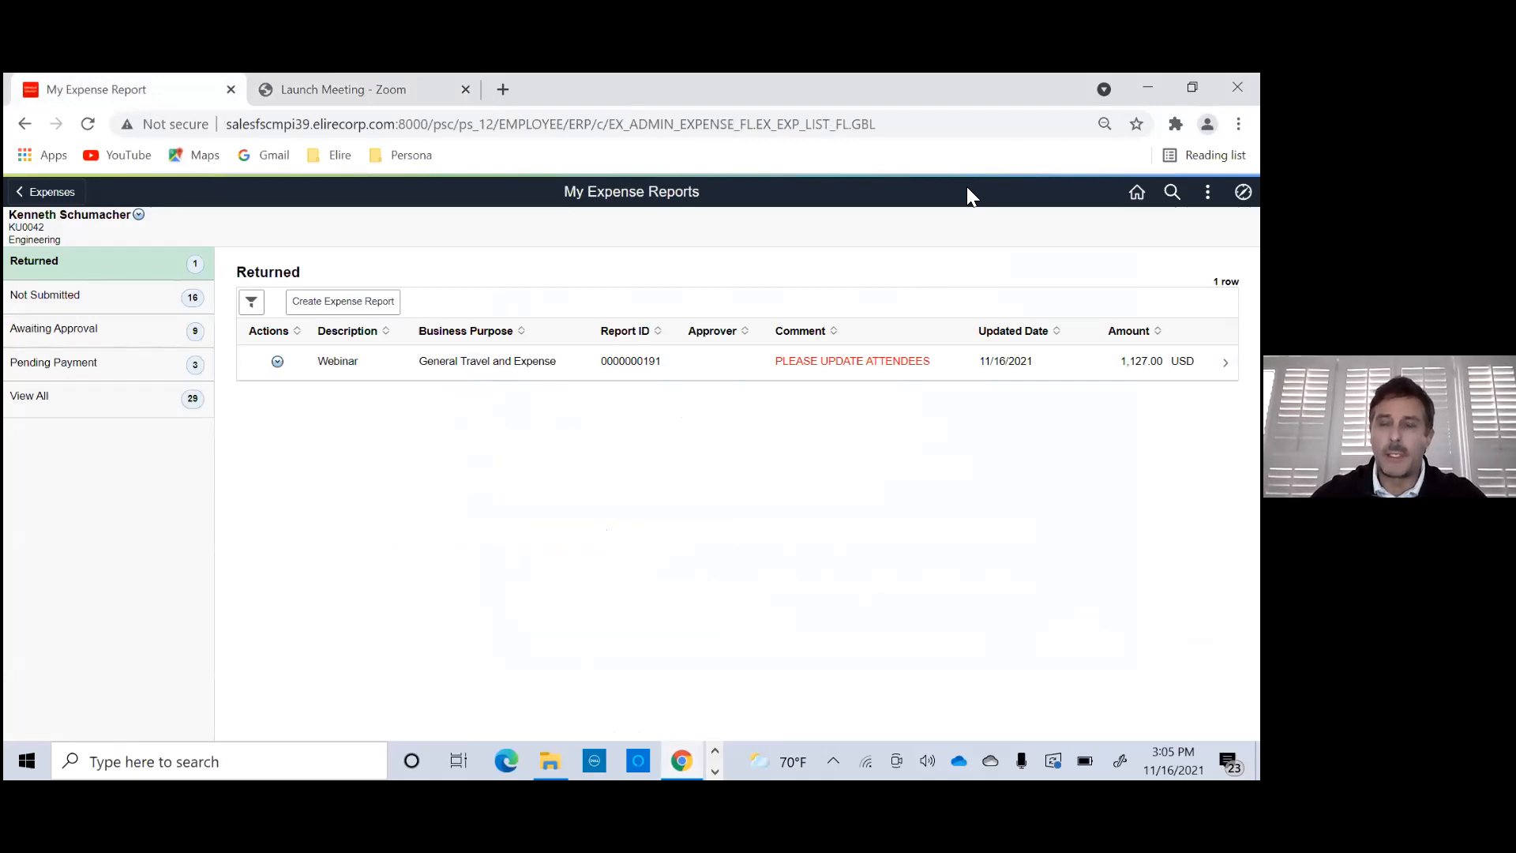
- View the Expenses dashboard from the Employee Self Service home page, and return to the home page
{"action": "left_click", "coordinate": [1137, 191]}
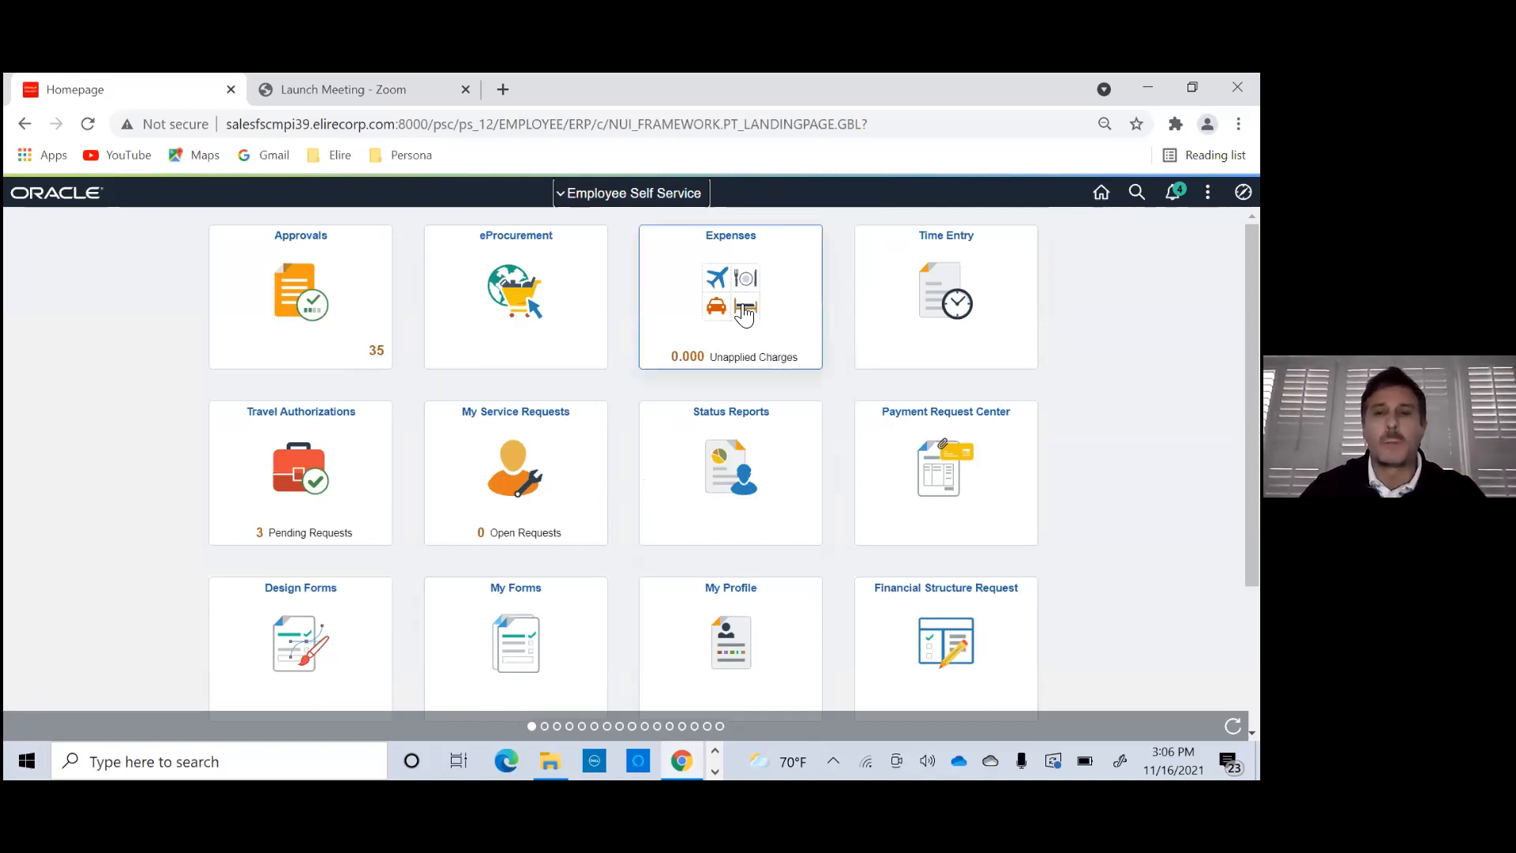
{"action": "left_click", "coordinate": [680, 317]}
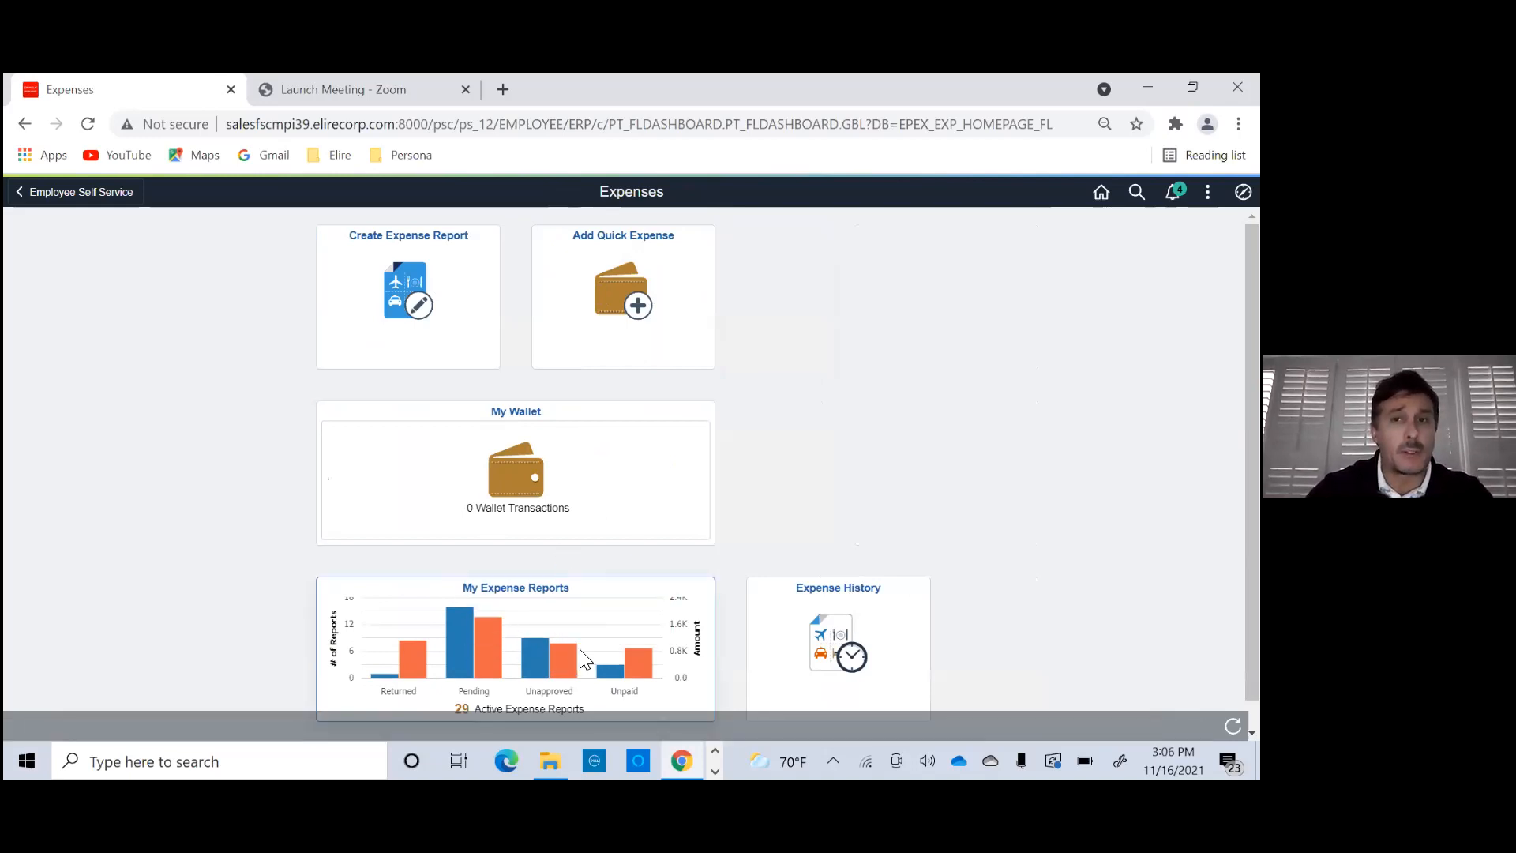
{"action": "left_click", "coordinate": [1102, 192]}
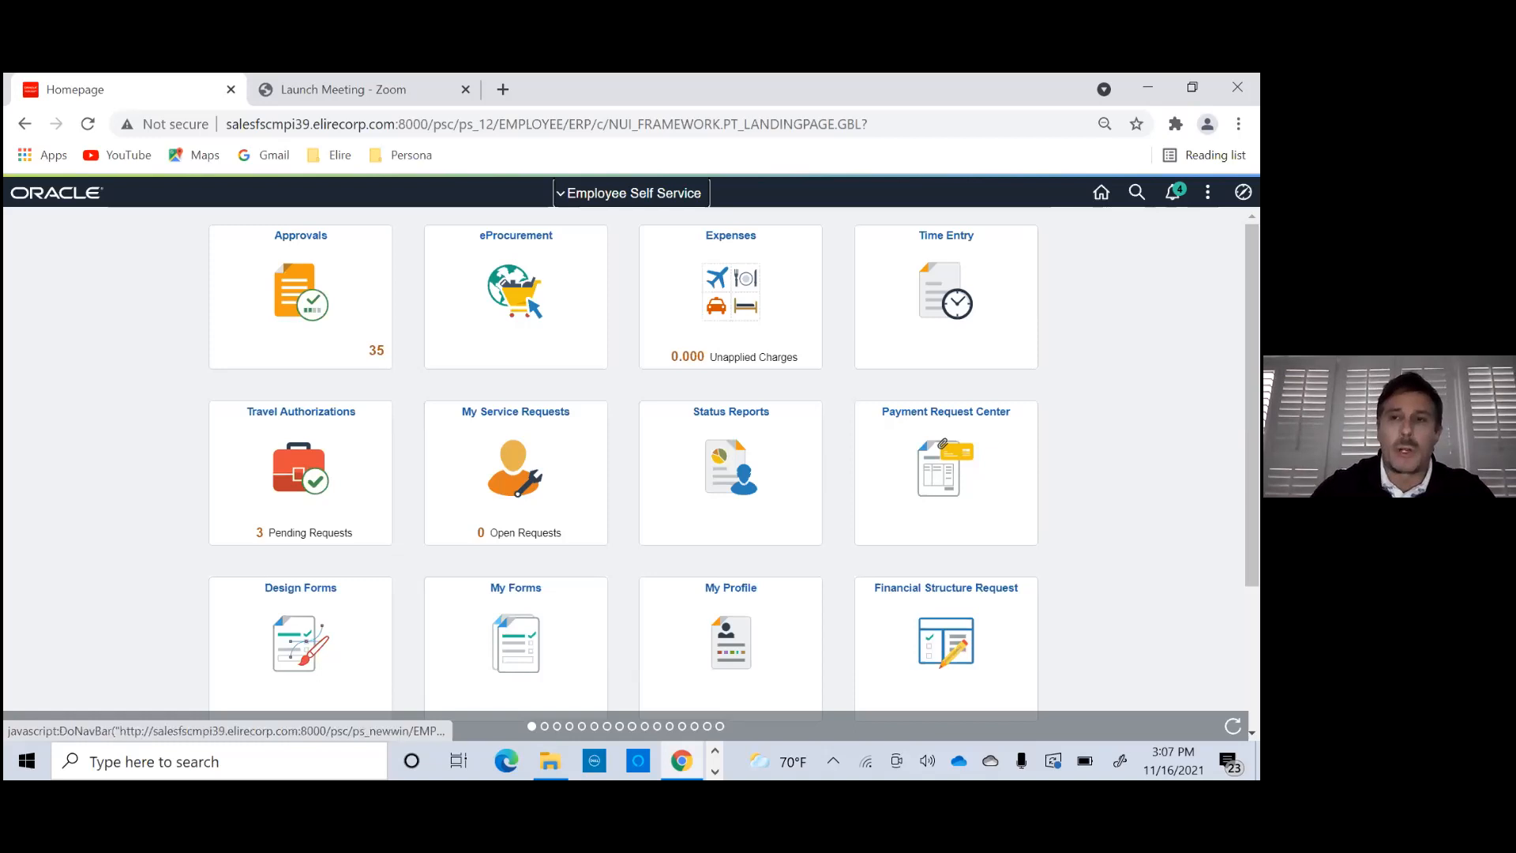
- Open the Create/Modify page for employee travel cash advances and add a new advance for the prefilled employee ID
{"action": "left_click", "coordinate": [1244, 192]}
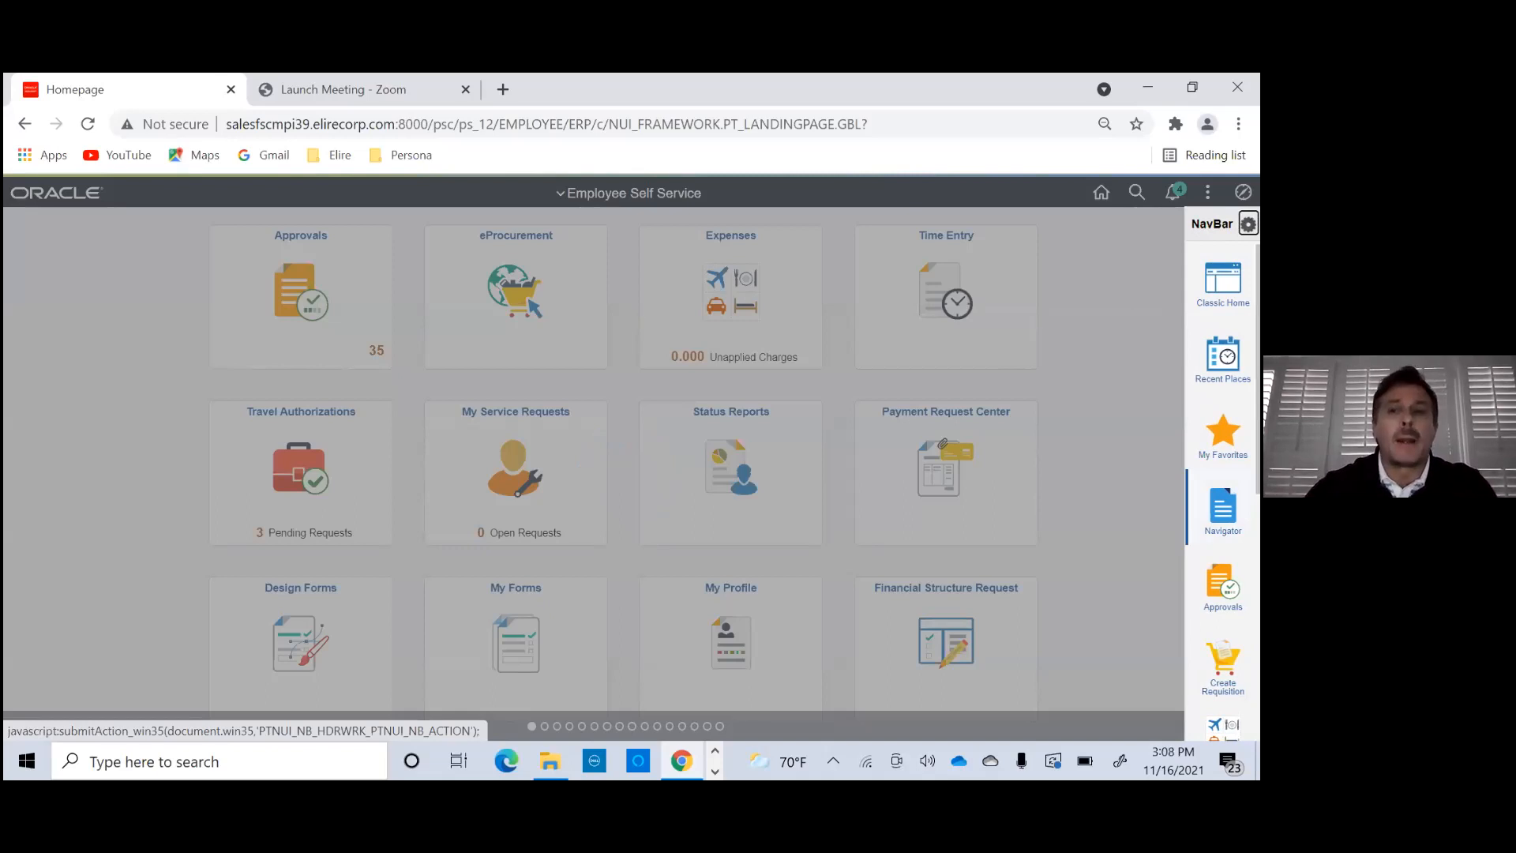
{"action": "left_click", "coordinate": [1223, 511]}
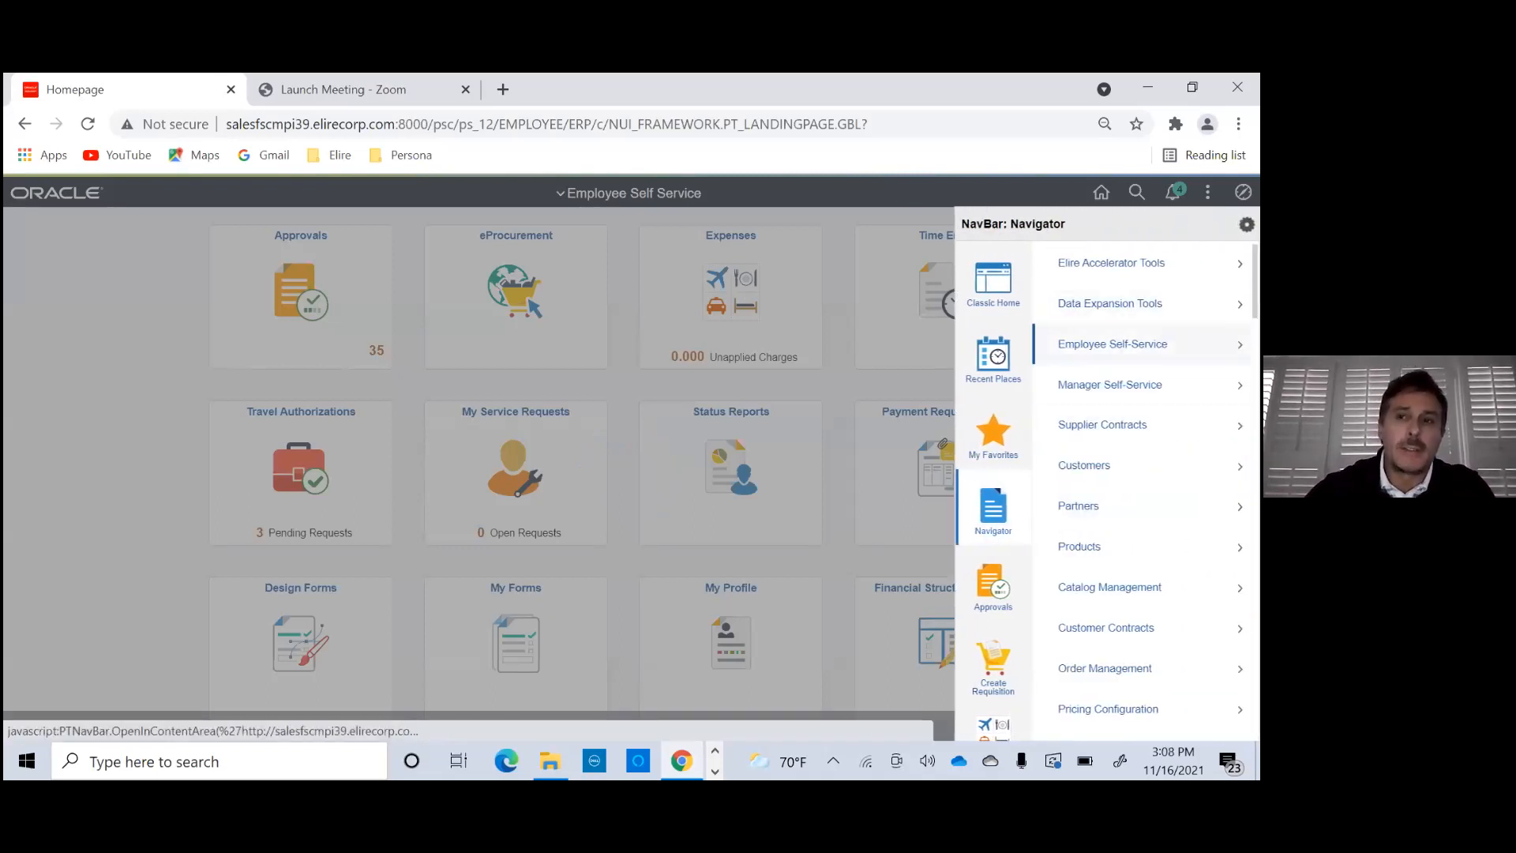
{"action": "left_click", "coordinate": [1113, 343]}
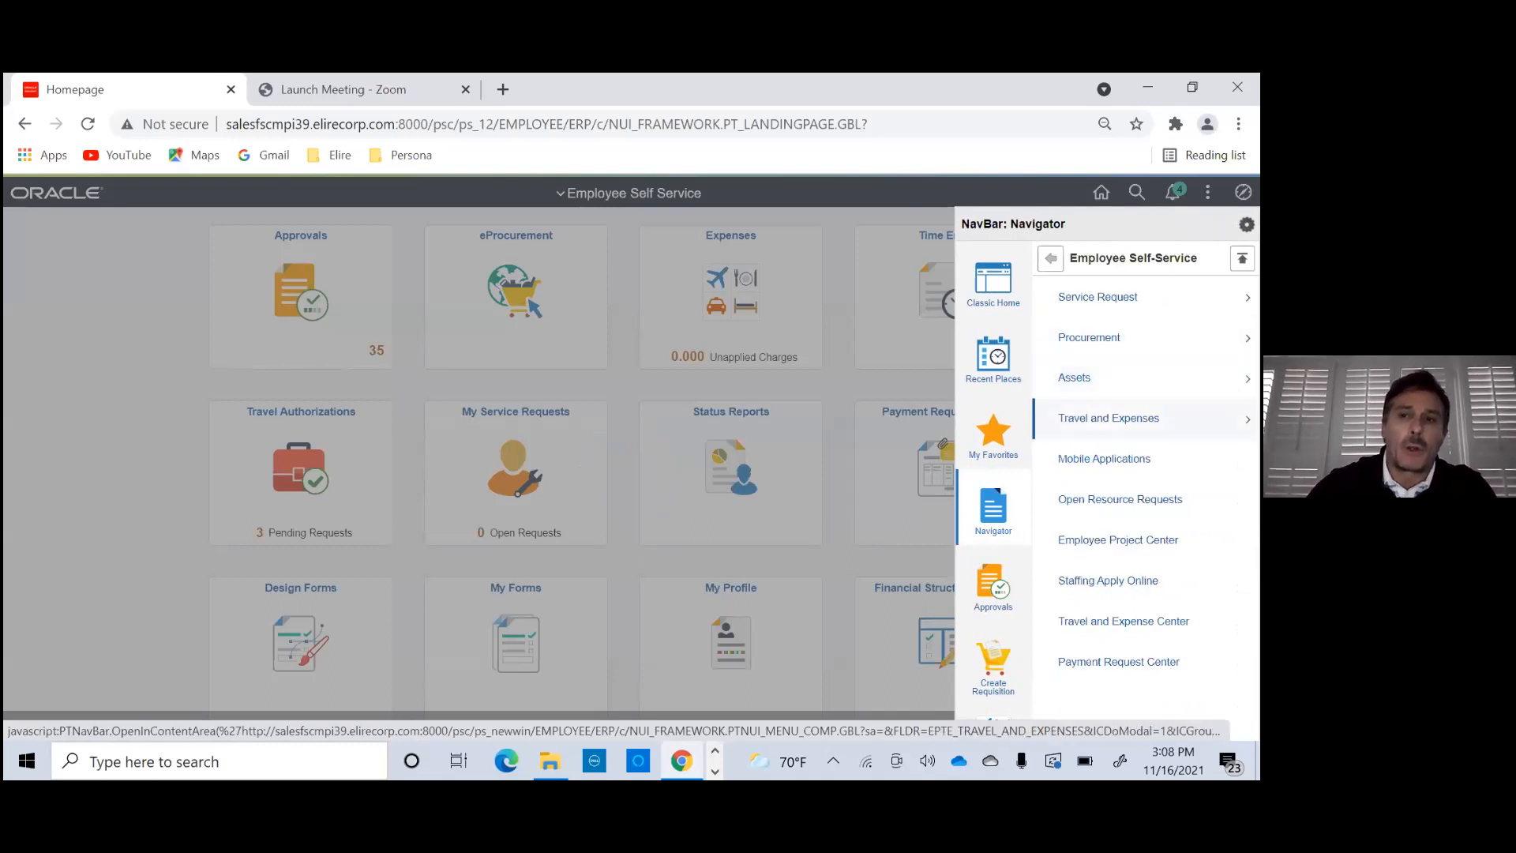
{"action": "left_click", "coordinate": [1108, 419]}
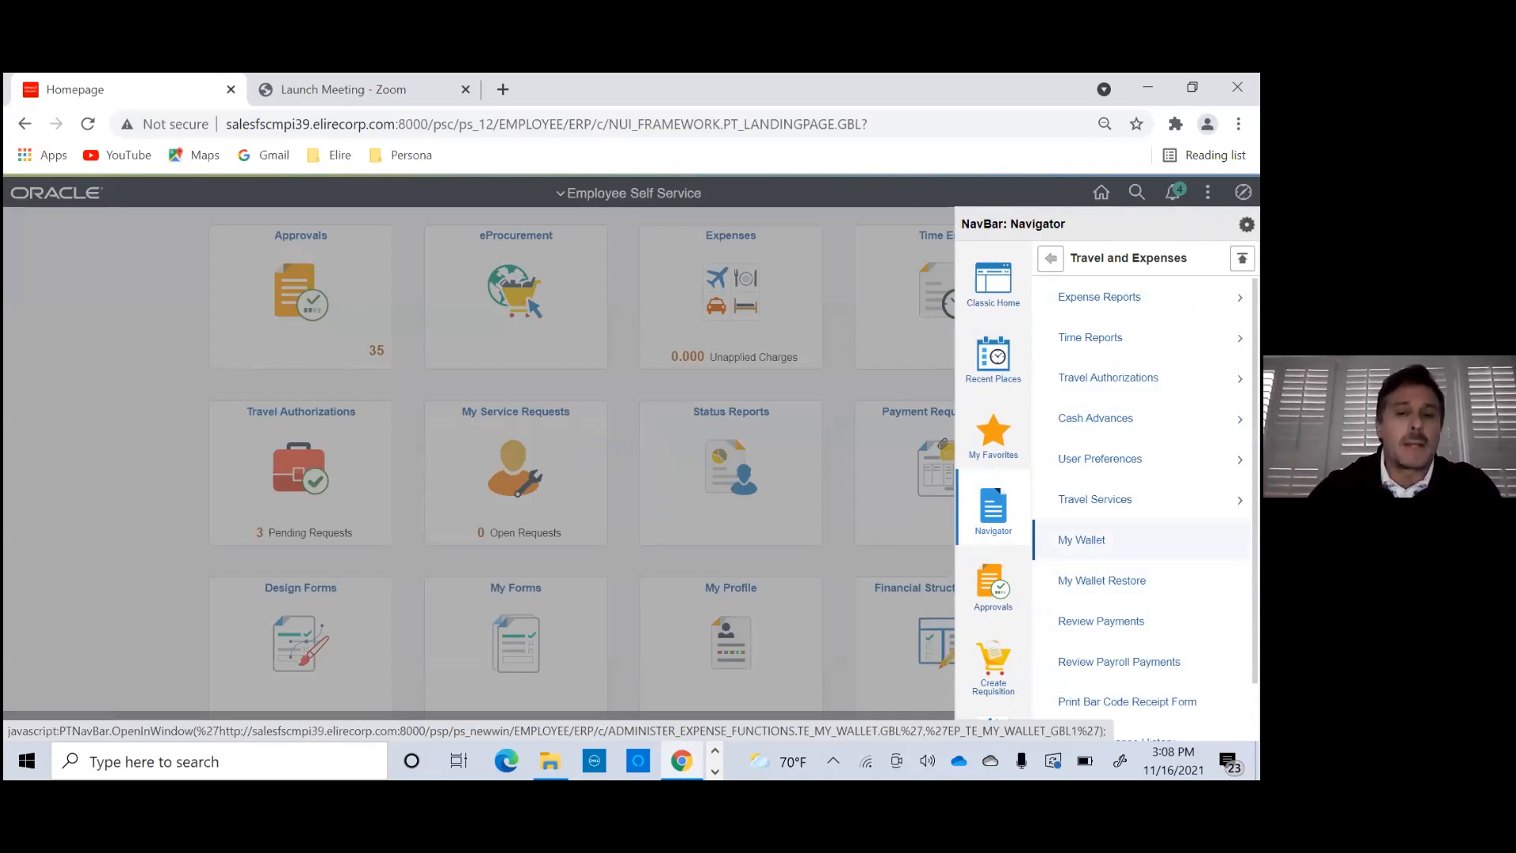
{"action": "left_click", "coordinate": [1096, 418]}
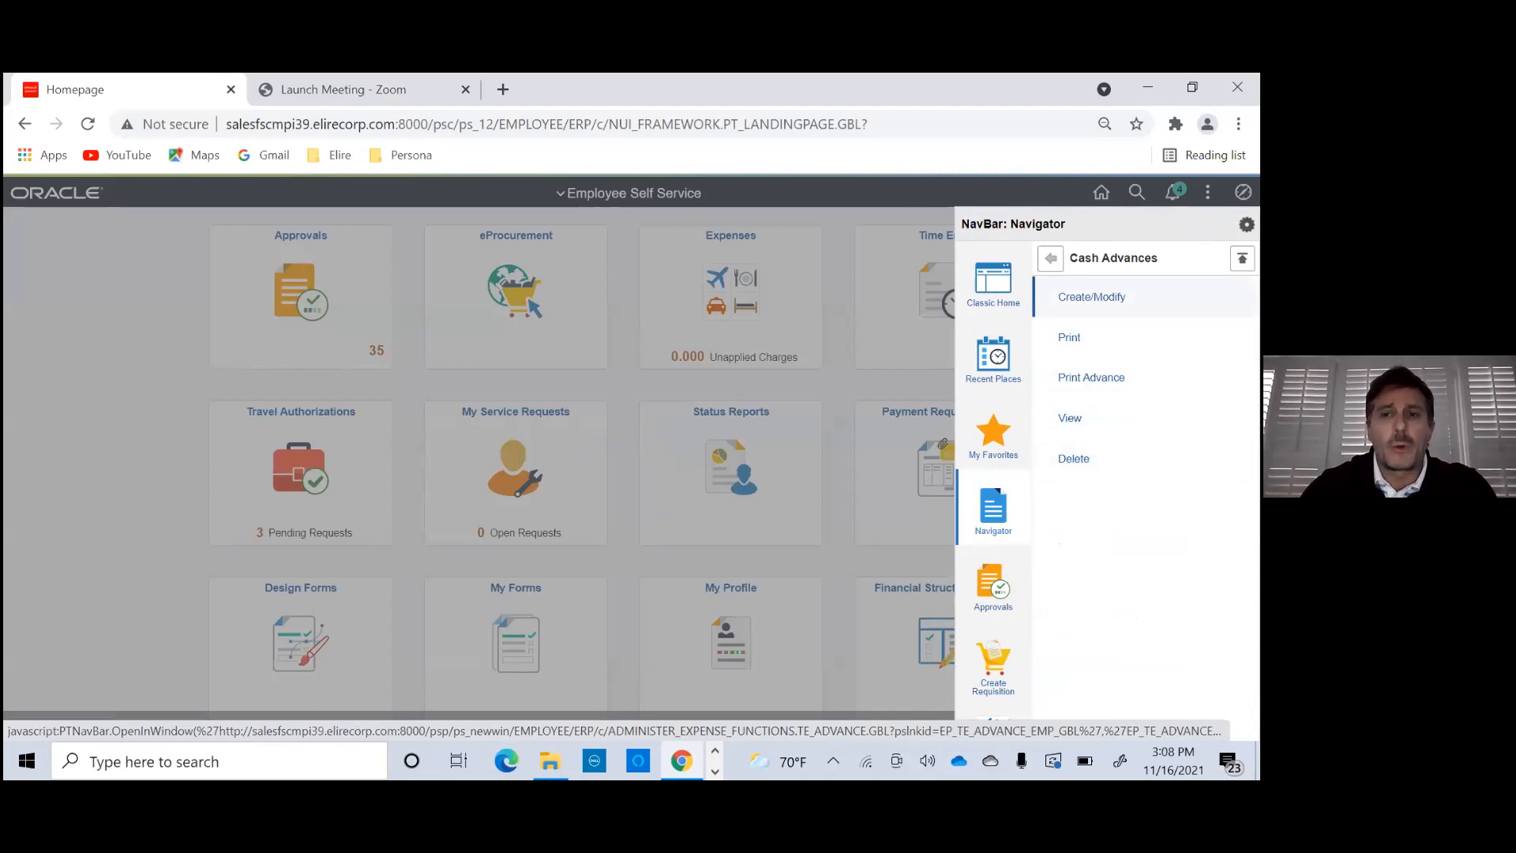
{"action": "left_click", "coordinate": [1092, 297]}
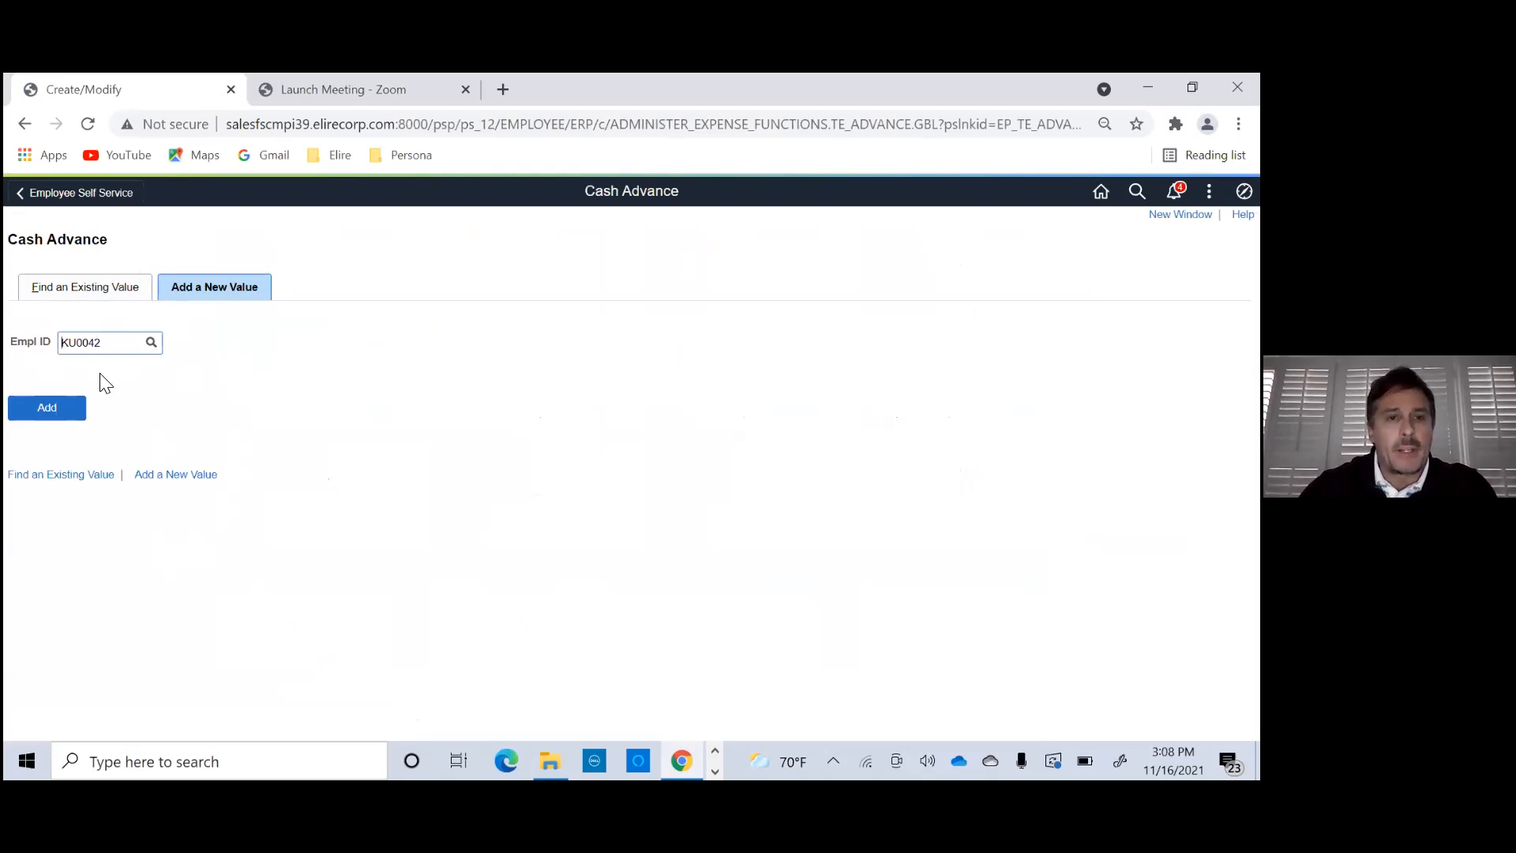
{"action": "left_click_drag", "start_coordinate": [118, 346], "coordinate": [21, 352]}
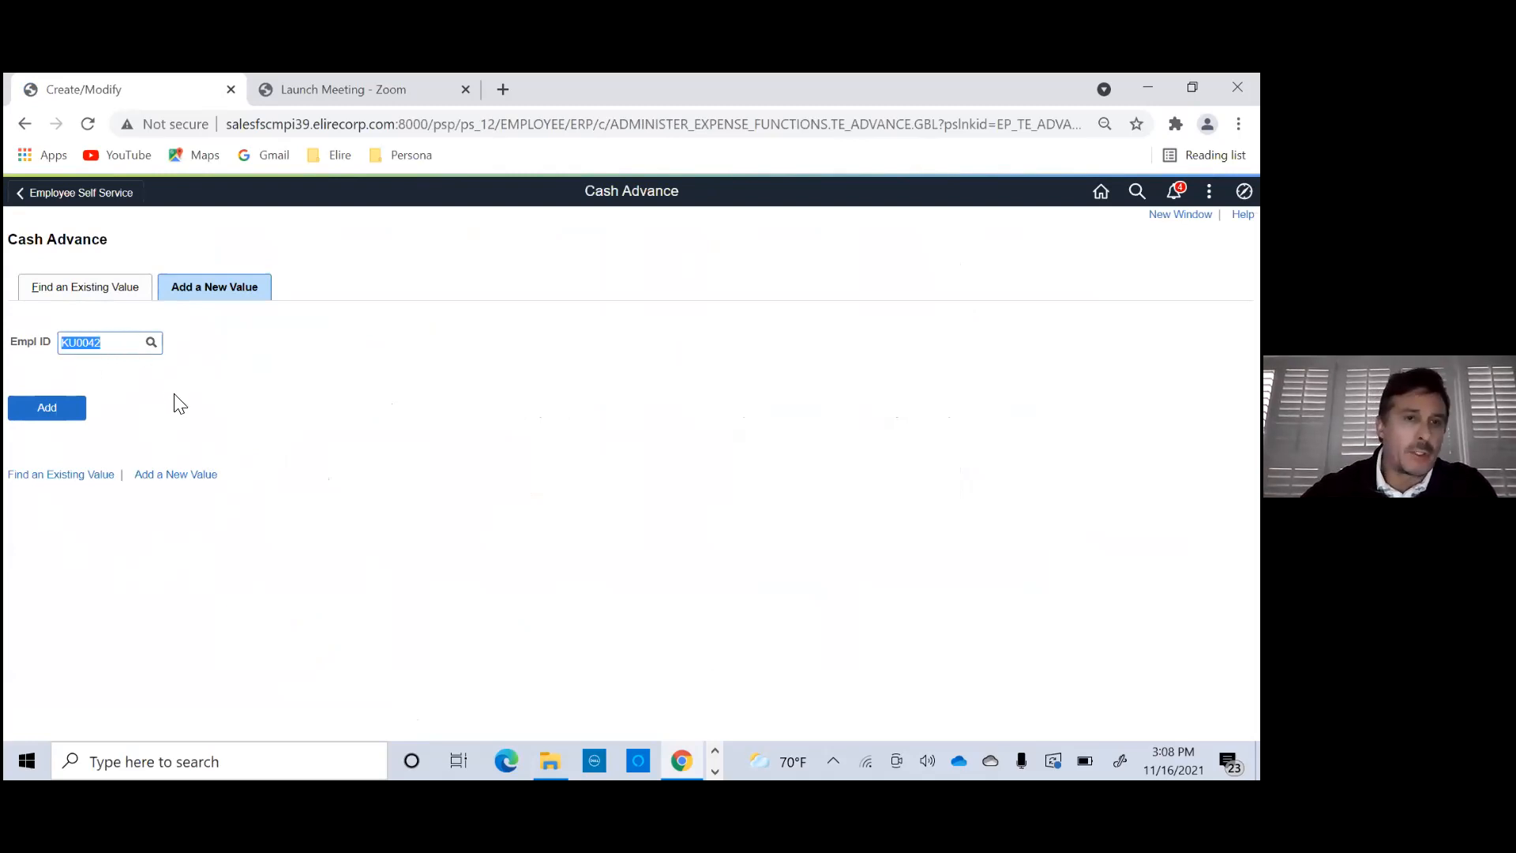
{"action": "left_click", "coordinate": [49, 411]}
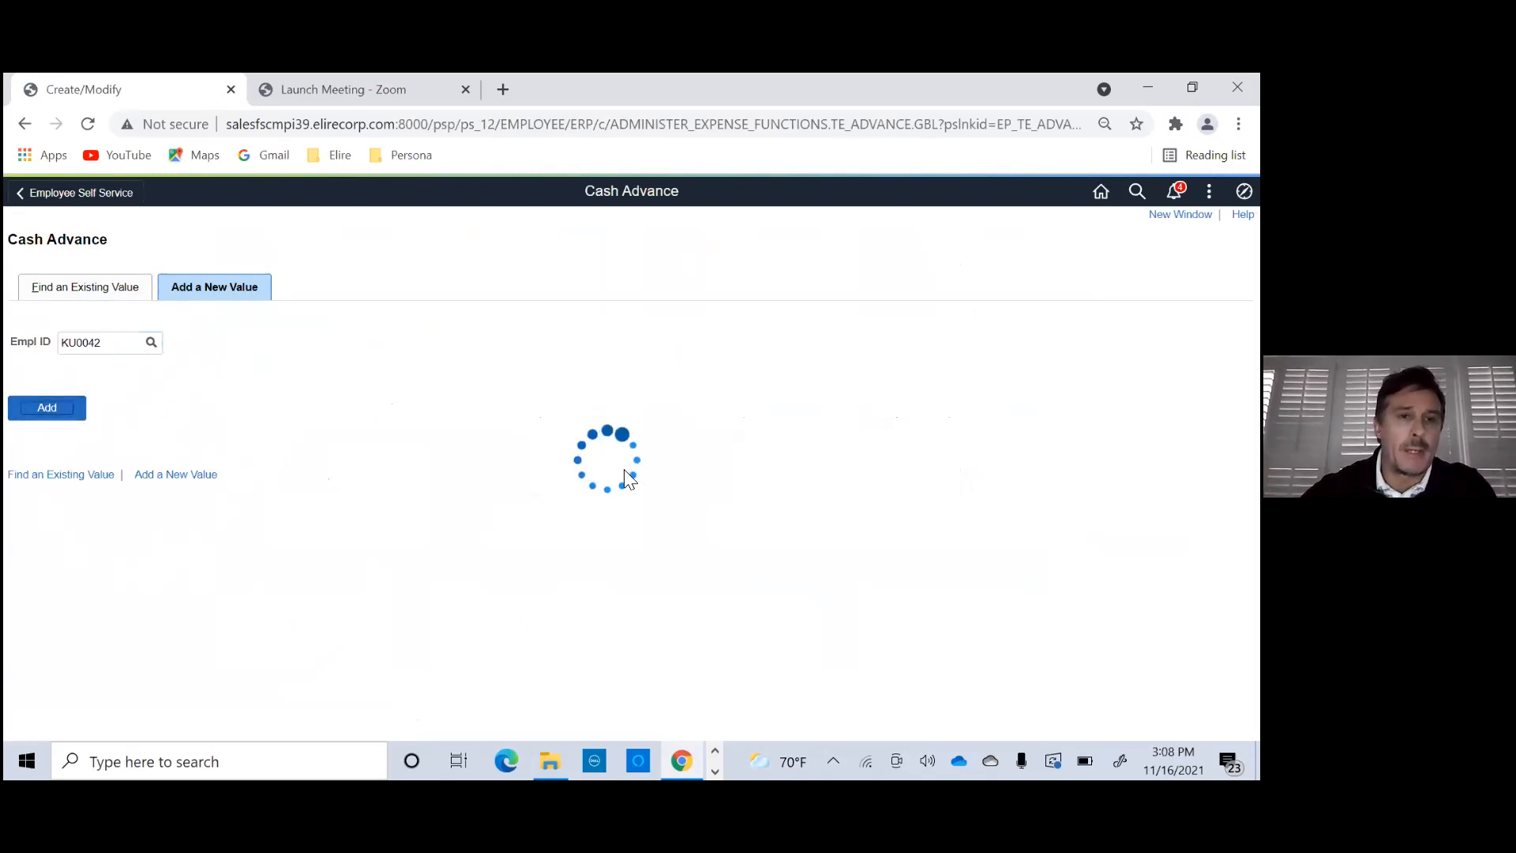
- Set the advance description of the new cash advance to "Elire Webinar"
{"action": "left_click_drag", "start_coordinate": [355, 349], "coordinate": [113, 337]}
{"action": "type", "text": "We"}
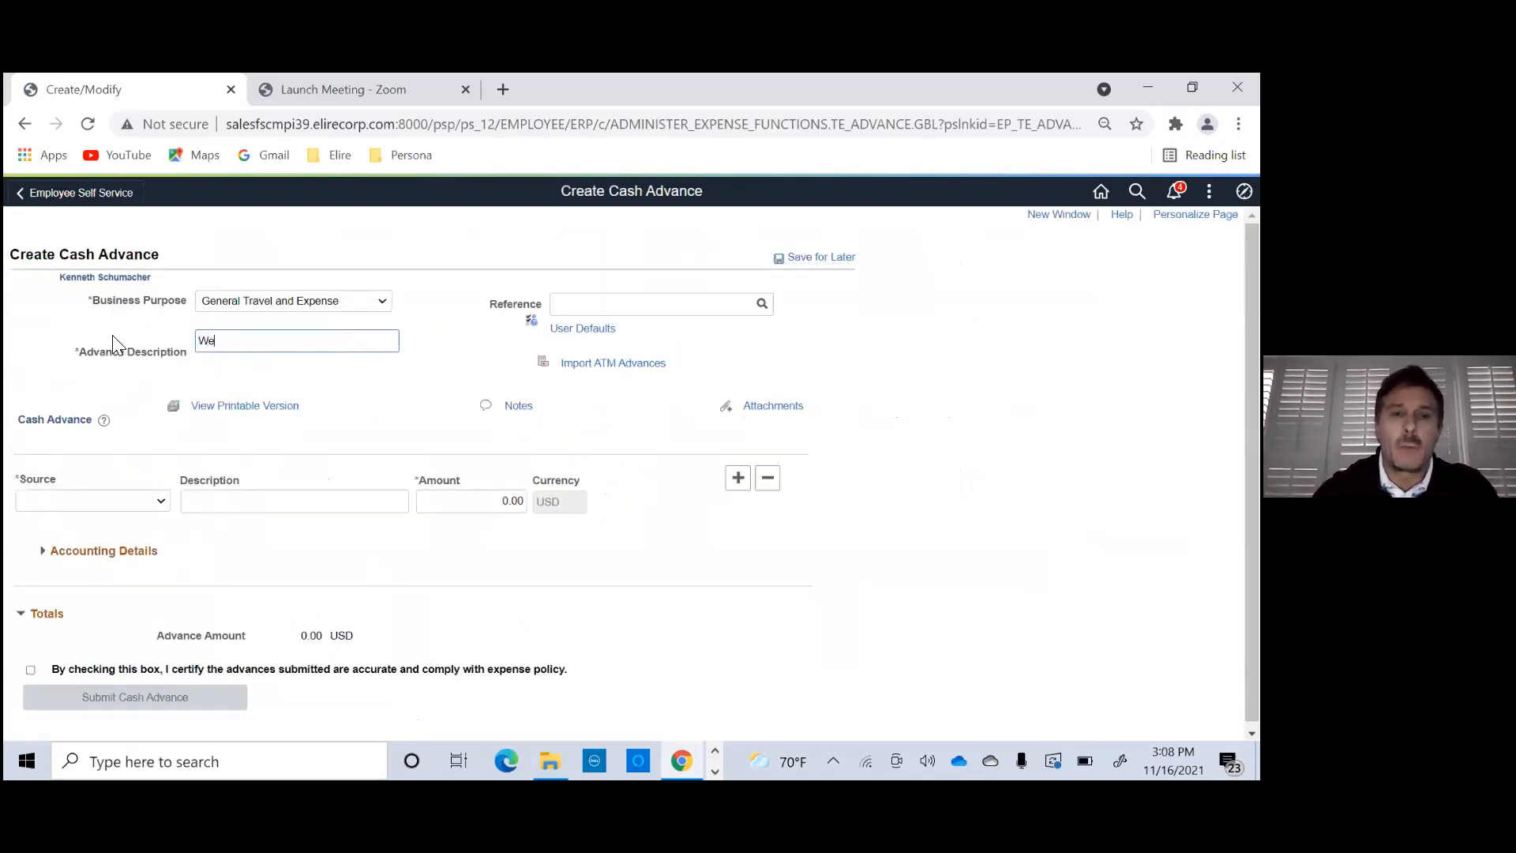
{"action": "type", "text": "ire "}
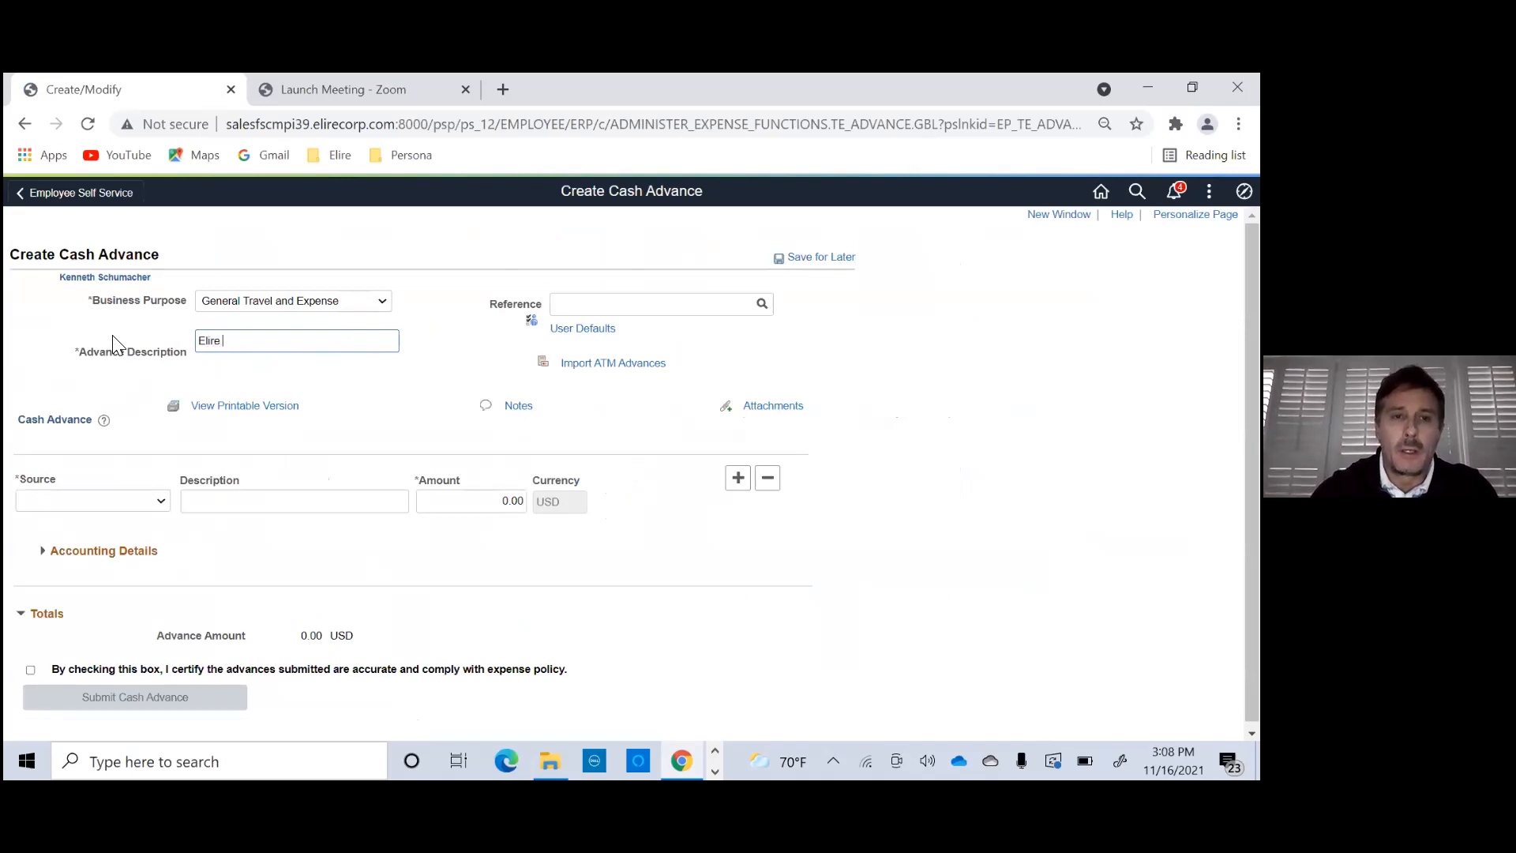
{"action": "type", "text": "Webinar"}
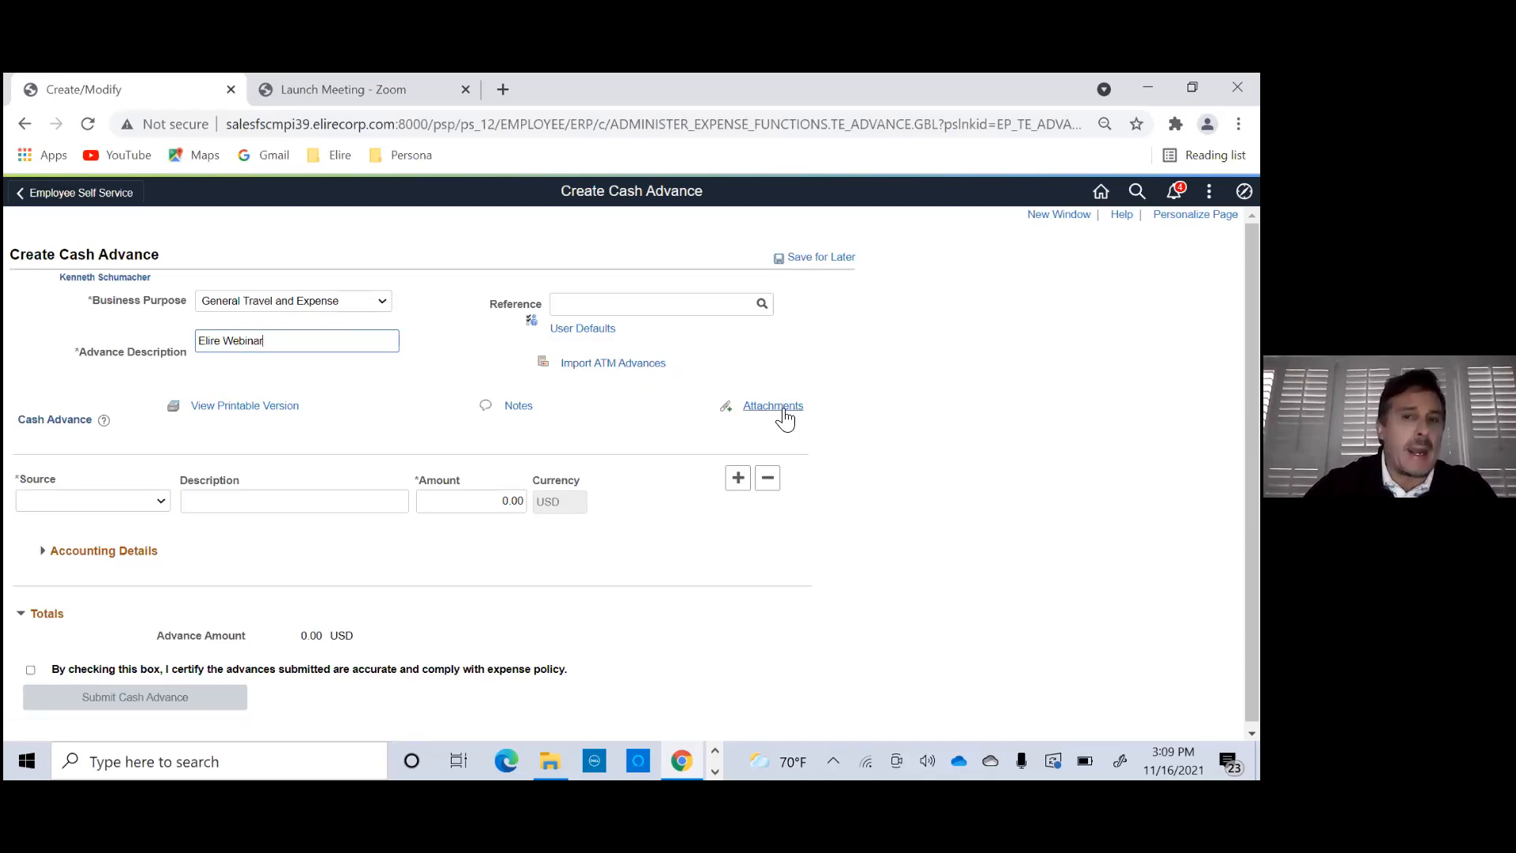
- Open the employee's user defaults from the cash advance and review the bank account and corporate card information
{"action": "left_click", "coordinate": [586, 331]}
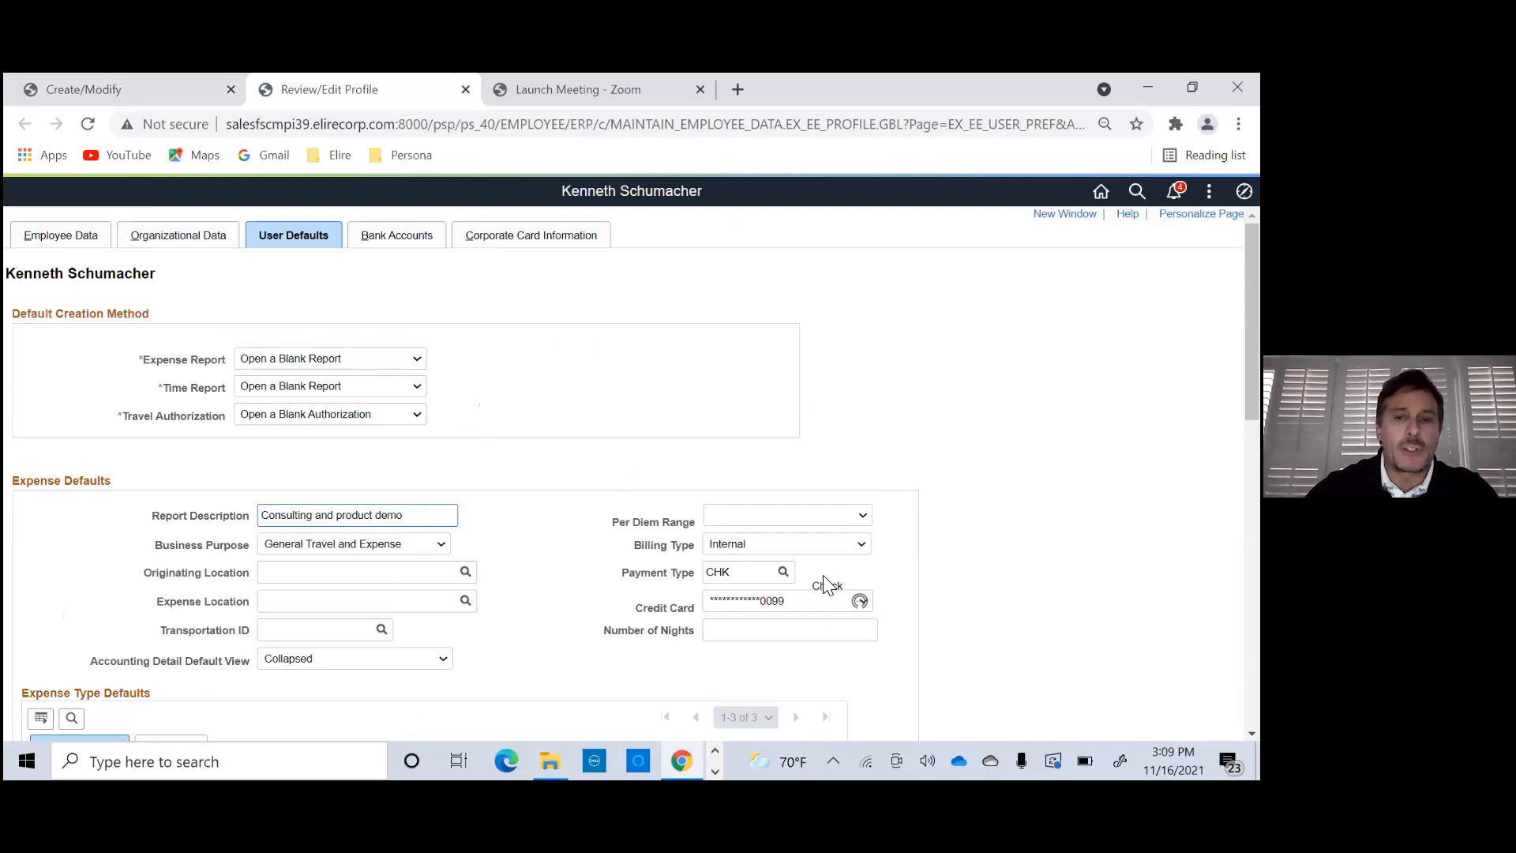
{"action": "left_click", "coordinate": [509, 235]}
{"action": "left_click", "coordinate": [388, 240]}
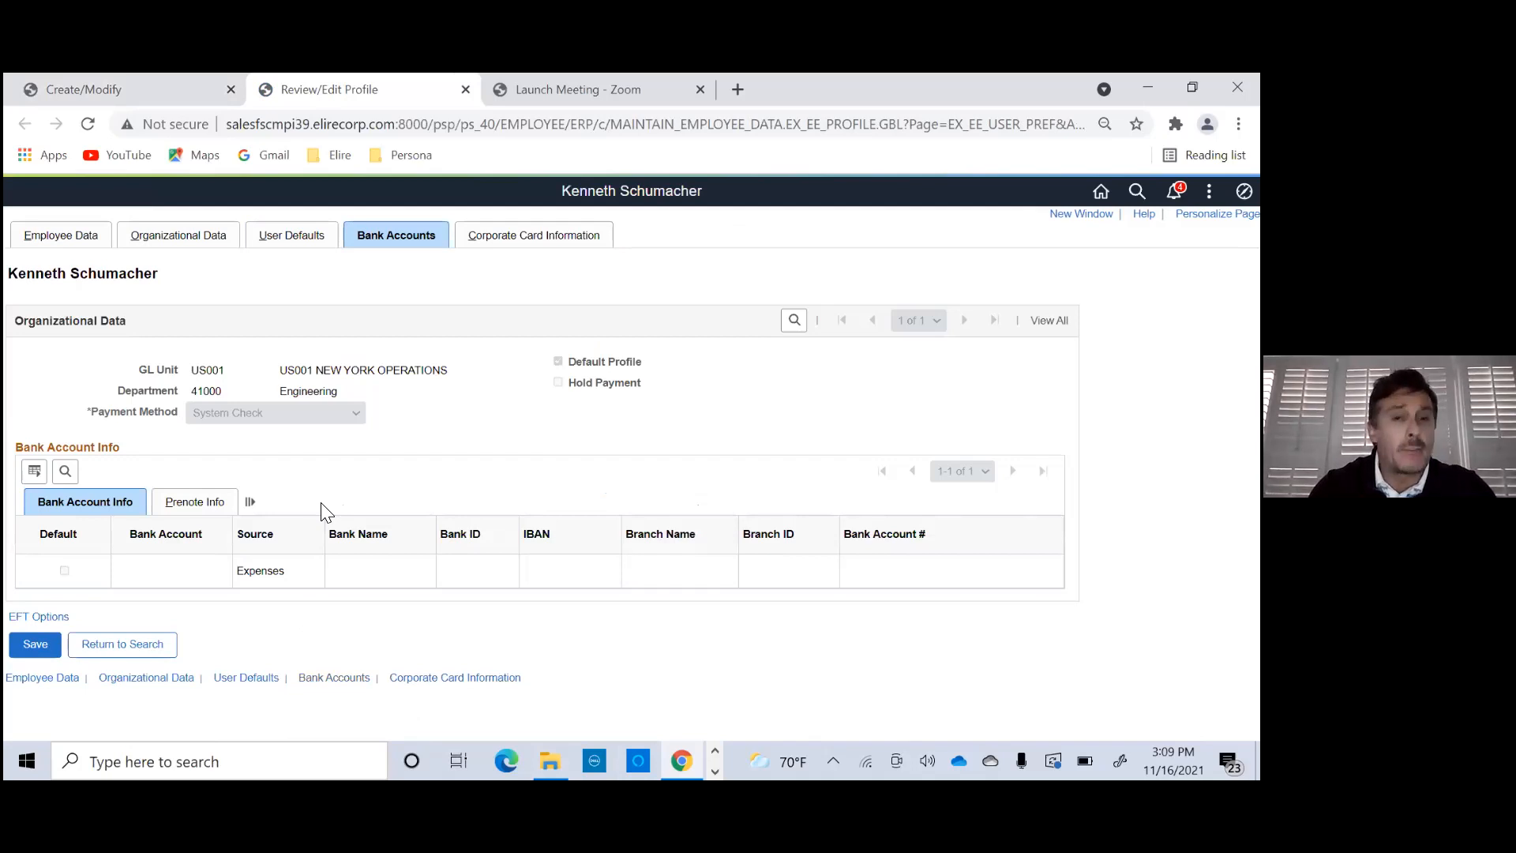
{"action": "left_click", "coordinate": [514, 241]}
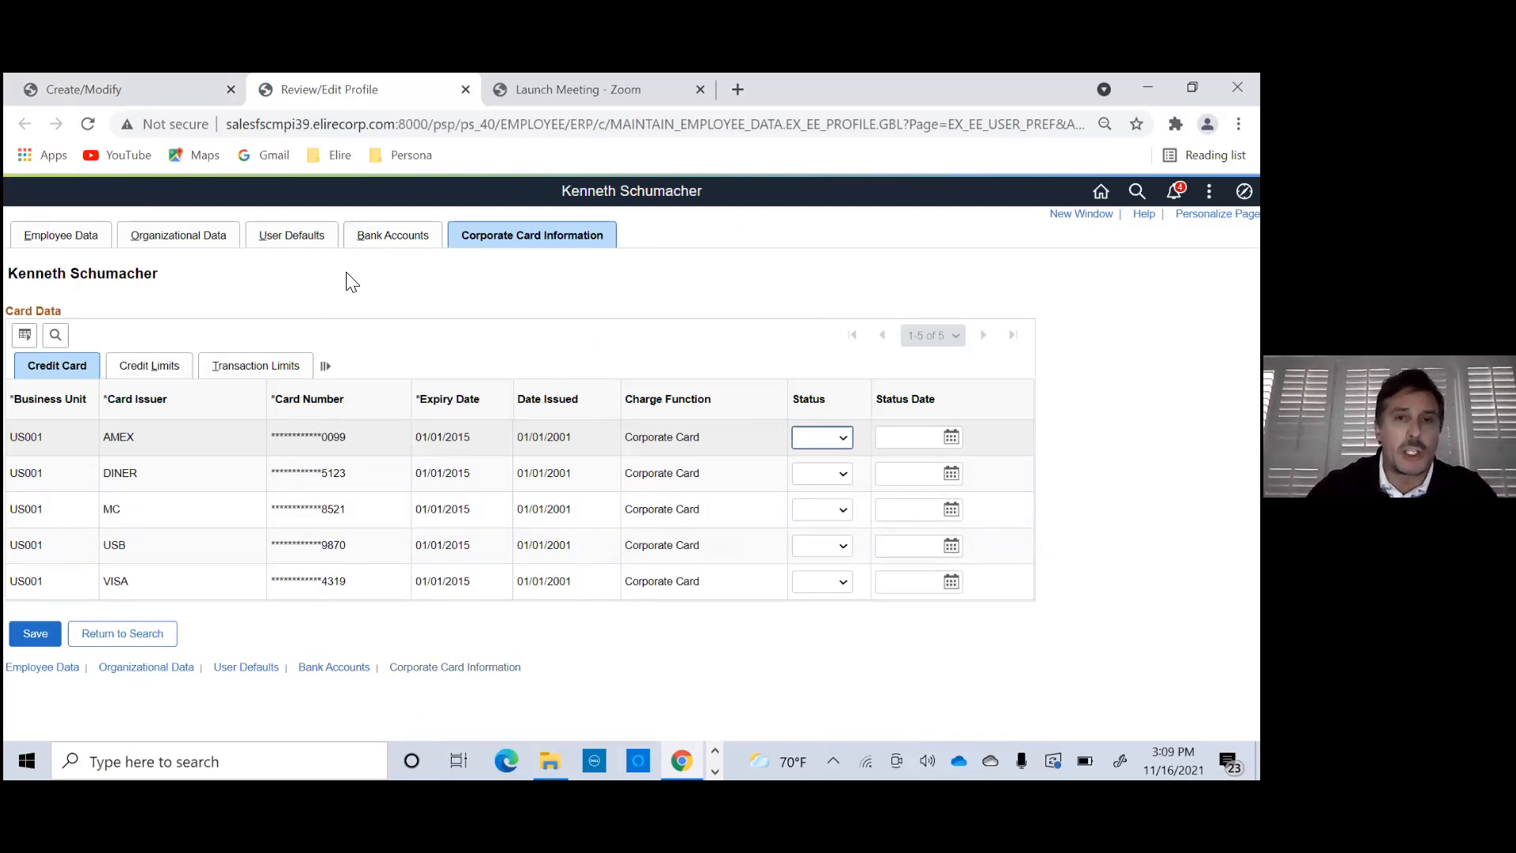
{"action": "left_click", "coordinate": [387, 238]}
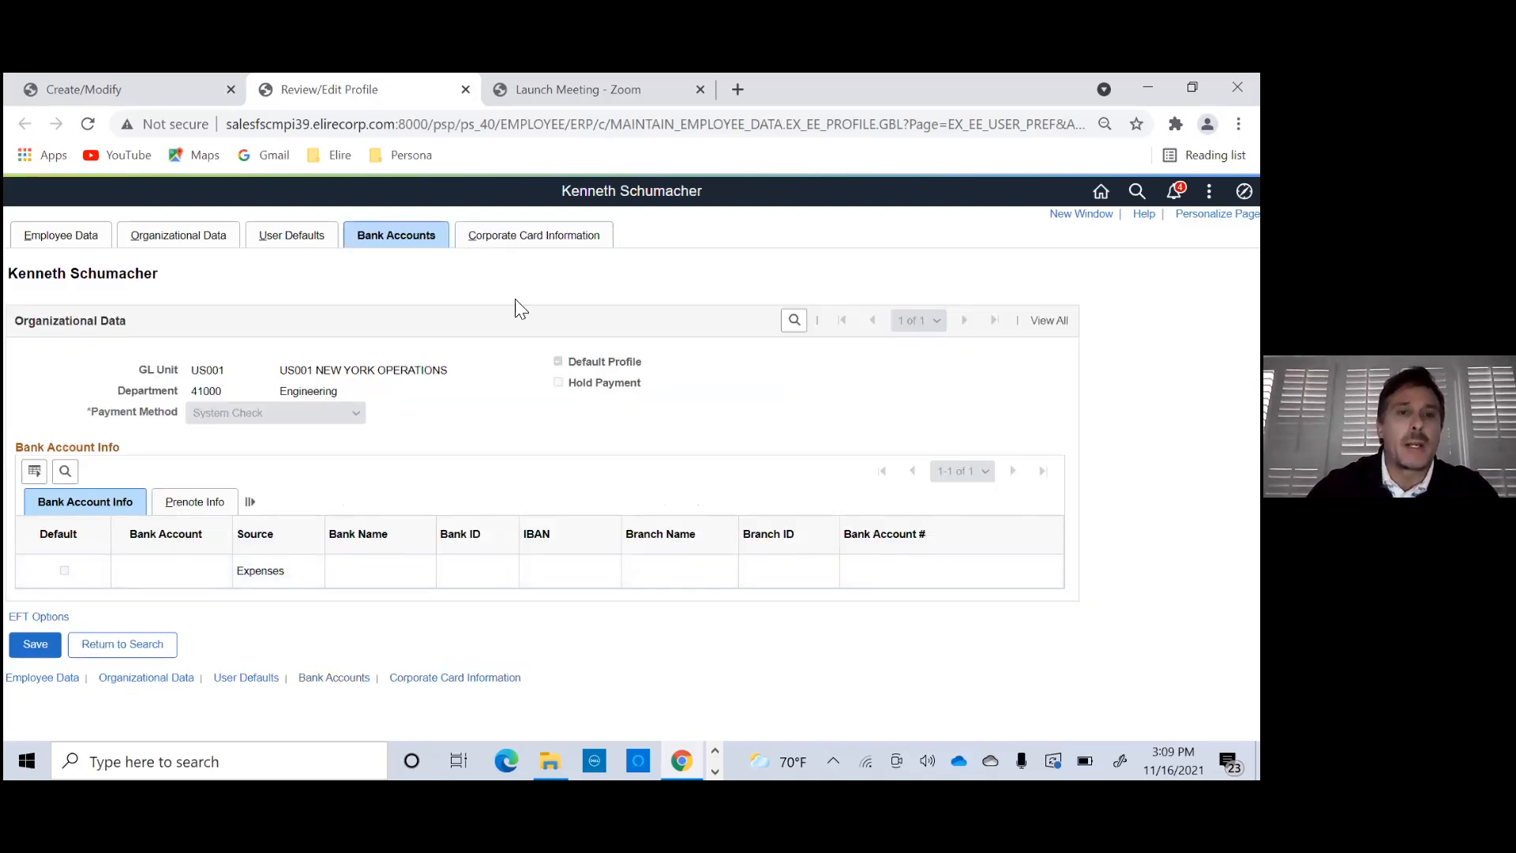
- Review the employee data with home address, and the supervisor information in the organizational data
{"action": "left_click", "coordinate": [62, 251]}
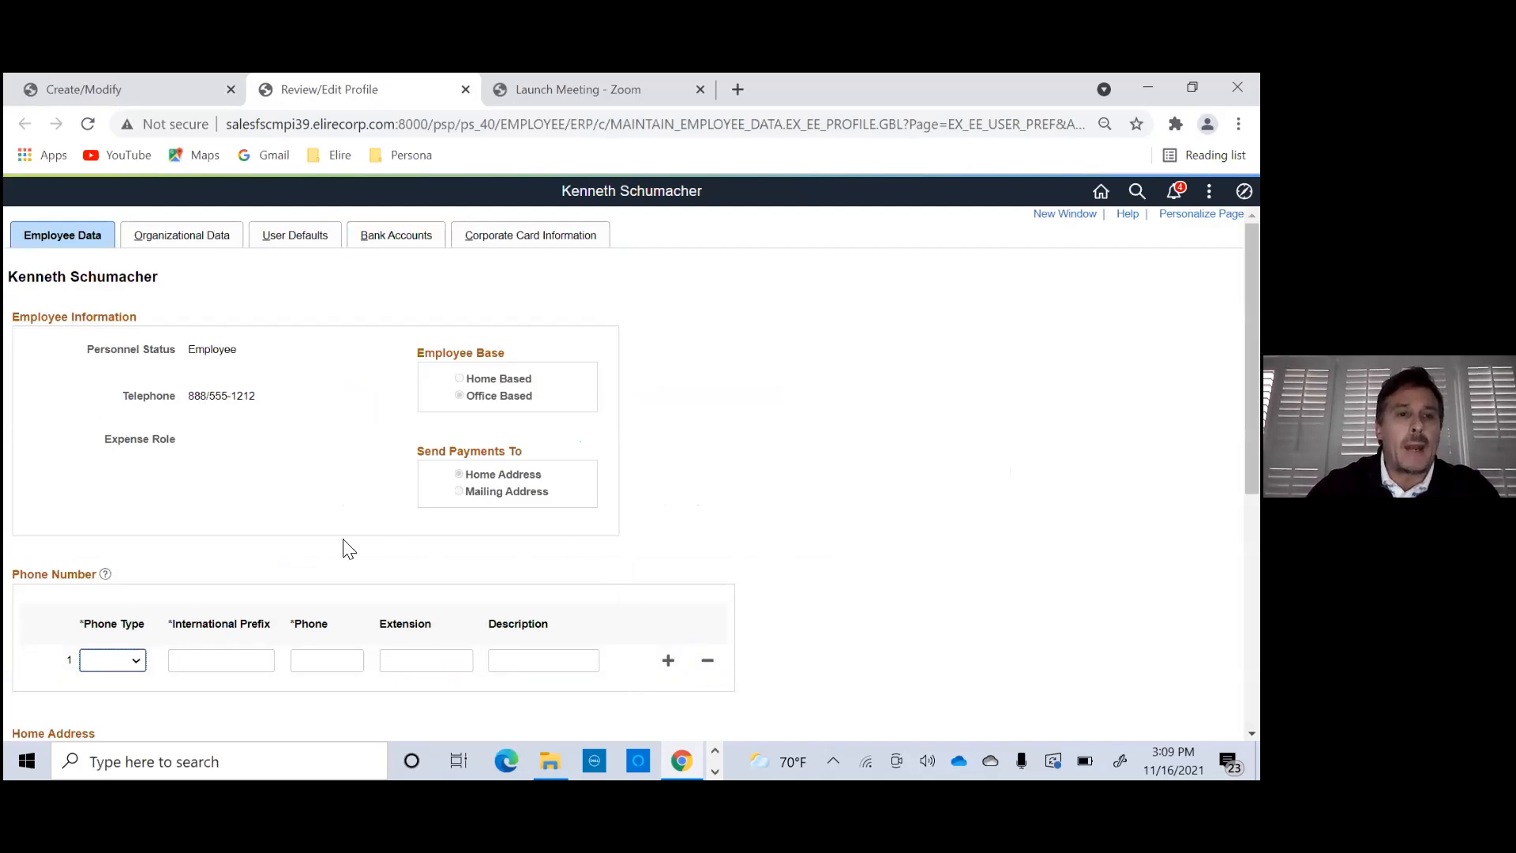
{"action": "scroll", "coordinate": [345, 584], "scroll_direction": "down", "scroll_amount": 3}
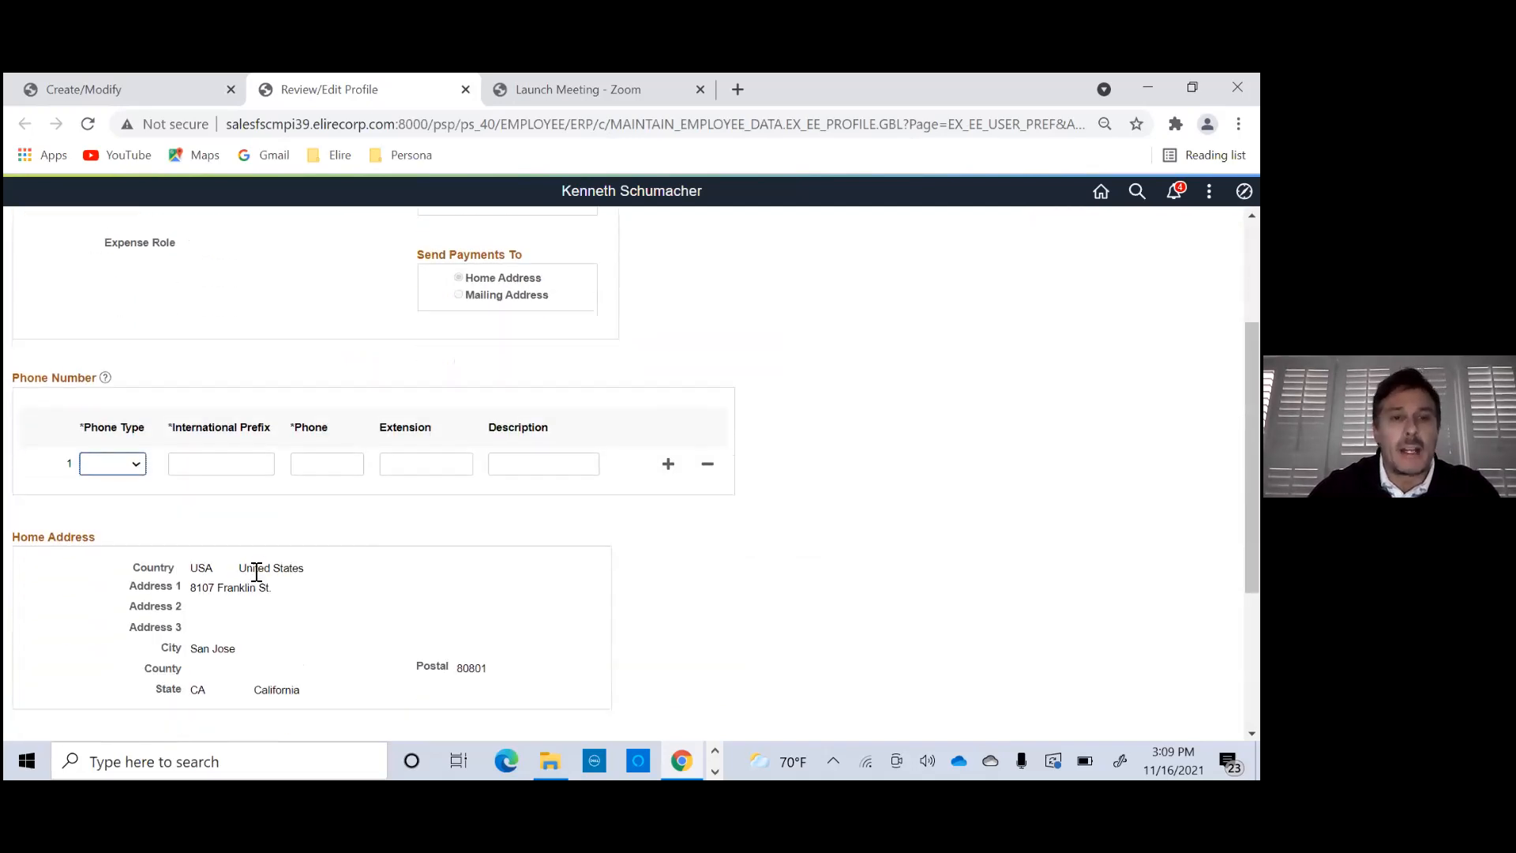
{"action": "scroll", "coordinate": [259, 573], "scroll_direction": "up", "scroll_amount": 3}
{"action": "left_click", "coordinate": [171, 234]}
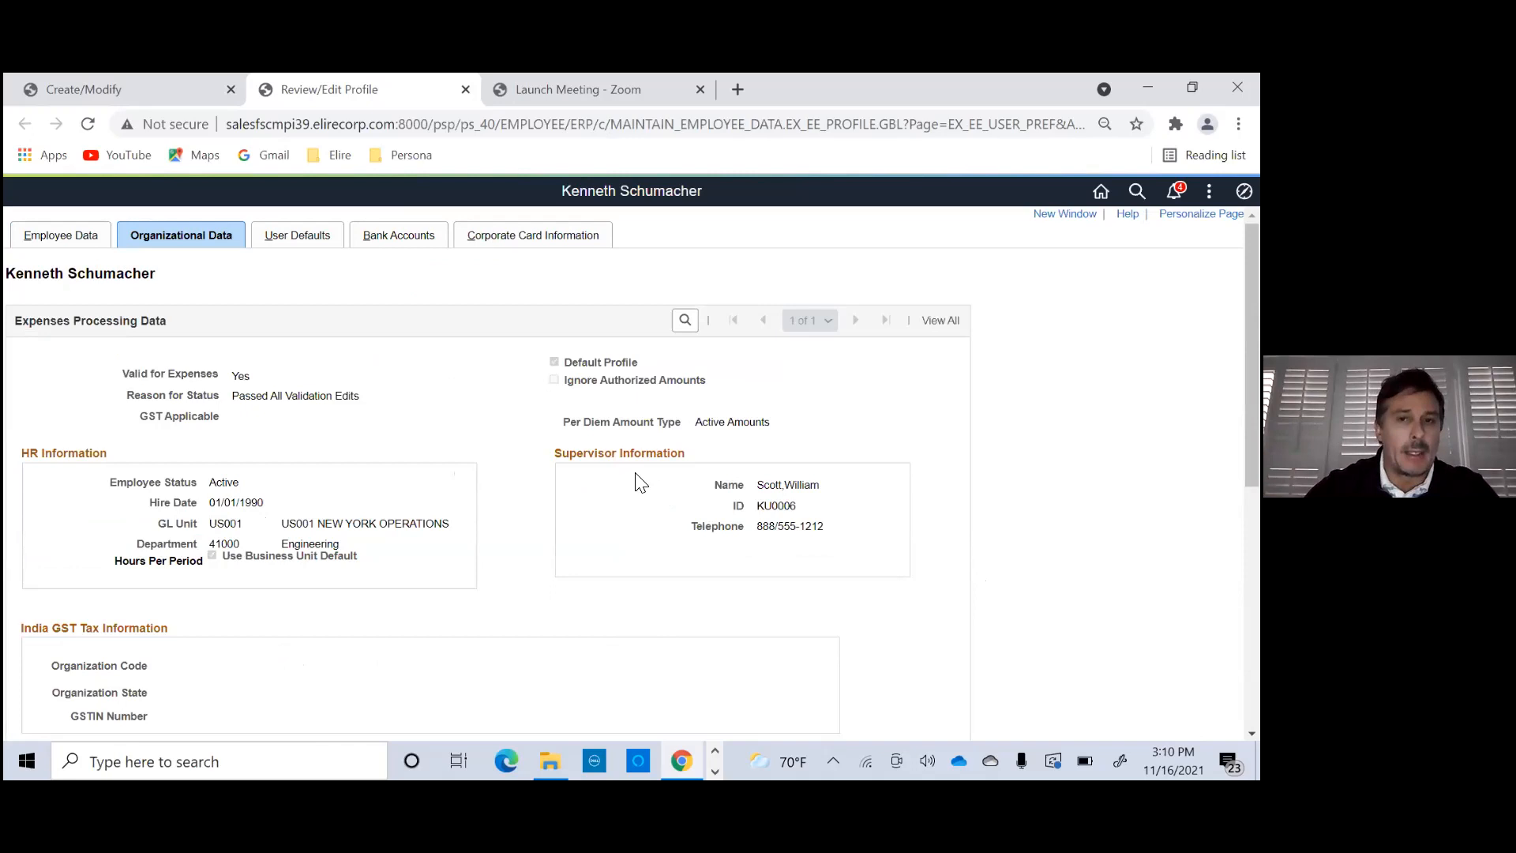
{"action": "left_click_drag", "start_coordinate": [766, 487], "coordinate": [840, 491]}
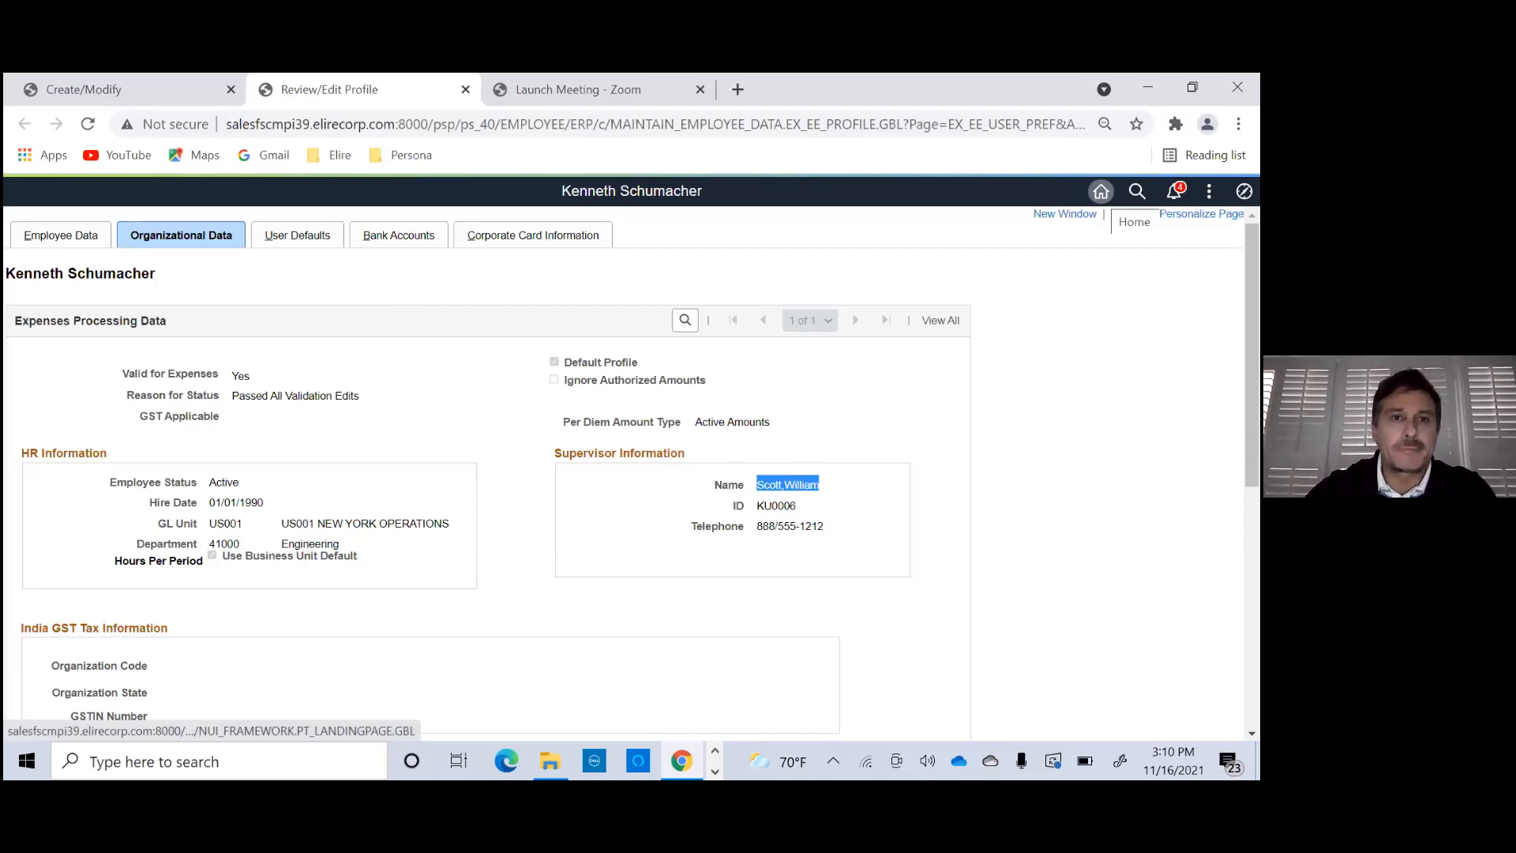
- Go back to the home page, reopen Create/Modify for cash advances and add another new cash advance
{"action": "left_click", "coordinate": [1101, 191]}
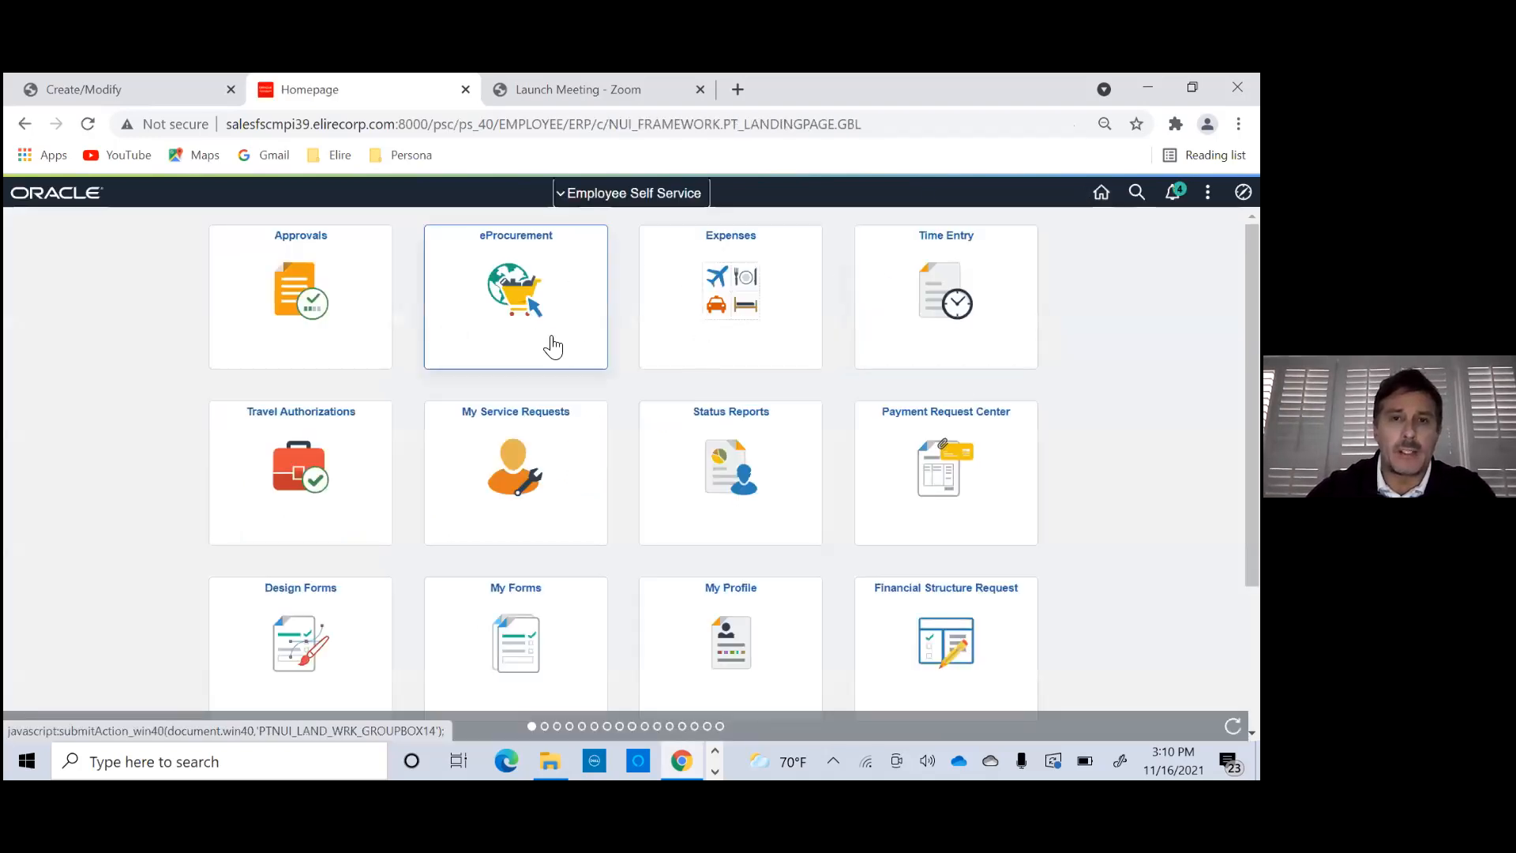
{"action": "left_click", "coordinate": [1243, 191]}
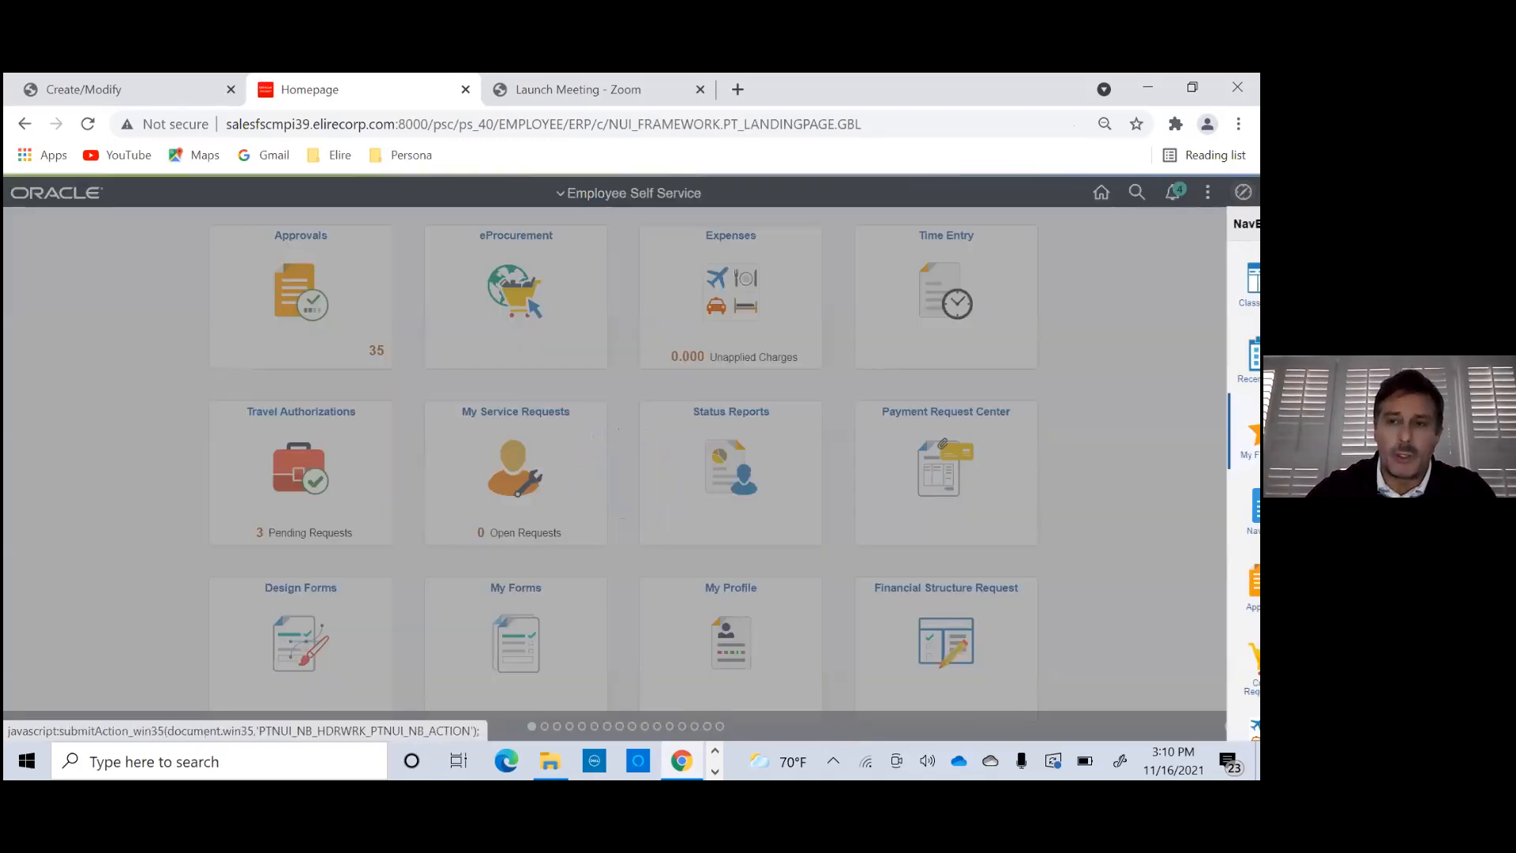
{"action": "left_click", "coordinate": [1223, 509]}
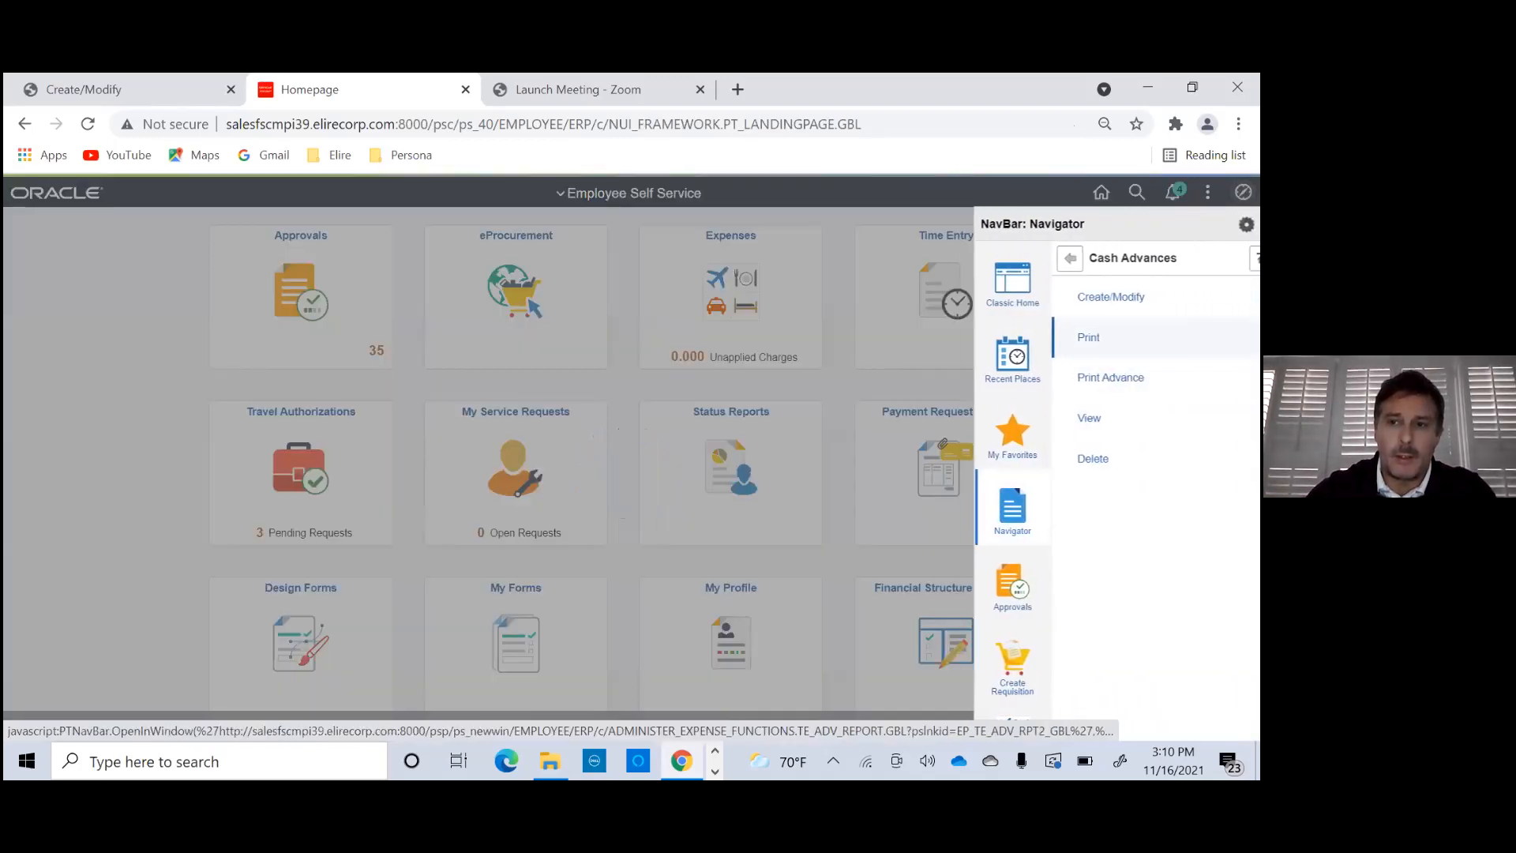
{"action": "left_click", "coordinate": [1138, 296]}
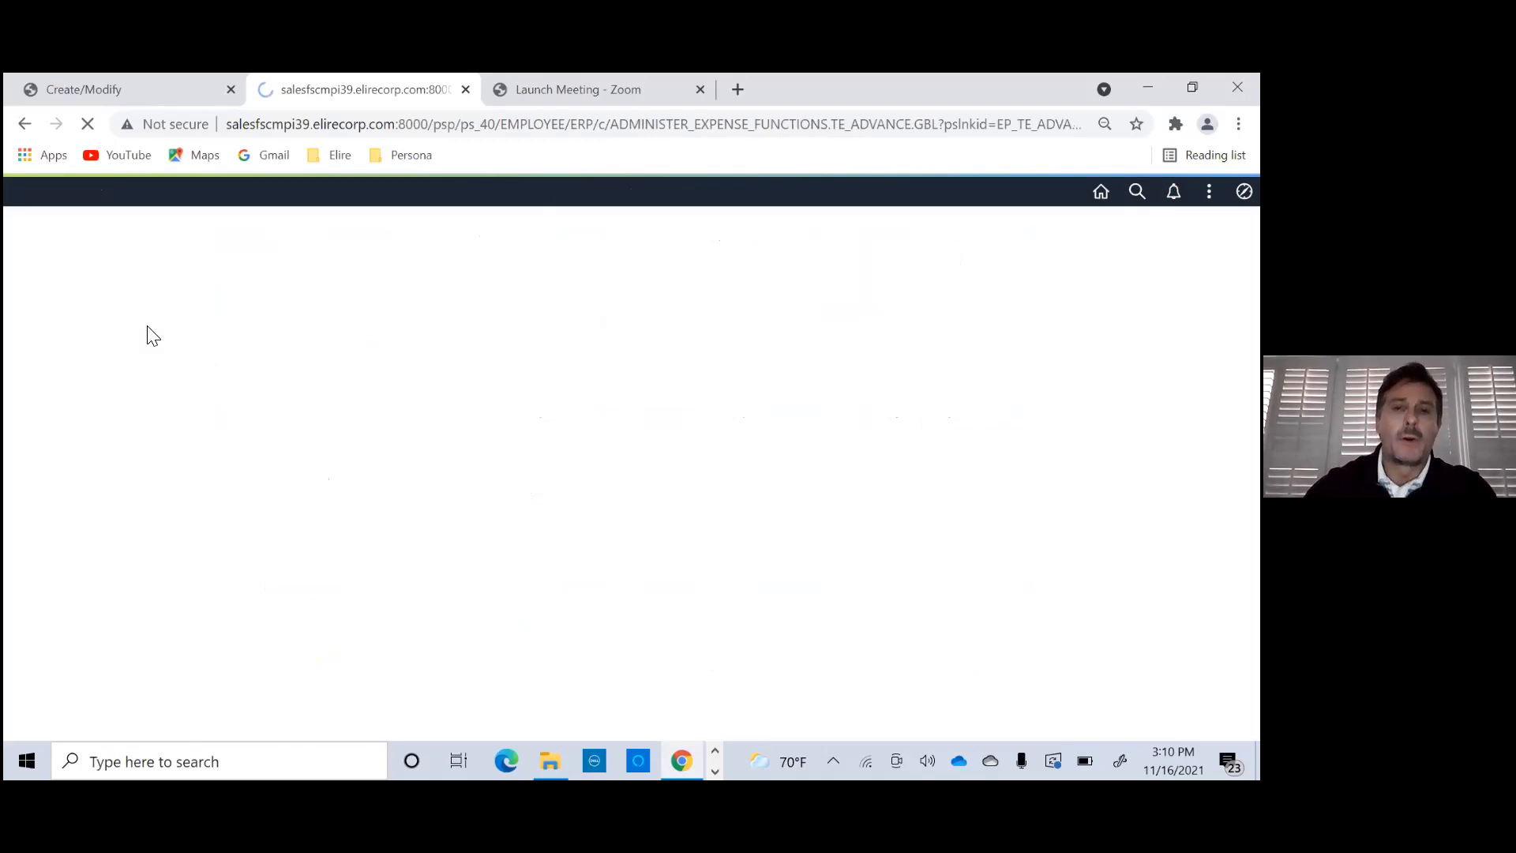
{"action": "left_click", "coordinate": [46, 411]}
- Fill in the advance line with source ATM cash advances, description "Trip" and amount 700
{"action": "left_click", "coordinate": [132, 503]}
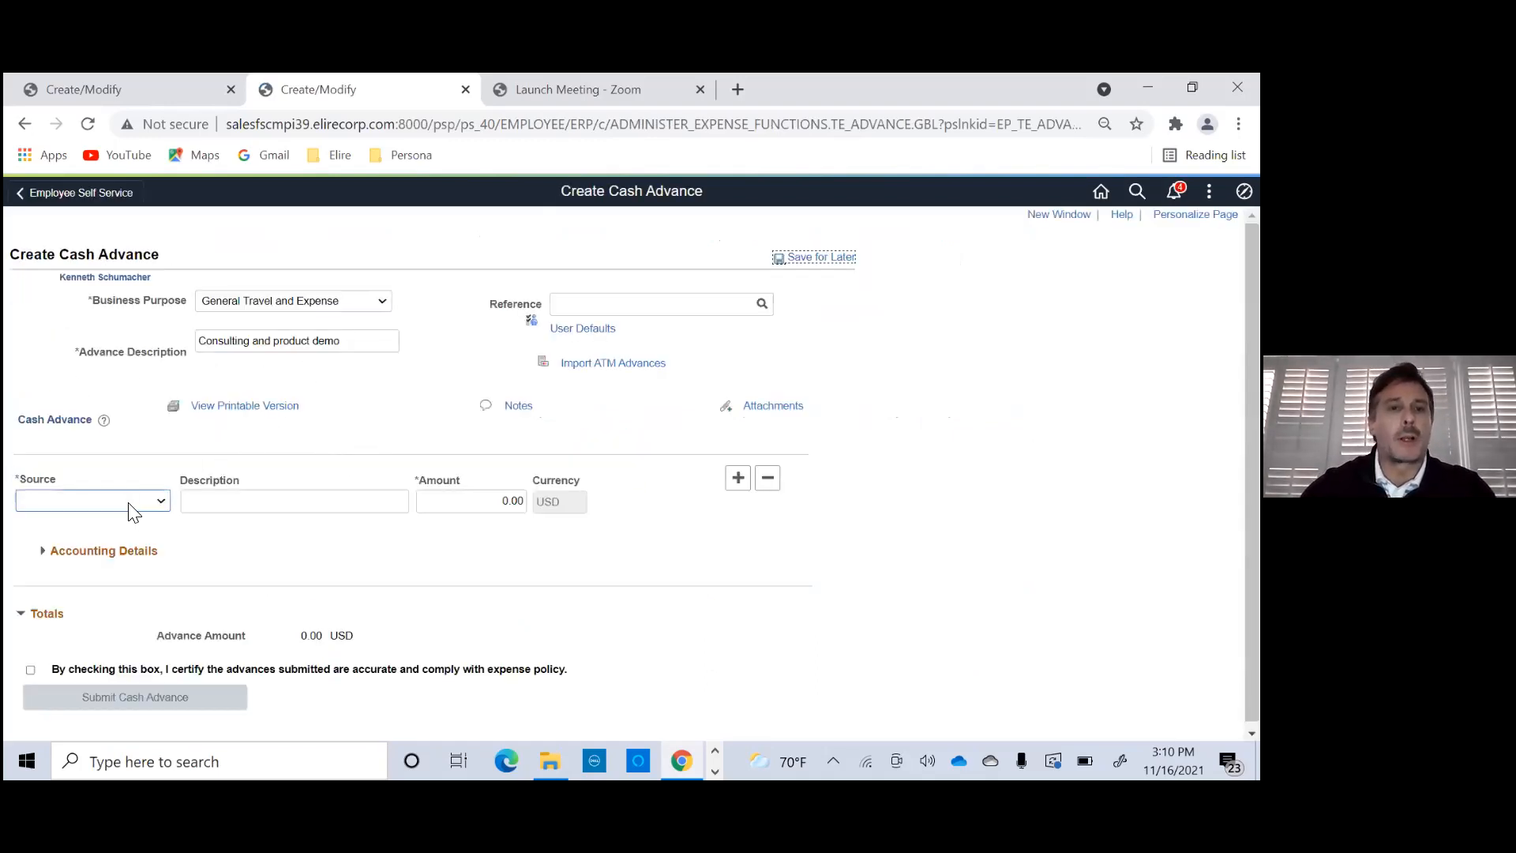
{"action": "left_click", "coordinate": [124, 560]}
{"action": "left_click", "coordinate": [225, 506]}
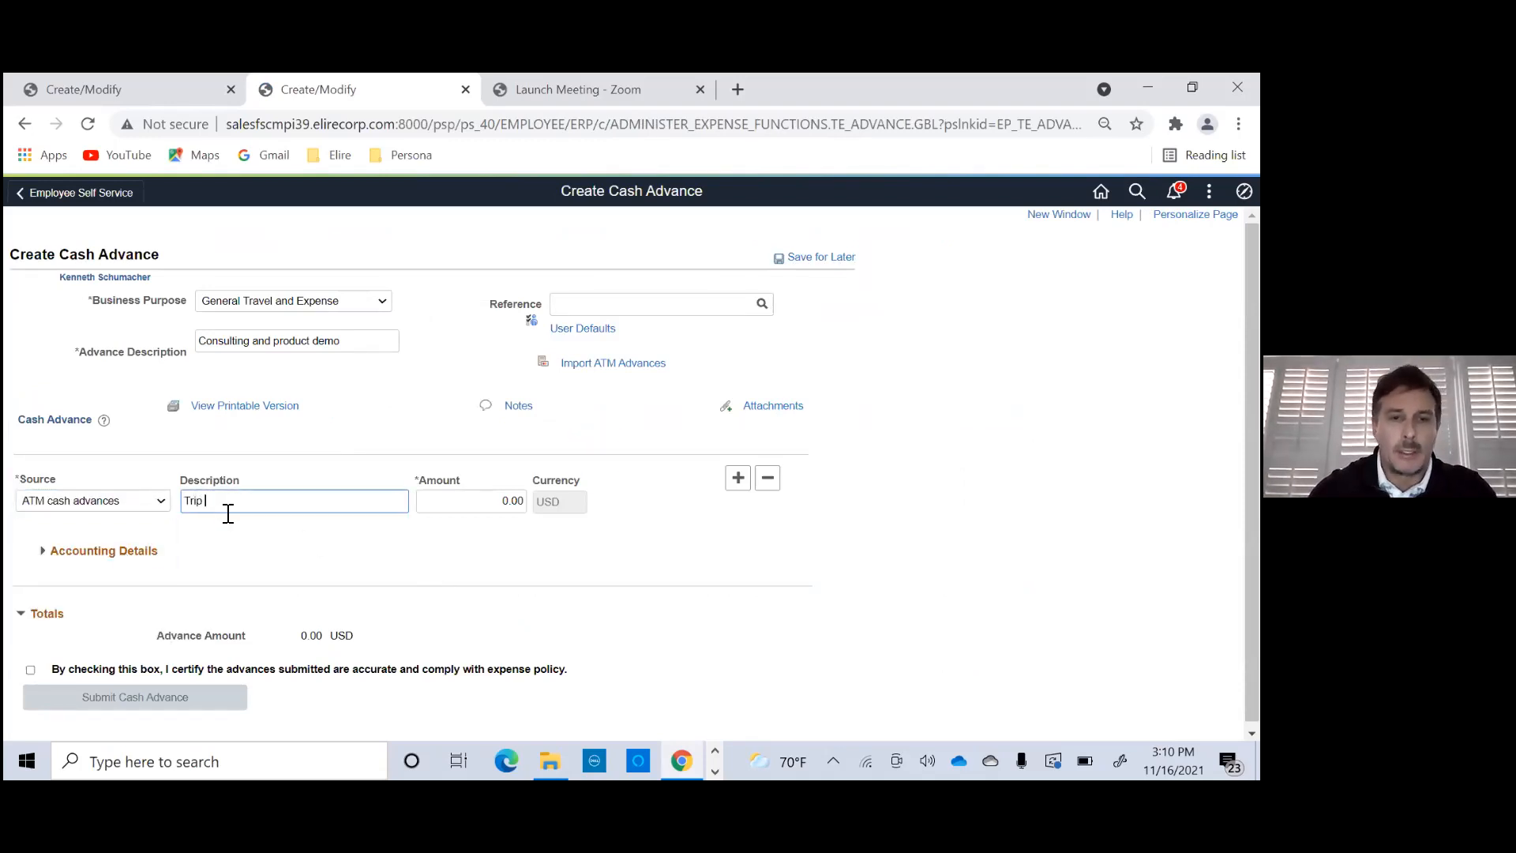
{"action": "left_click", "coordinate": [508, 500]}
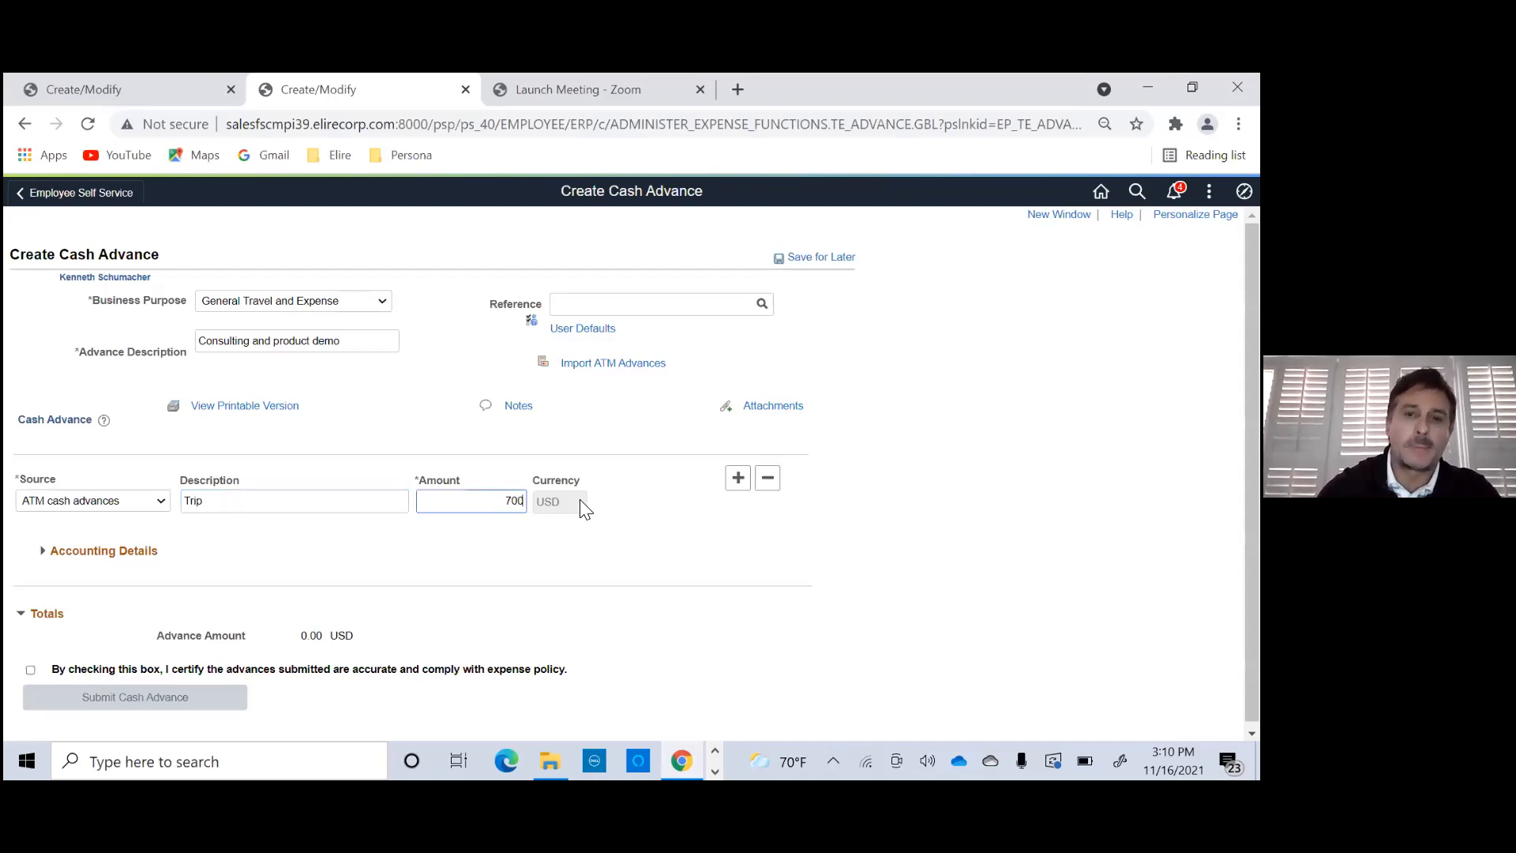
- Expand the advance line's accounting details, look through the ChartFields, and collapse them again
{"action": "left_click", "coordinate": [44, 557]}
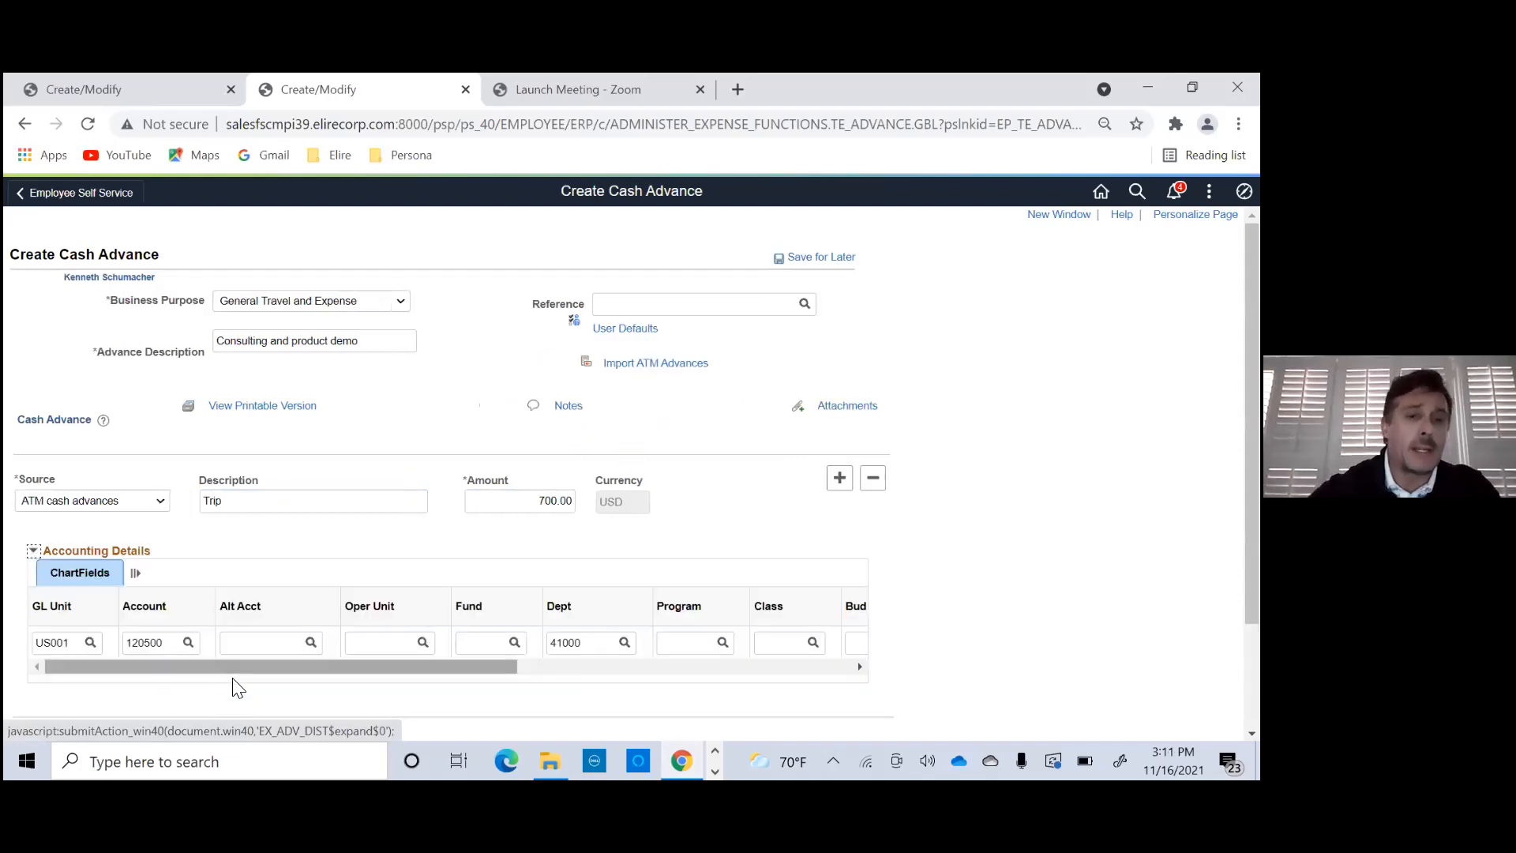
{"action": "left_click_drag", "start_coordinate": [272, 665], "coordinate": [338, 666]}
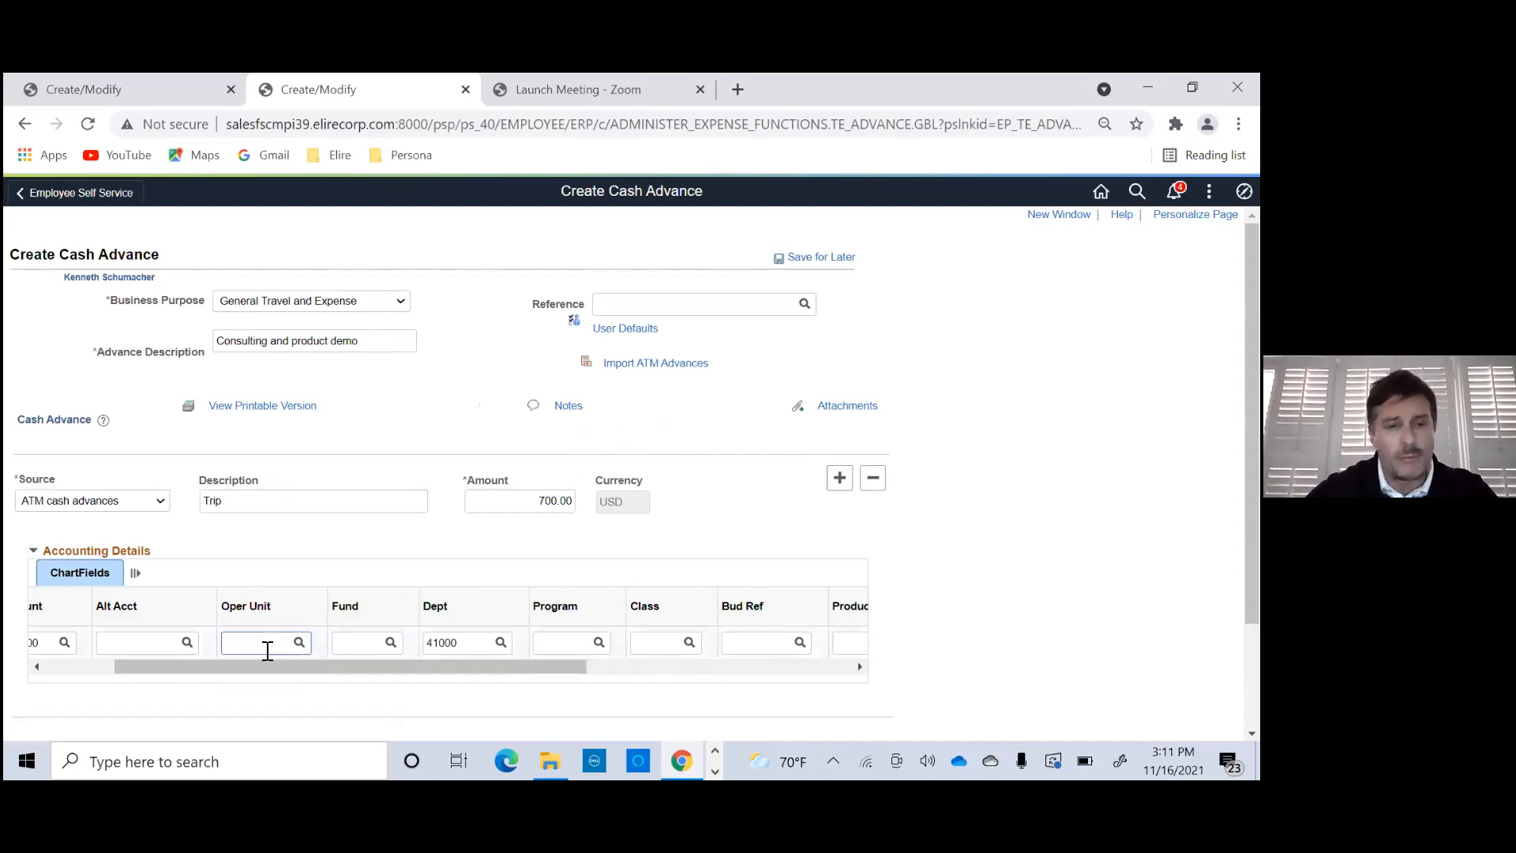
{"action": "left_click_drag", "start_coordinate": [244, 670], "coordinate": [139, 672]}
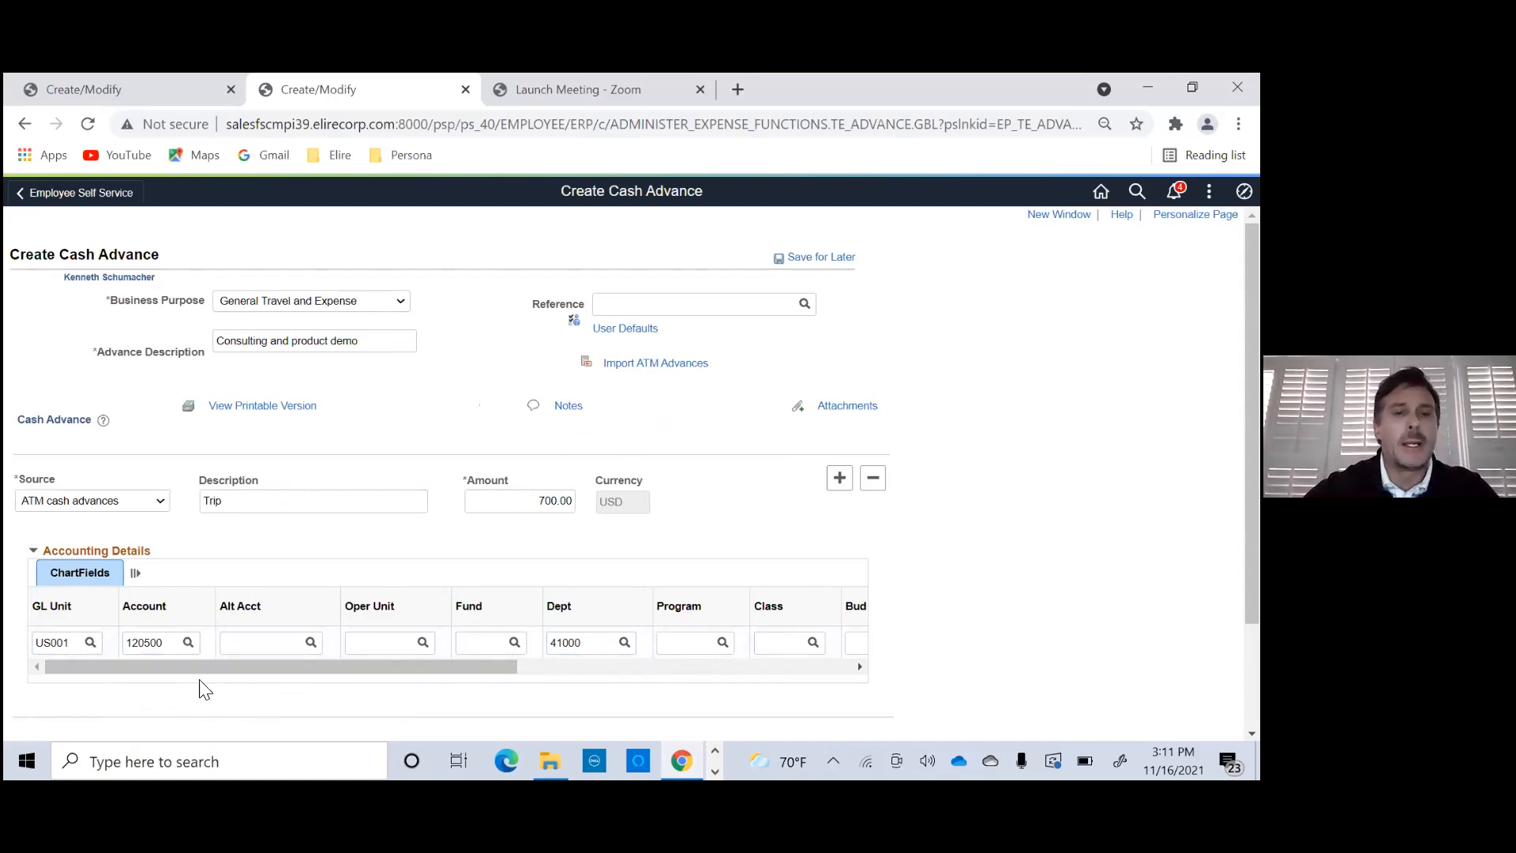
{"action": "left_click_drag", "start_coordinate": [195, 670], "coordinate": [119, 677]}
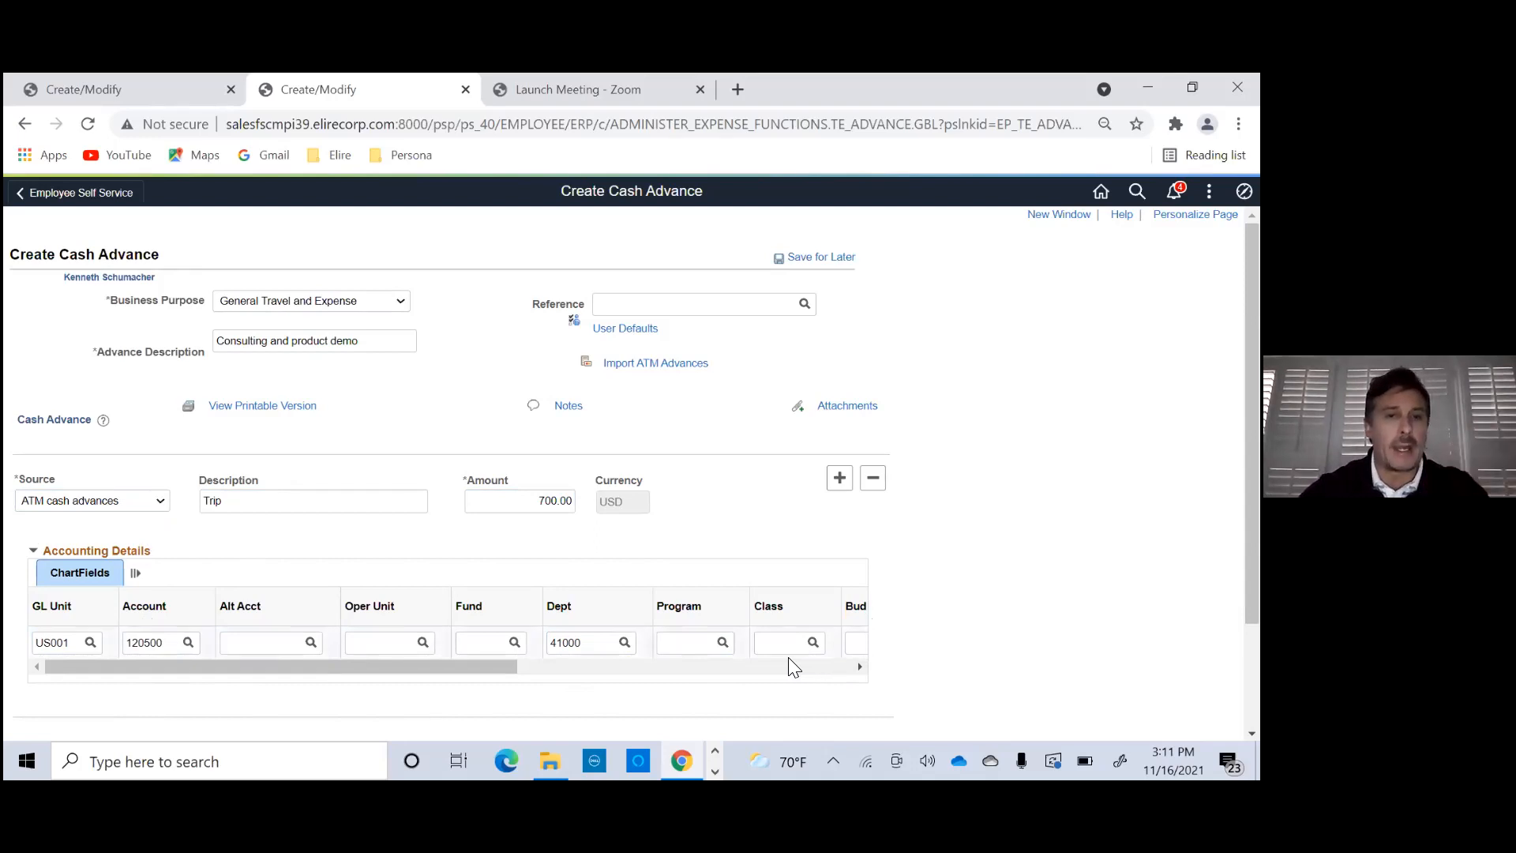
{"action": "left_click", "coordinate": [232, 512]}
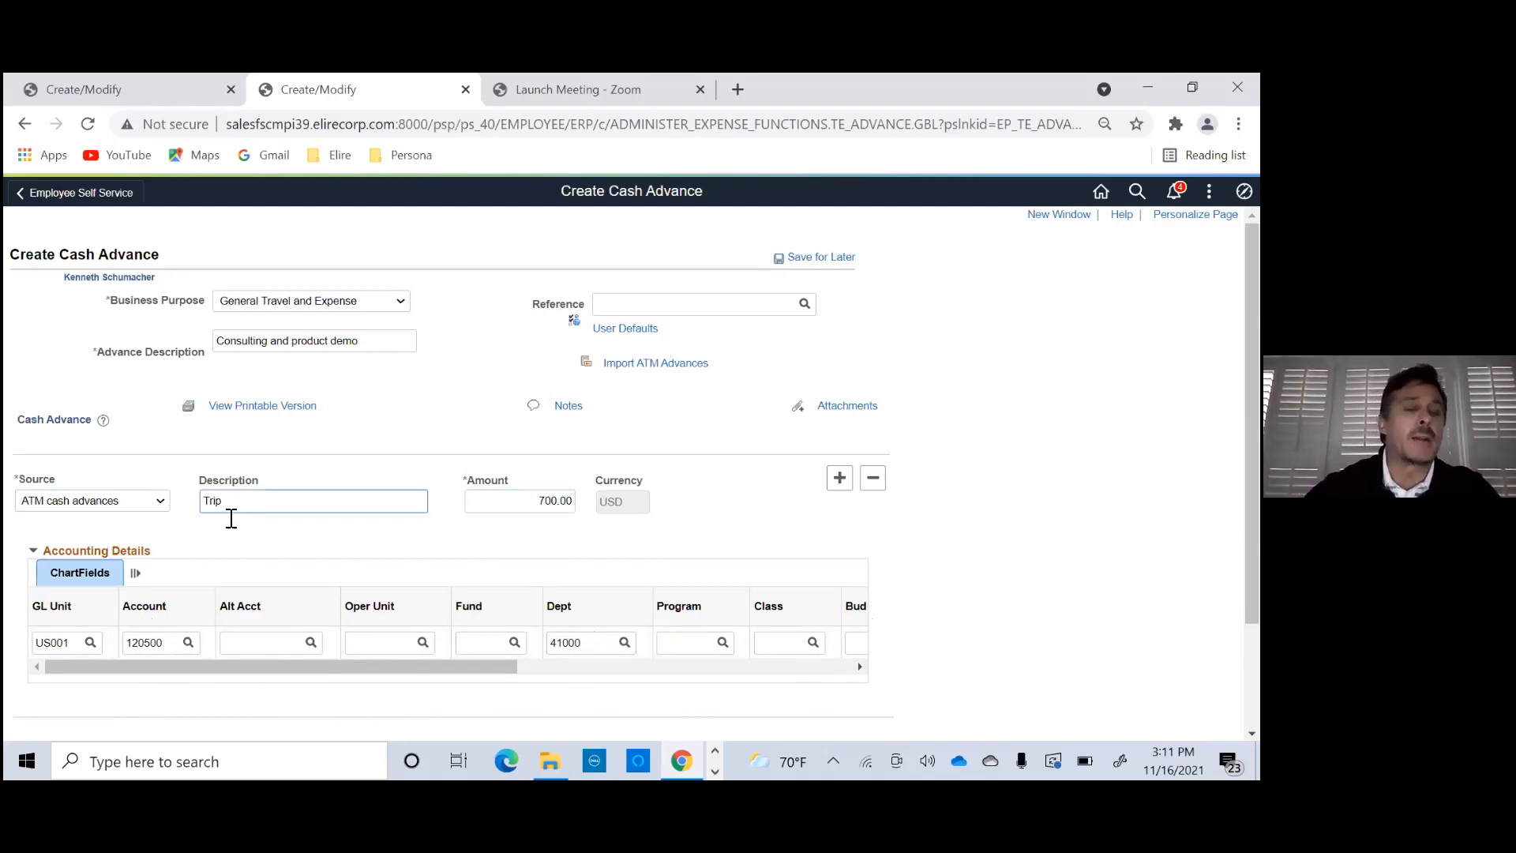
{"action": "left_click", "coordinate": [105, 550]}
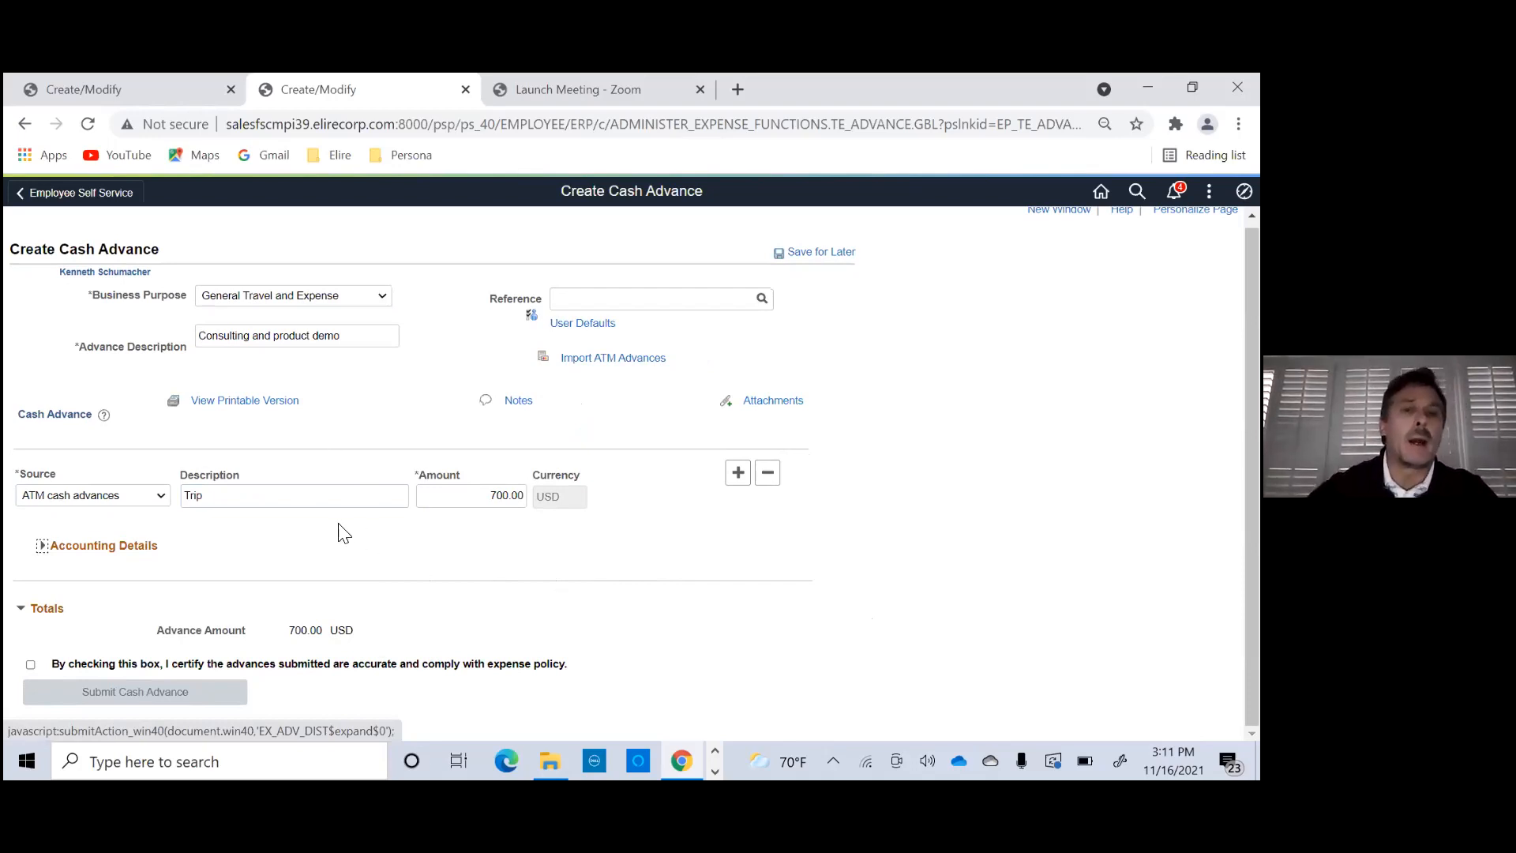
- Certify that the cash advance complies with expense policy, submit it with confirmation, and refresh its approval status
{"action": "left_click", "coordinate": [30, 666]}
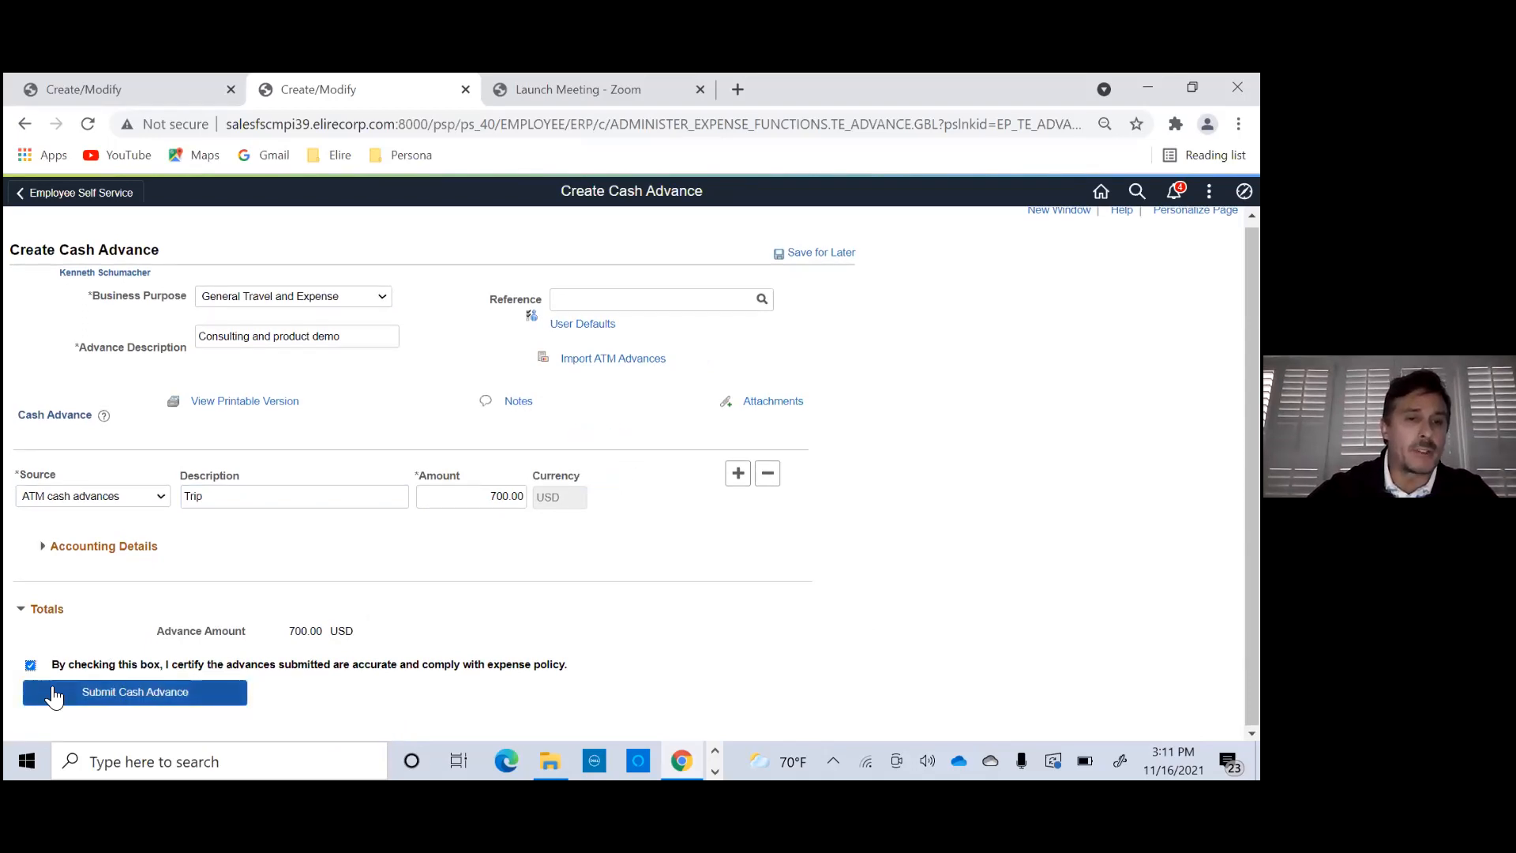
{"action": "left_click", "coordinate": [133, 697]}
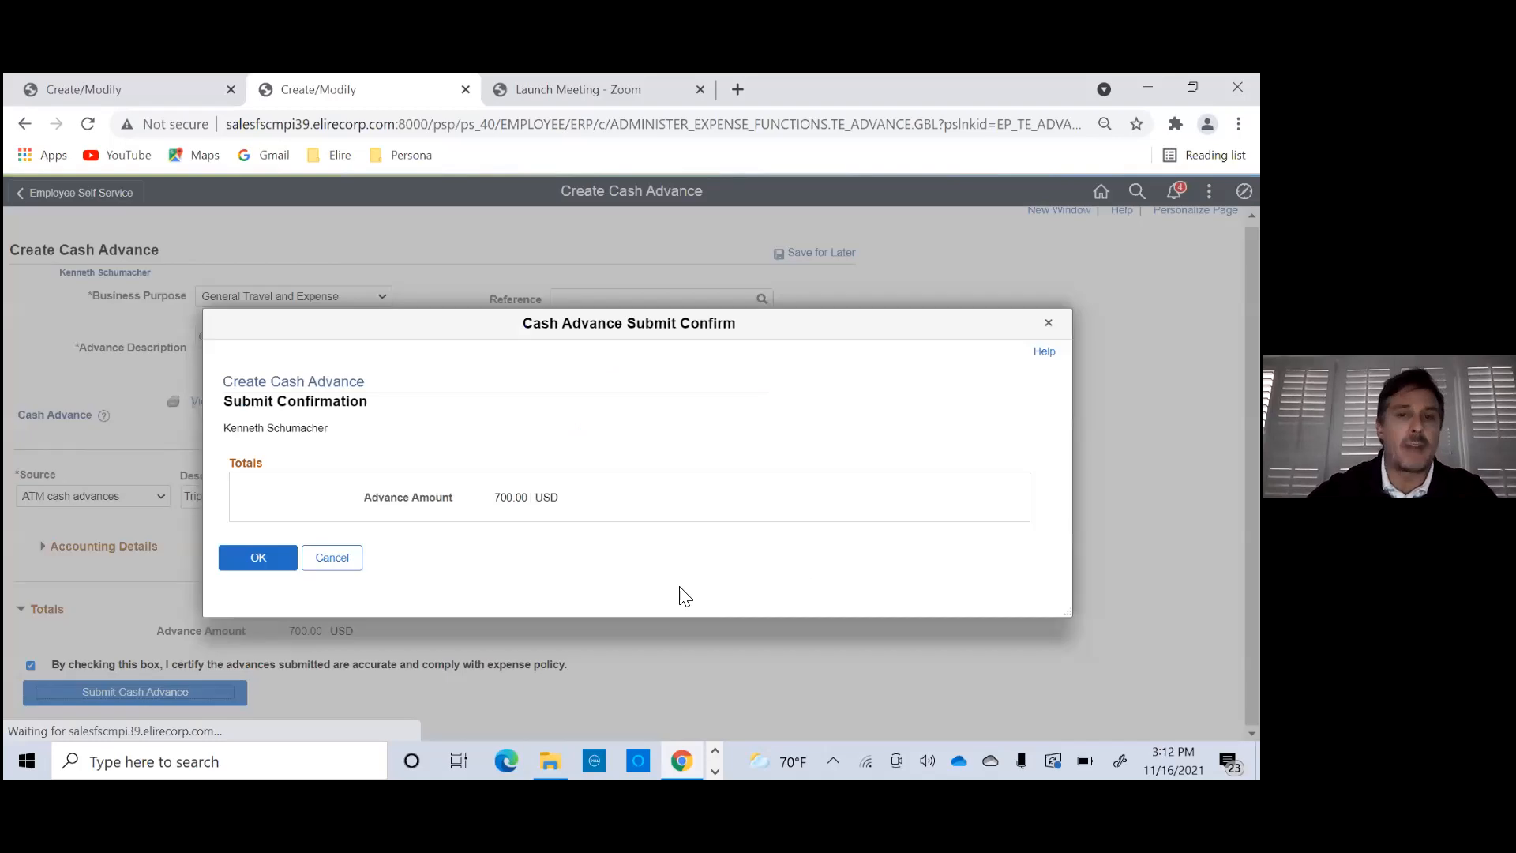
{"action": "left_click", "coordinate": [272, 561]}
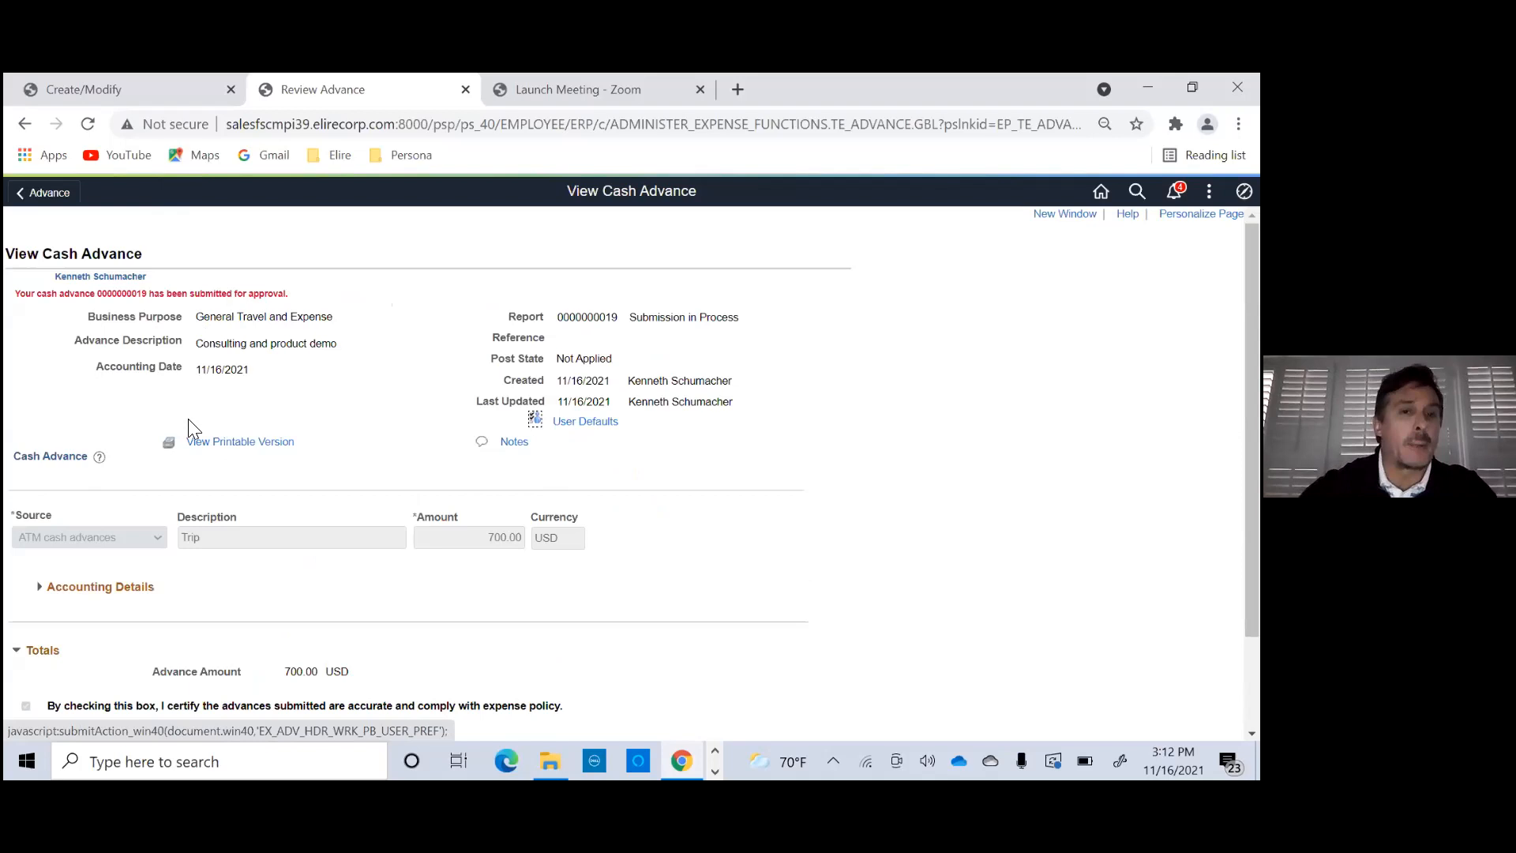
{"action": "scroll", "coordinate": [210, 430], "scroll_direction": "down", "scroll_amount": 2}
{"action": "left_click", "coordinate": [158, 662]}
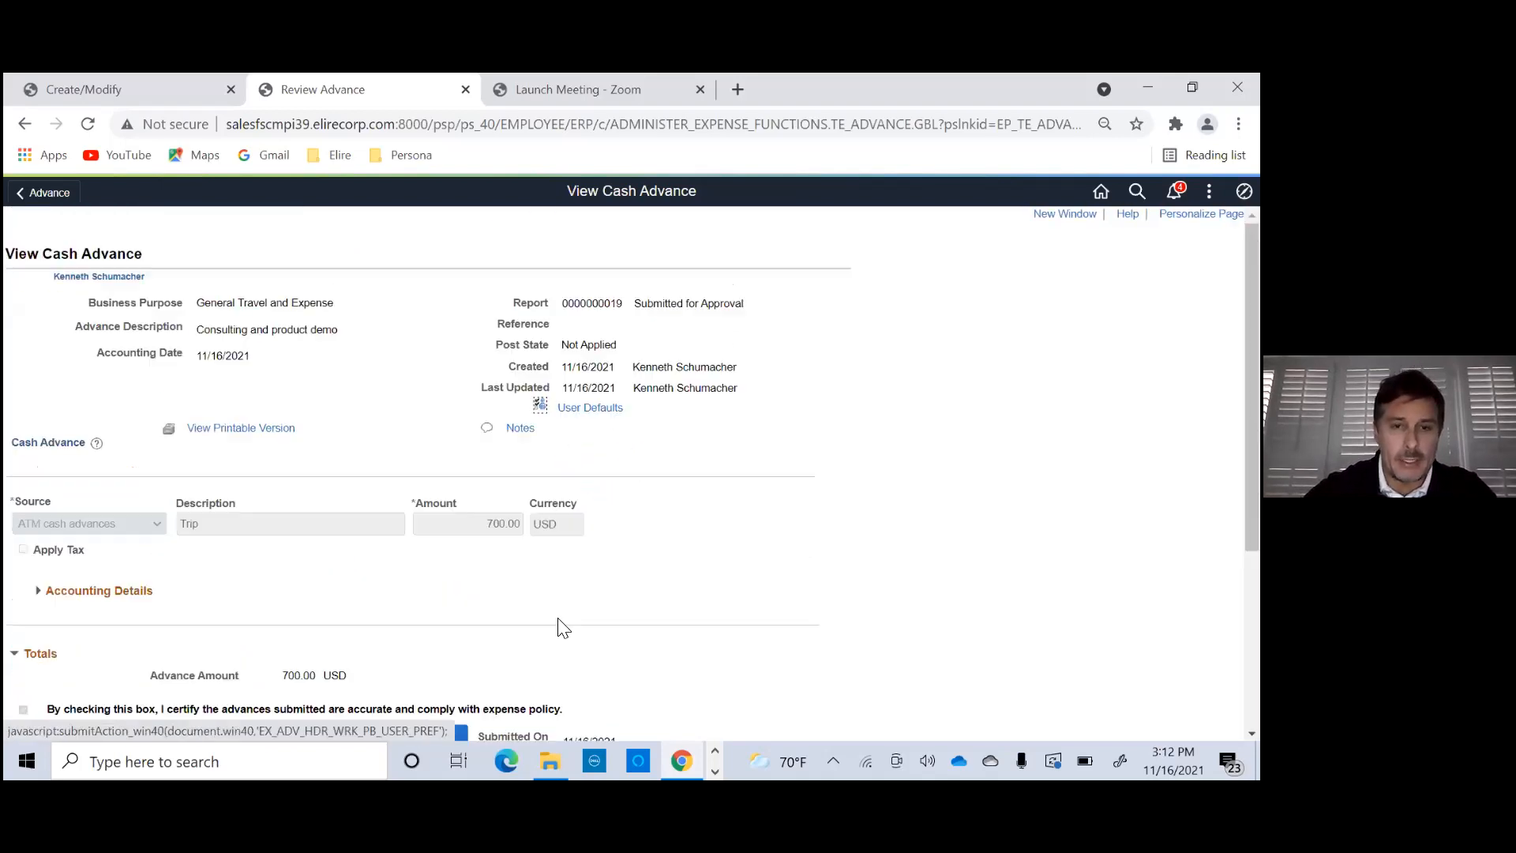
- Review the submitted cash advance's report status, header details, withdrawal option and approval history
{"action": "scroll", "coordinate": [582, 592], "scroll_direction": "down", "scroll_amount": 5}
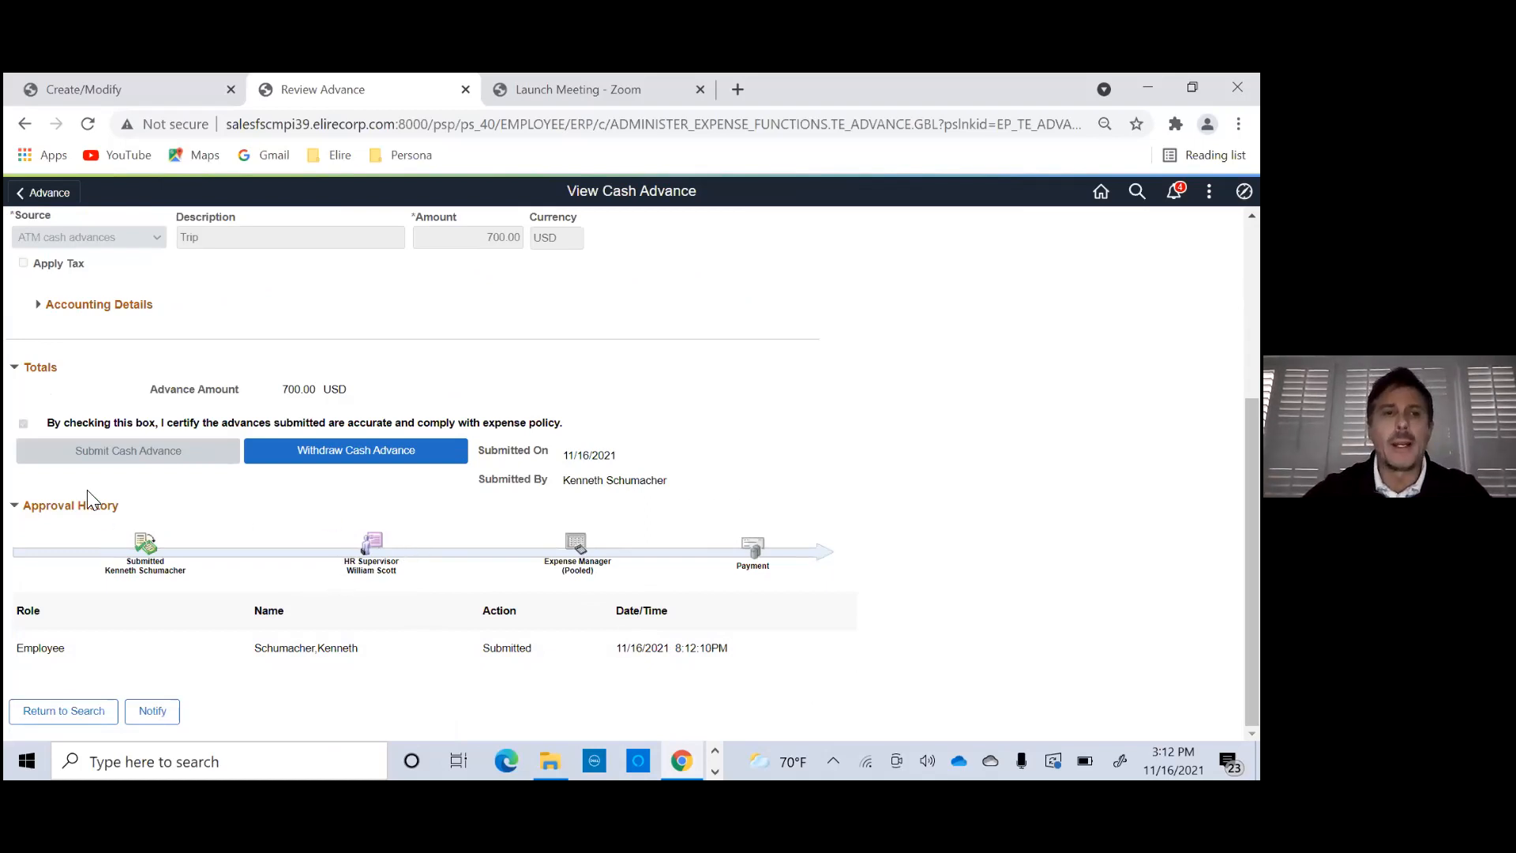
{"action": "scroll", "coordinate": [246, 427], "scroll_direction": "up", "scroll_amount": 4}
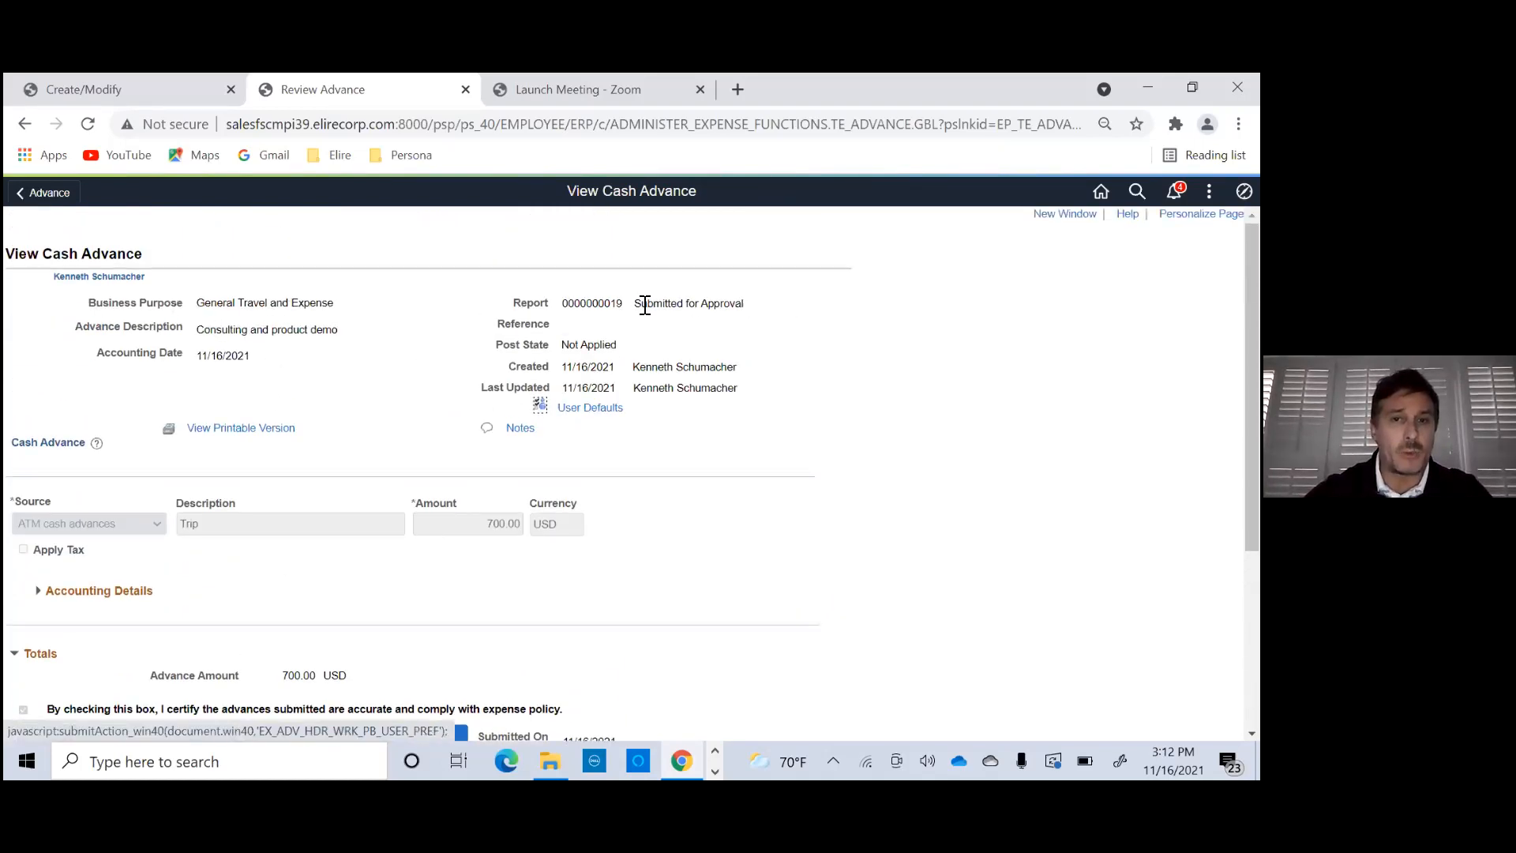
{"action": "scroll", "coordinate": [403, 482], "scroll_direction": "down", "scroll_amount": 3}
{"action": "scroll", "coordinate": [328, 505], "scroll_direction": "down", "scroll_amount": 2}
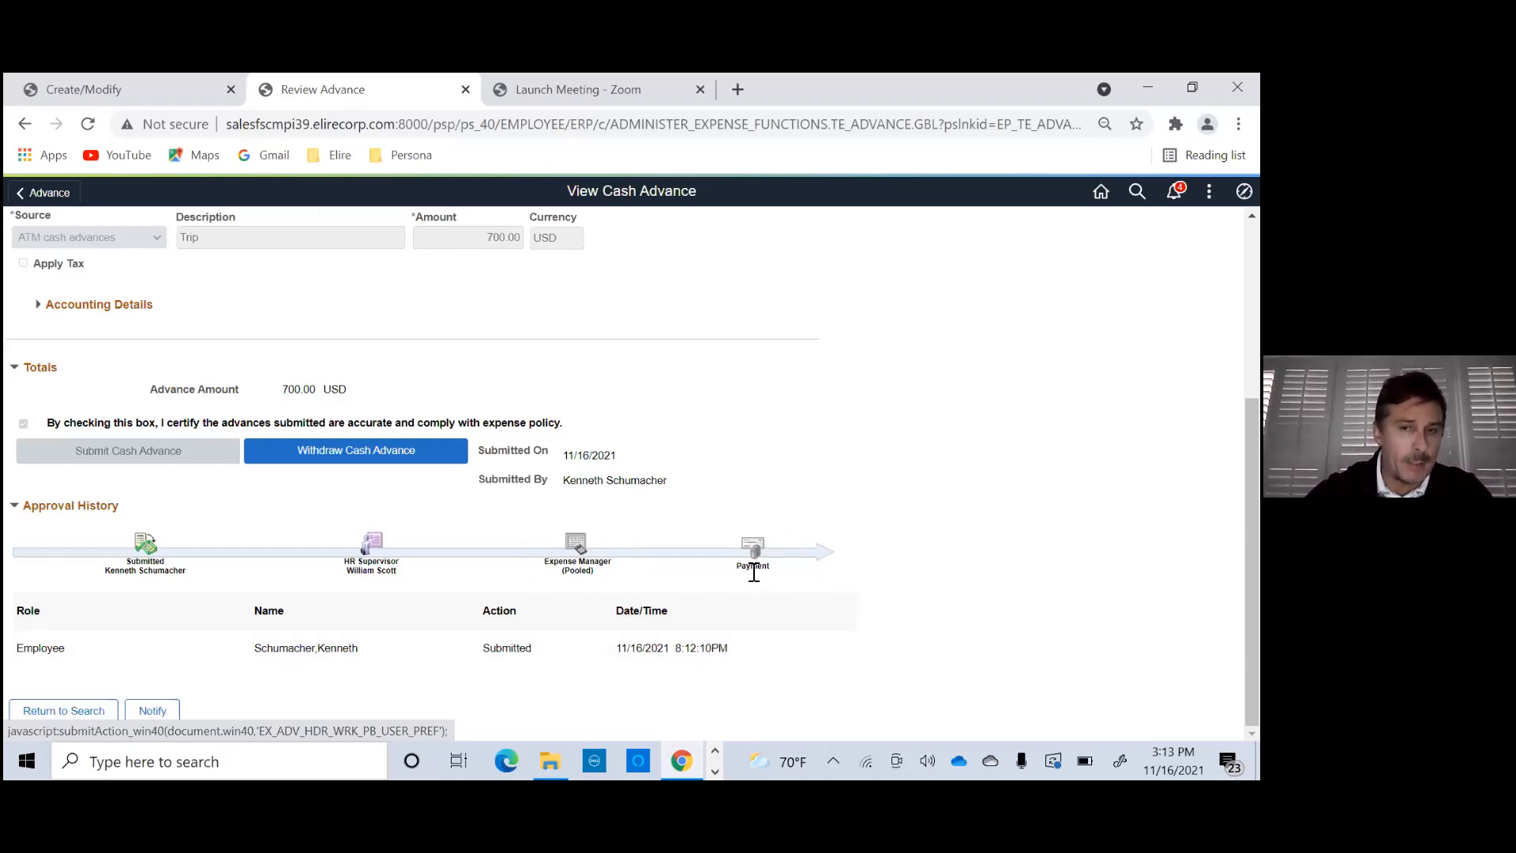
{"action": "scroll", "coordinate": [755, 575], "scroll_direction": "up", "scroll_amount": 4}
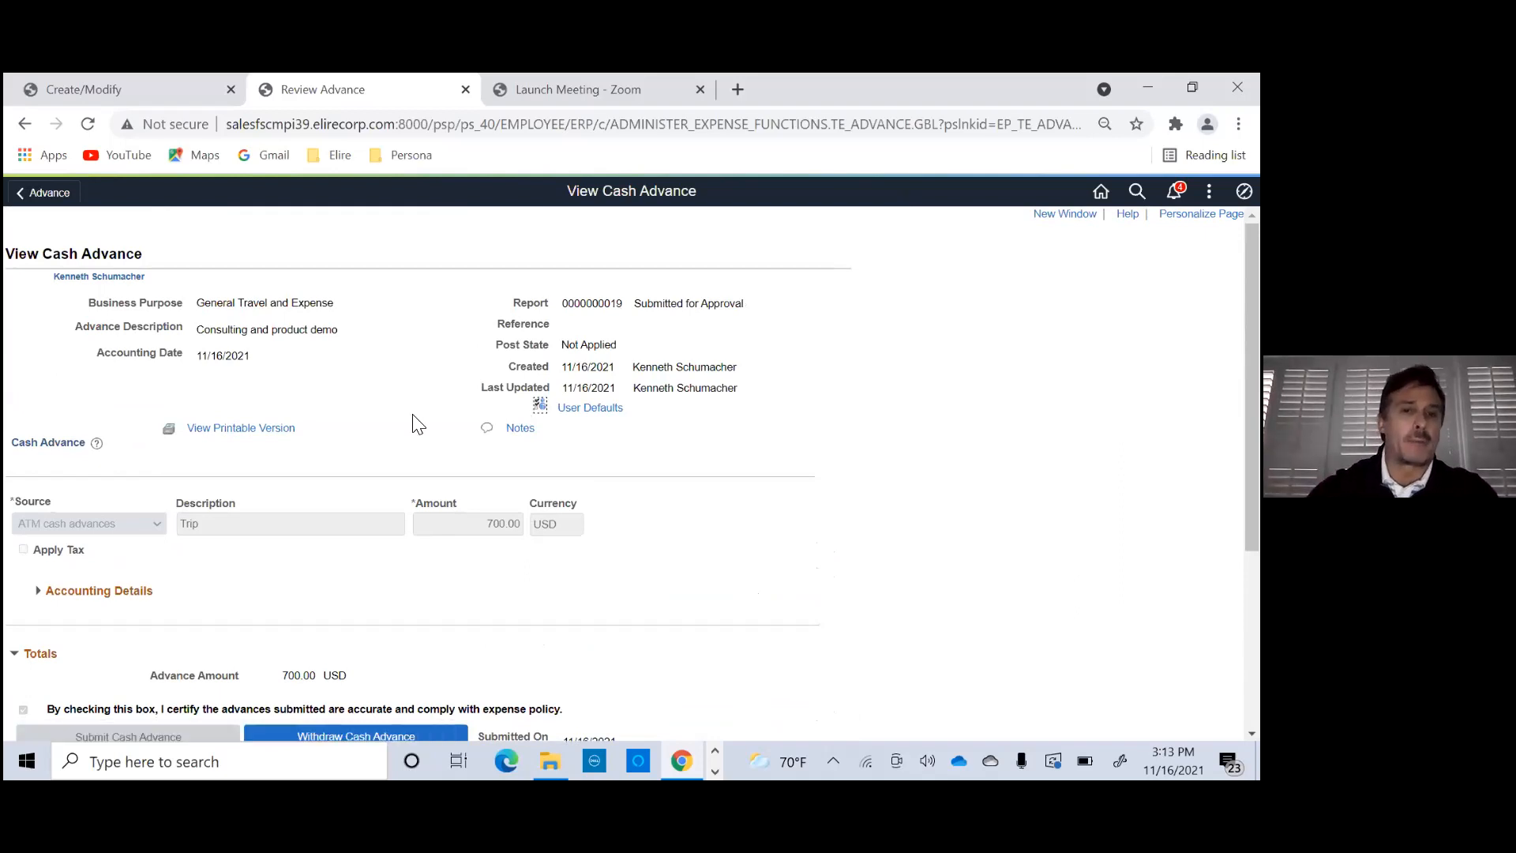
{"action": "scroll", "coordinate": [187, 477], "scroll_direction": "down", "scroll_amount": 4}
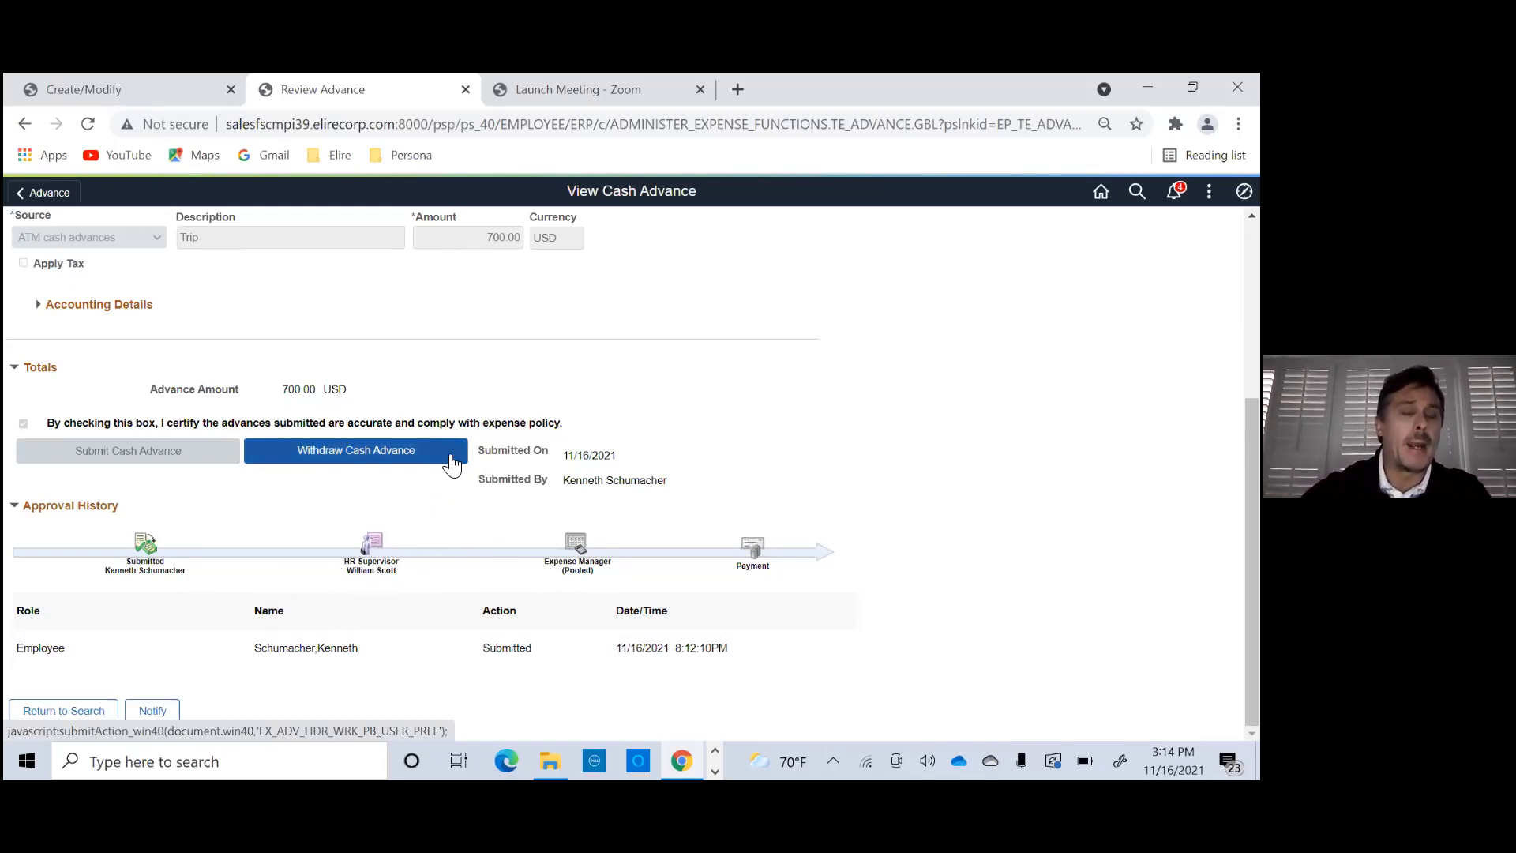
{"action": "scroll", "coordinate": [452, 466], "scroll_direction": "up", "scroll_amount": 4}
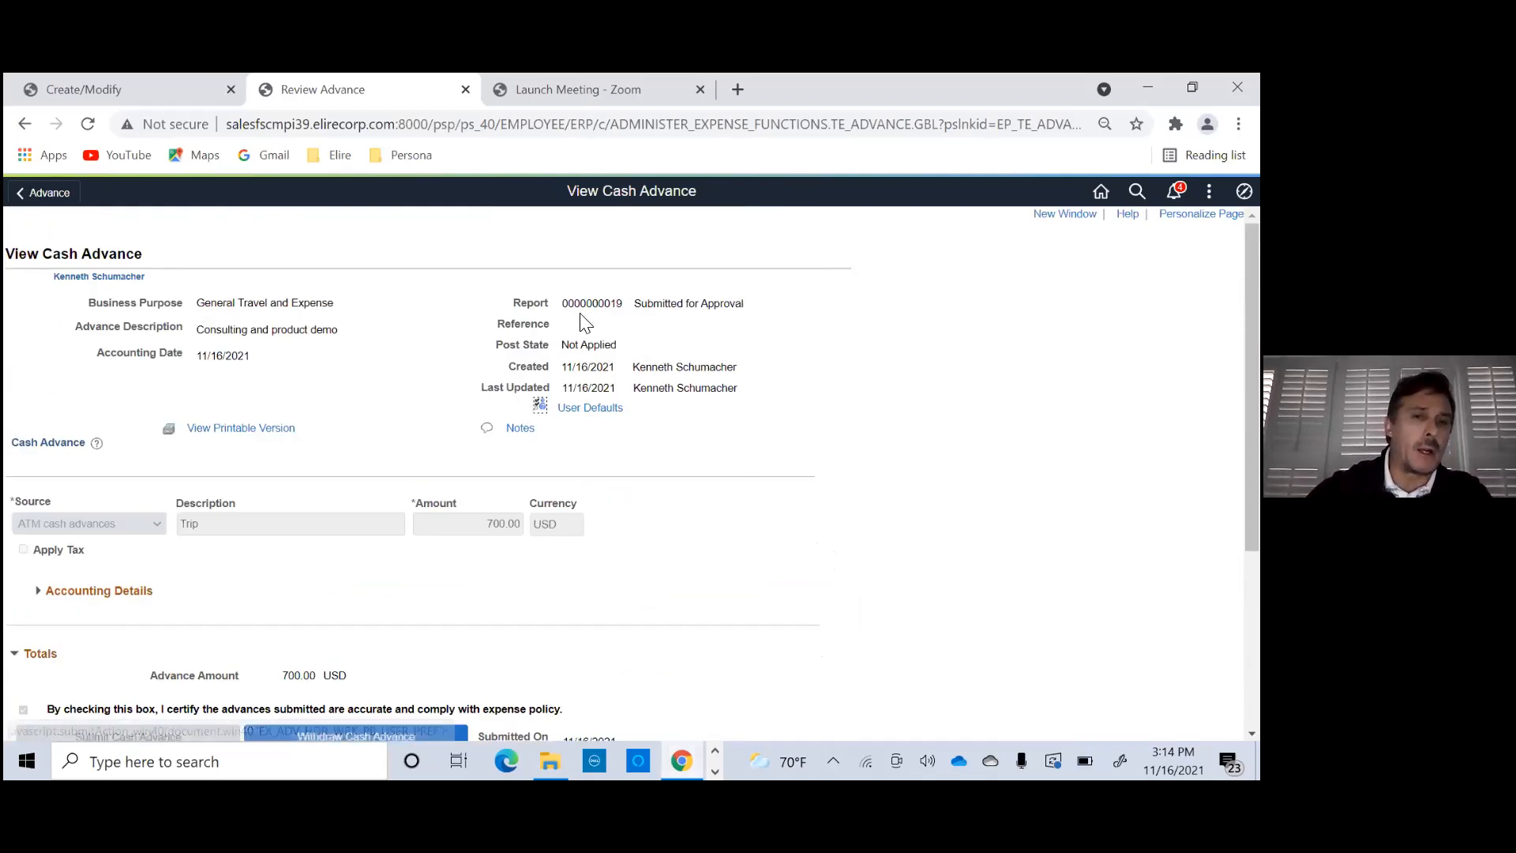
{"action": "scroll", "coordinate": [305, 572], "scroll_direction": "down", "scroll_amount": 3}
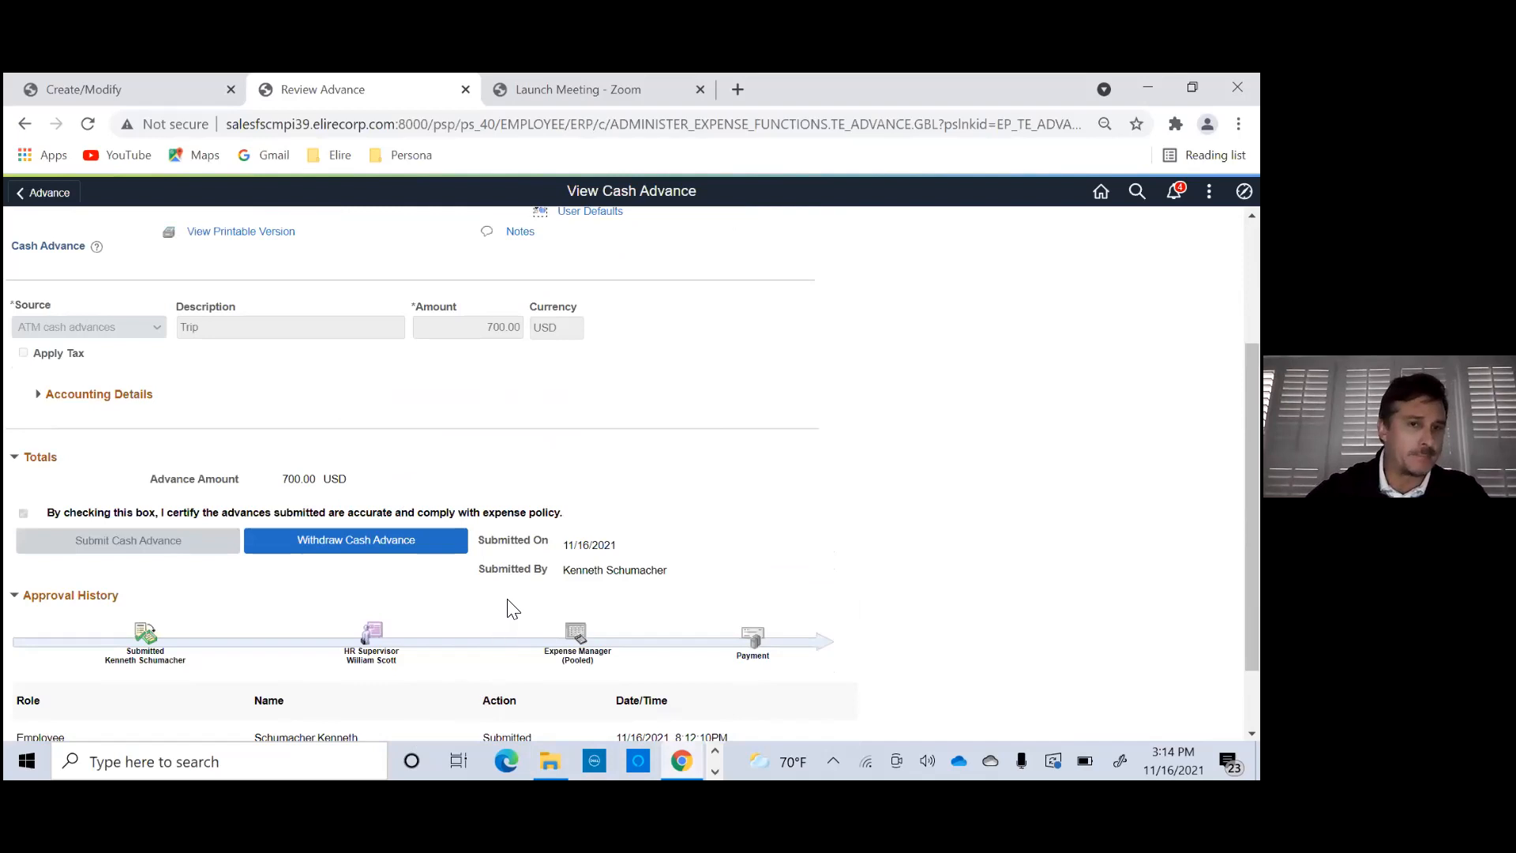
{"action": "scroll", "coordinate": [731, 575], "scroll_direction": "up", "scroll_amount": 3}
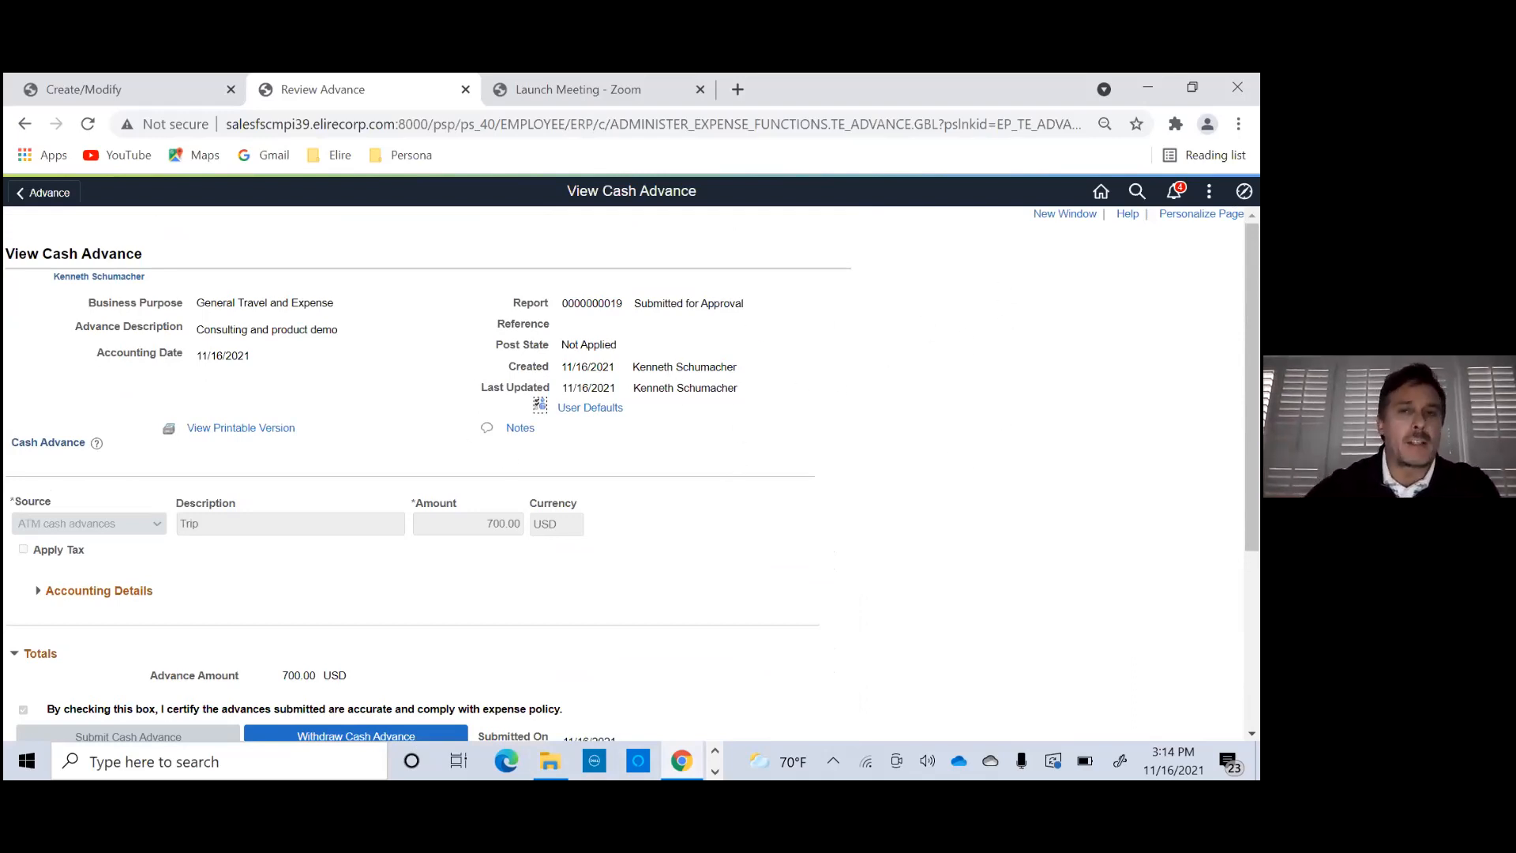
- Return to the home page, open Travel Authorizations, and look through the submitted and approved authorizations
{"action": "left_click", "coordinate": [1101, 191]}
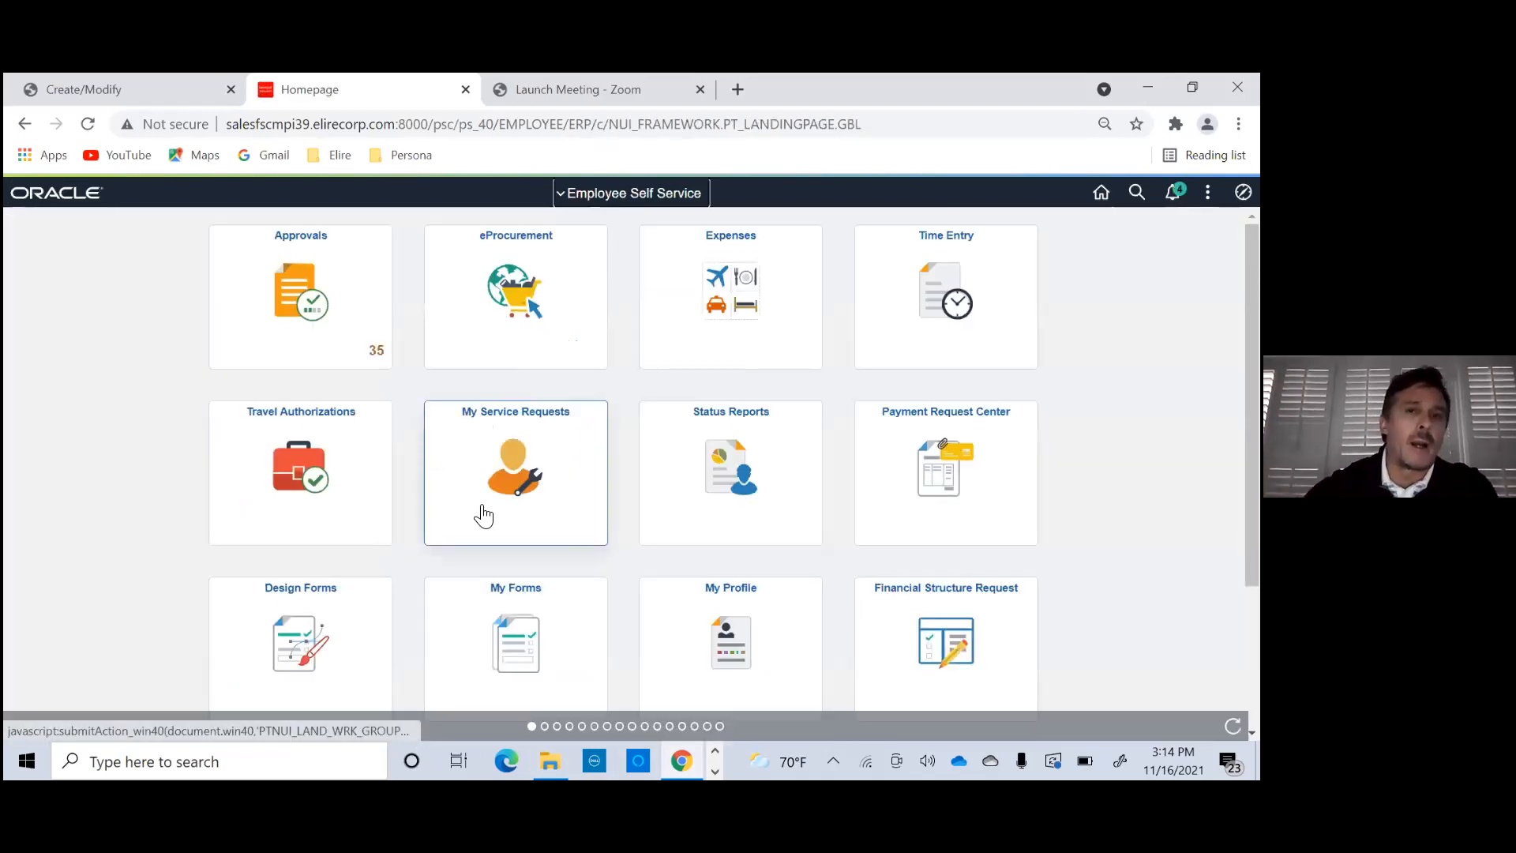
{"action": "left_click", "coordinate": [265, 445]}
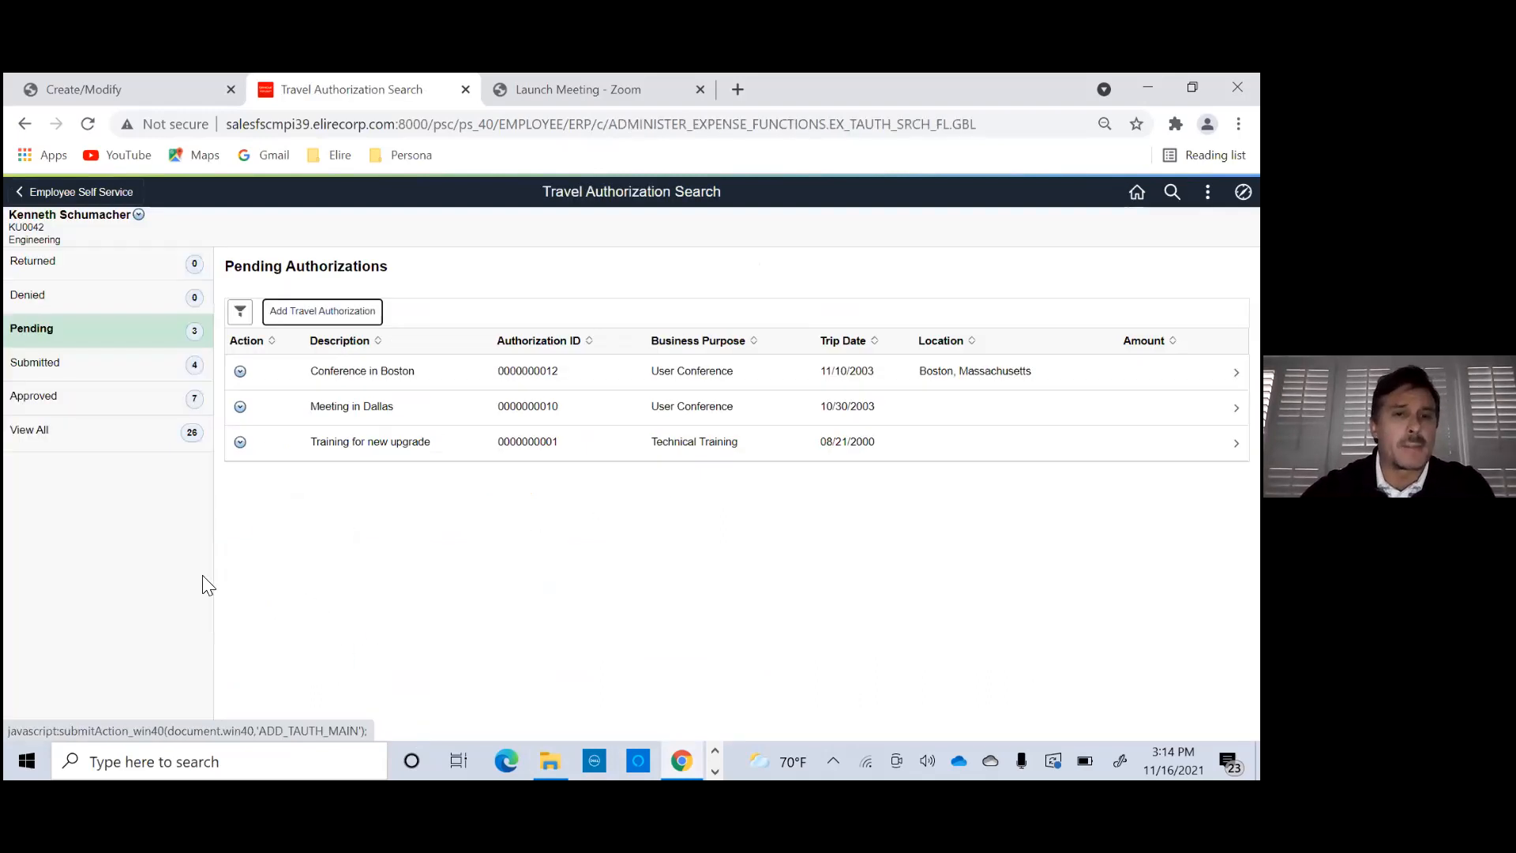
{"action": "left_click", "coordinate": [121, 370]}
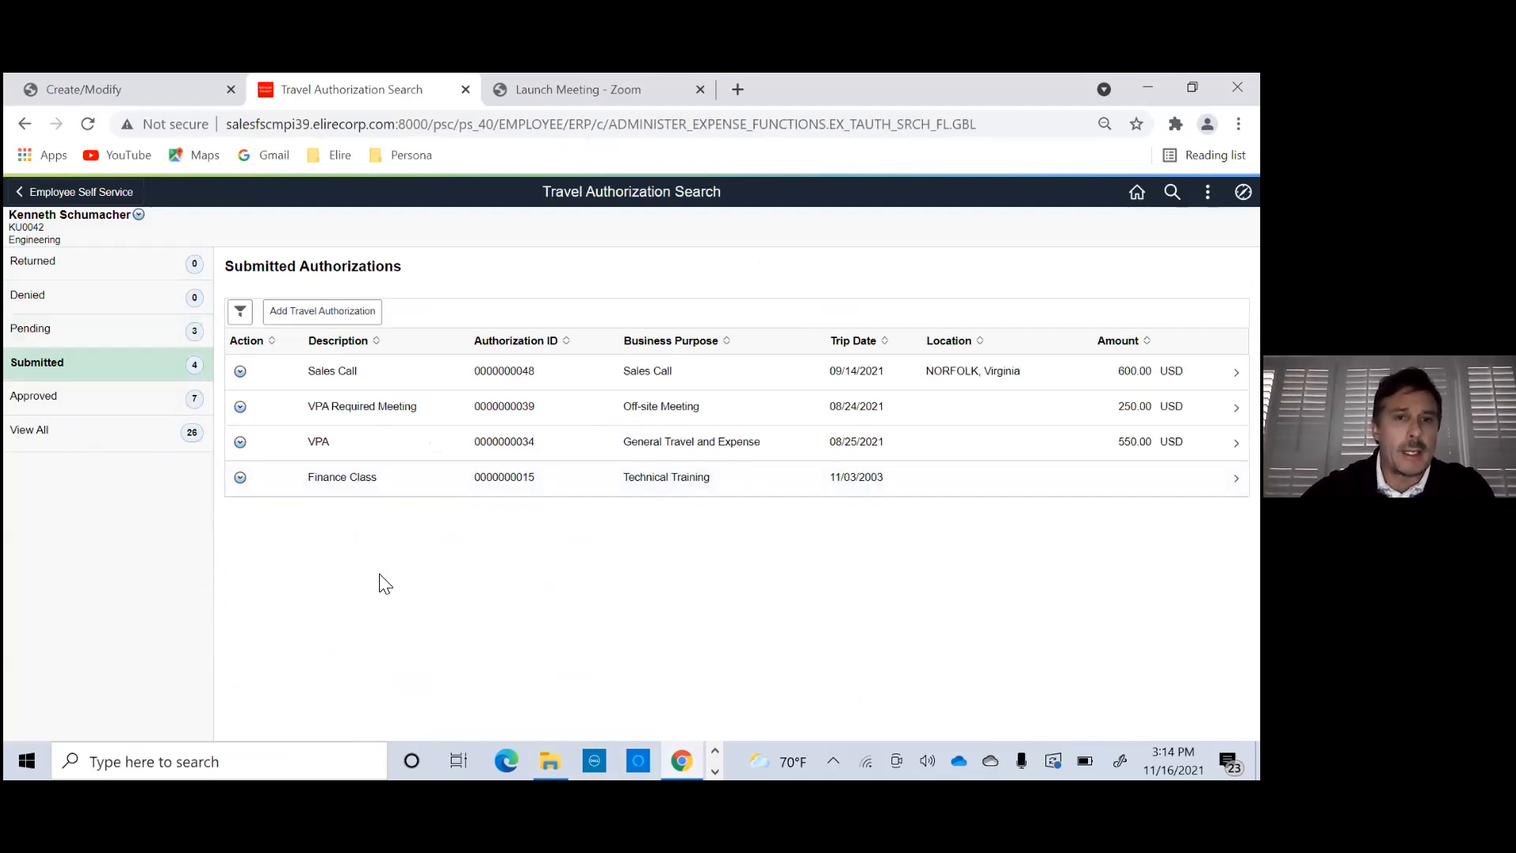
{"action": "left_click", "coordinate": [121, 400]}
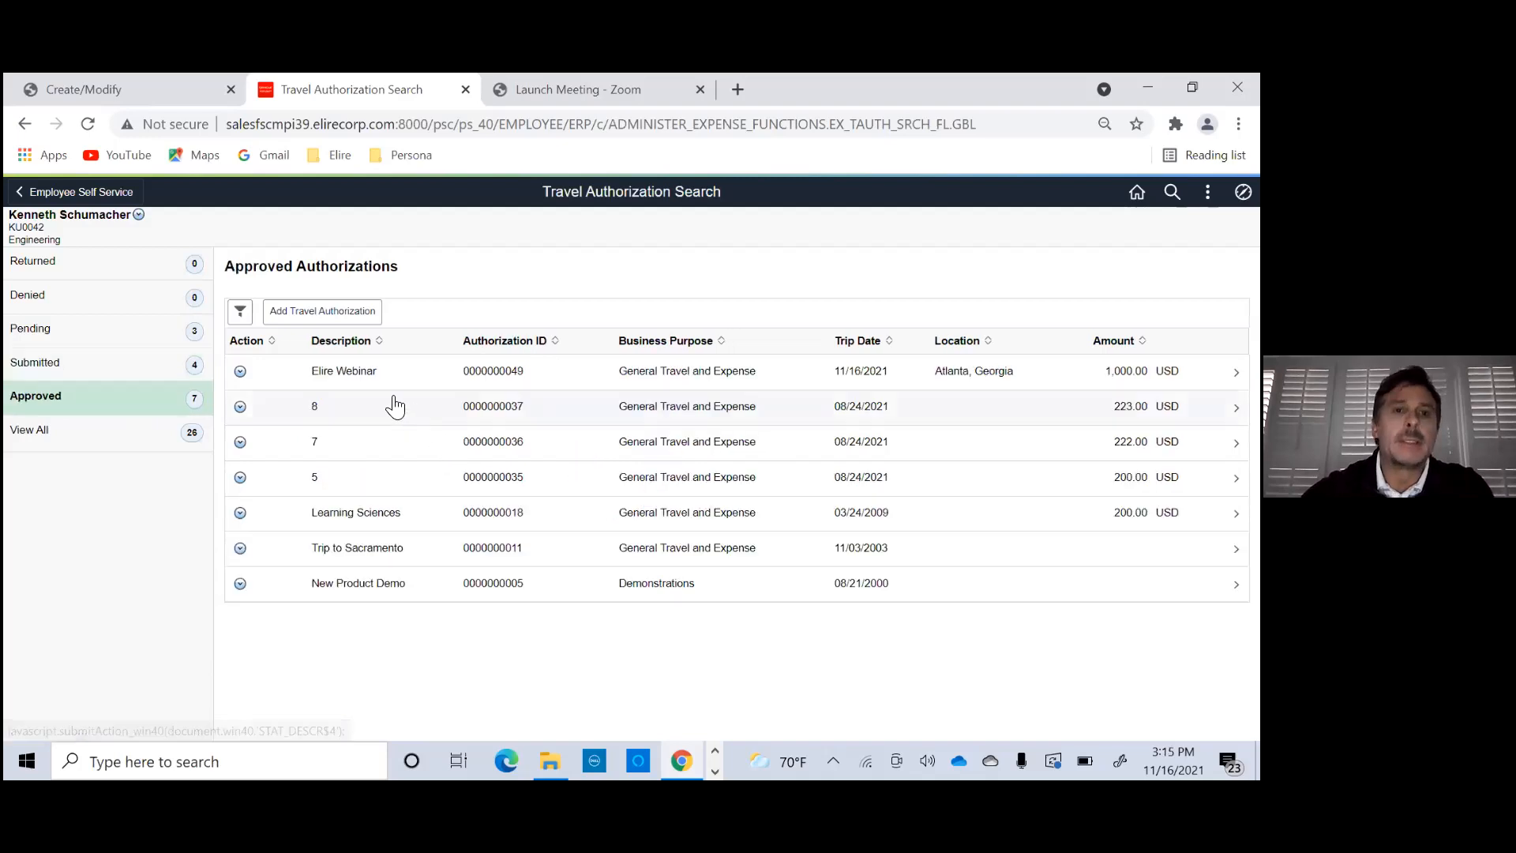
- Open the approved "Elire Webinar" authorization and inspect the Air Travel line's attachments and accounting distribution
{"action": "left_click", "coordinate": [396, 374]}
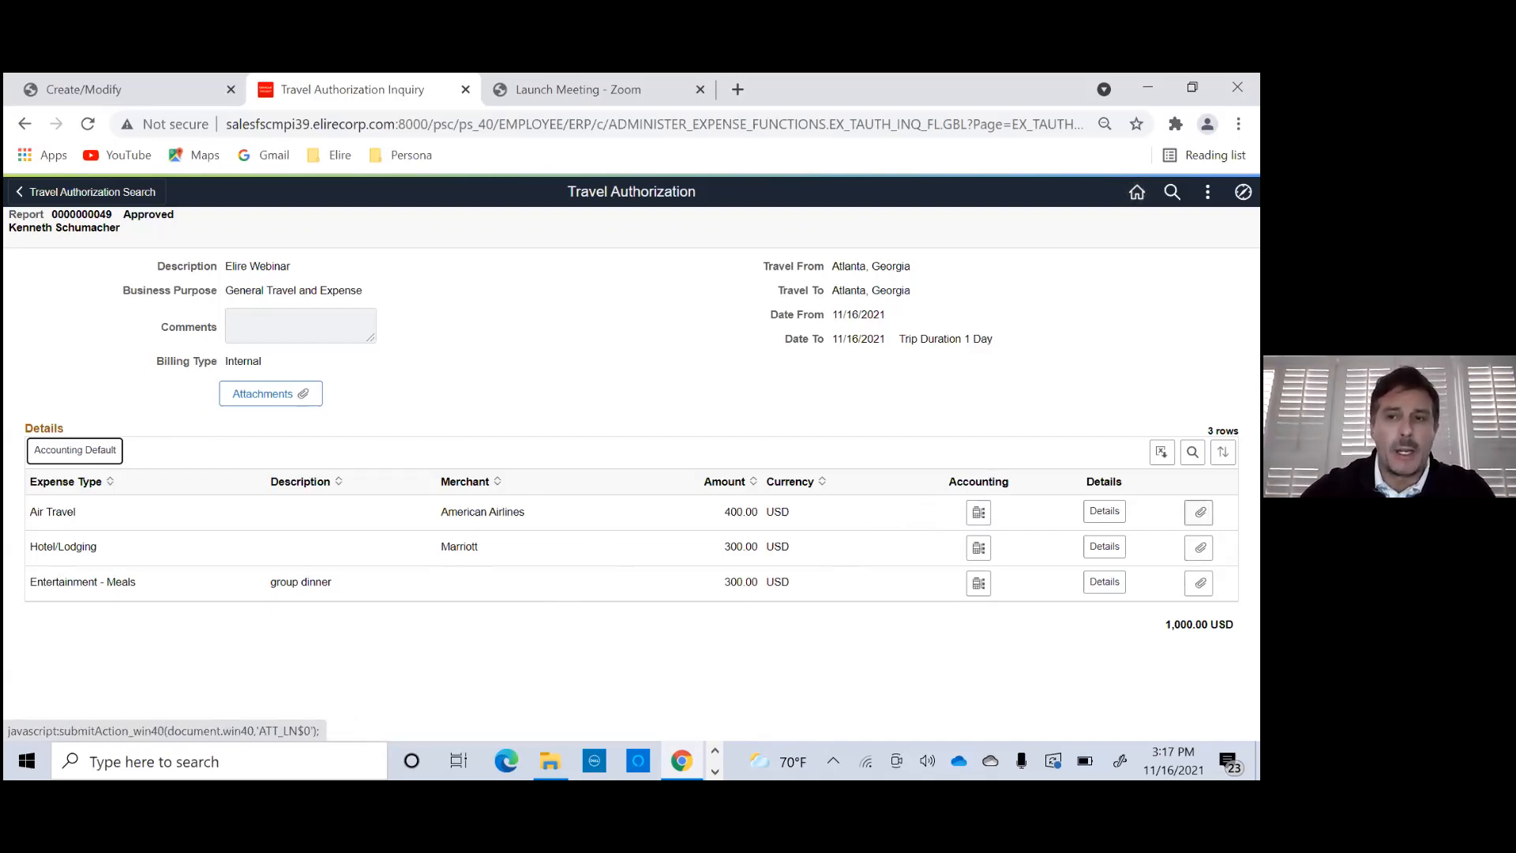
{"action": "left_click", "coordinate": [1201, 512]}
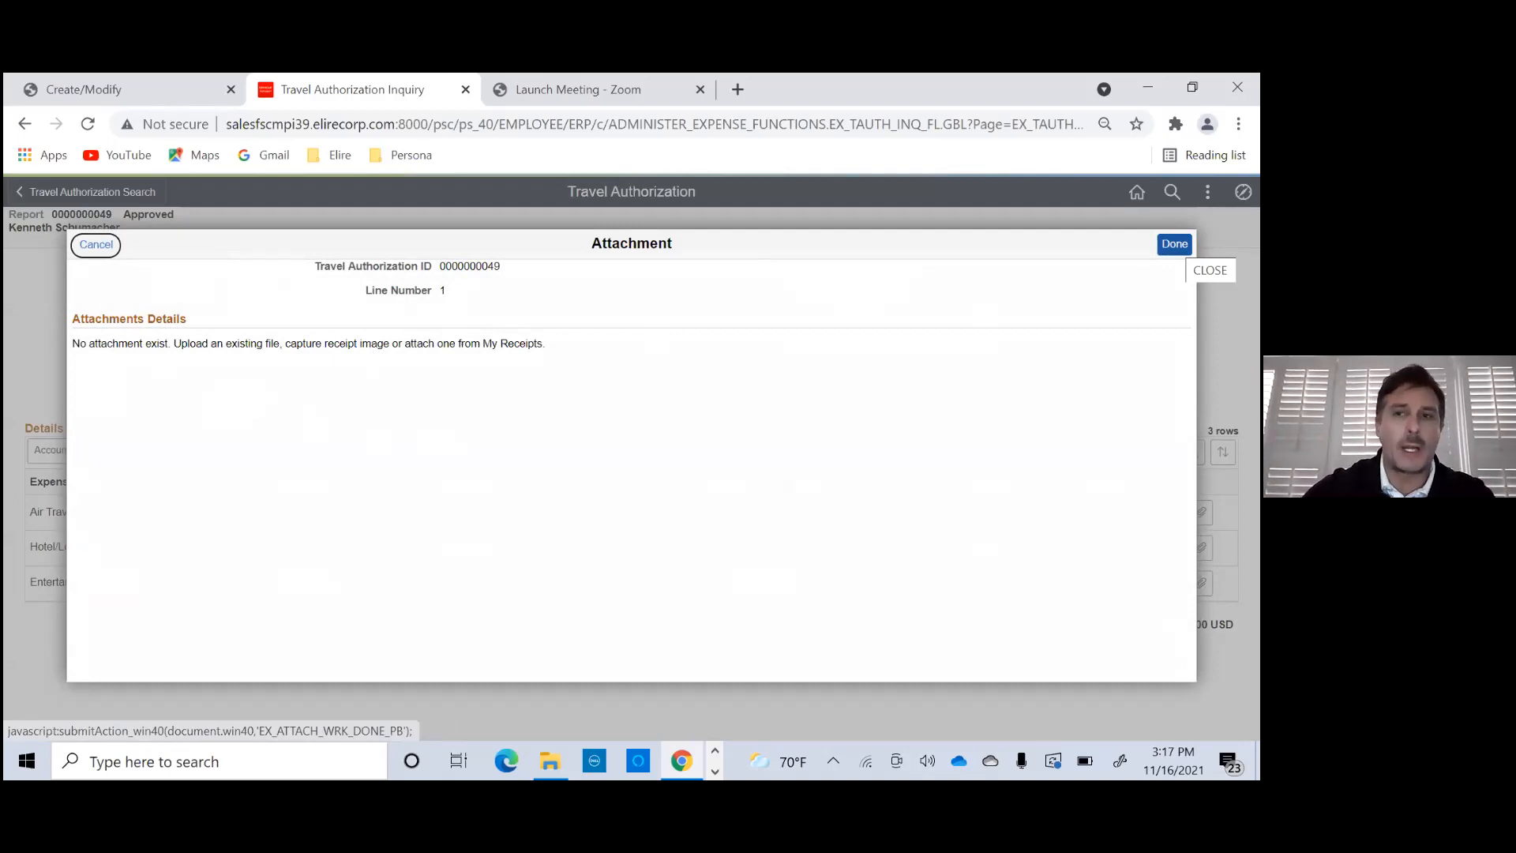
{"action": "left_click", "coordinate": [1174, 244]}
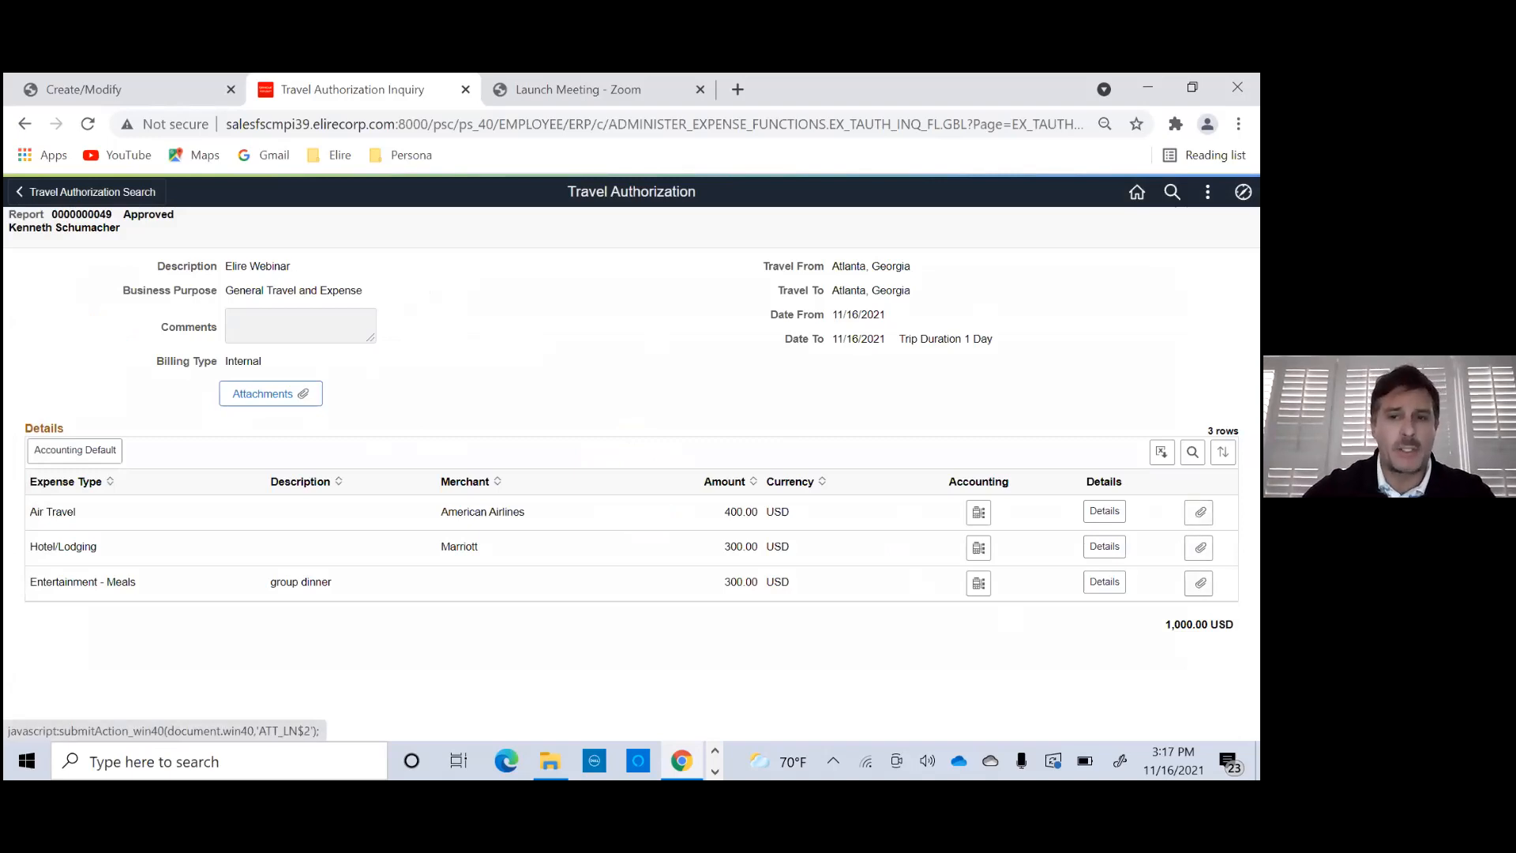
{"action": "left_click", "coordinate": [978, 513]}
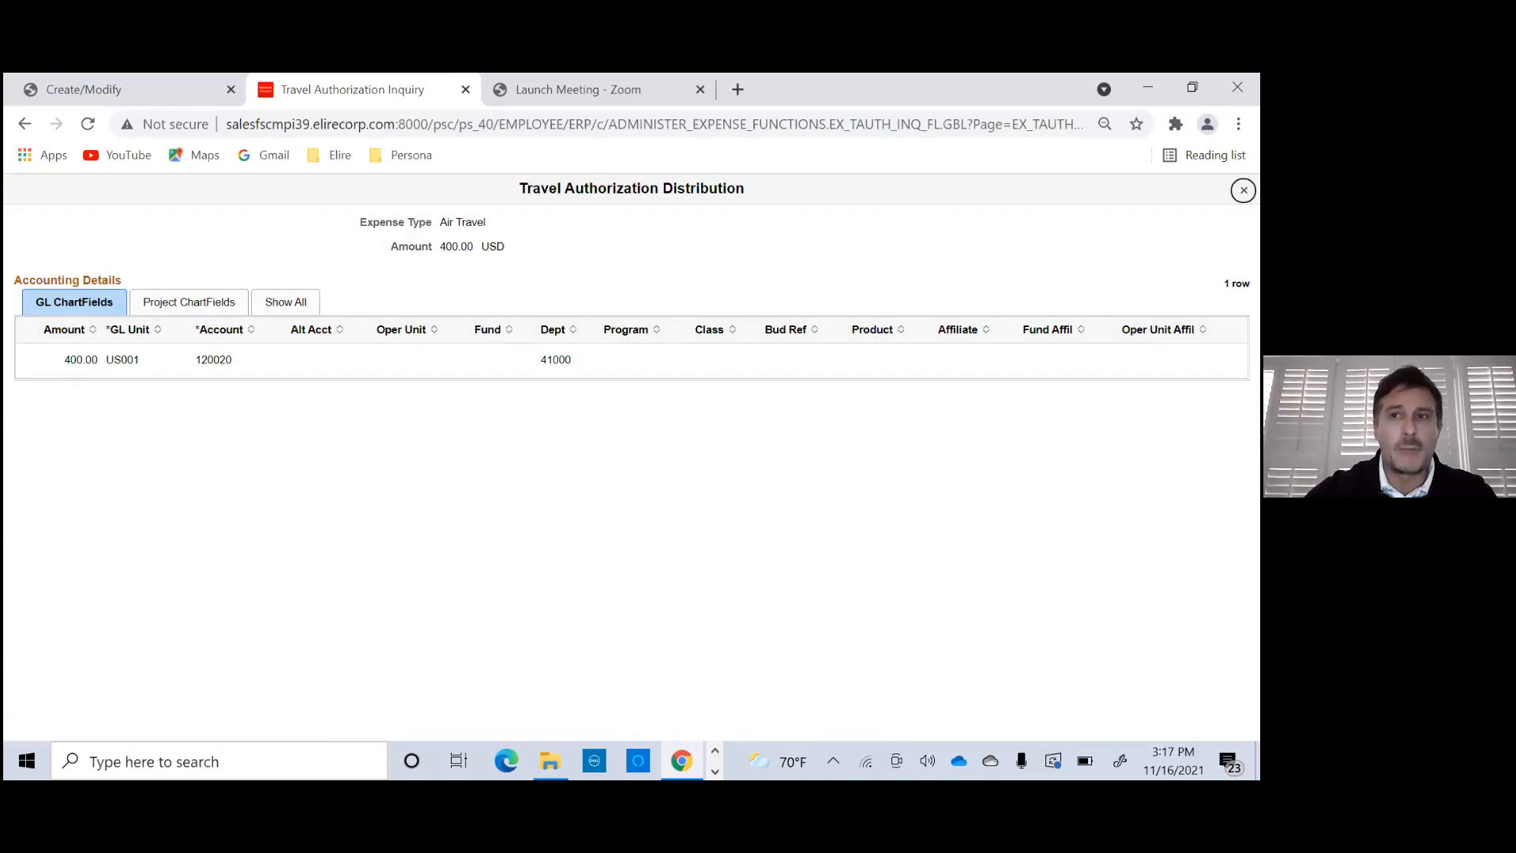
{"action": "left_click", "coordinate": [1244, 190]}
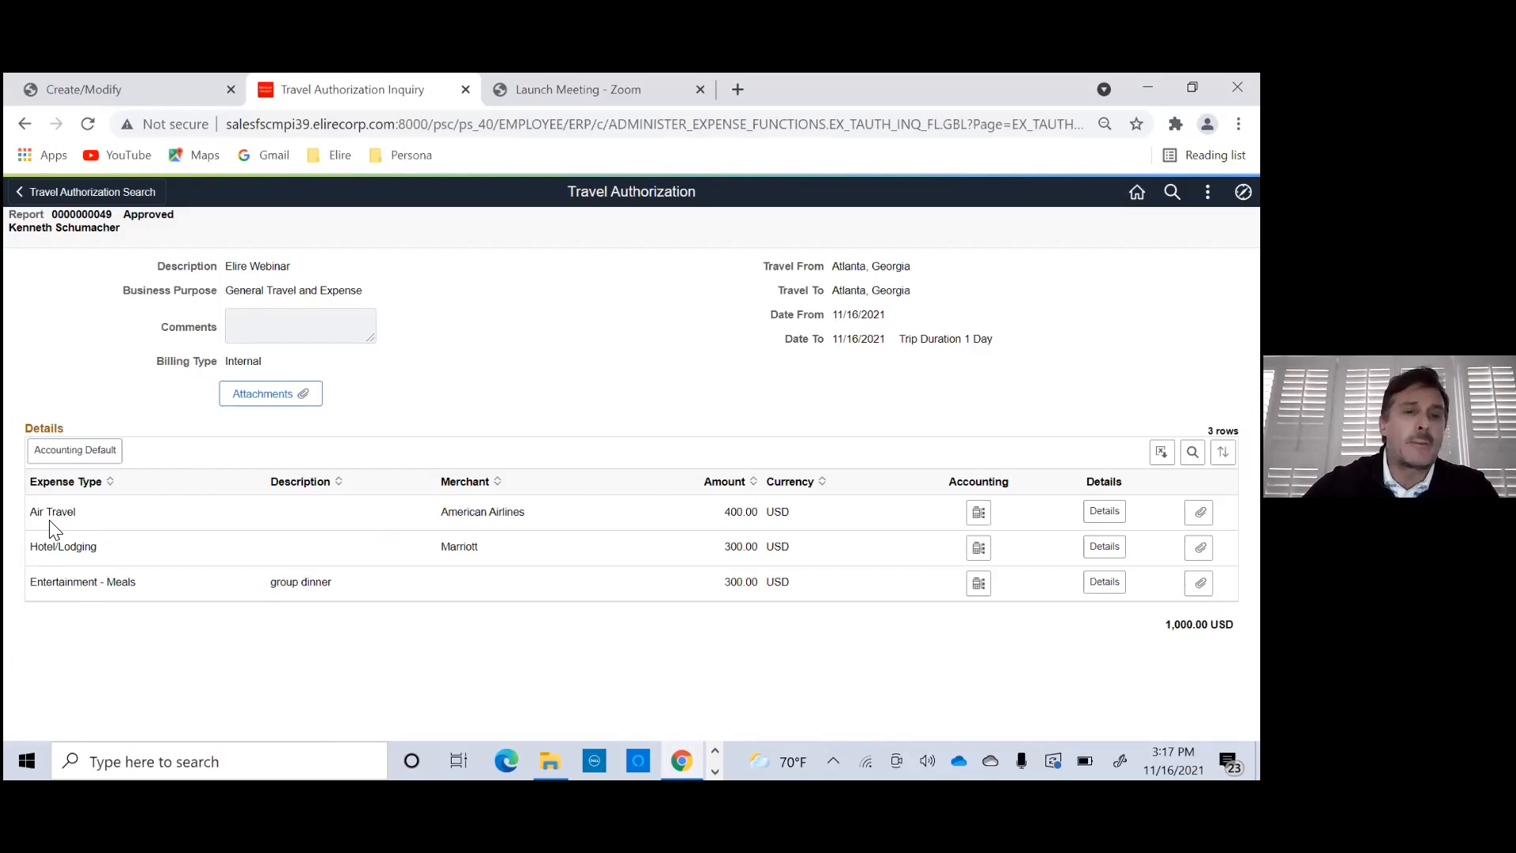
- Examine the authorization's billing type and approval status, and look at the Air Travel line's accounting again
{"action": "double_click", "coordinate": [233, 363]}
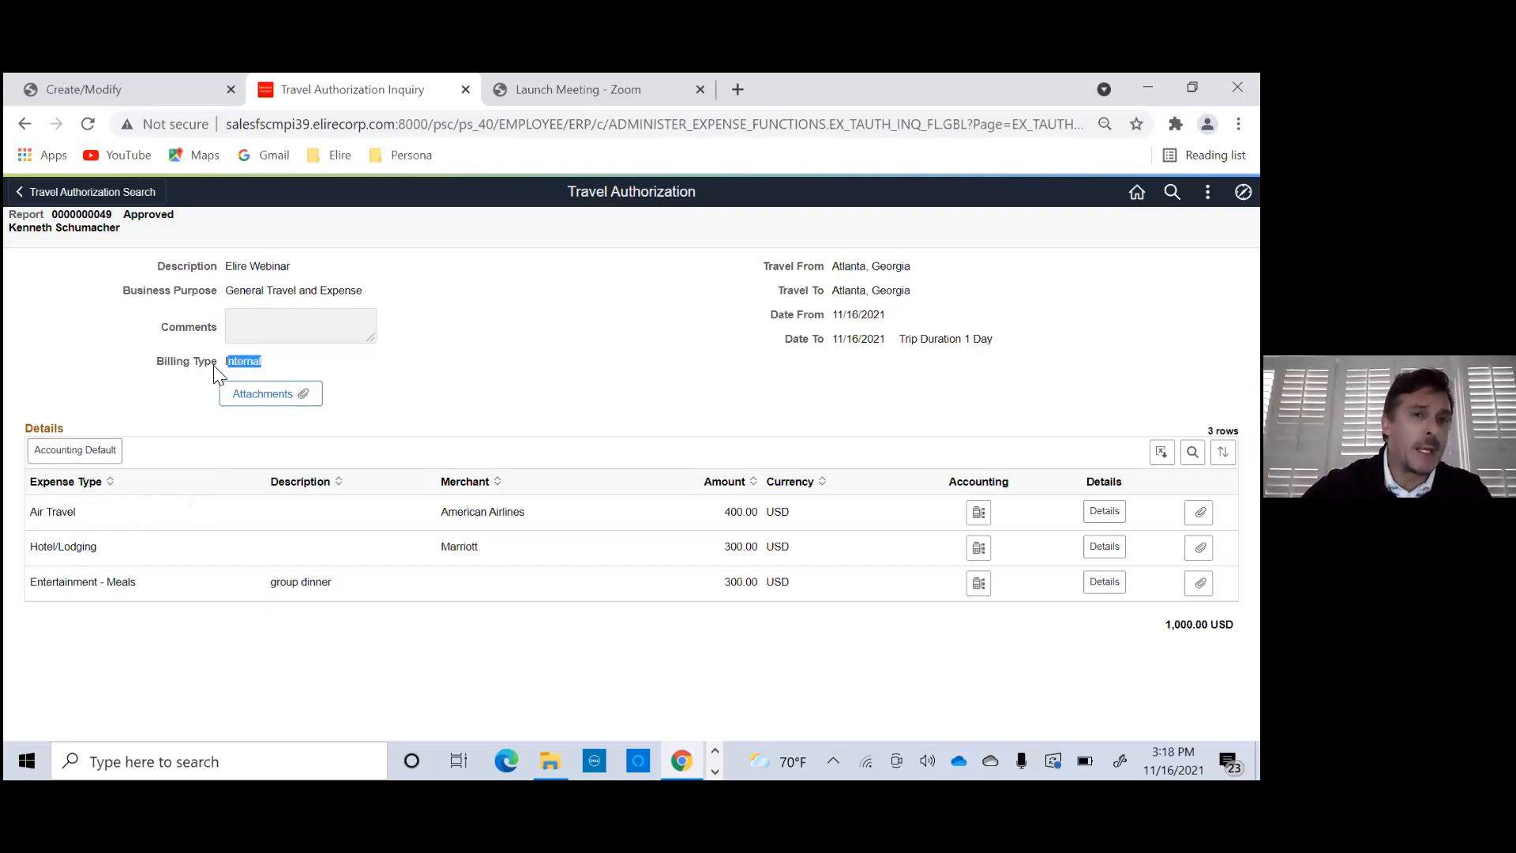
{"action": "left_click_drag", "start_coordinate": [226, 361], "coordinate": [252, 361]}
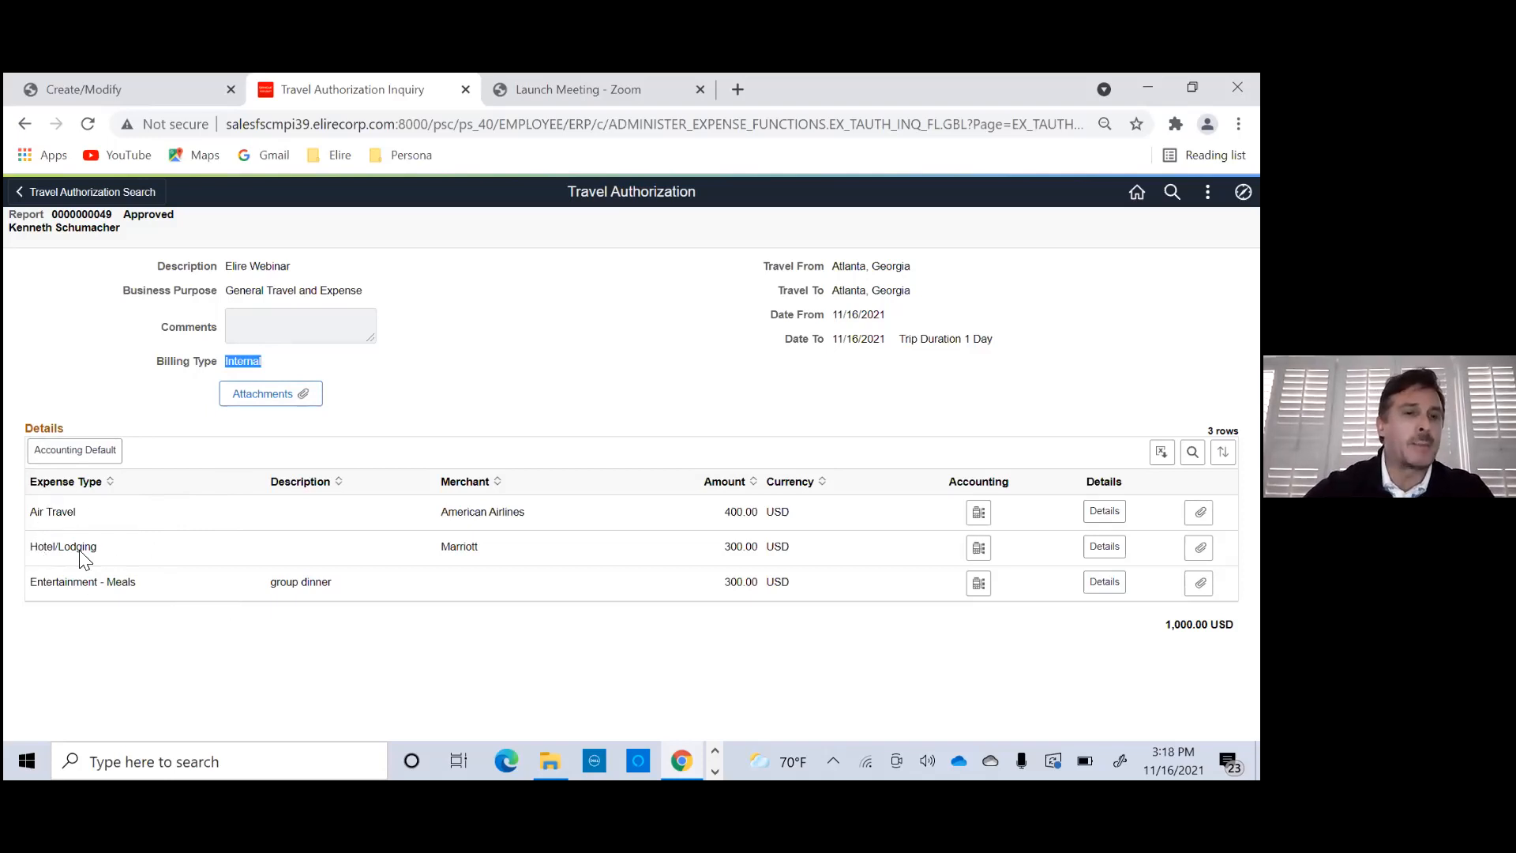
{"action": "left_click", "coordinate": [37, 515]}
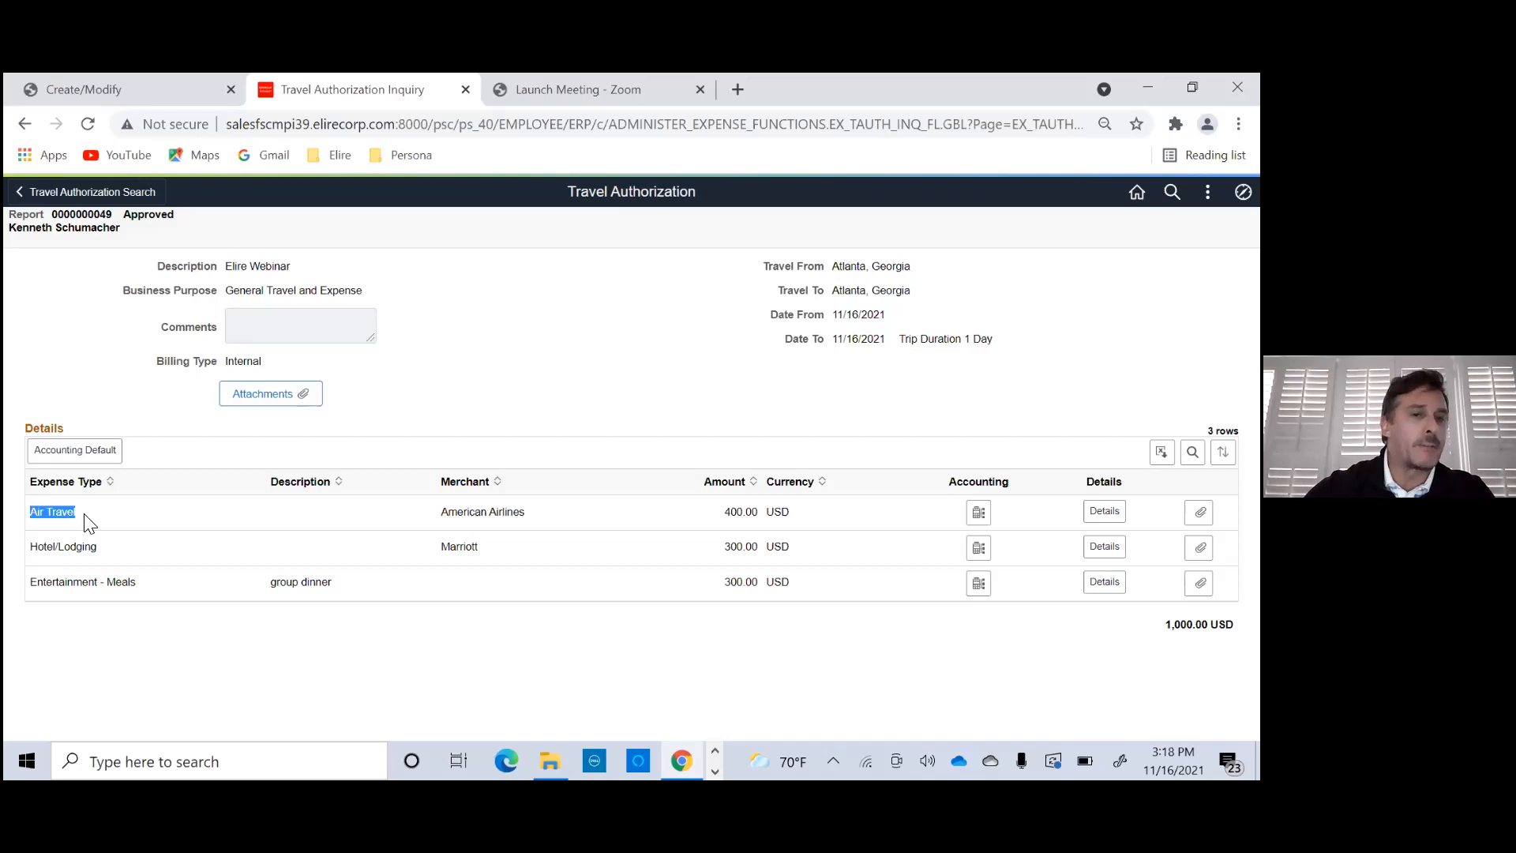
{"action": "left_click", "coordinate": [980, 513]}
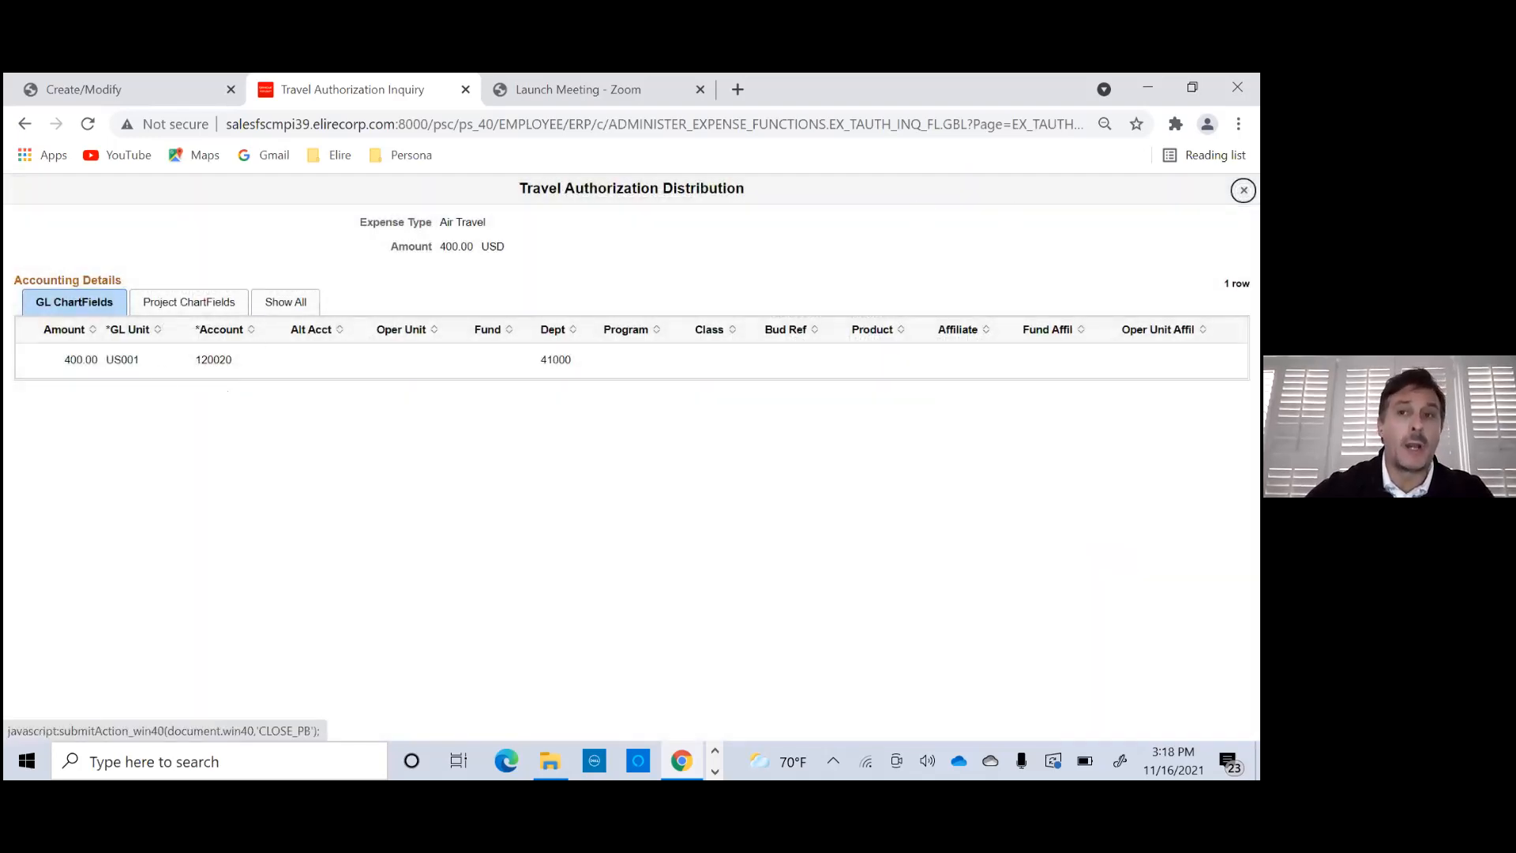
{"action": "left_click", "coordinate": [1243, 190]}
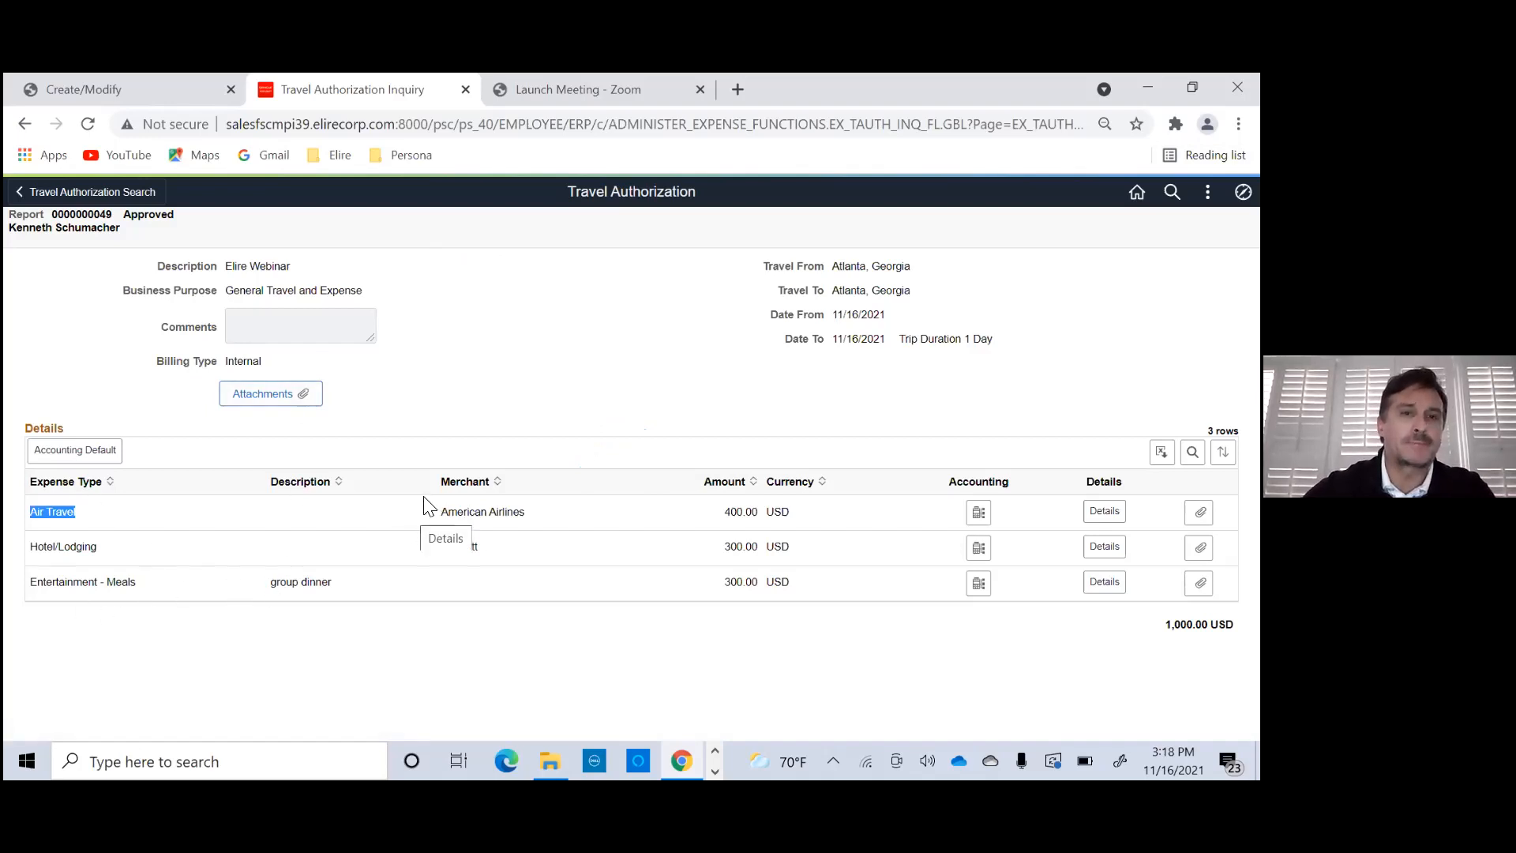
{"action": "left_click_drag", "start_coordinate": [123, 214], "coordinate": [174, 219]}
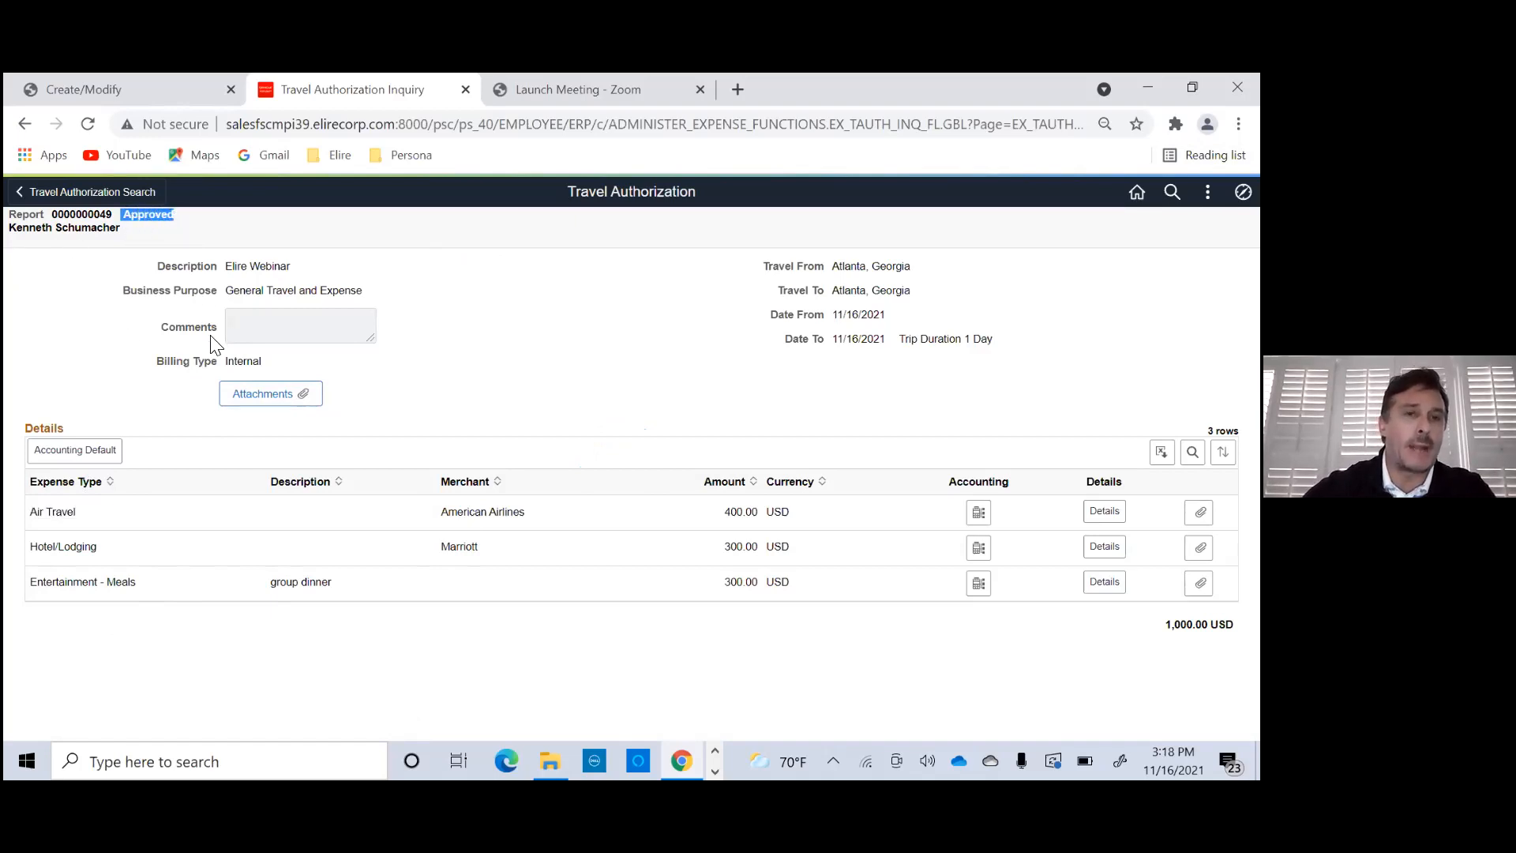
- Open My Expense Reports from the Expenses dashboard, view the returned reports, and go back to the home page
{"action": "left_click", "coordinate": [1138, 192]}
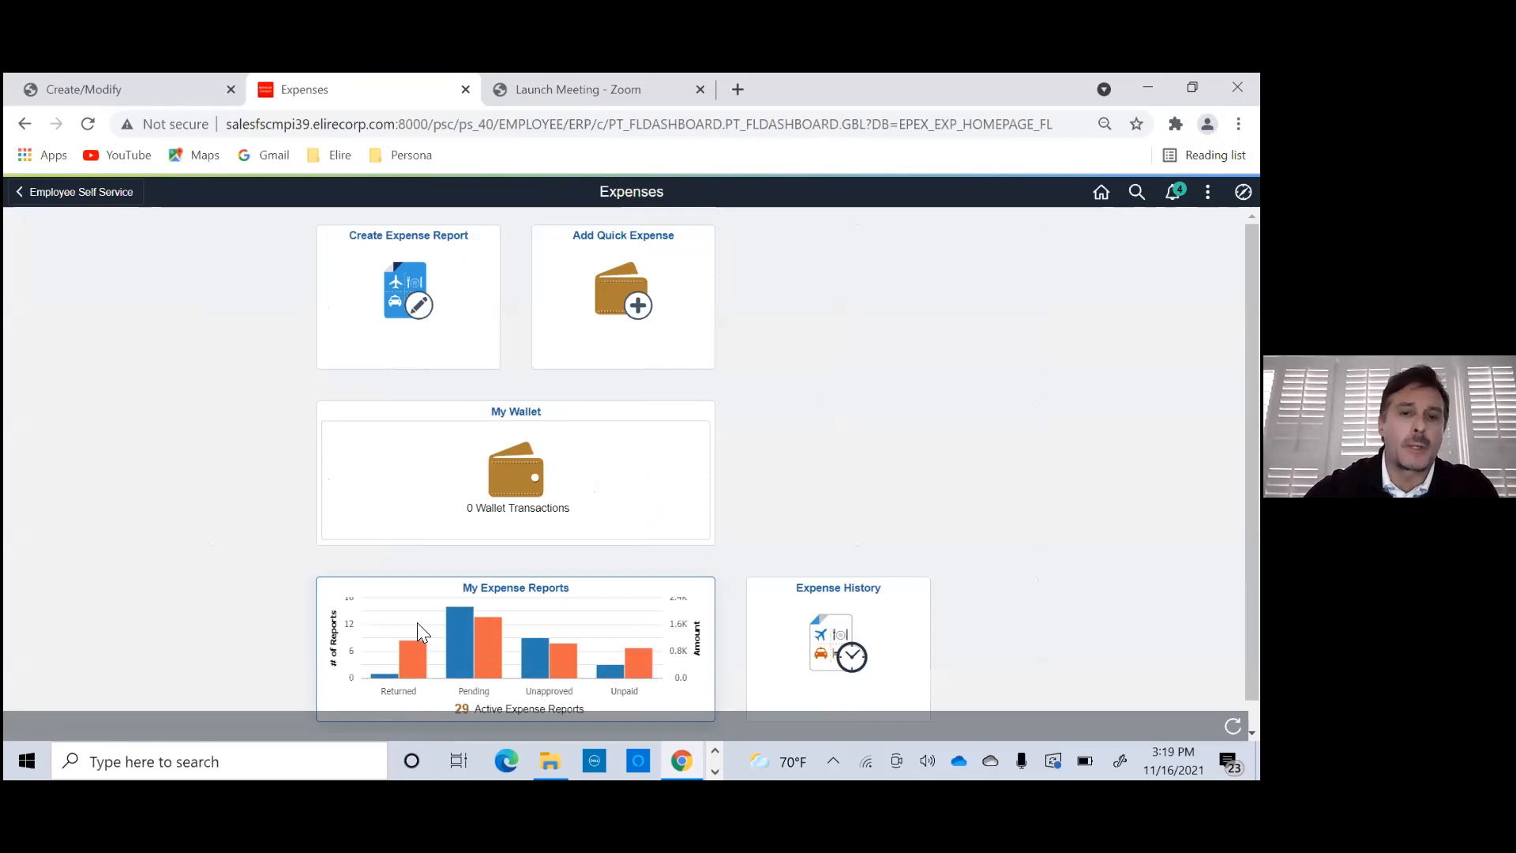
{"action": "left_click", "coordinate": [654, 452]}
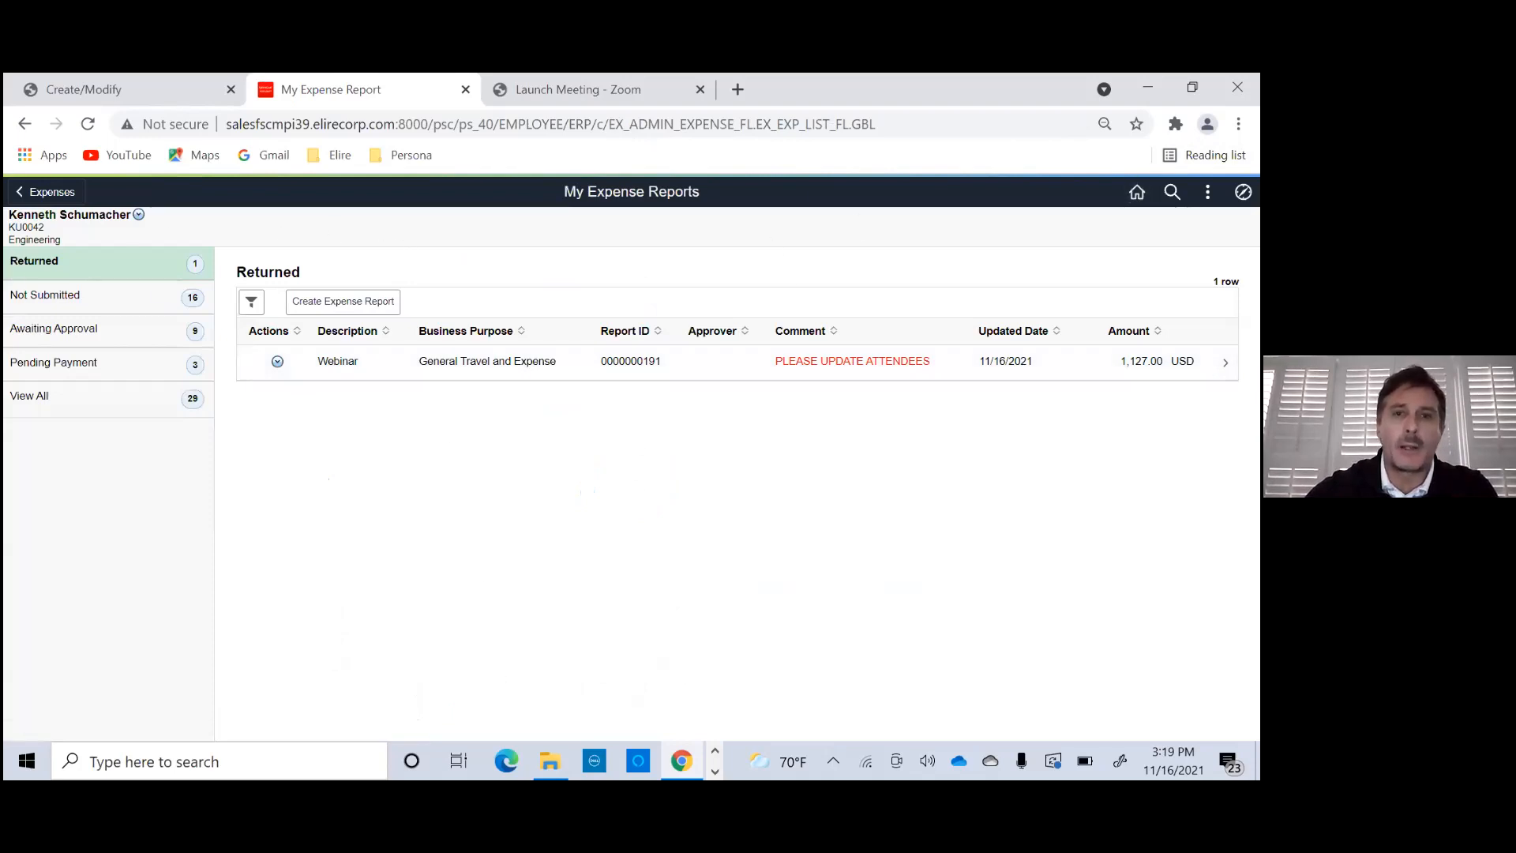
{"action": "left_click", "coordinate": [1137, 192]}
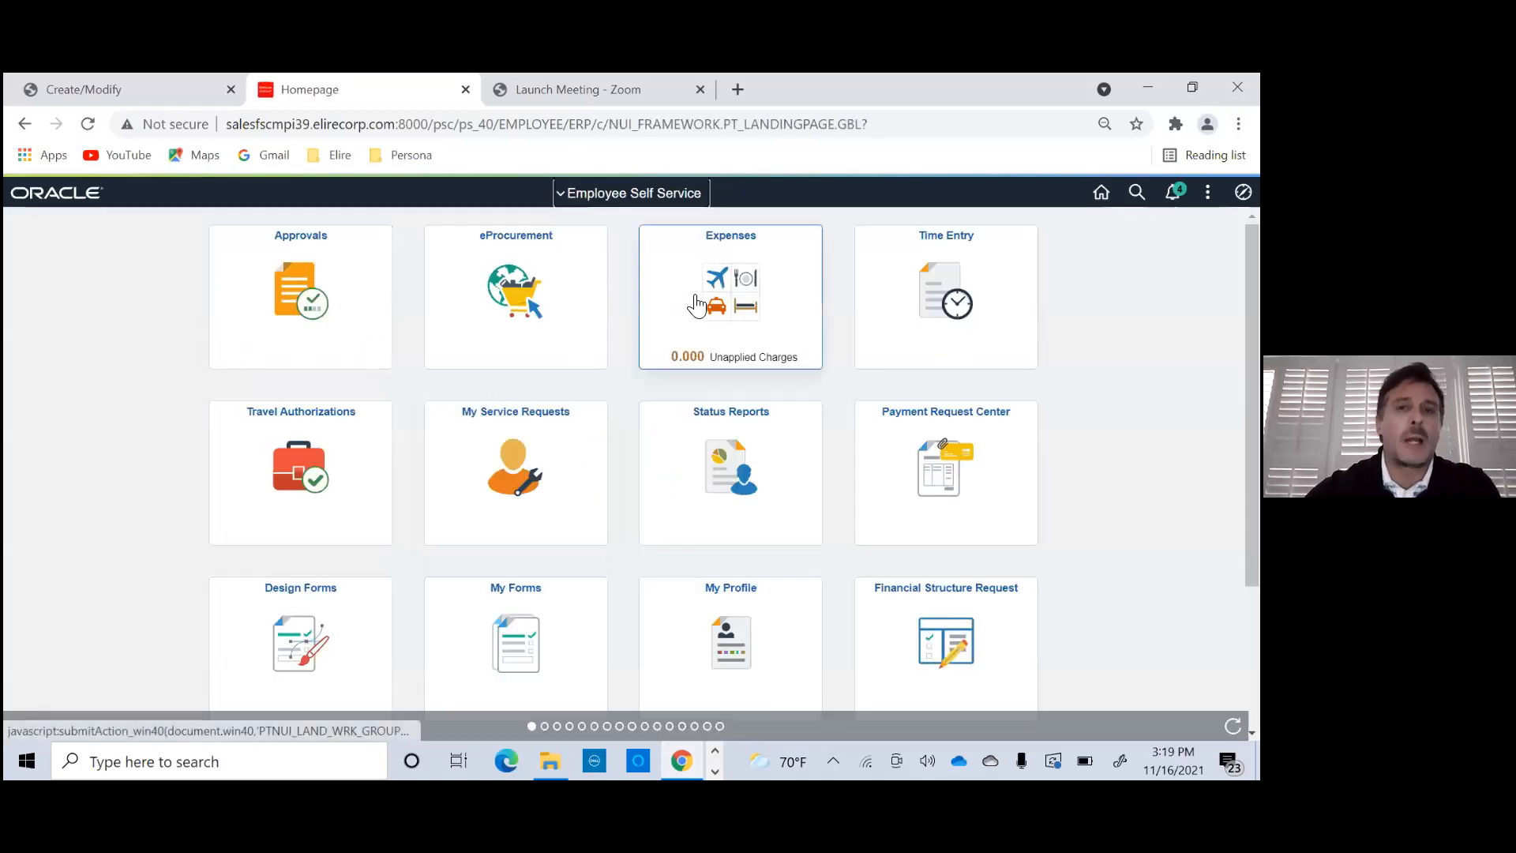
- Create a new expense report in Expenses and set its description to "business meal"
{"action": "left_click", "coordinate": [685, 353]}
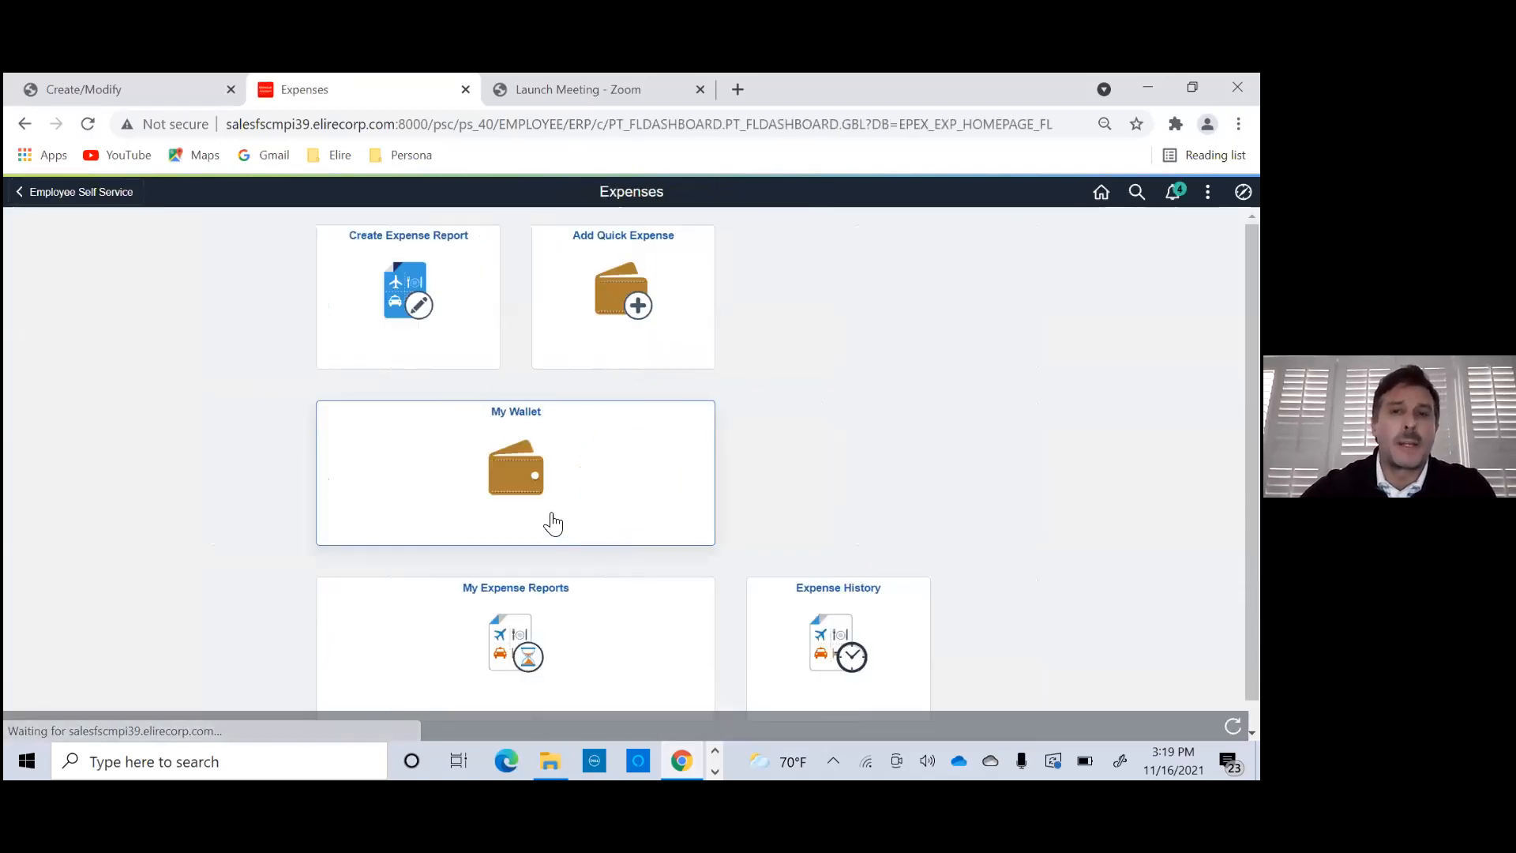
{"action": "left_click", "coordinate": [355, 331]}
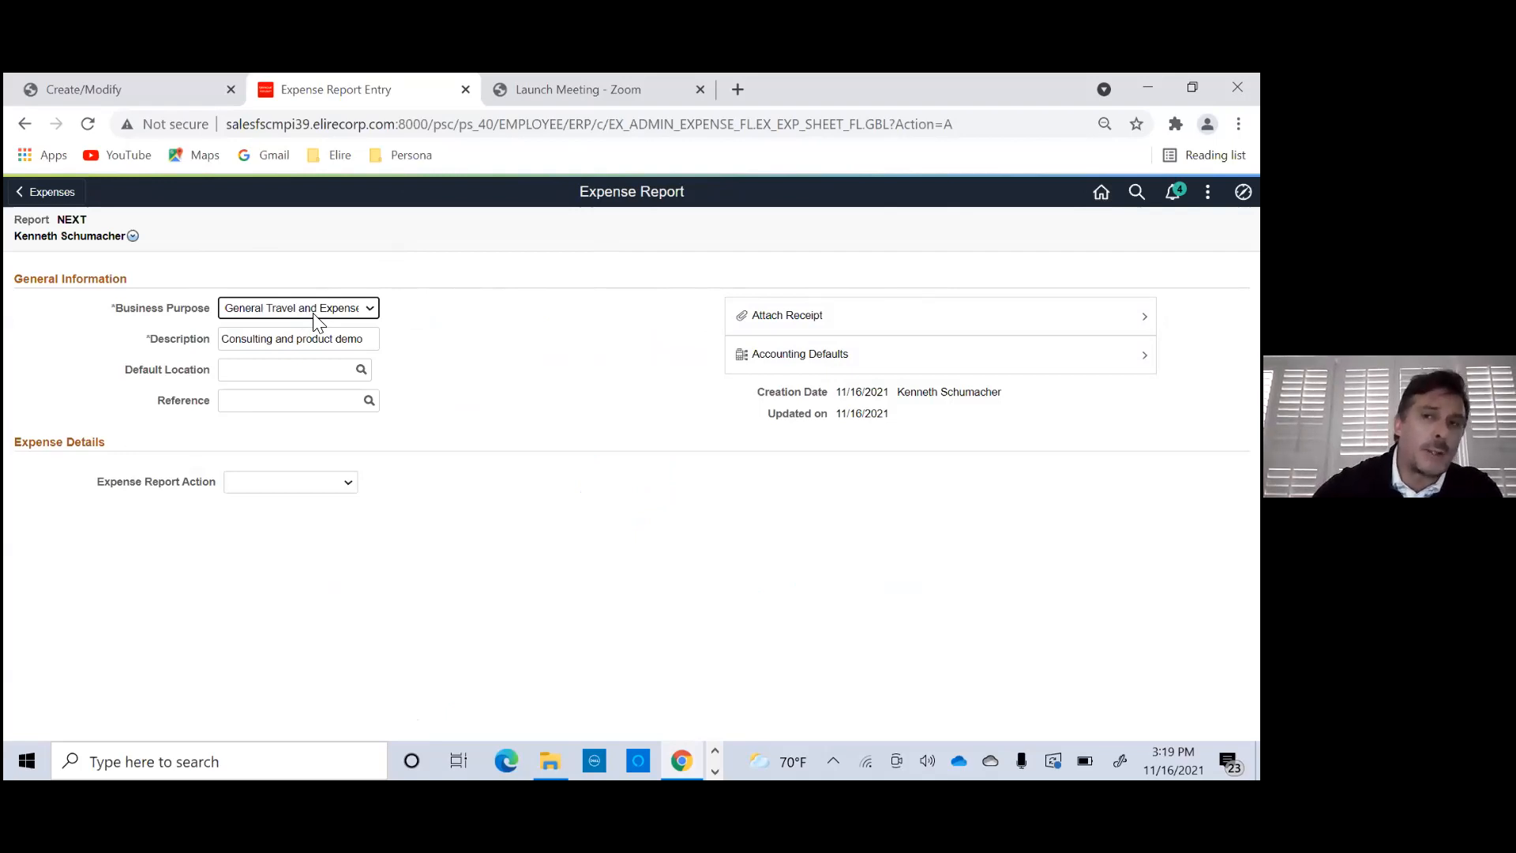
{"action": "left_click_drag", "start_coordinate": [225, 341], "coordinate": [434, 345]}
{"action": "type", "text": "busine"}
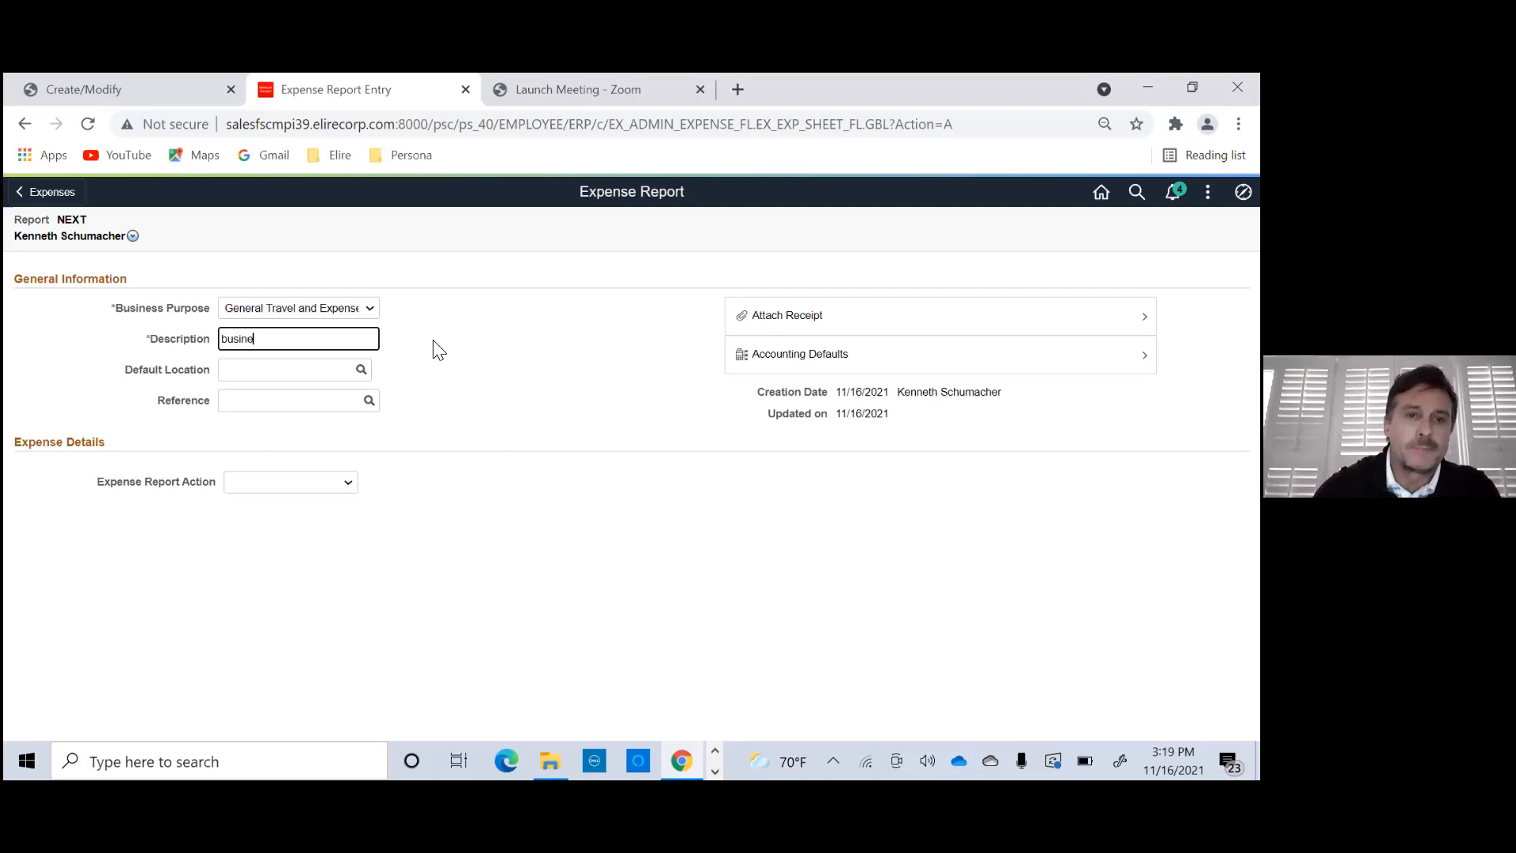
{"action": "type", "text": "ss meal"}
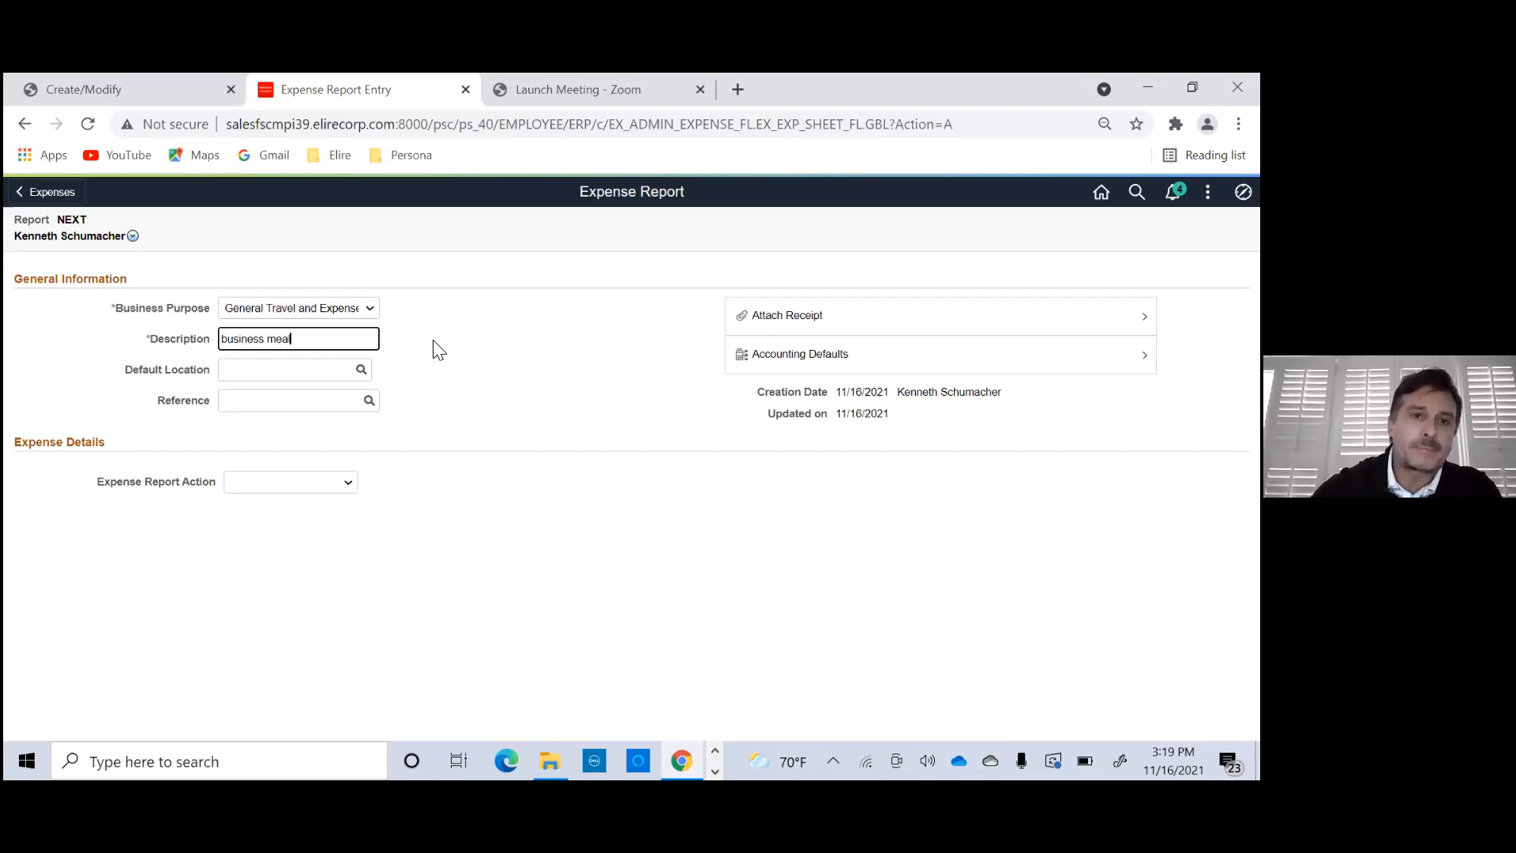
{"action": "left_click", "coordinate": [305, 370]}
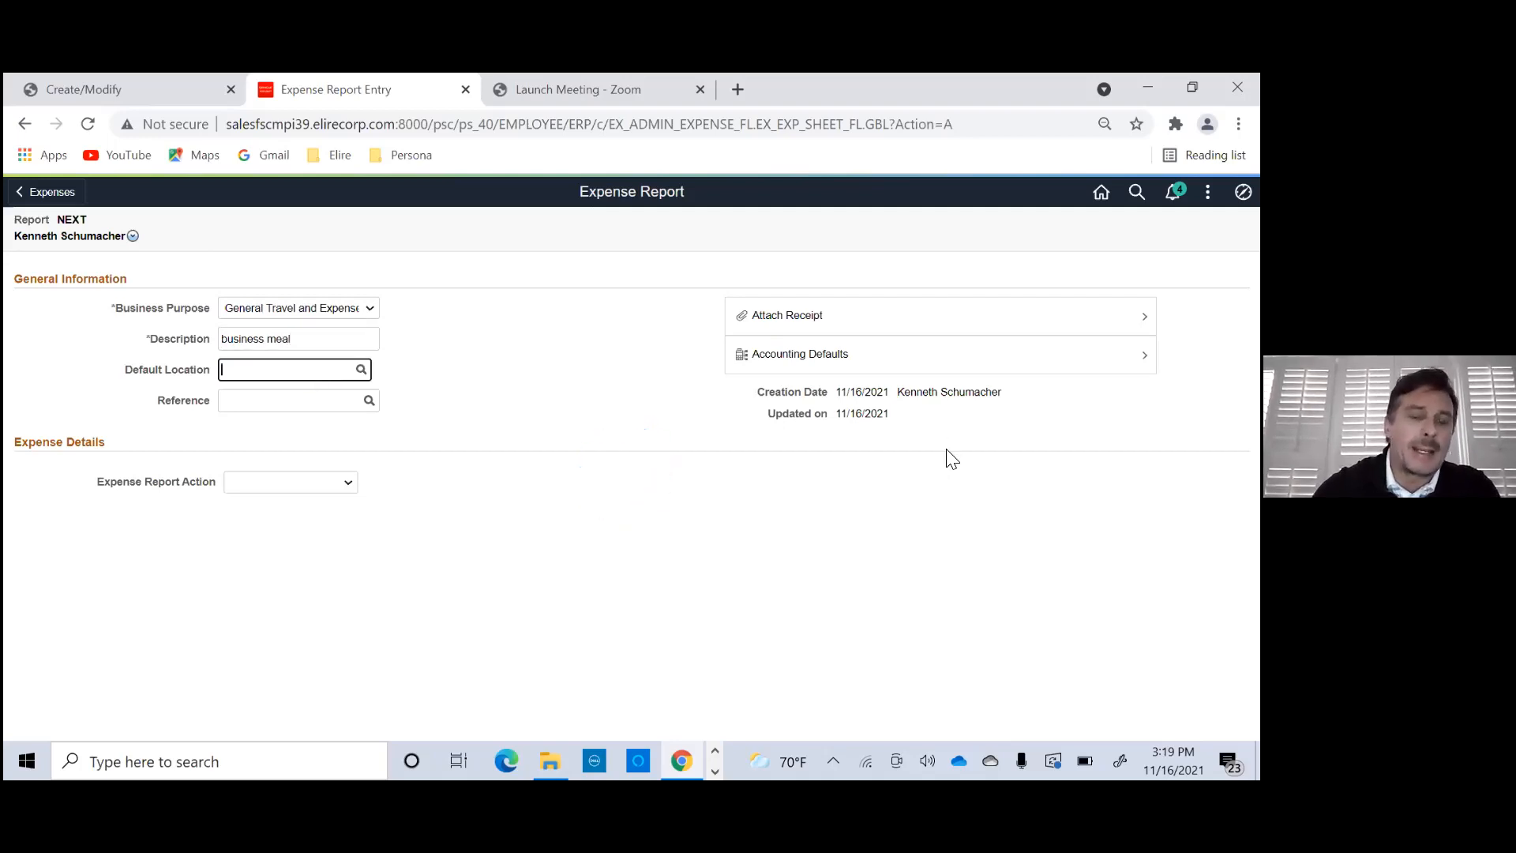
- Set the default location to Atlanta, Georgia and quick-fill one-day lines for Air Travel, Conference/Meeting and Entertainment - Meals
{"action": "type", "text": "atl"}
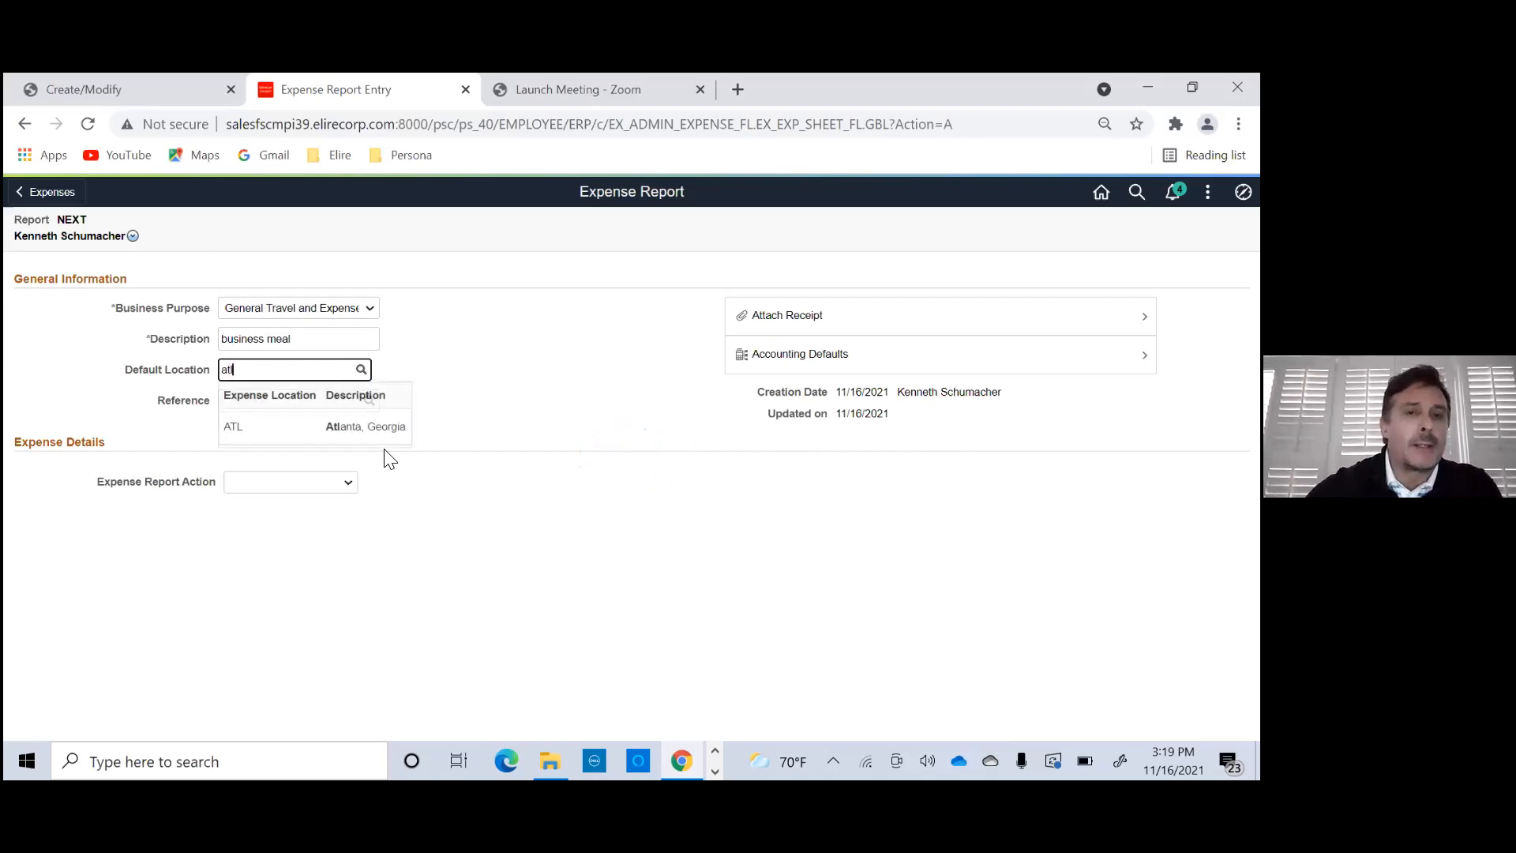
{"action": "left_click", "coordinate": [241, 427]}
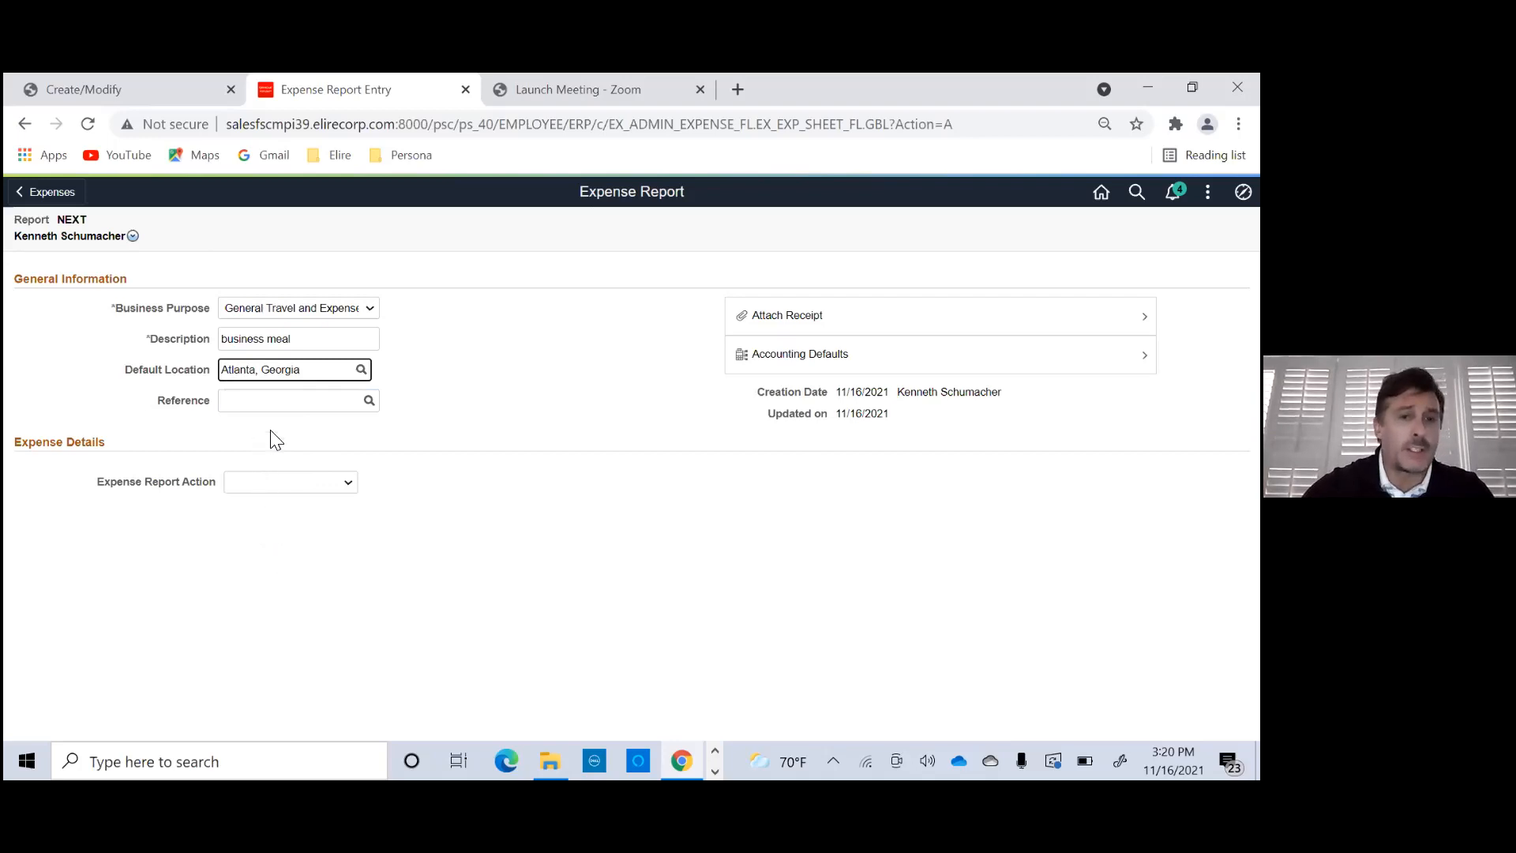
{"action": "left_click", "coordinate": [282, 485]}
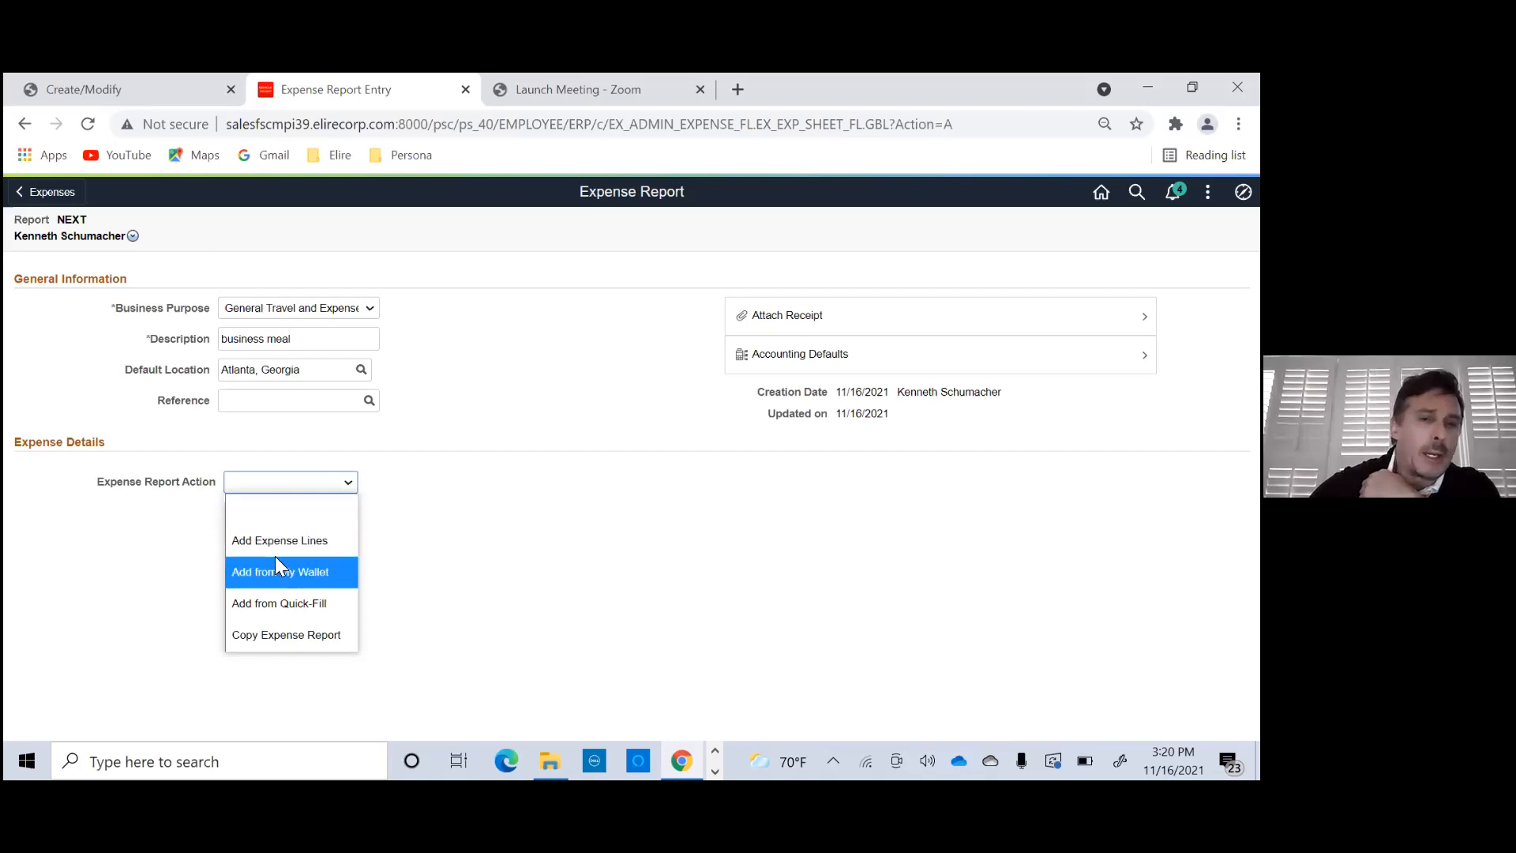
{"action": "left_click", "coordinate": [313, 605]}
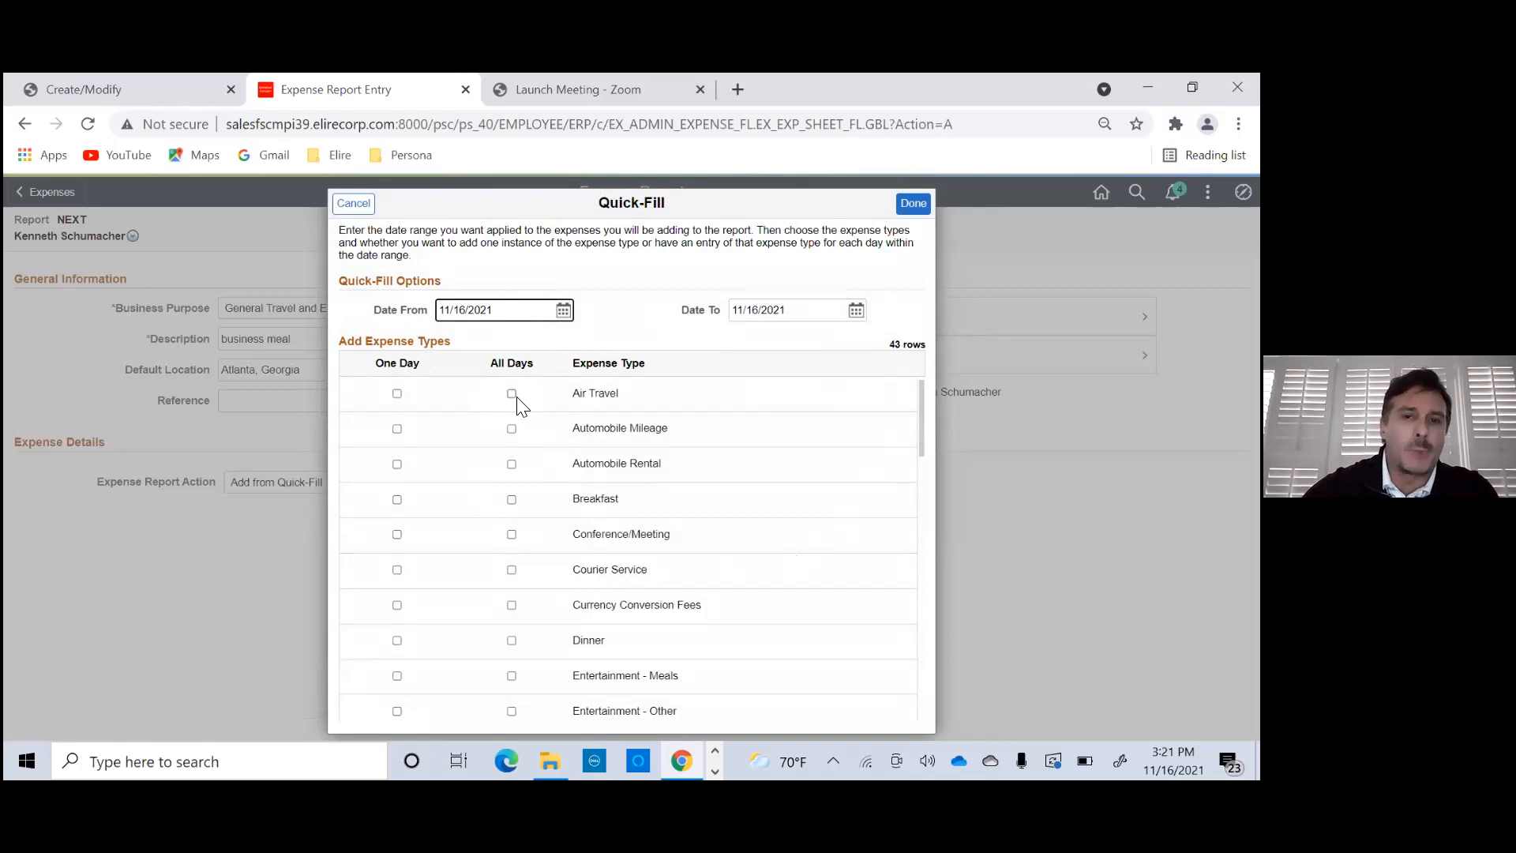
{"action": "left_click", "coordinate": [397, 393]}
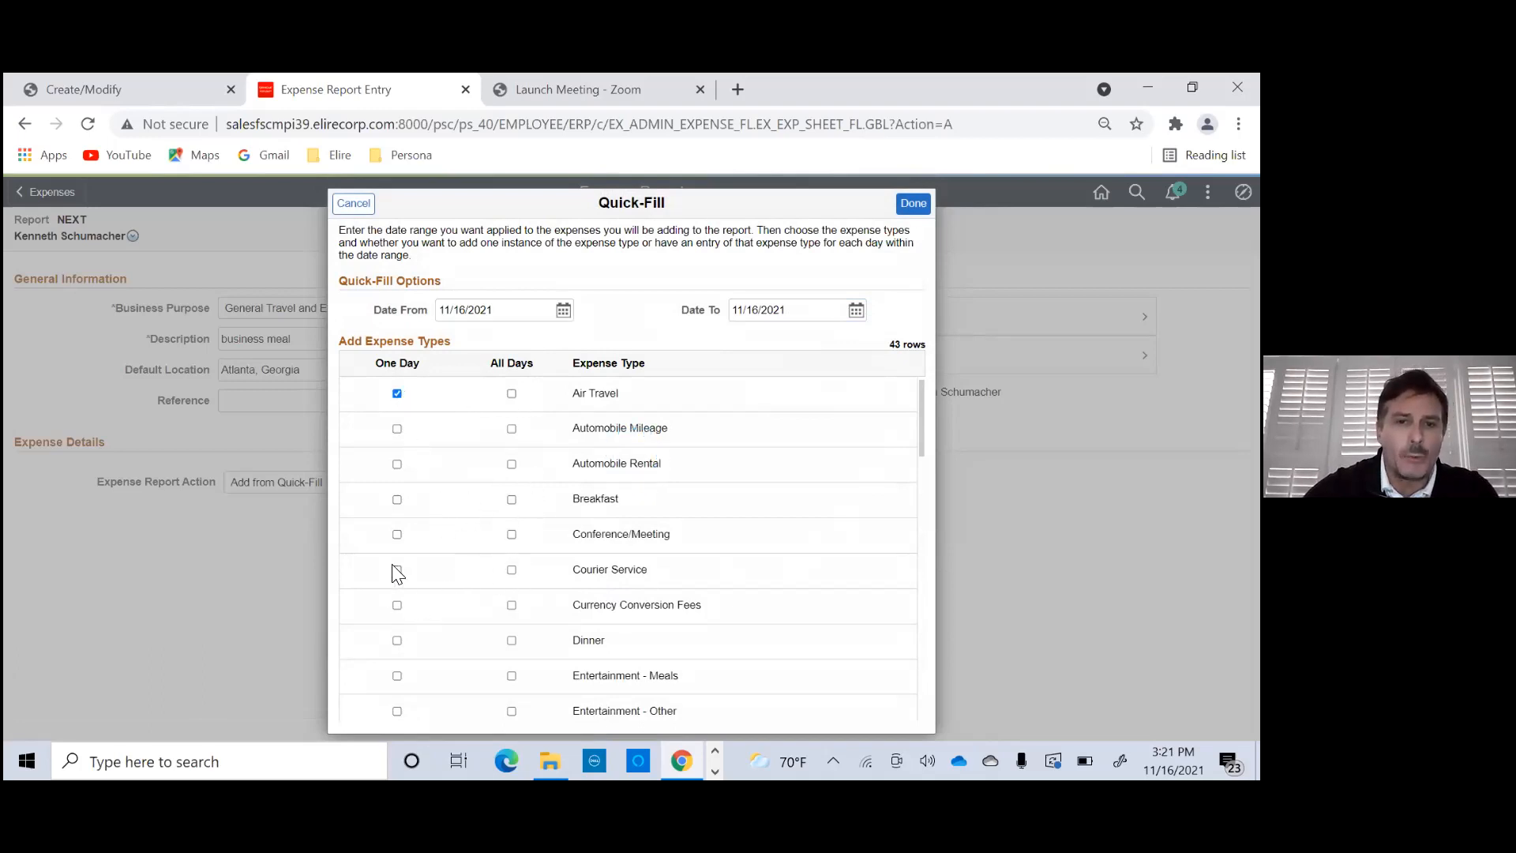
{"action": "left_click", "coordinate": [398, 537]}
{"action": "left_click", "coordinate": [397, 676]}
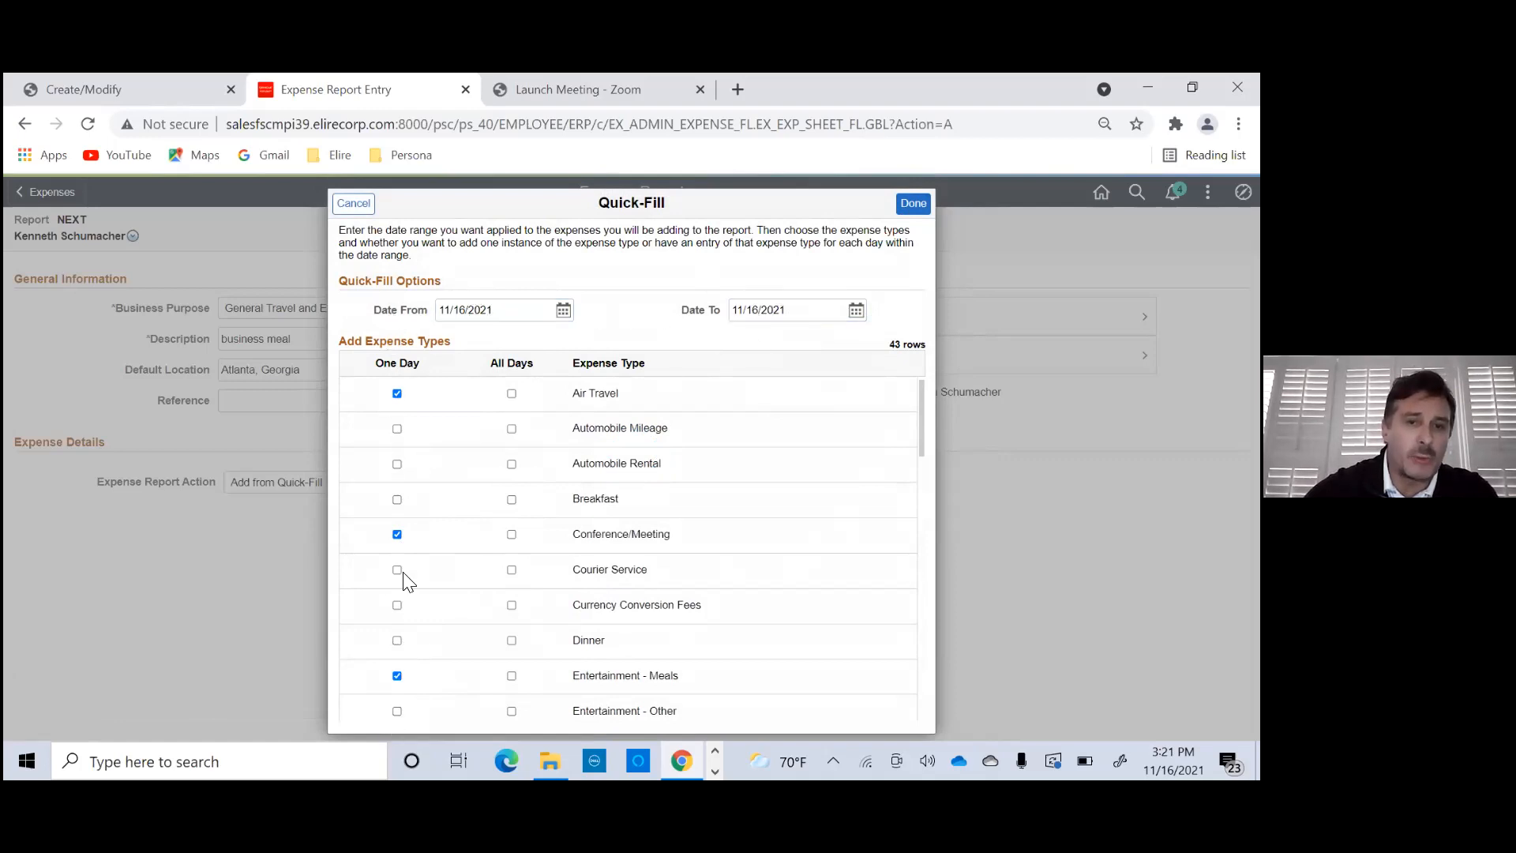
{"action": "left_click", "coordinate": [914, 207]}
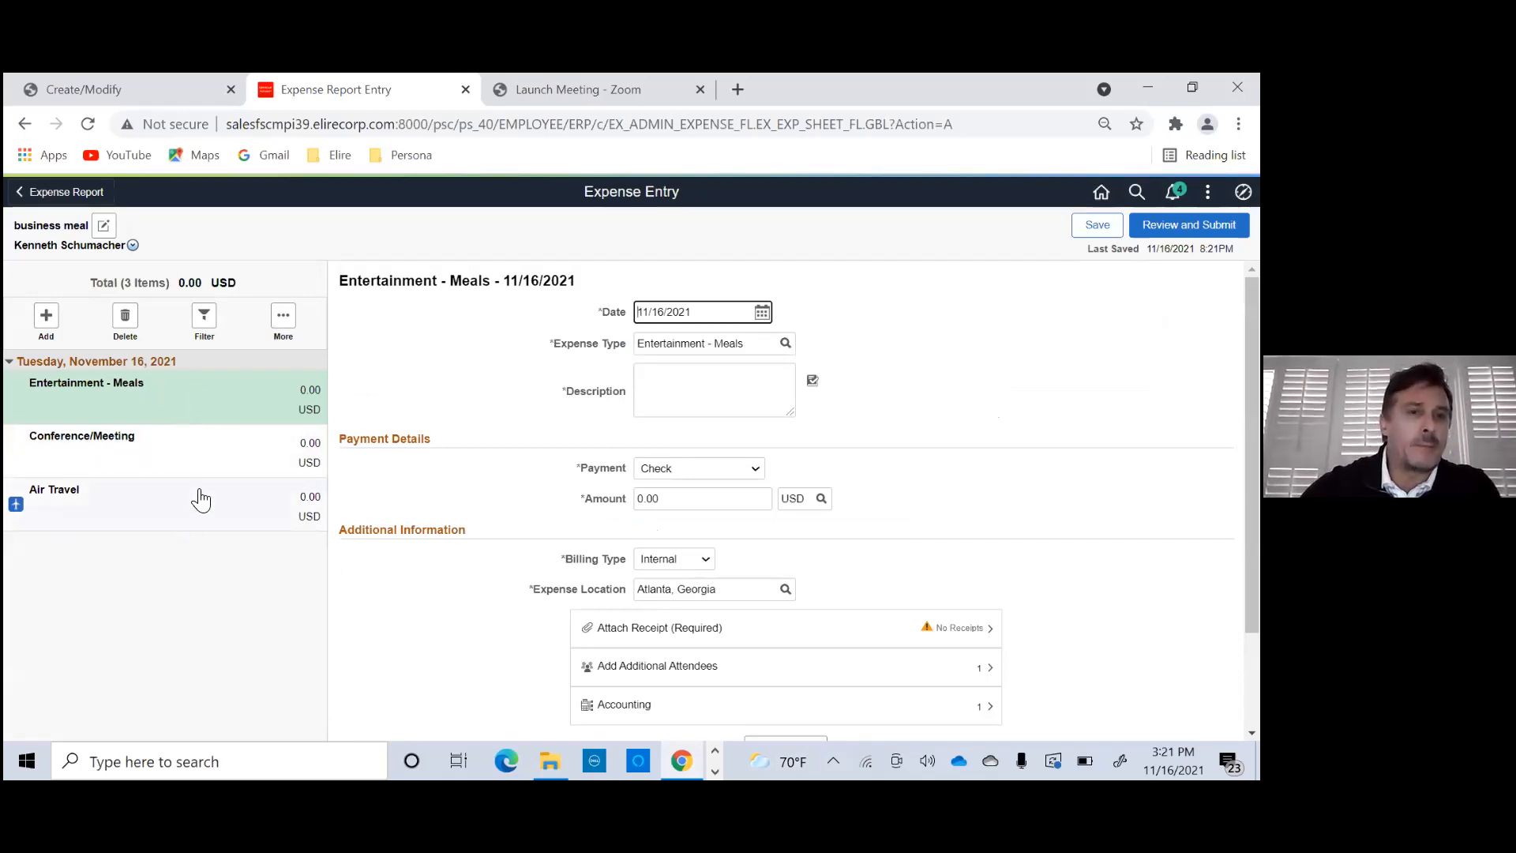
- Fill in the Entertainment - Meals line with description "business meal", payment Cash and amount 400.00 USD
{"action": "left_click", "coordinate": [664, 380]}
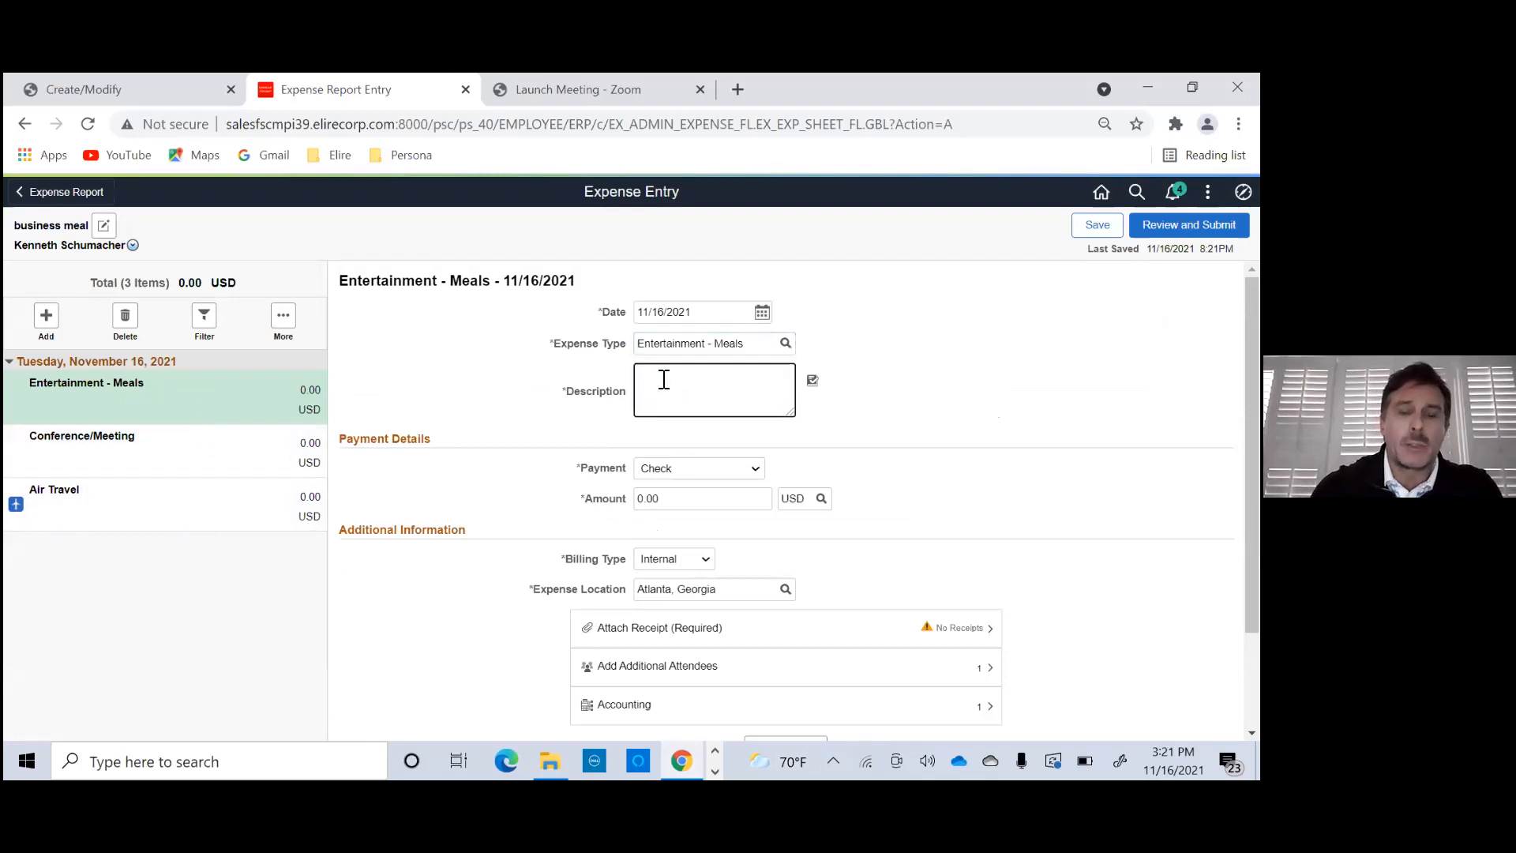
{"action": "type", "text": "business "}
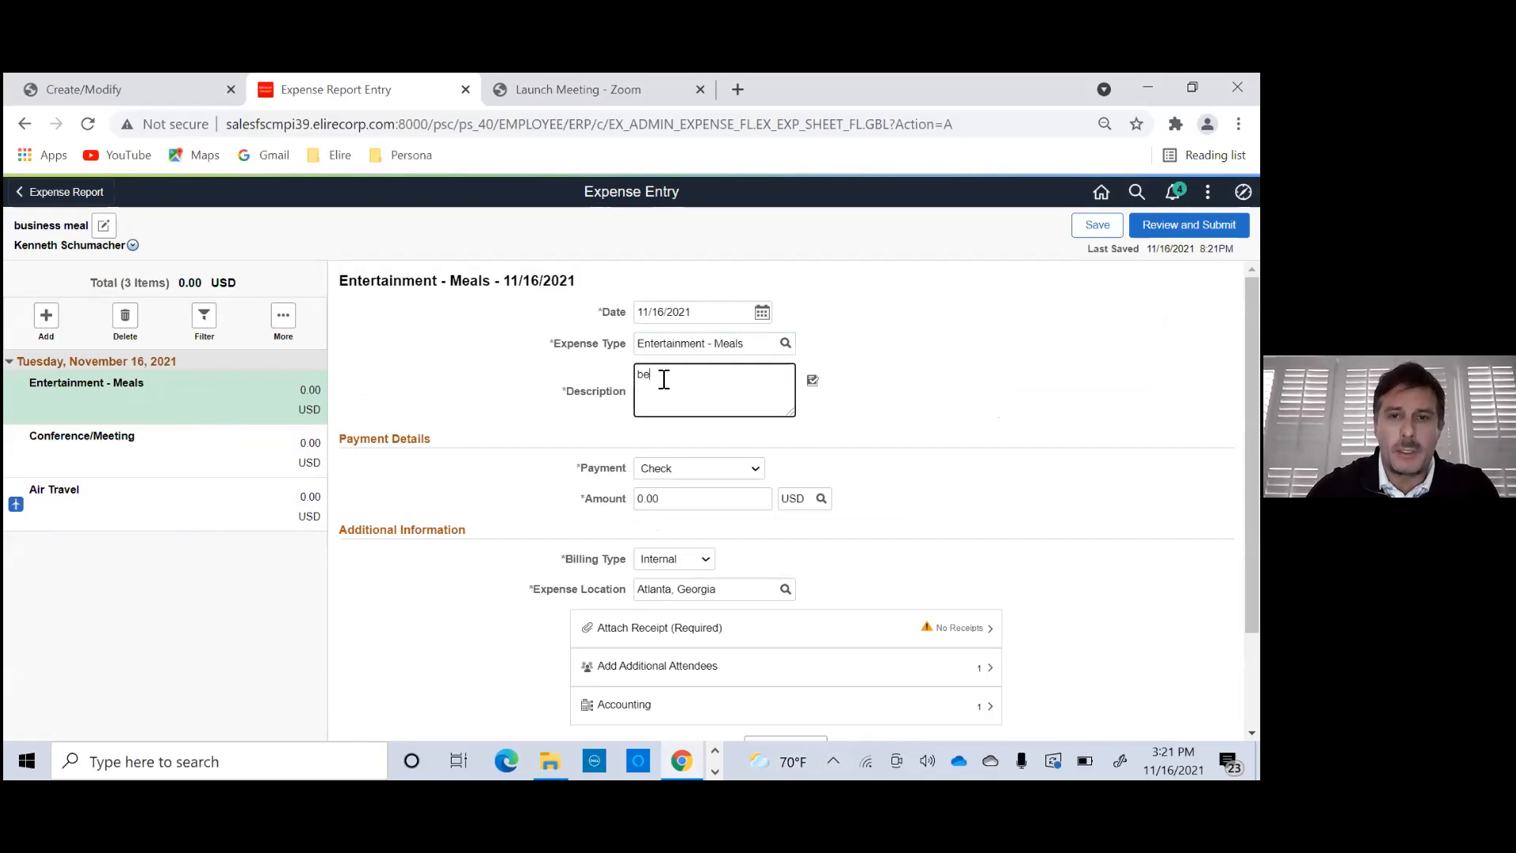
{"action": "type", "text": "meal"}
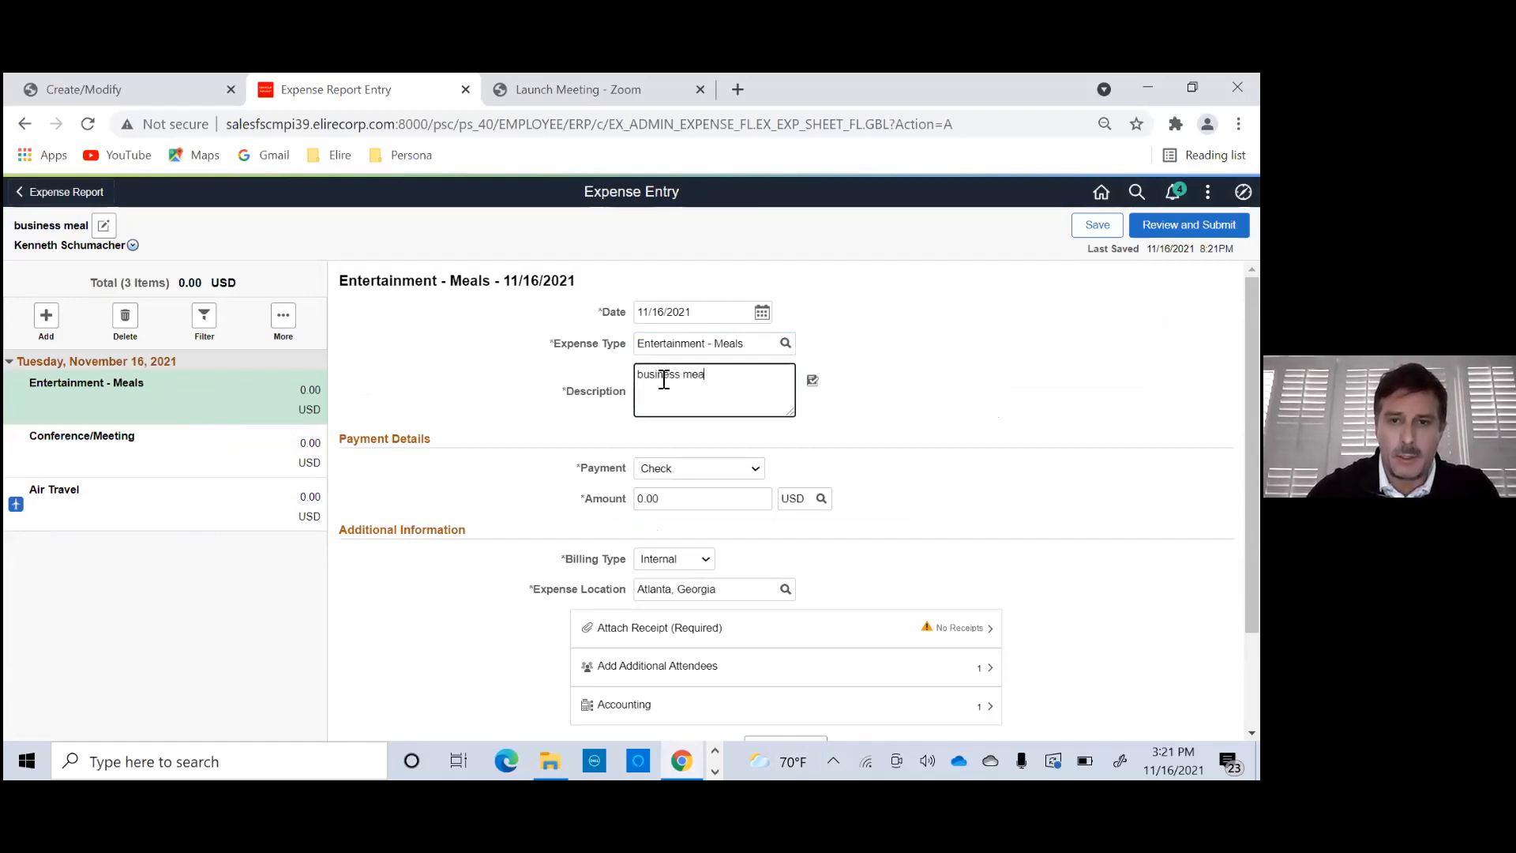
{"action": "left_click", "coordinate": [742, 469]}
{"action": "left_click", "coordinate": [695, 469]}
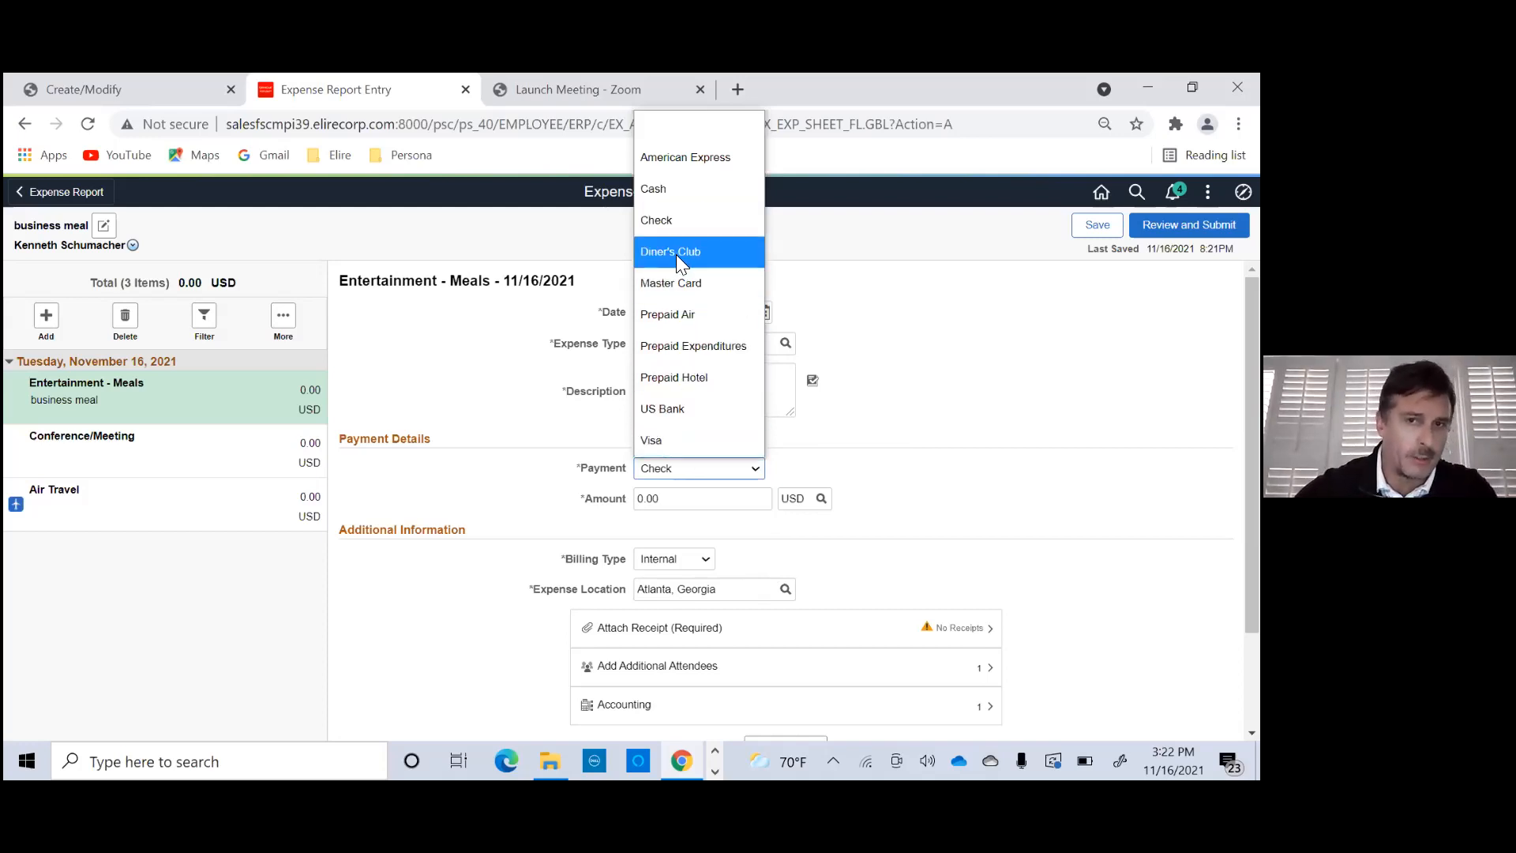
{"action": "left_click", "coordinate": [671, 193]}
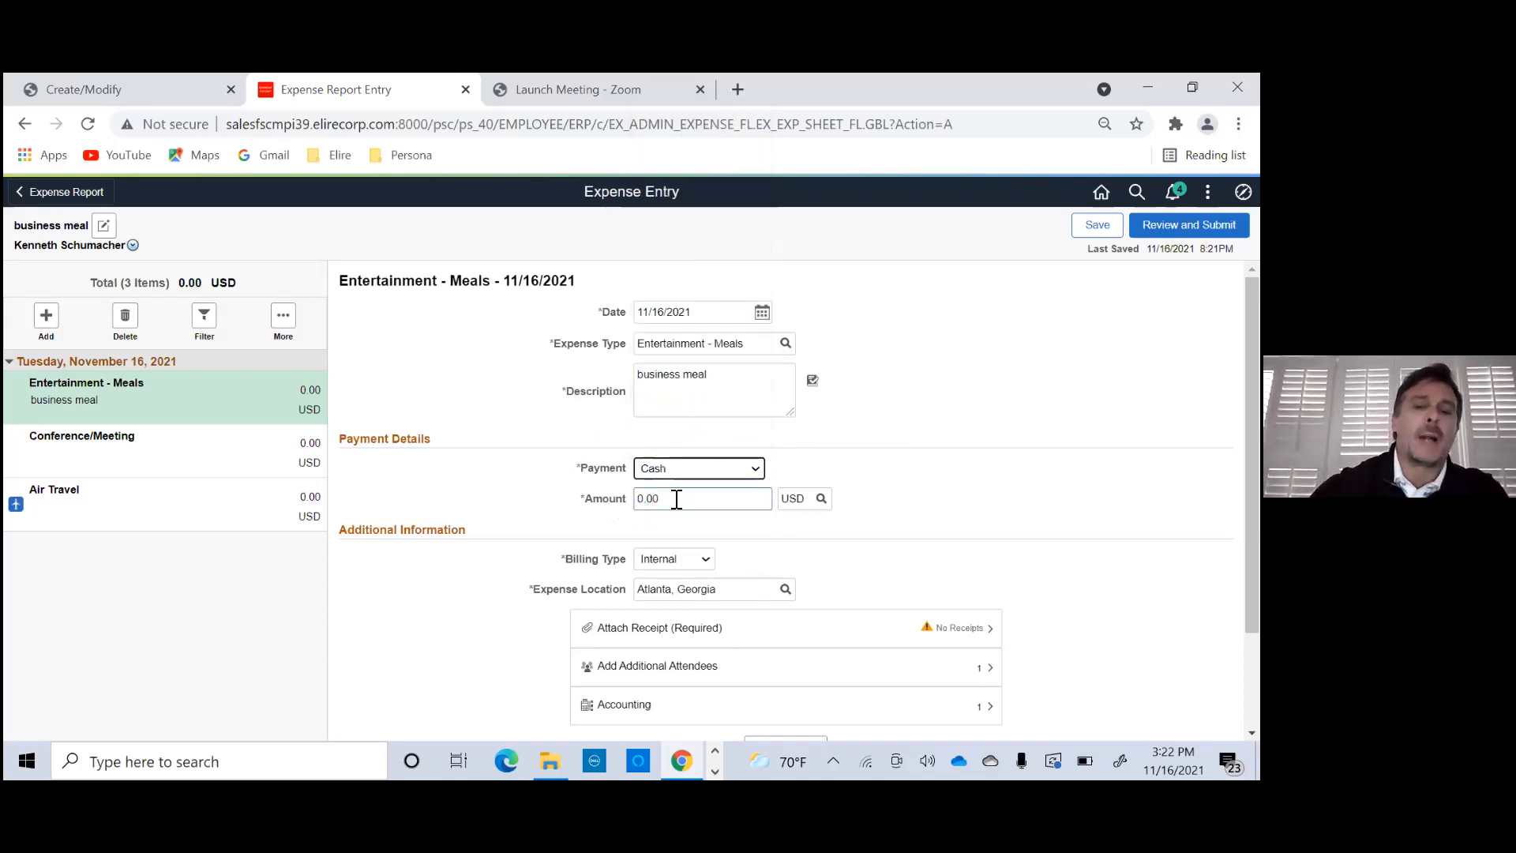
{"action": "left_click", "coordinate": [676, 504]}
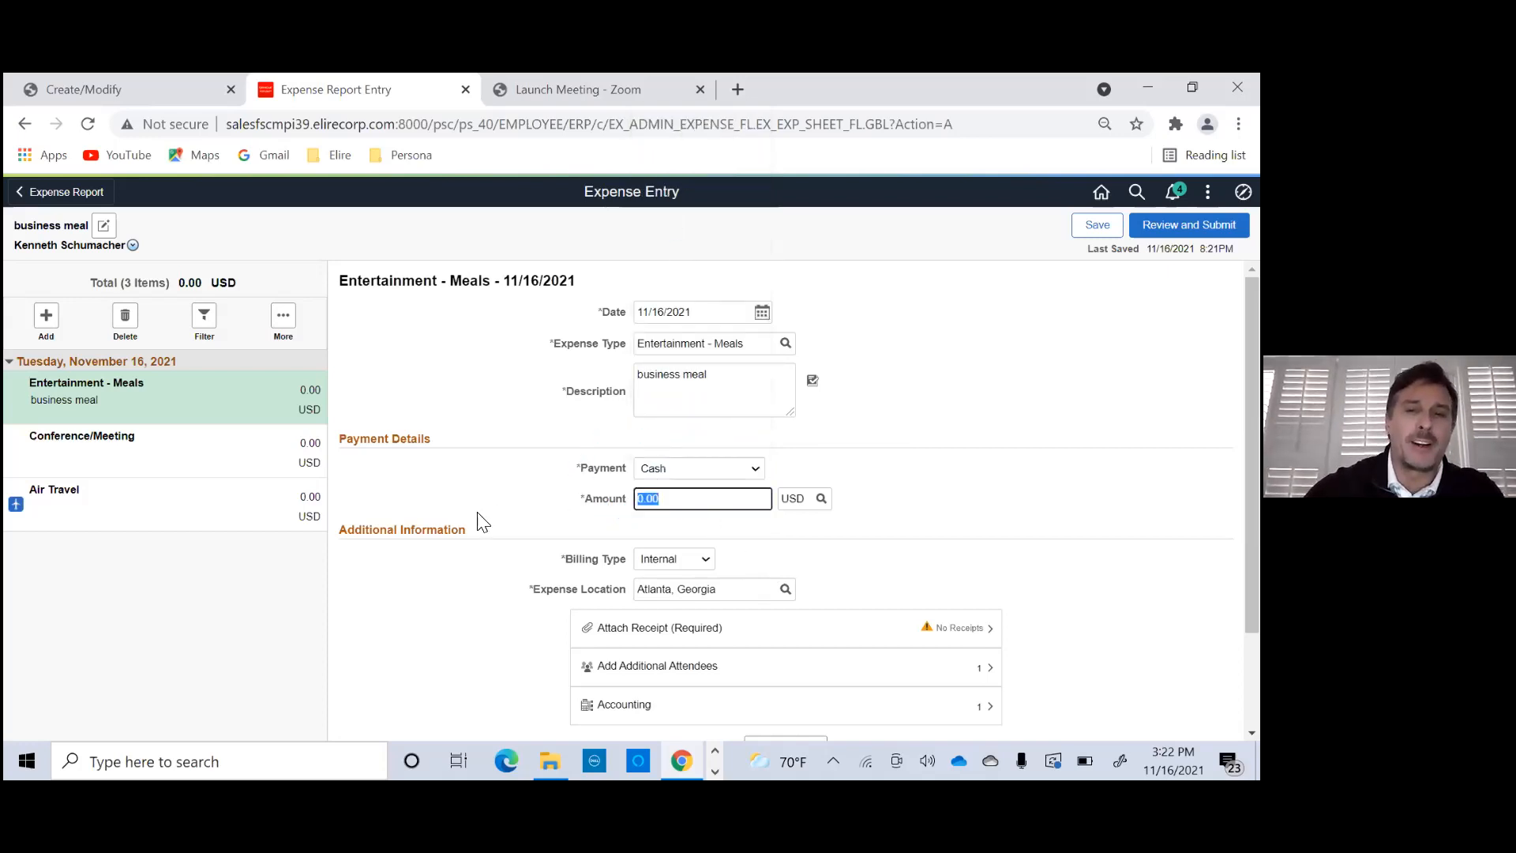
{"action": "key", "text": "Tab"}
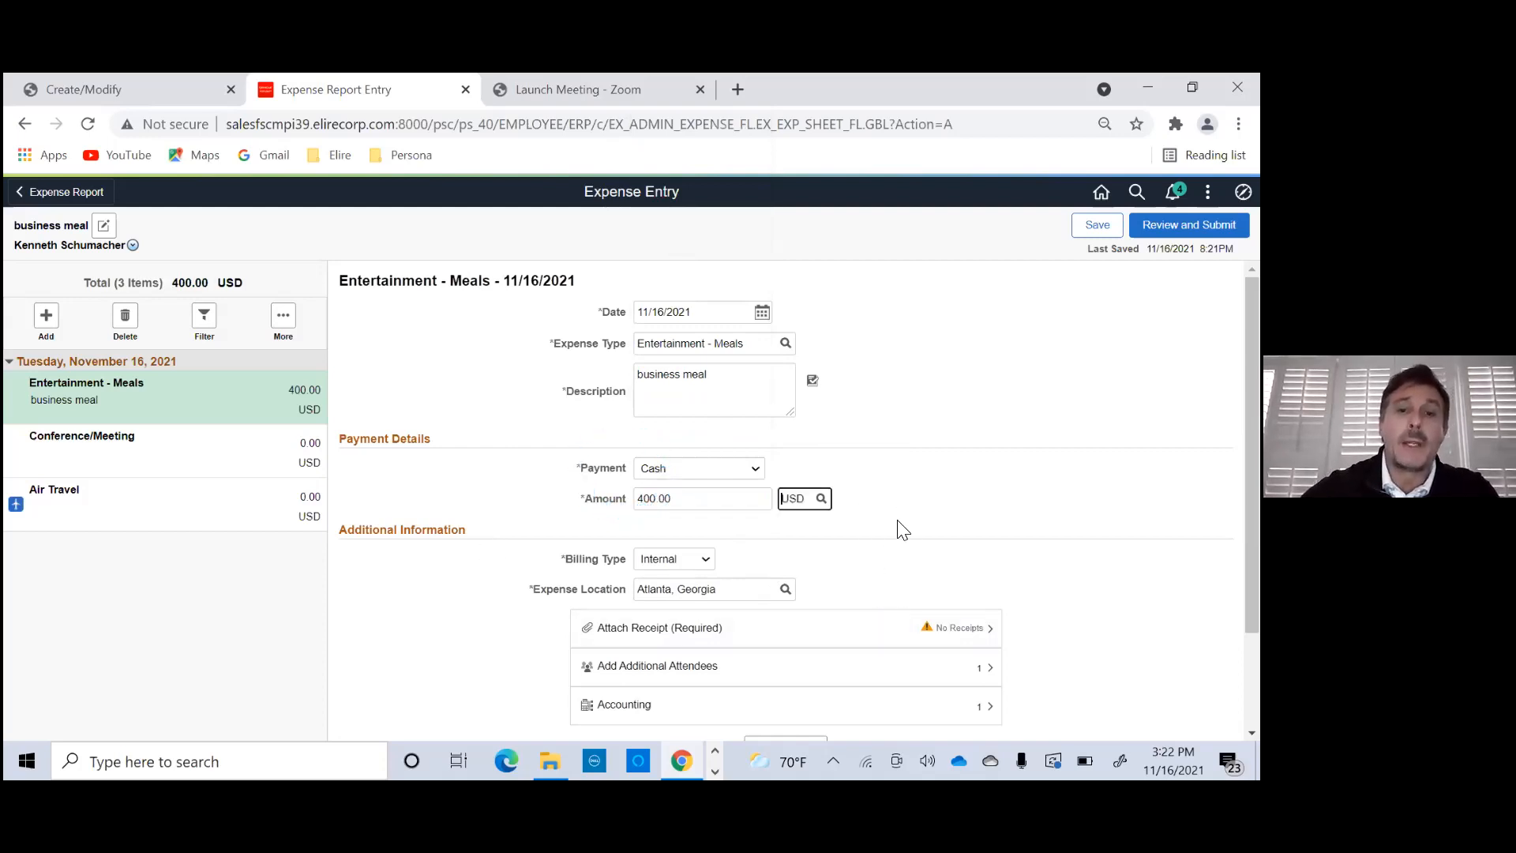
- Open the required receipt attachments for the Entertainment - Meals line
{"action": "scroll", "coordinate": [410, 417], "scroll_direction": "down", "scroll_amount": 3}
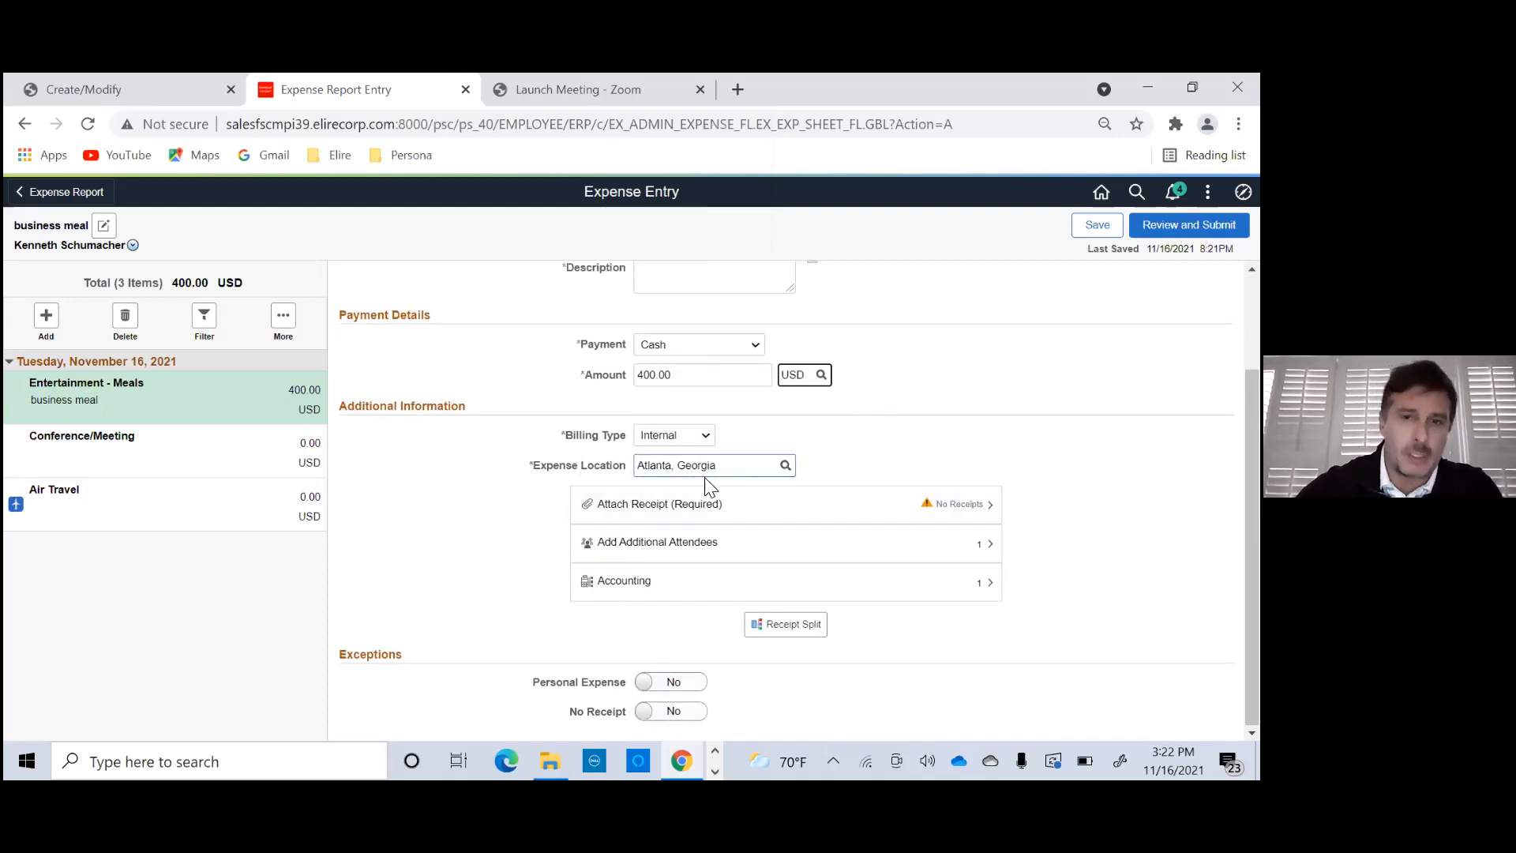
{"action": "left_click", "coordinate": [734, 513]}
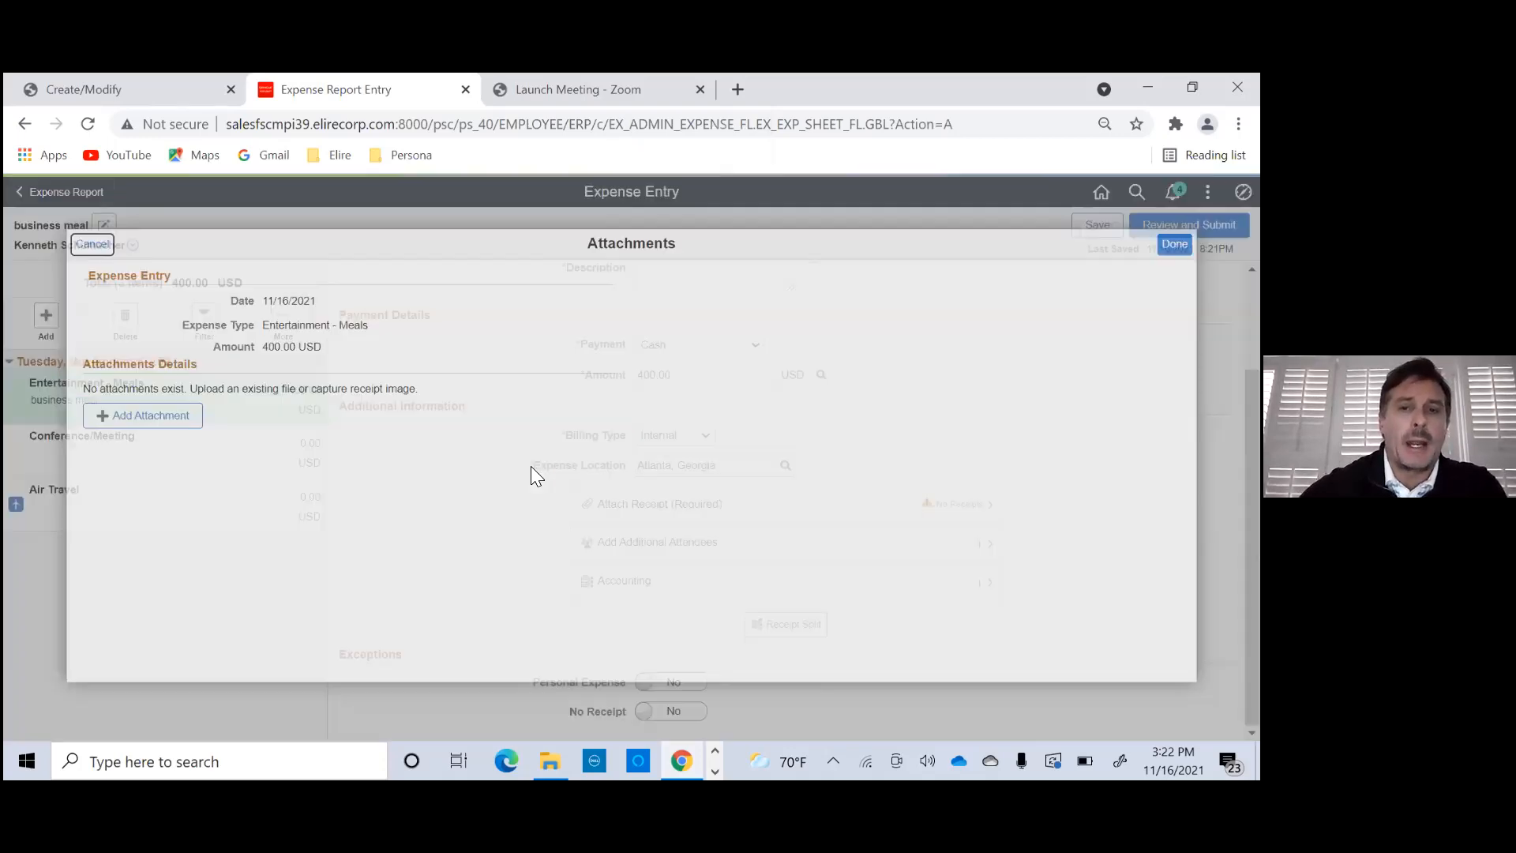
{"action": "left_click", "coordinate": [162, 418]}
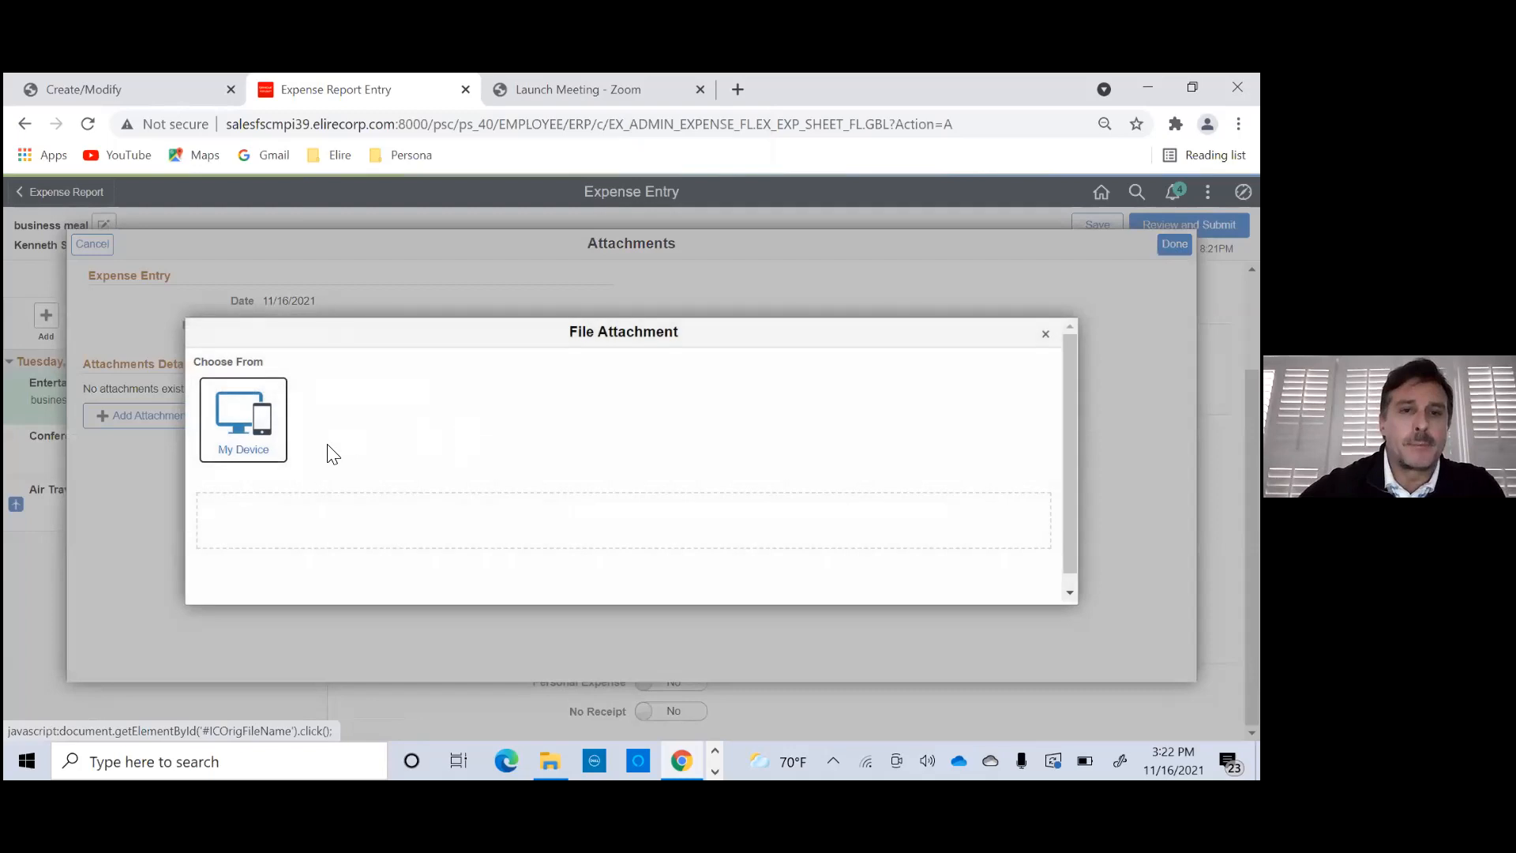
{"action": "left_click", "coordinate": [244, 419]}
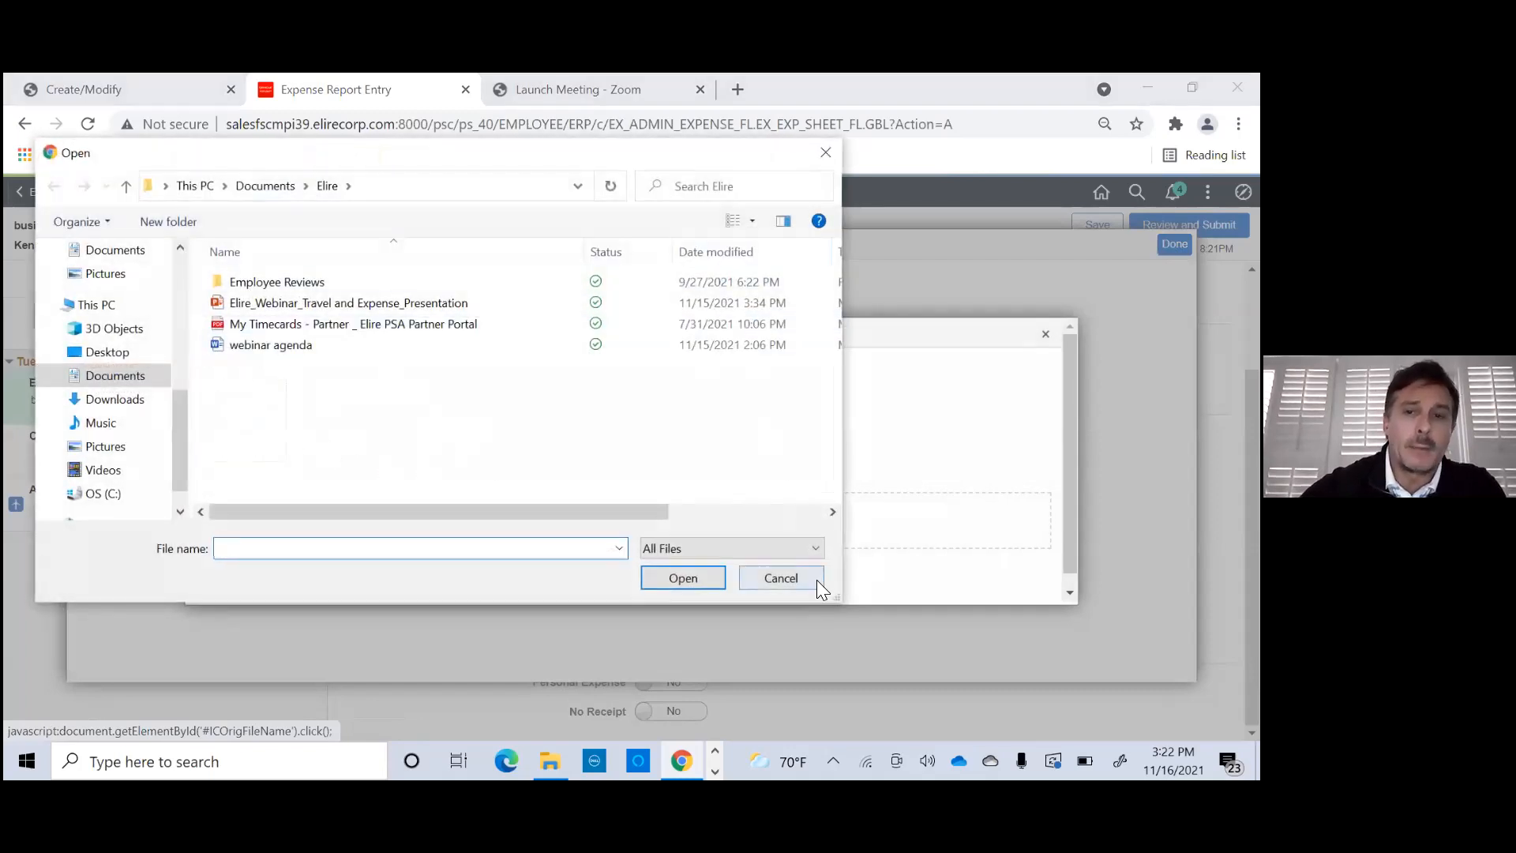
{"action": "left_click", "coordinate": [817, 580]}
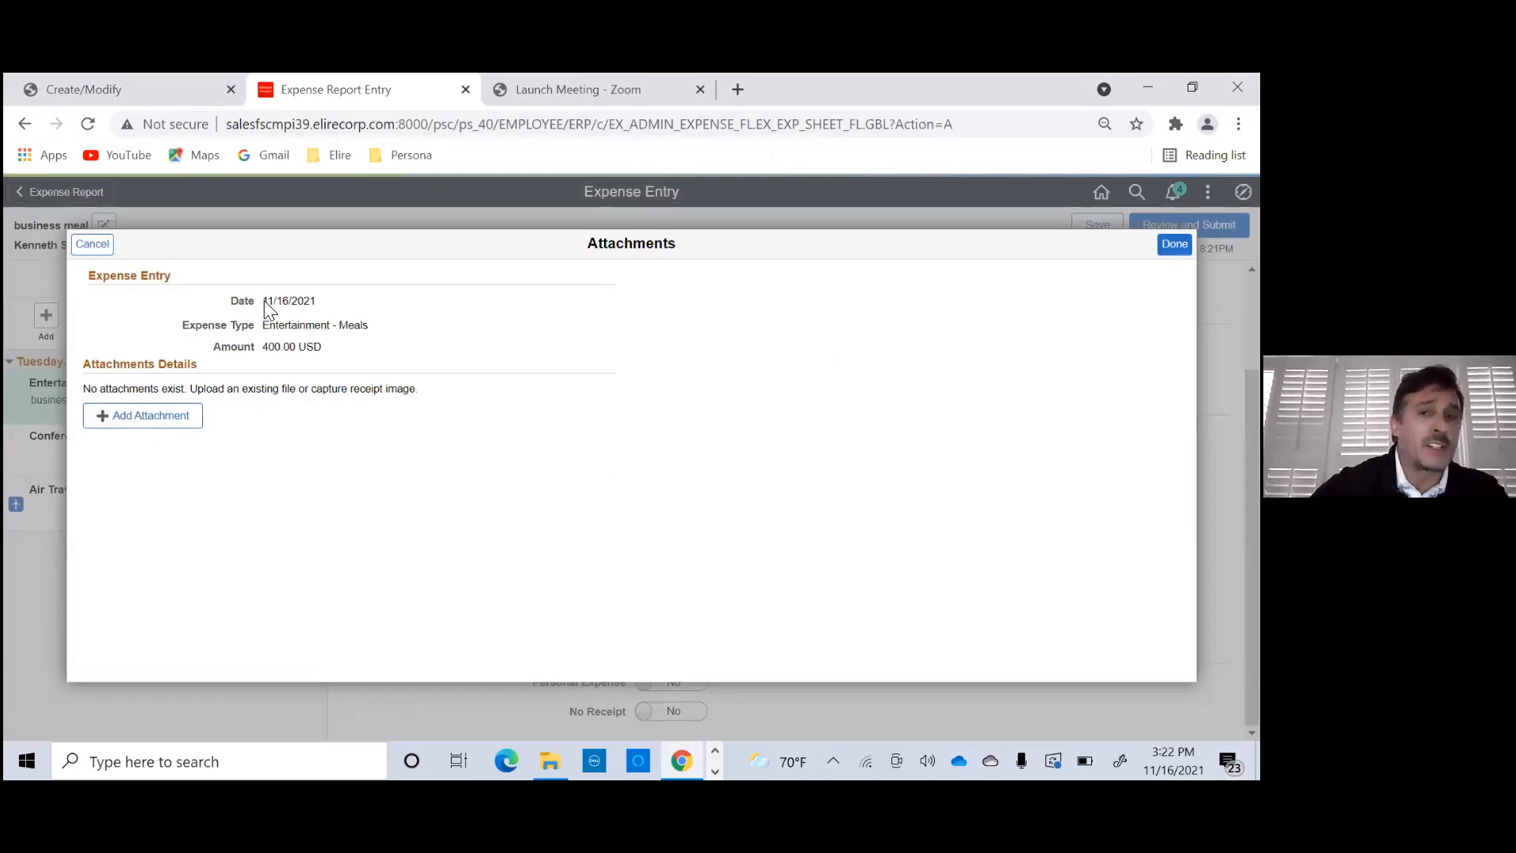
- Upload "webinar agenda.docx" from the device as the receipt for the Entertainment - Meals line and save the attachment
{"action": "left_click", "coordinate": [171, 429]}
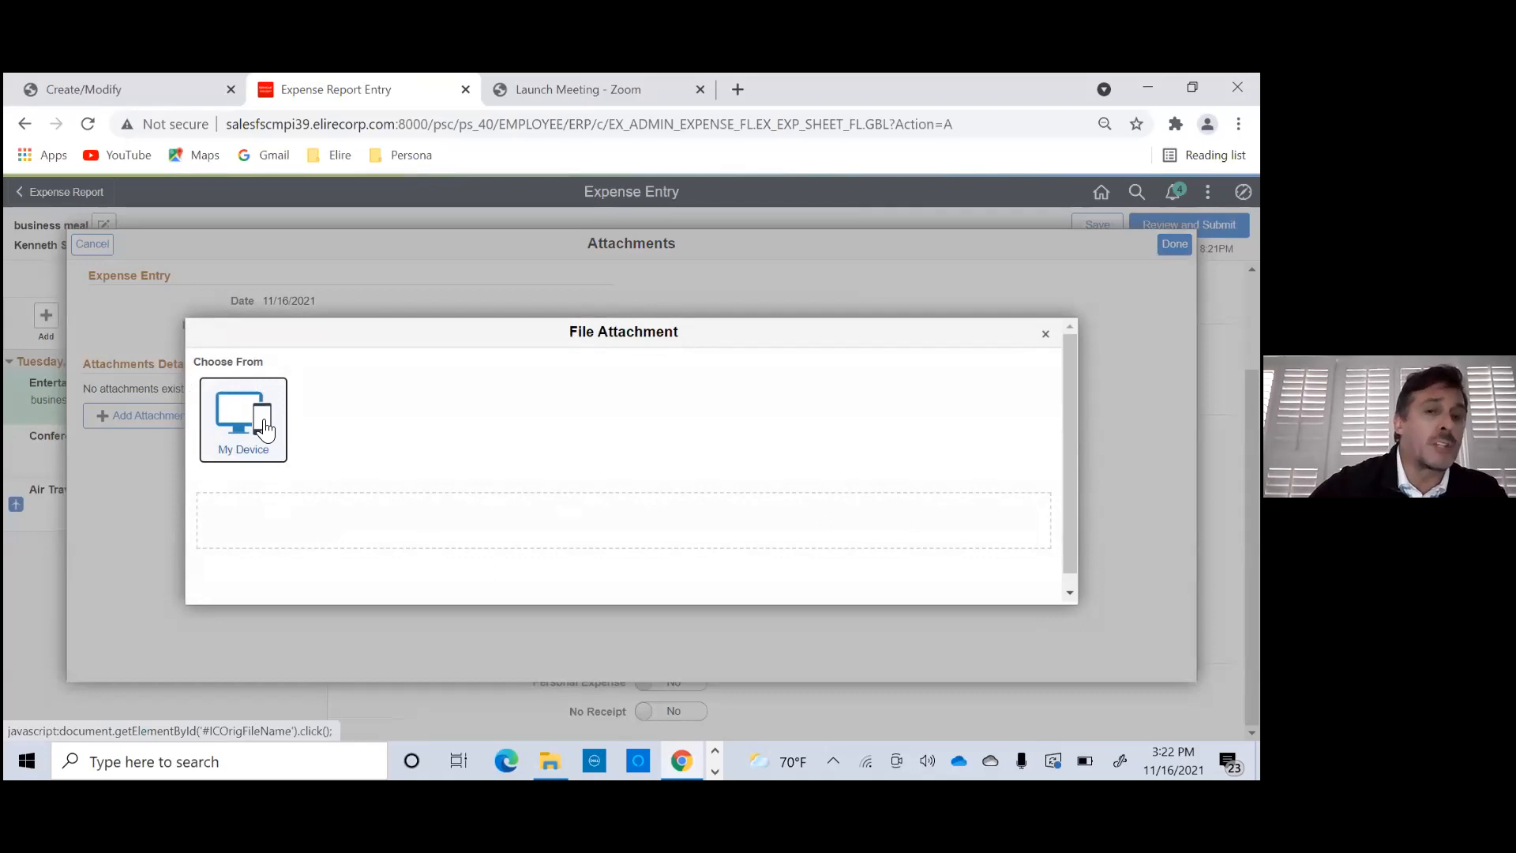
{"action": "left_click", "coordinate": [265, 430]}
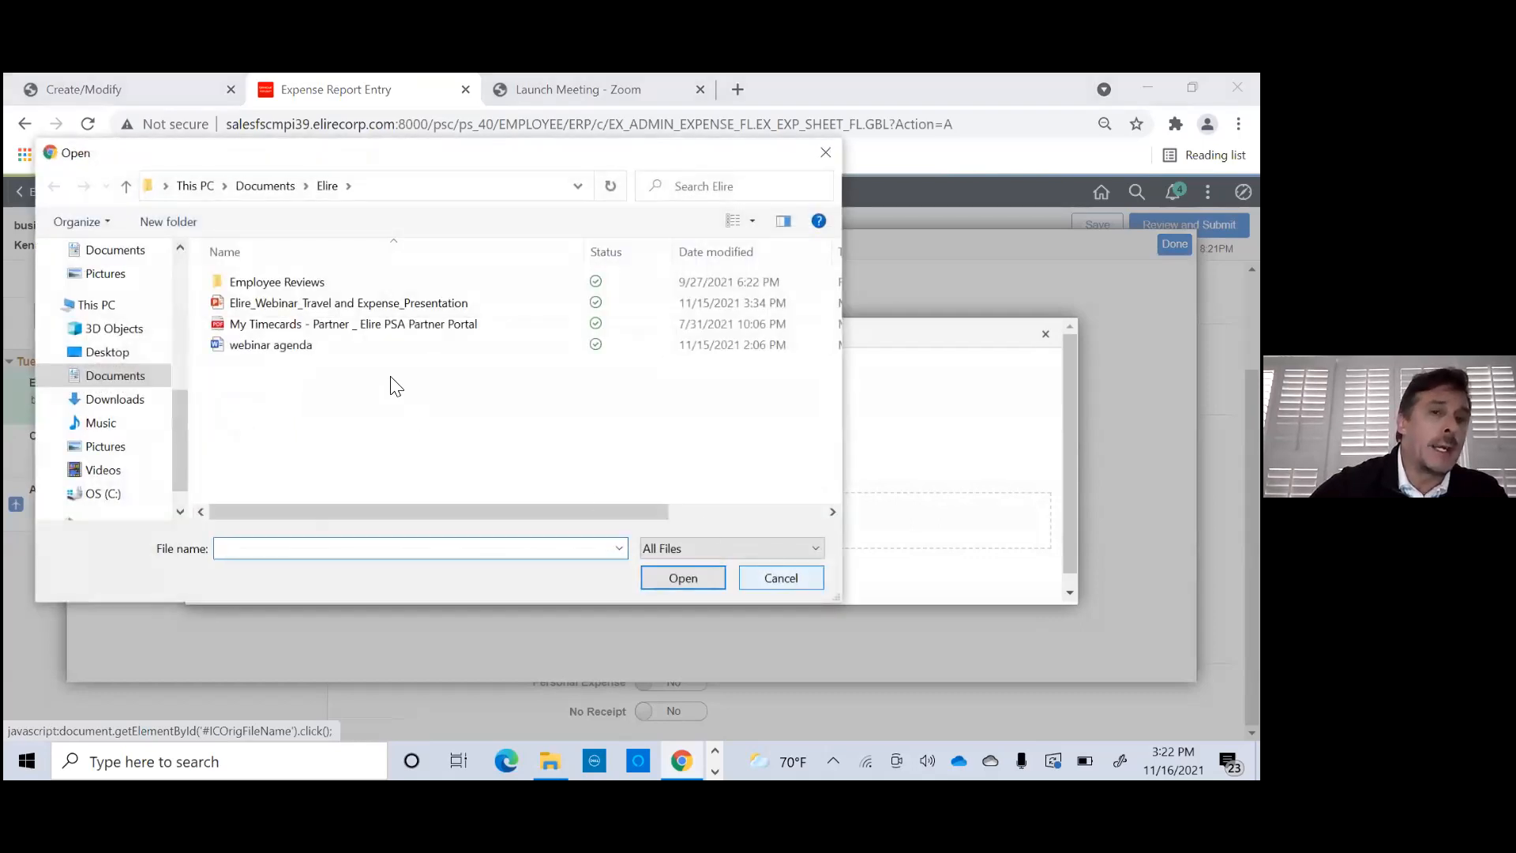
{"action": "left_click", "coordinate": [278, 348]}
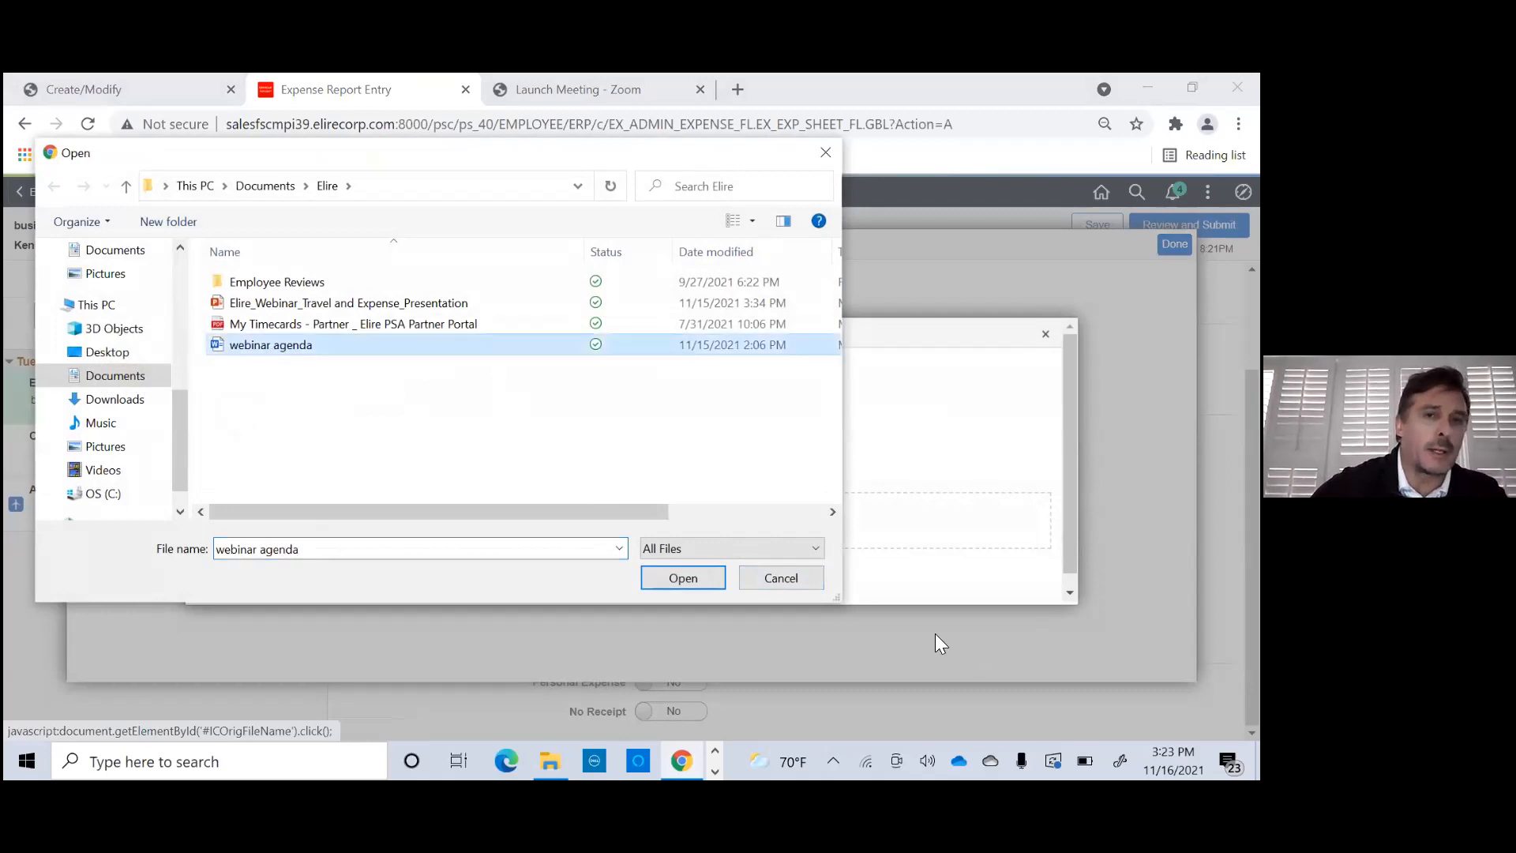
{"action": "left_click", "coordinate": [682, 578]}
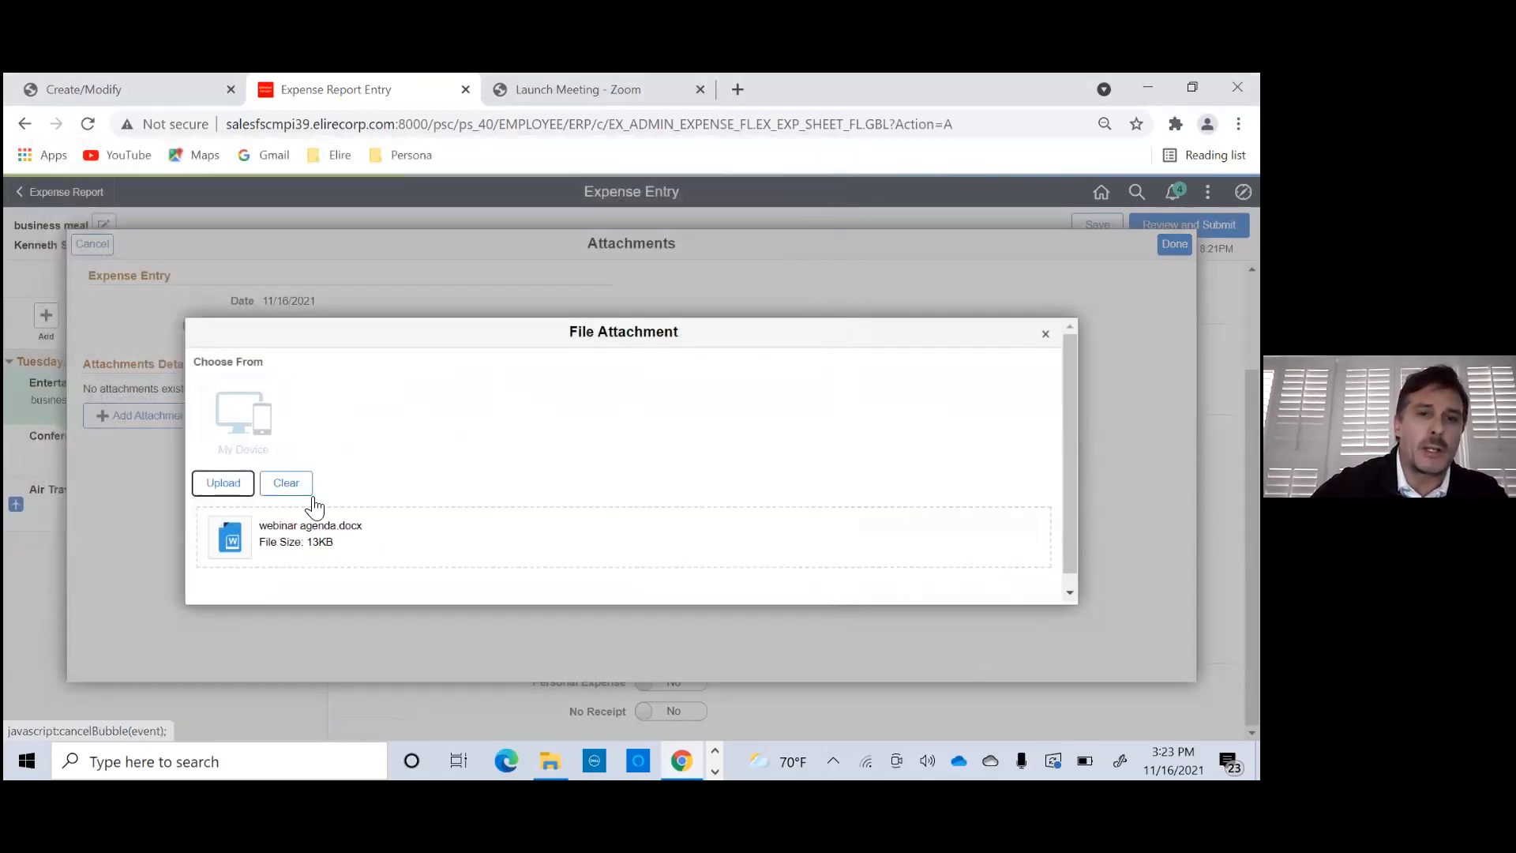
{"action": "left_click", "coordinate": [225, 484]}
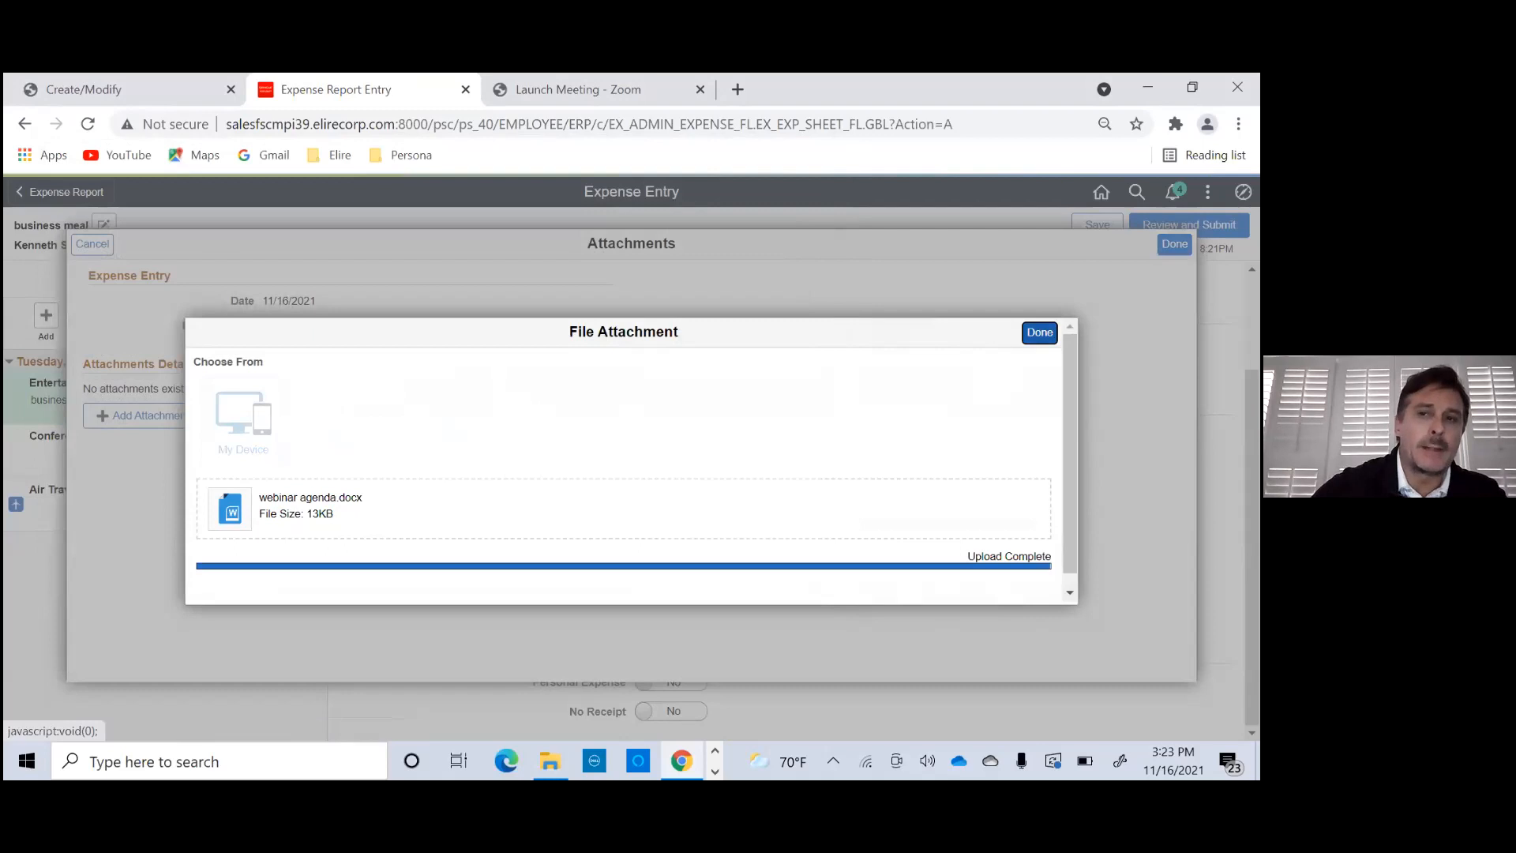
{"action": "left_click", "coordinate": [1040, 332]}
{"action": "left_click", "coordinate": [1175, 244]}
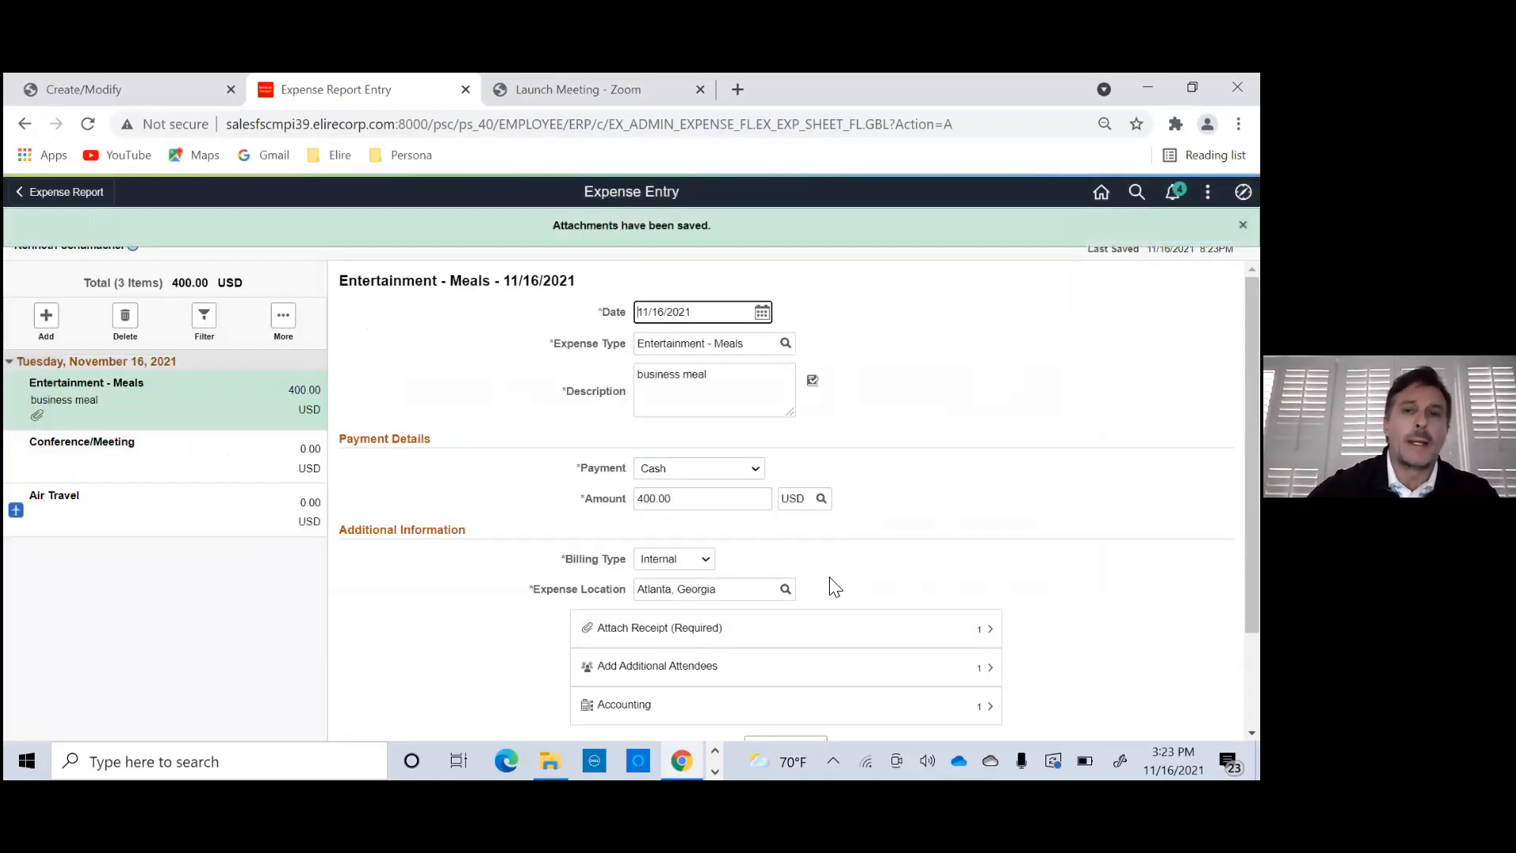
- Add a second attendee to the Entertainment - Meals line, entering the attendee's full name and the company Elire
{"action": "scroll", "coordinate": [754, 585], "scroll_direction": "down", "scroll_amount": 1}
{"action": "left_click", "coordinate": [699, 575]}
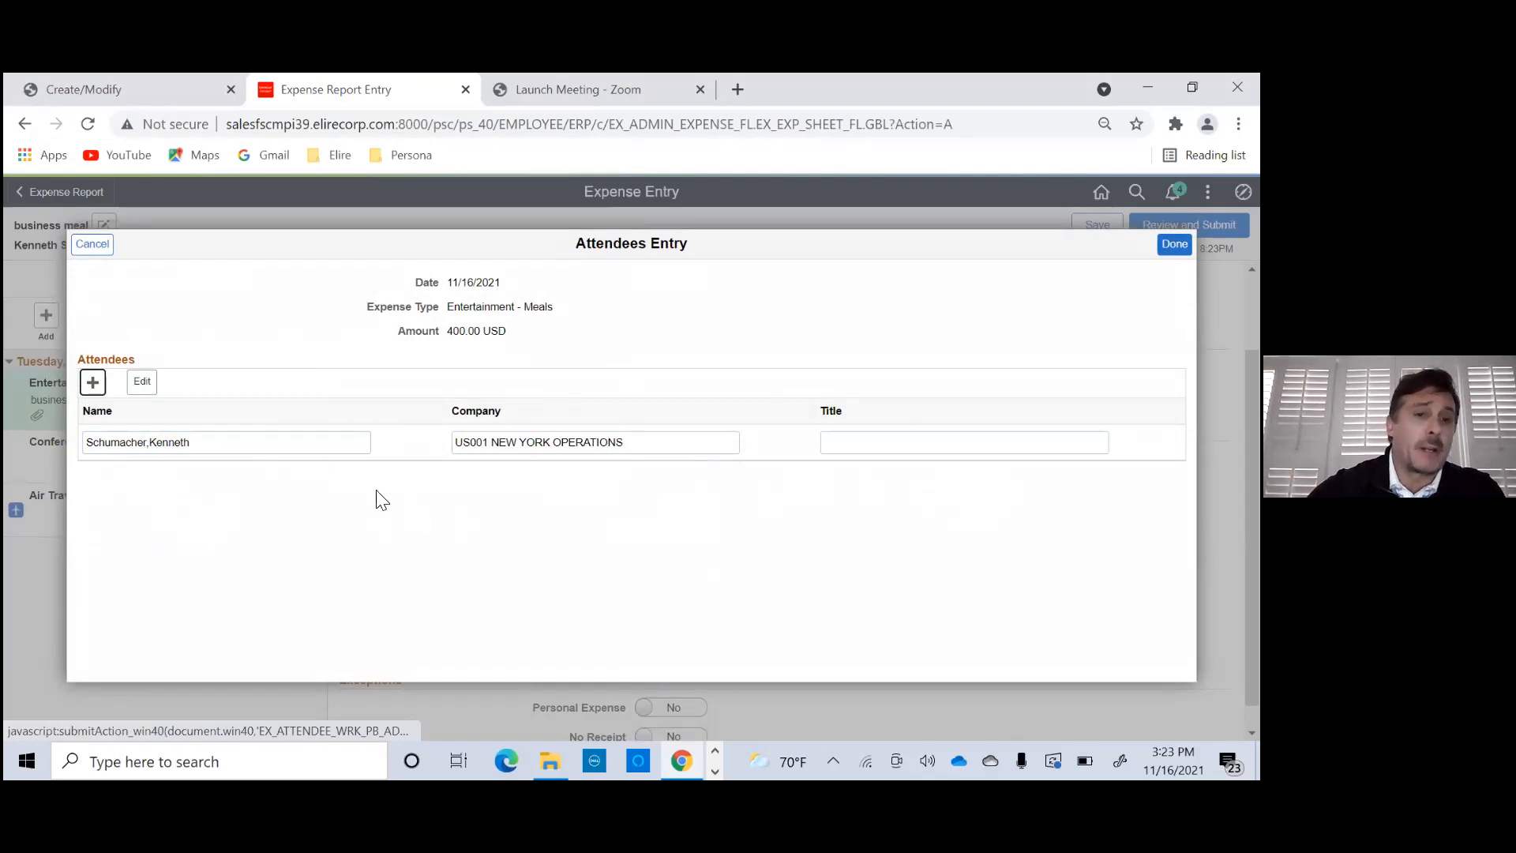
{"action": "left_click", "coordinate": [93, 382]}
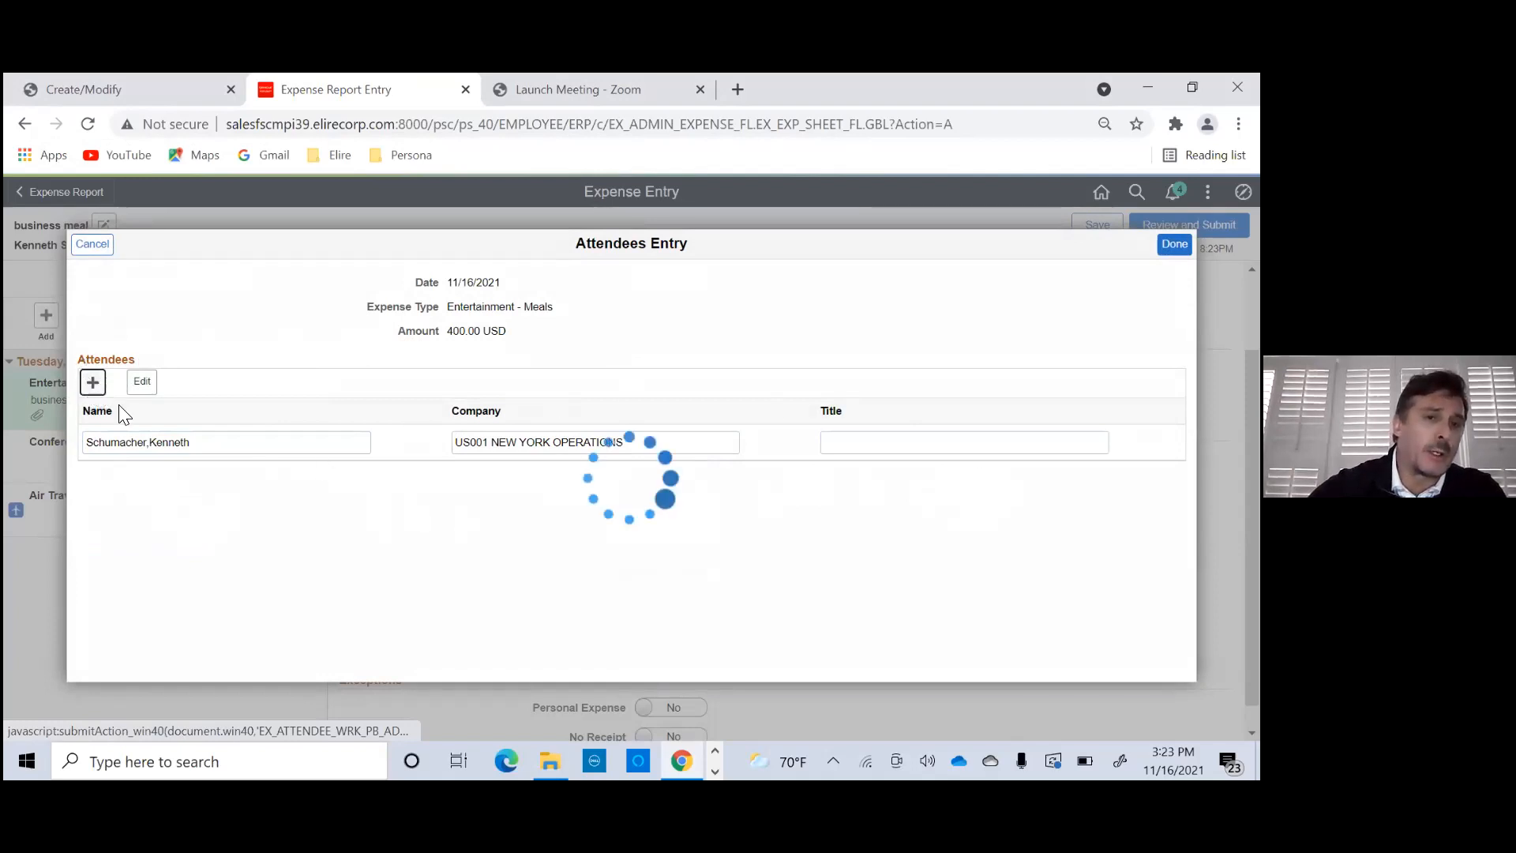
{"action": "left_click", "coordinate": [111, 477]}
{"action": "key", "text": "Tab"}
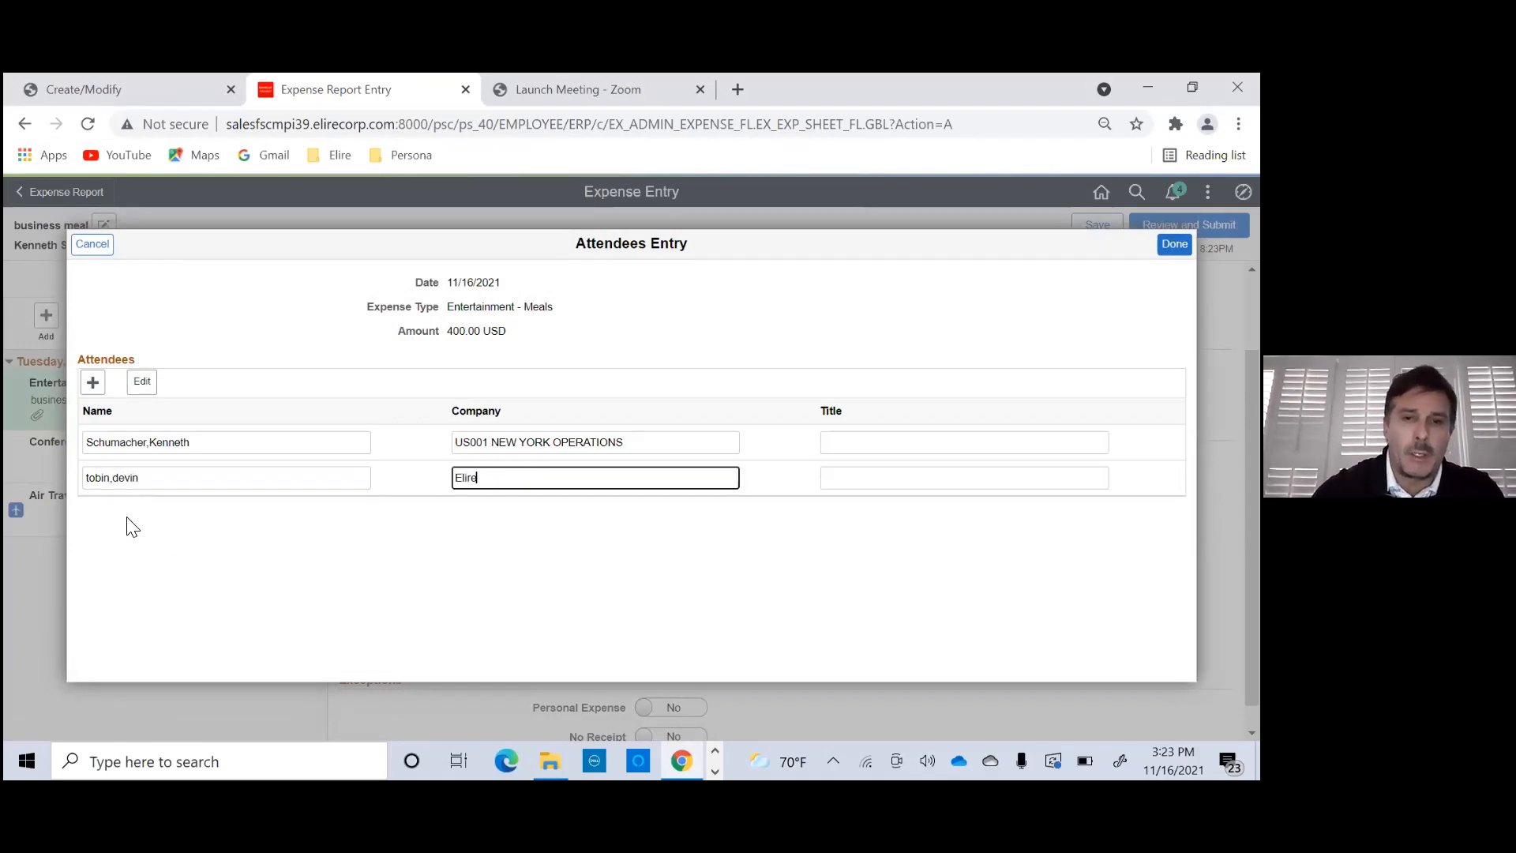
{"action": "key", "text": "Tab"}
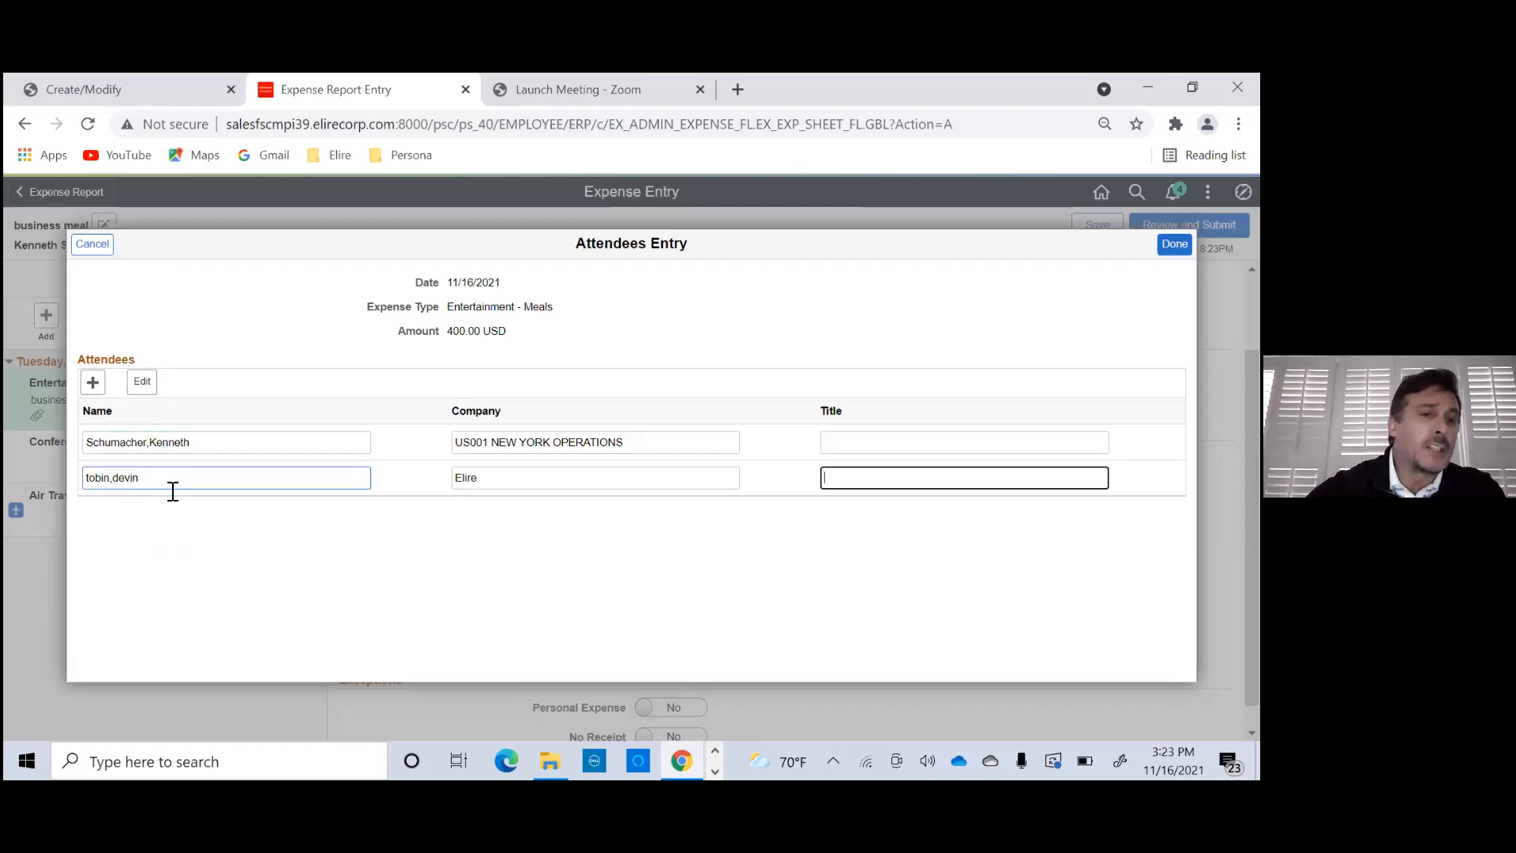
{"action": "left_click", "coordinate": [1173, 245]}
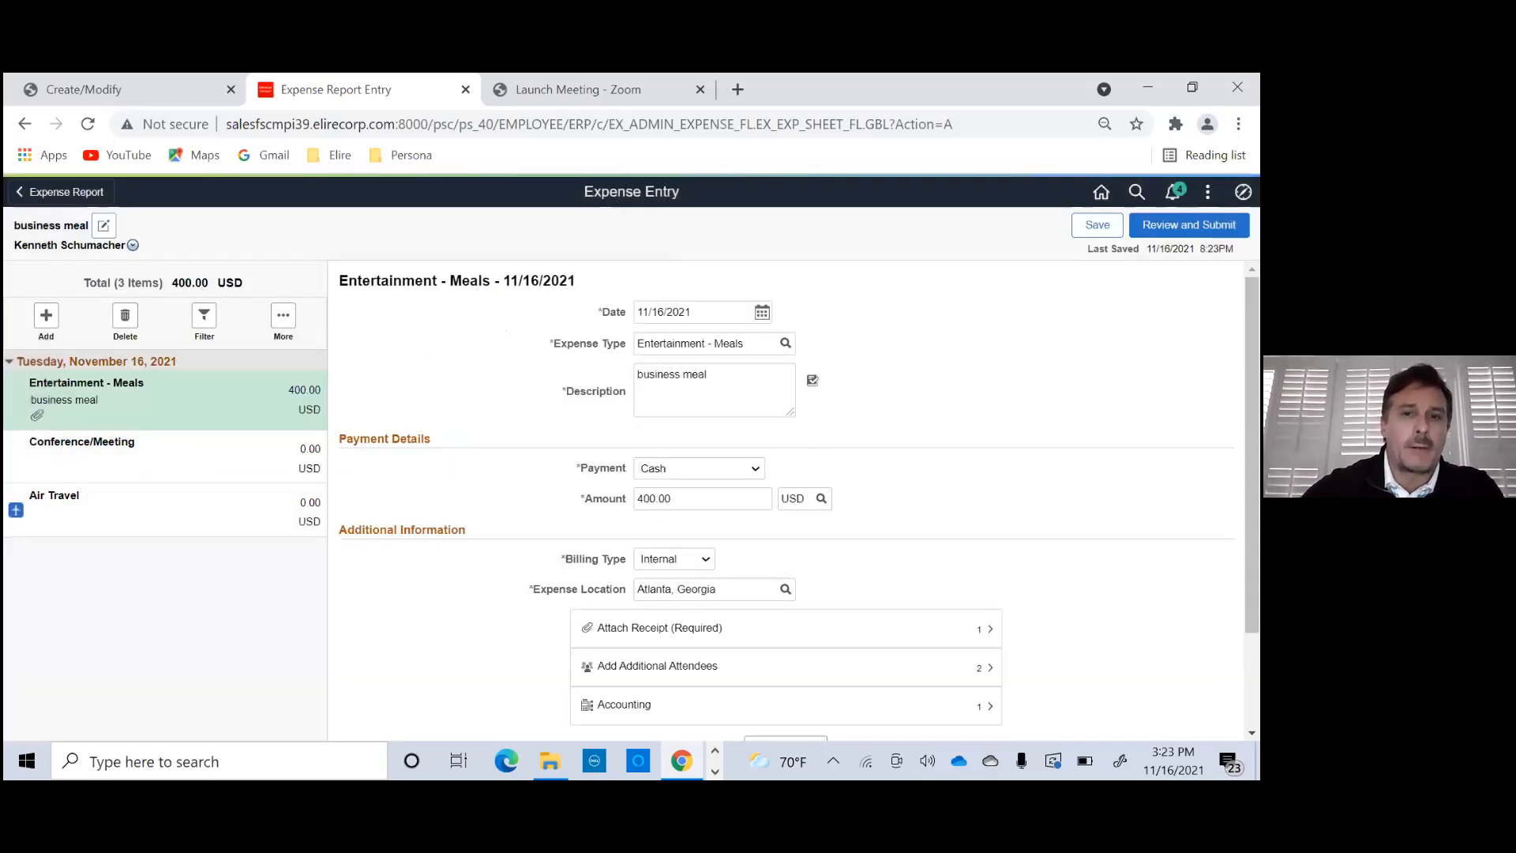
- Open the receipt split for the Entertainment - Meals line and add a row with expense type Tax and description "tax"
{"action": "scroll", "coordinate": [869, 423], "scroll_direction": "down", "scroll_amount": 2}
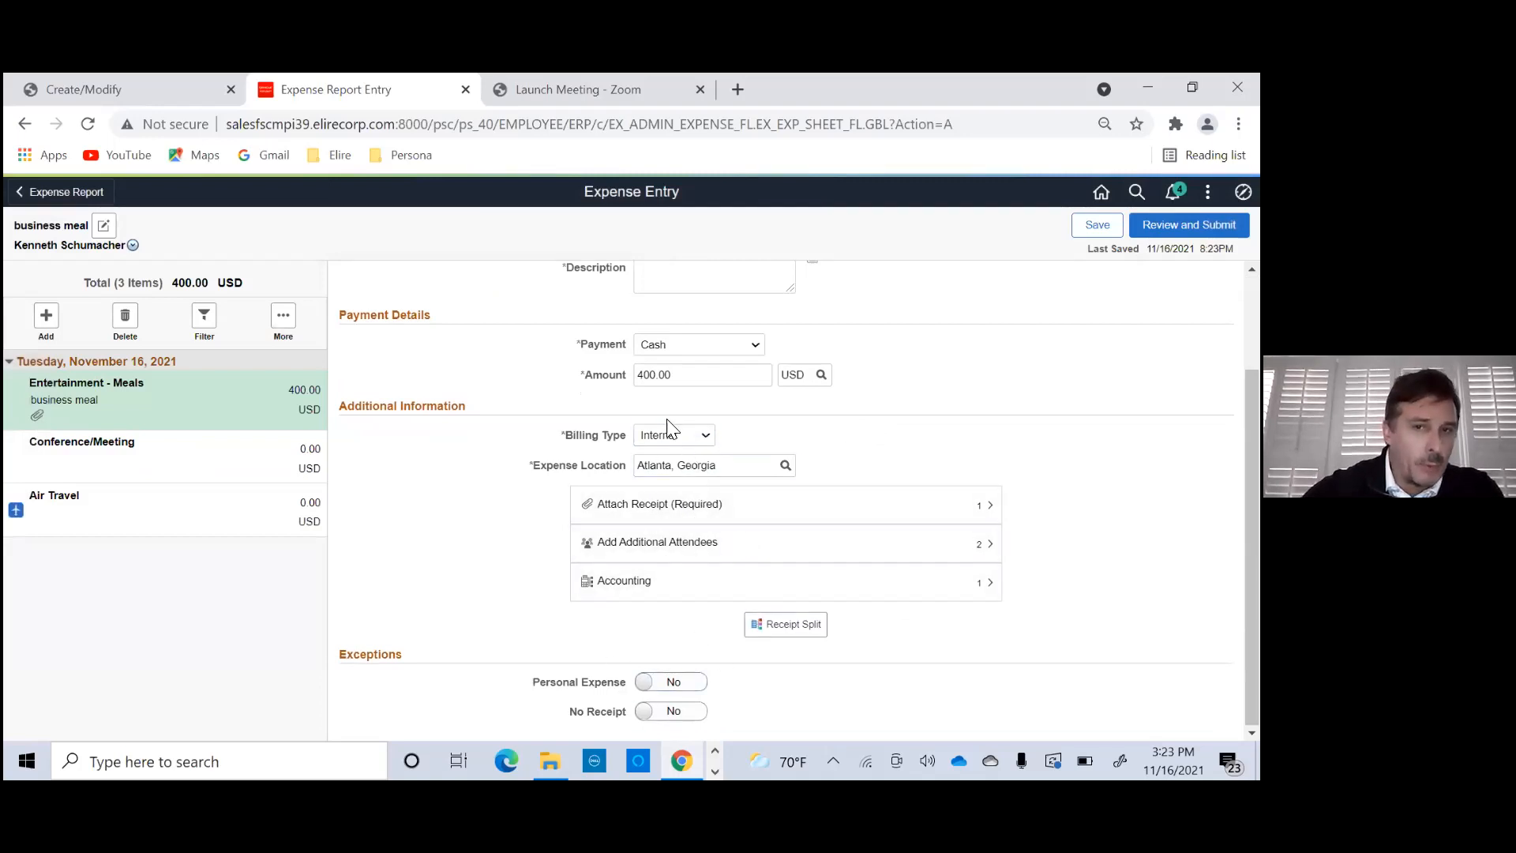
{"action": "scroll", "coordinate": [664, 431], "scroll_direction": "up", "scroll_amount": 2}
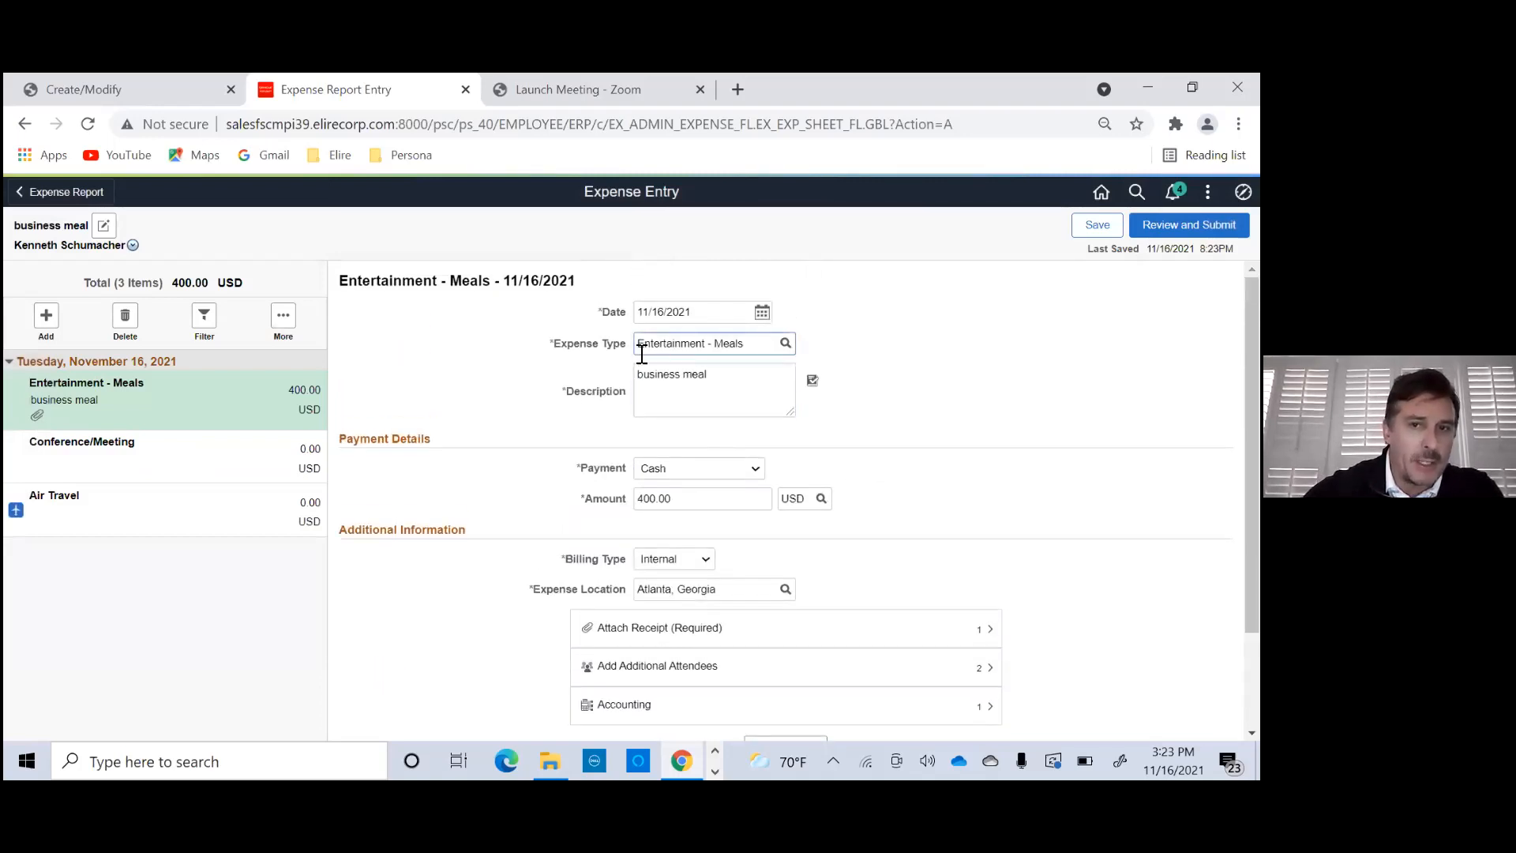
{"action": "scroll", "coordinate": [654, 444], "scroll_direction": "down", "scroll_amount": 2}
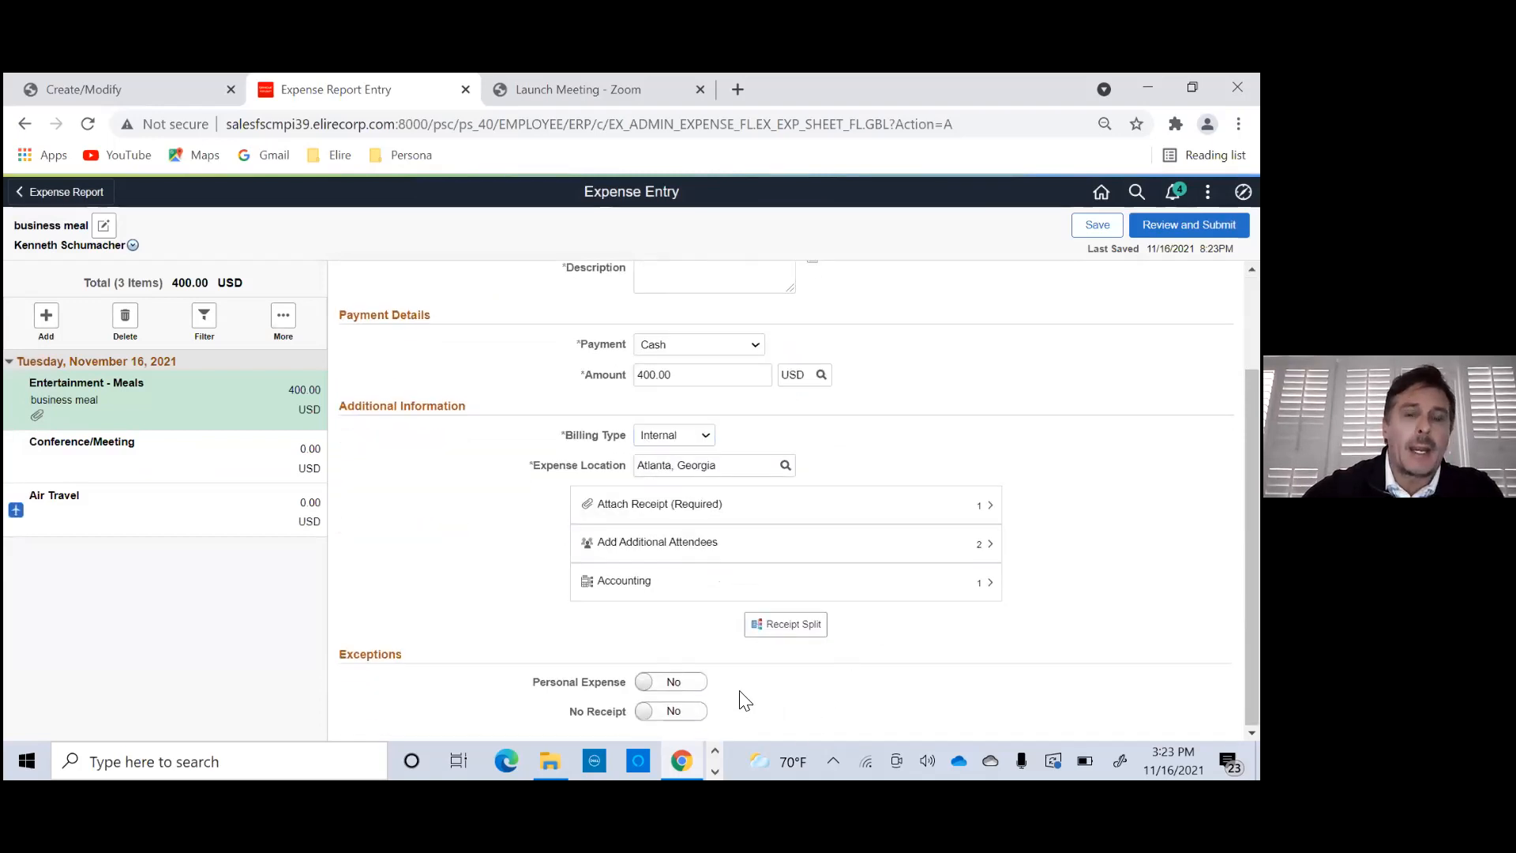
{"action": "left_click", "coordinate": [793, 630]}
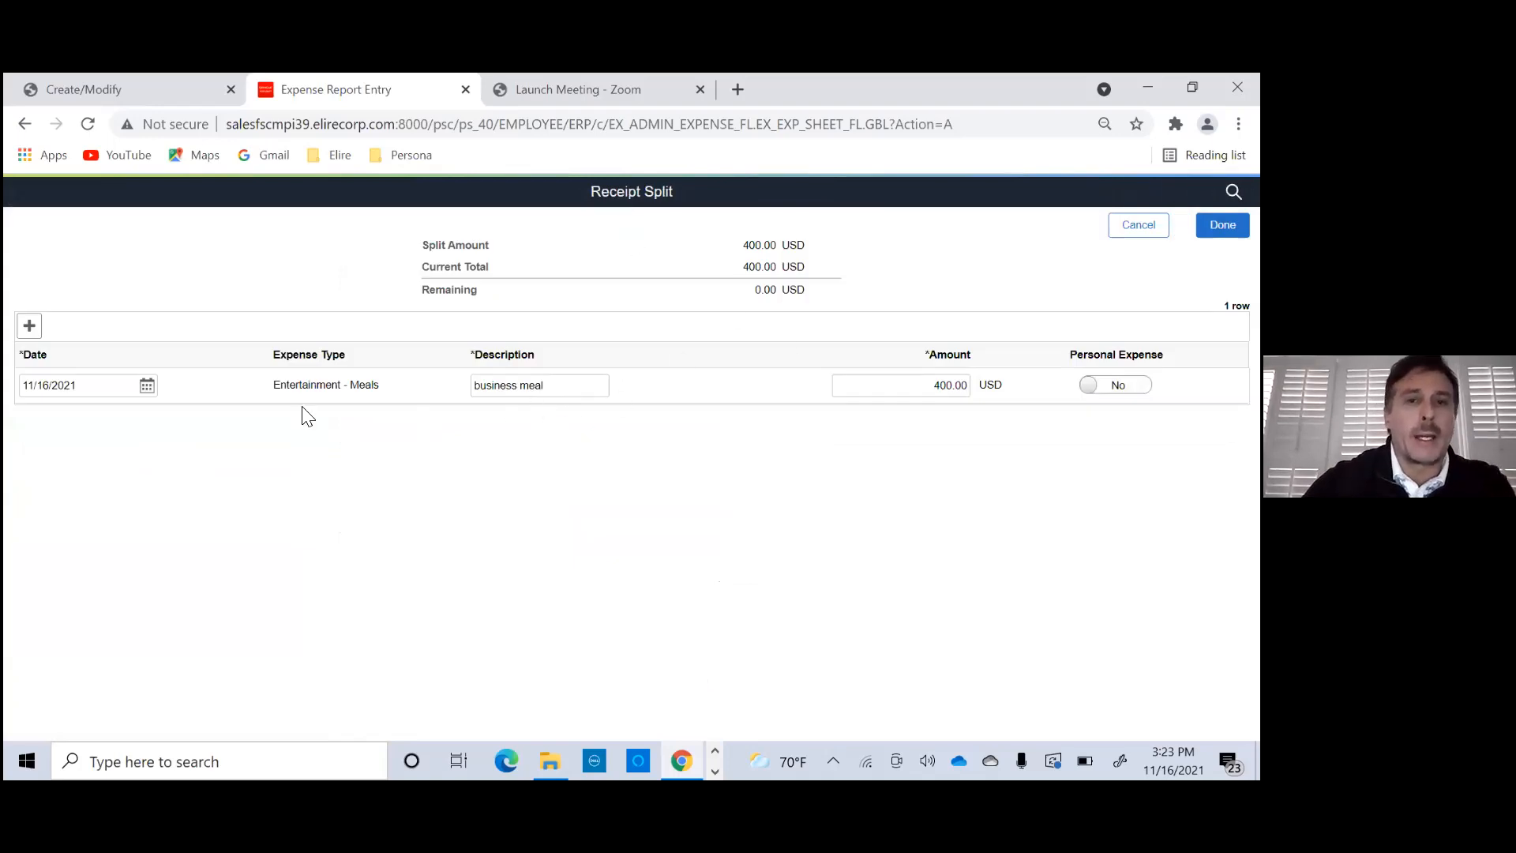
{"action": "left_click", "coordinate": [29, 325]}
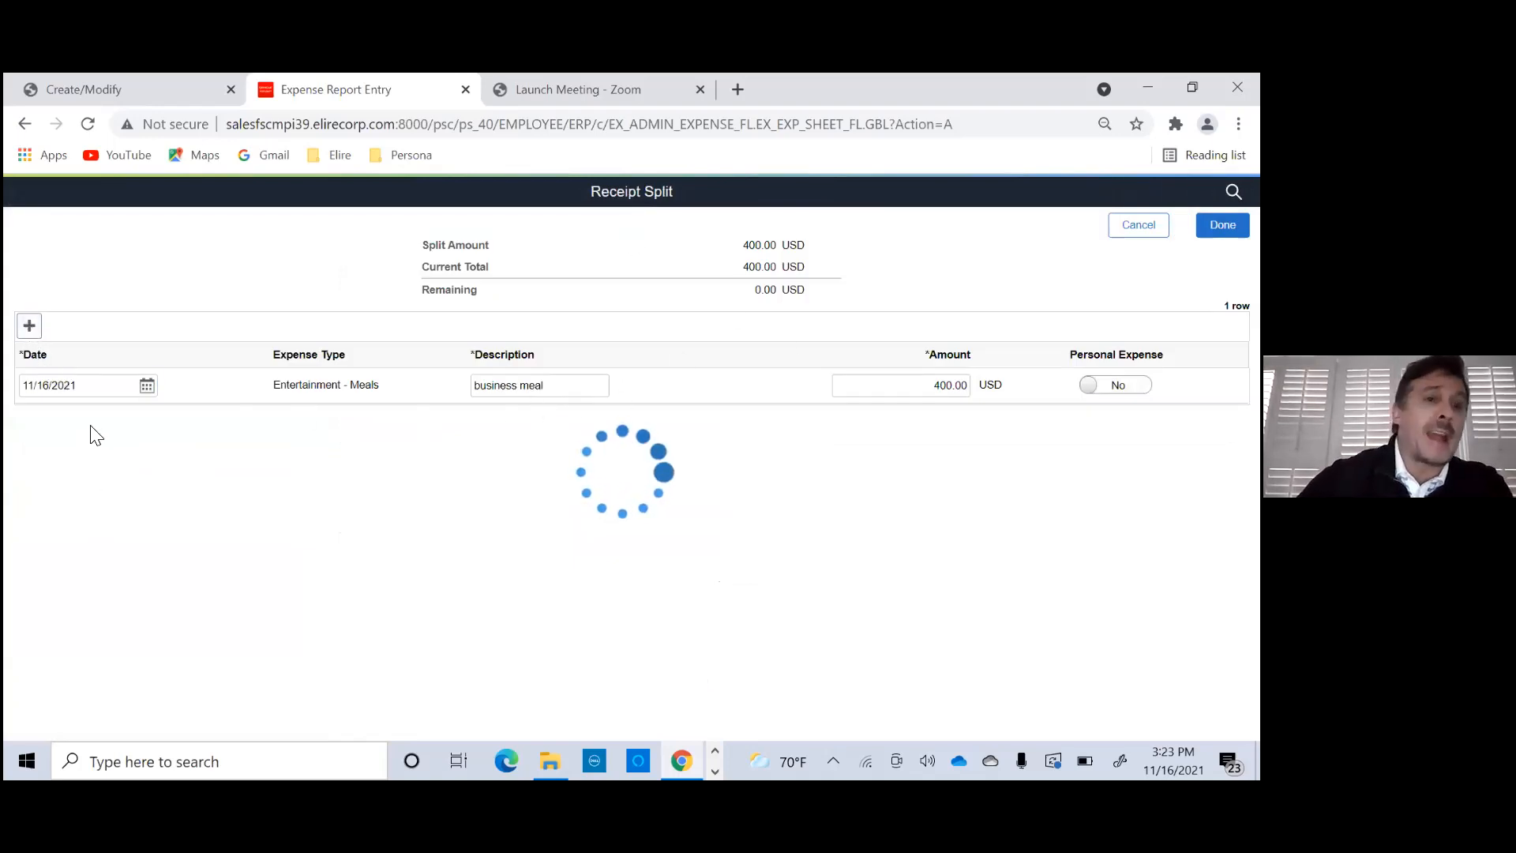
{"action": "left_click", "coordinate": [265, 422]}
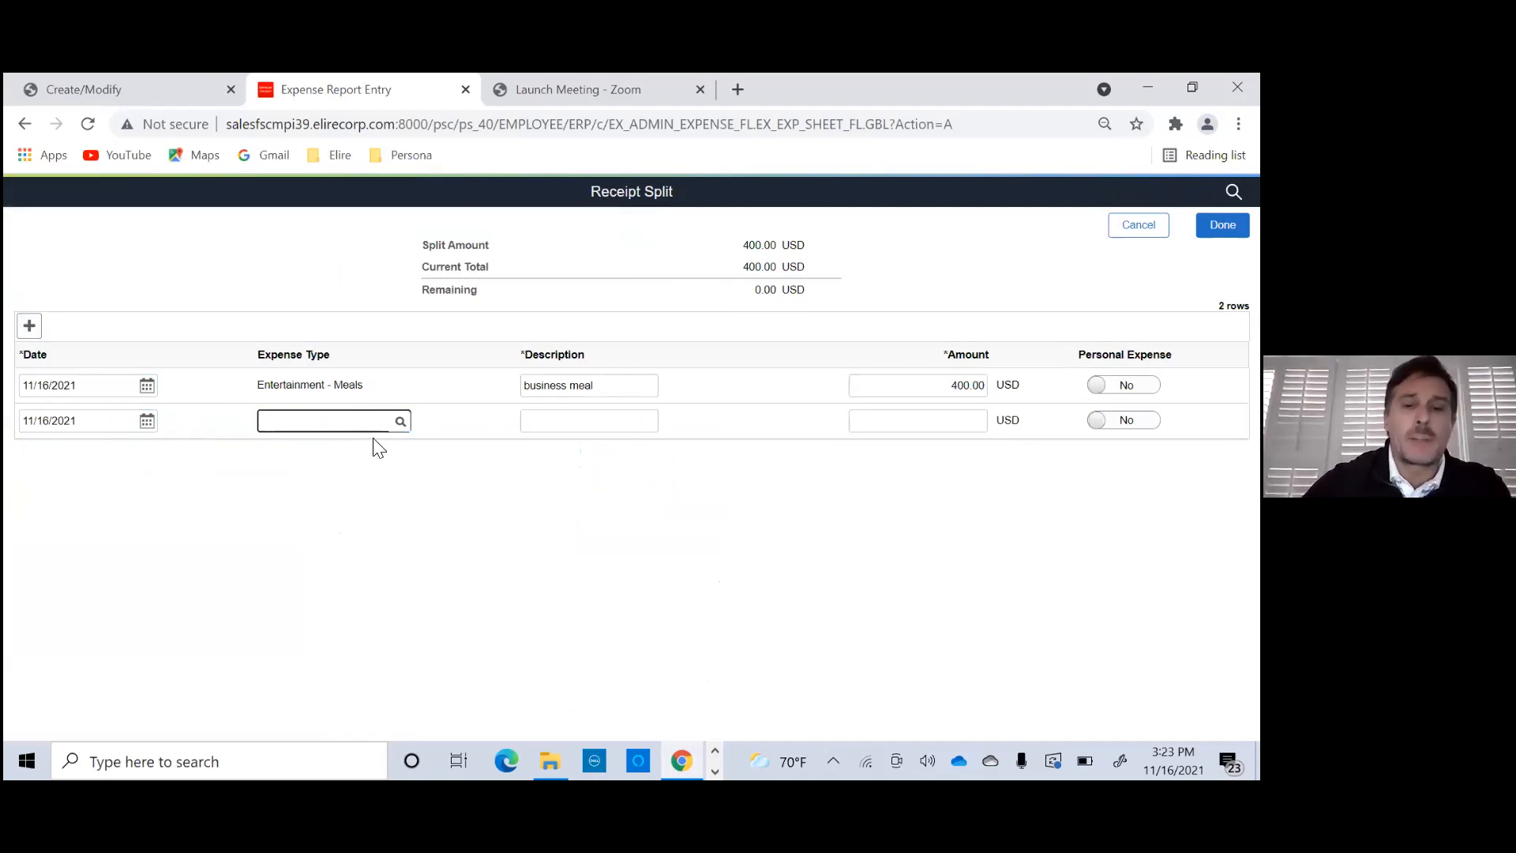
{"action": "type", "text": "ta"}
{"action": "left_click", "coordinate": [277, 484]}
{"action": "left_click", "coordinate": [542, 421]}
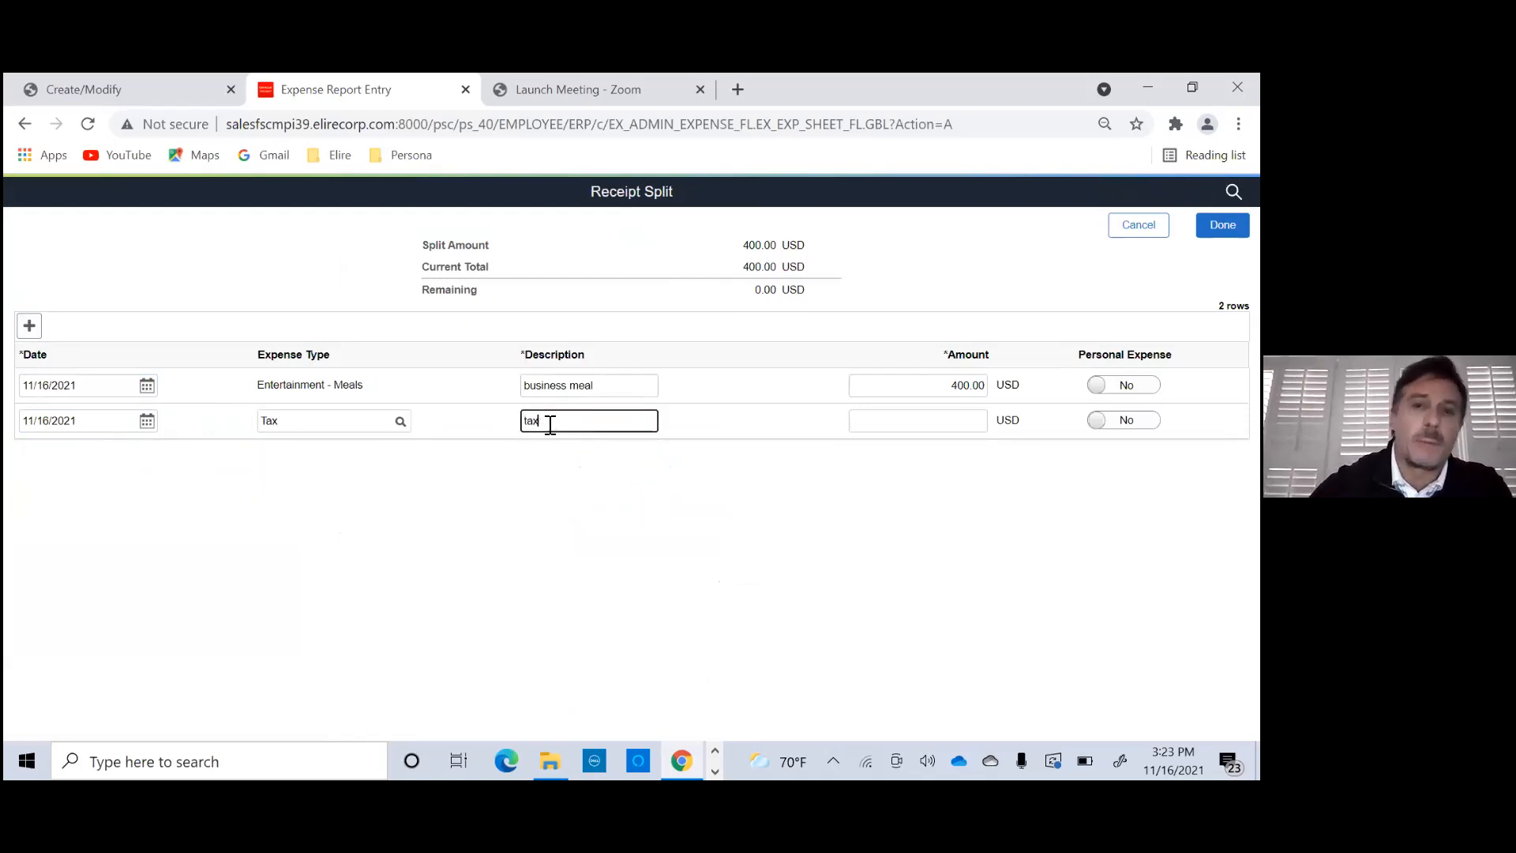
- Divide the receipt into 375.00 USD for the Entertainment - Meals row and 25.00 USD for the Tax row
{"action": "left_click", "coordinate": [972, 423]}
{"action": "double_click", "coordinate": [950, 387]}
{"action": "type", "text": "3"}
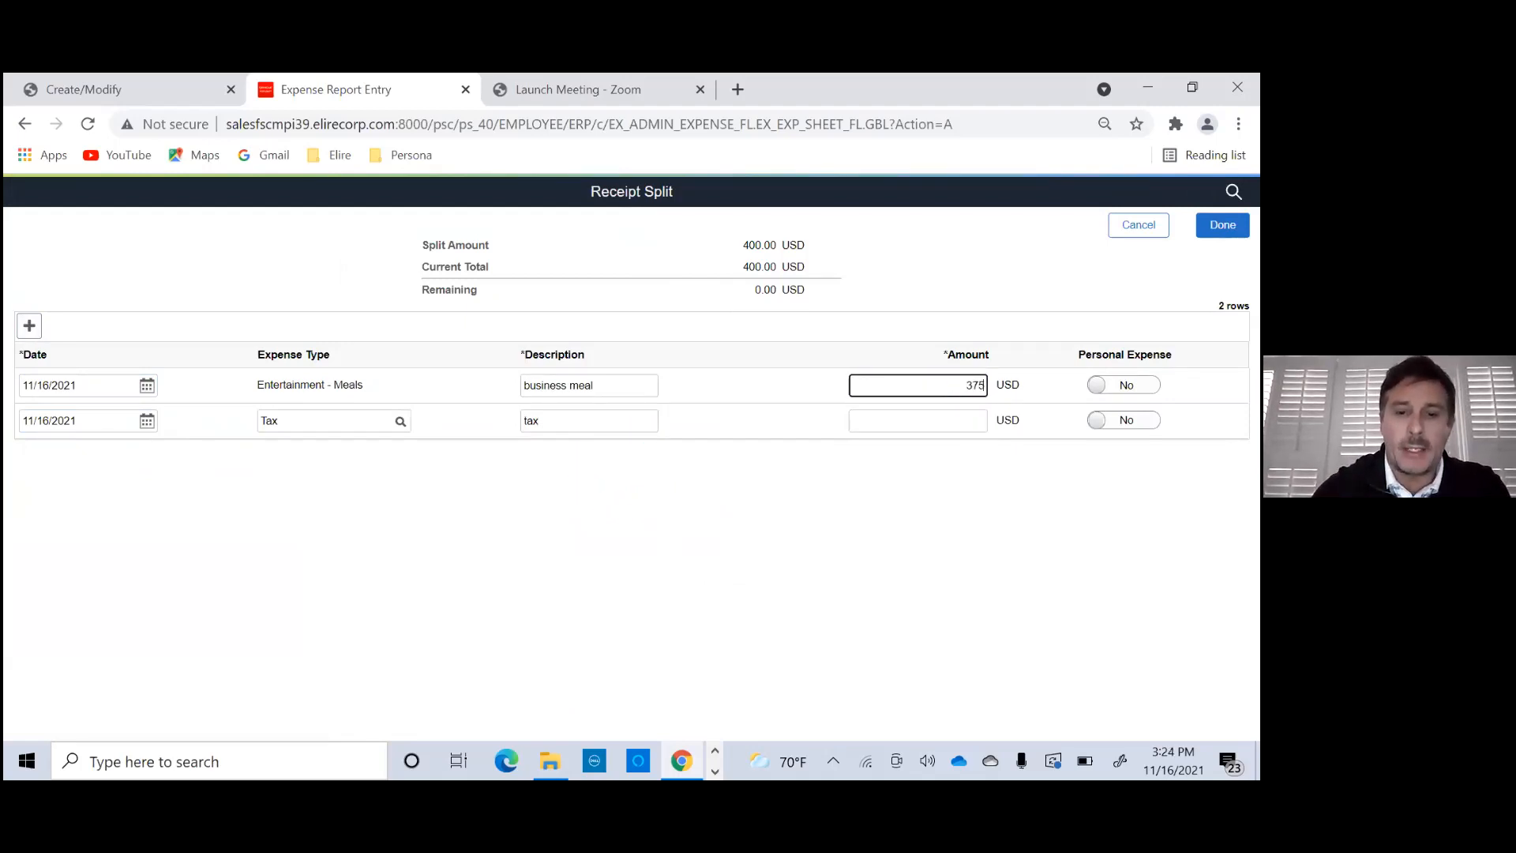
{"action": "type", "text": "75"}
{"action": "left_click", "coordinate": [980, 421]}
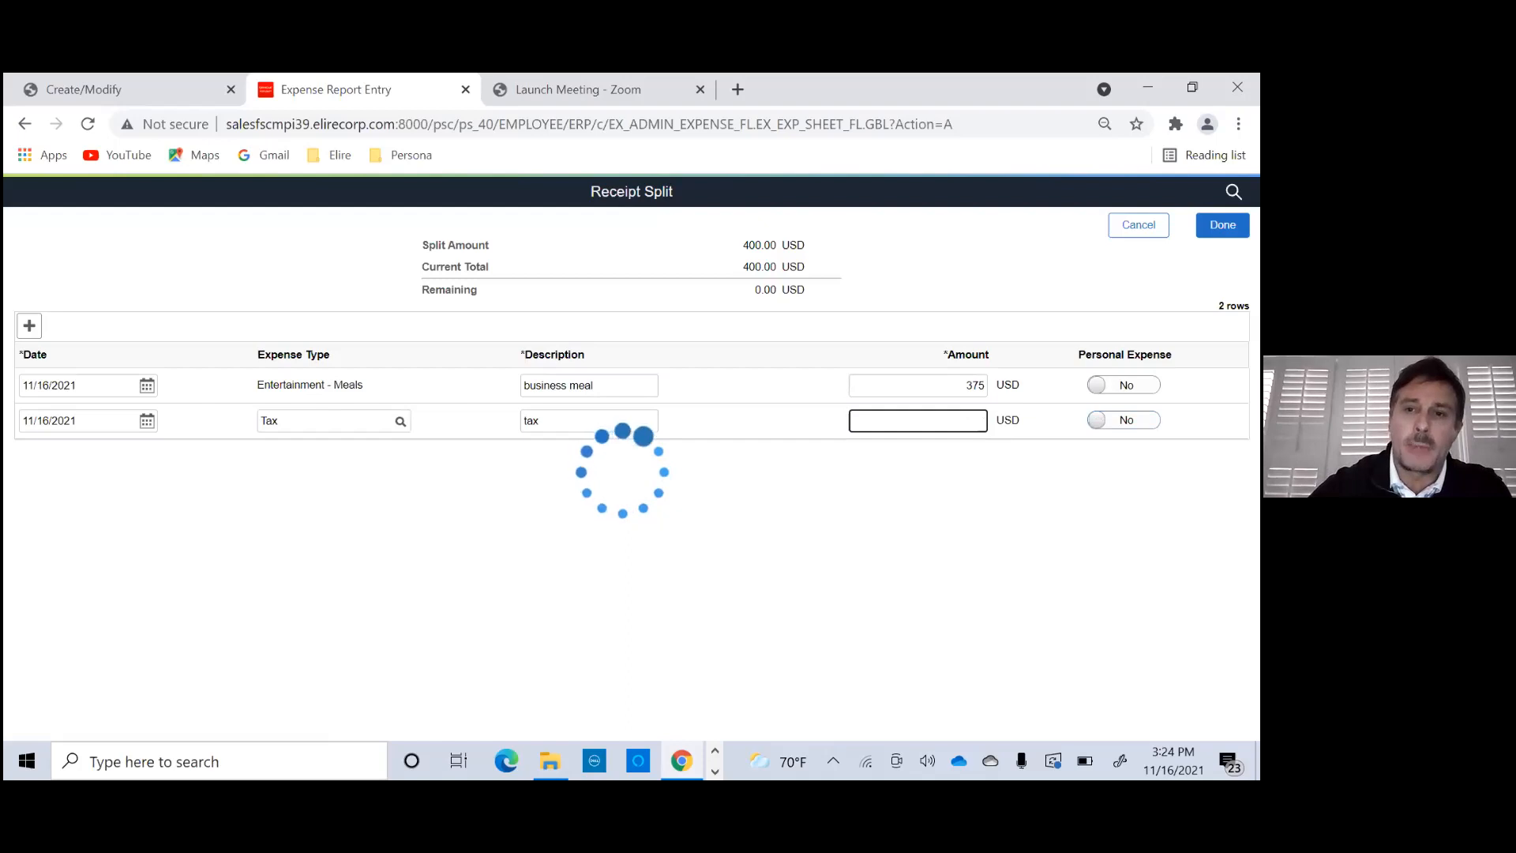
{"action": "type", "text": "25"}
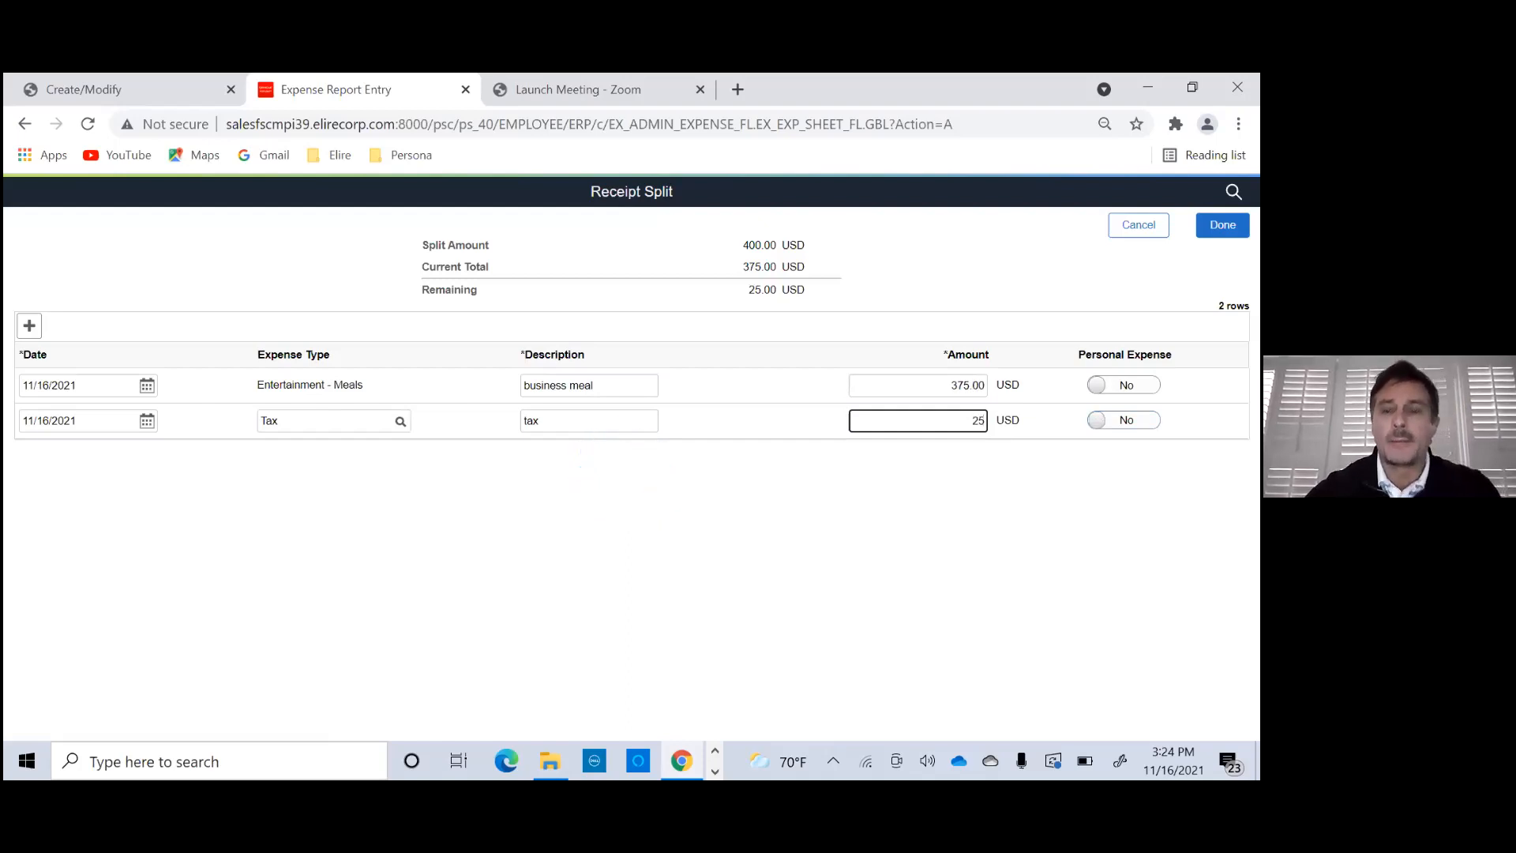
{"action": "key", "text": "Tab"}
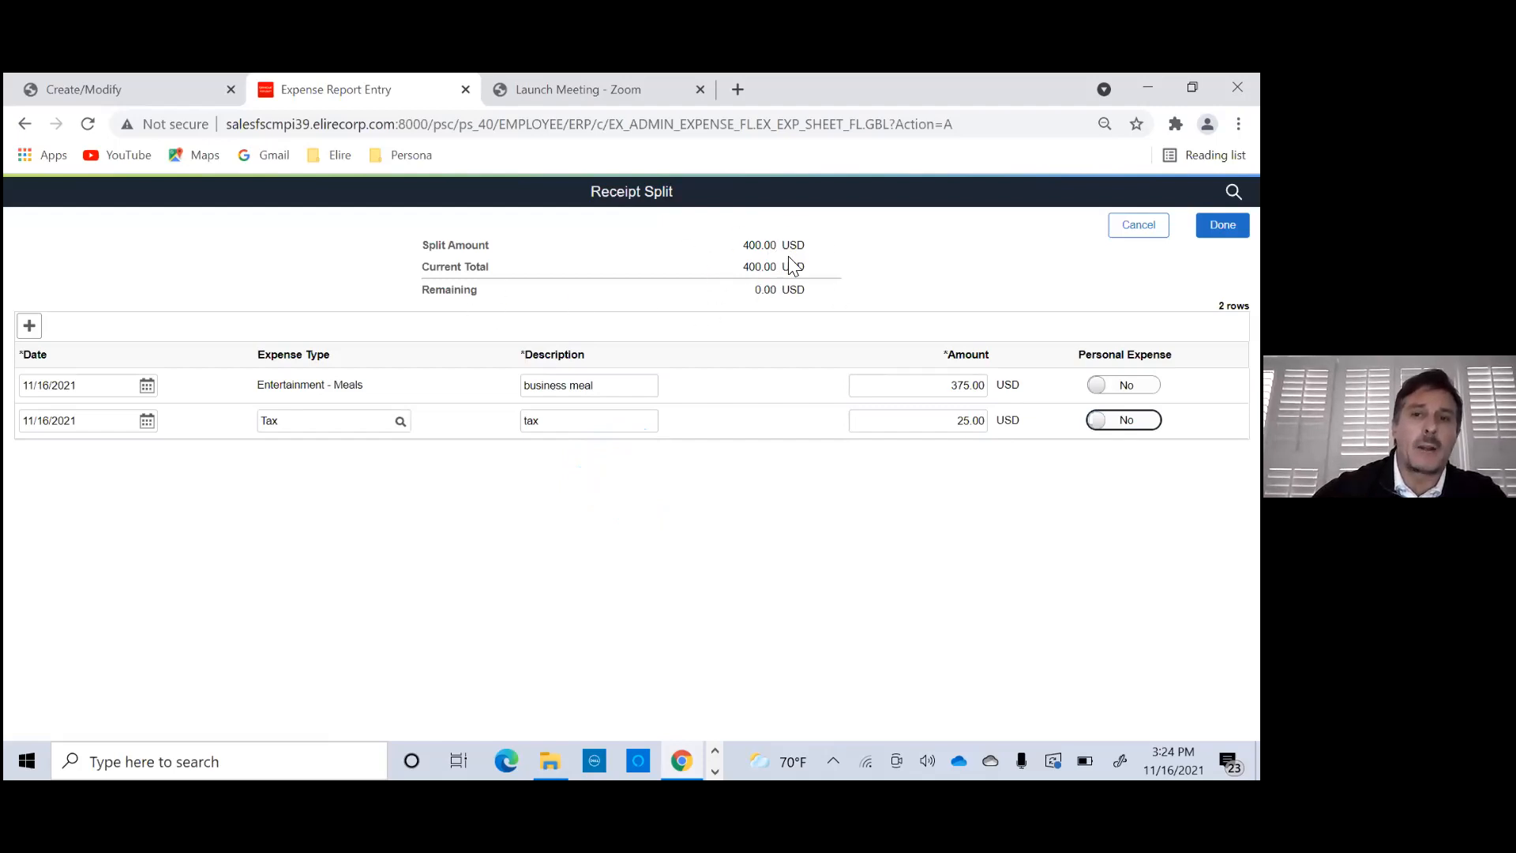
{"action": "left_click", "coordinate": [976, 420]}
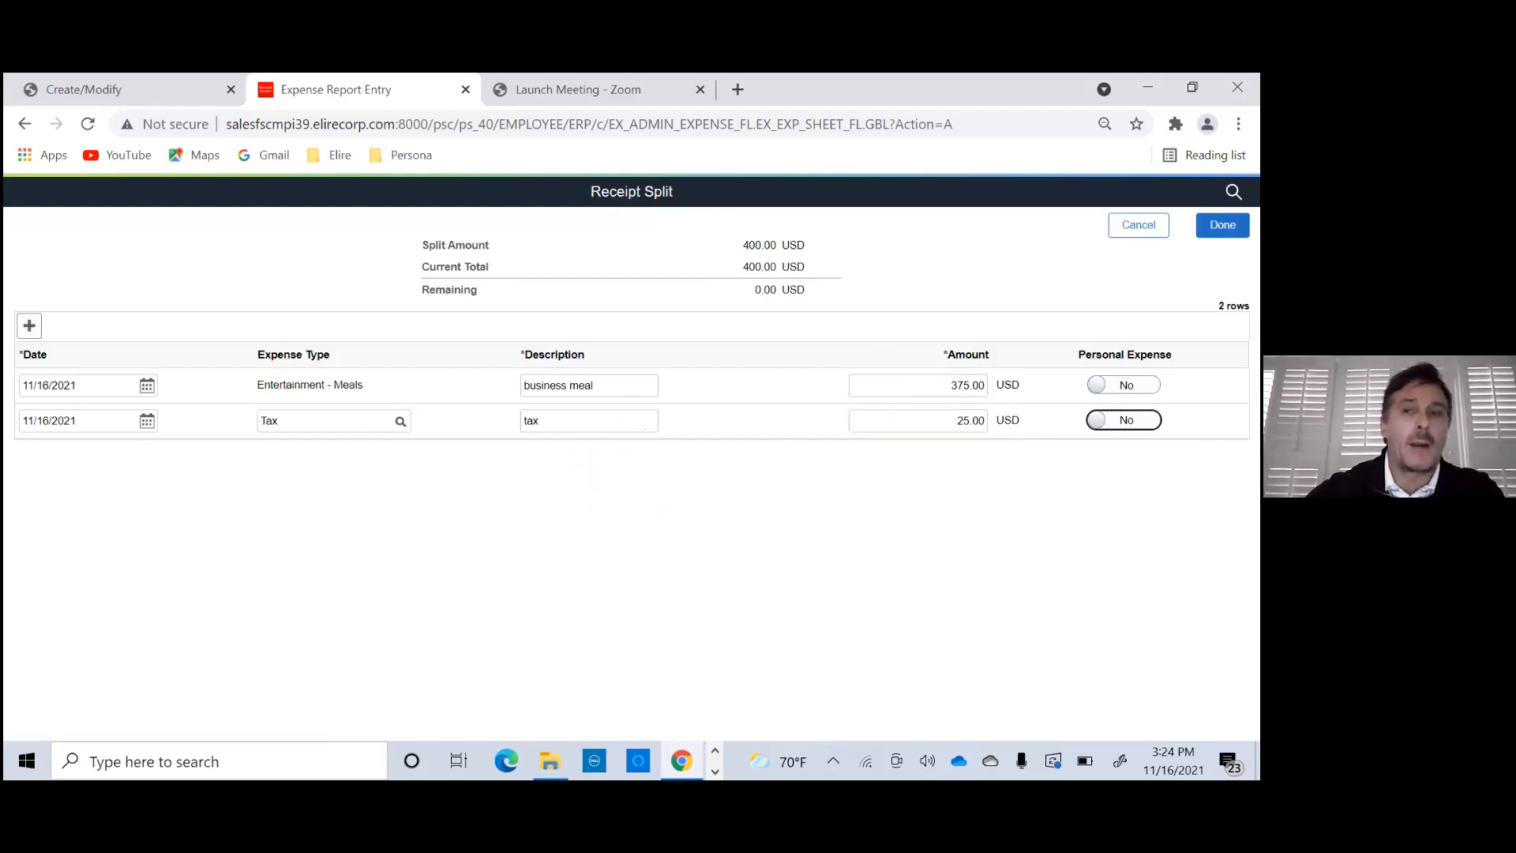
- Add a third split row with expense type Membership Fees and an amount of 10.00 USD
{"action": "left_click", "coordinate": [29, 326]}
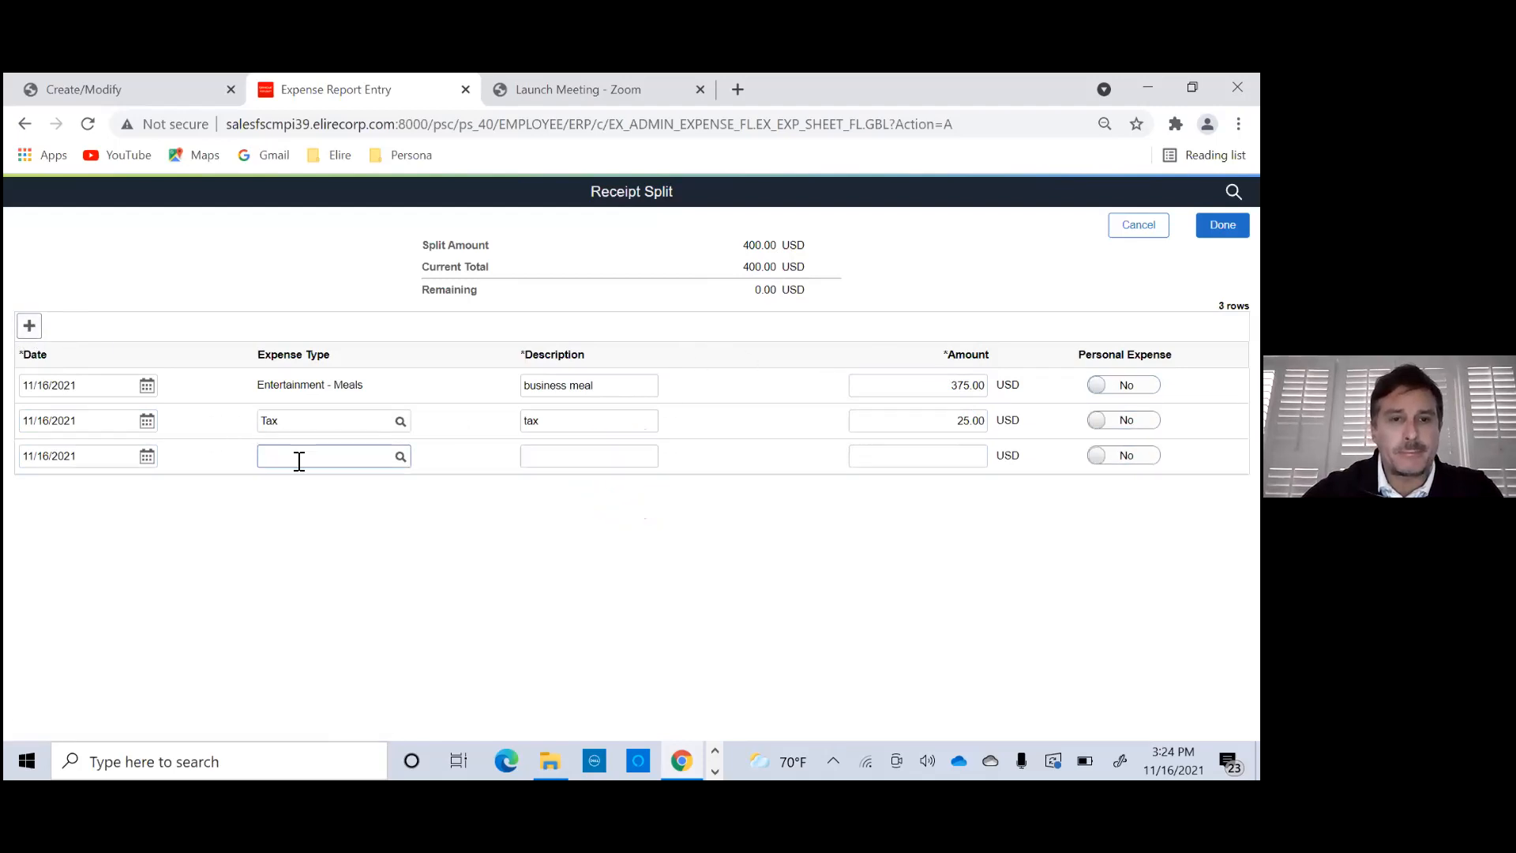
{"action": "left_click", "coordinate": [282, 454]}
{"action": "type", "text": "m"}
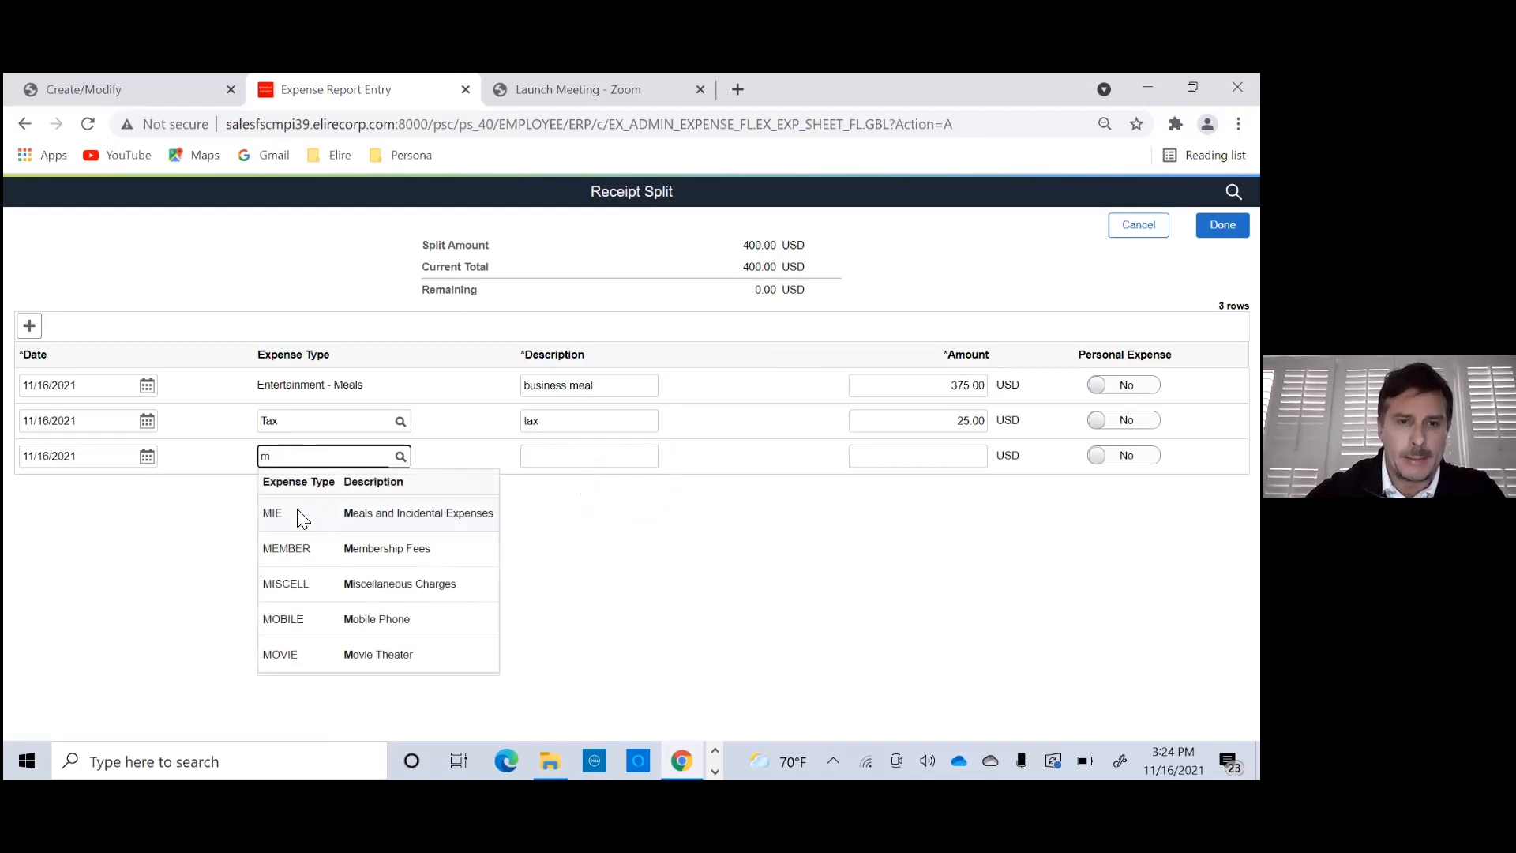
{"action": "left_click", "coordinate": [301, 551]}
{"action": "left_click", "coordinate": [572, 463]}
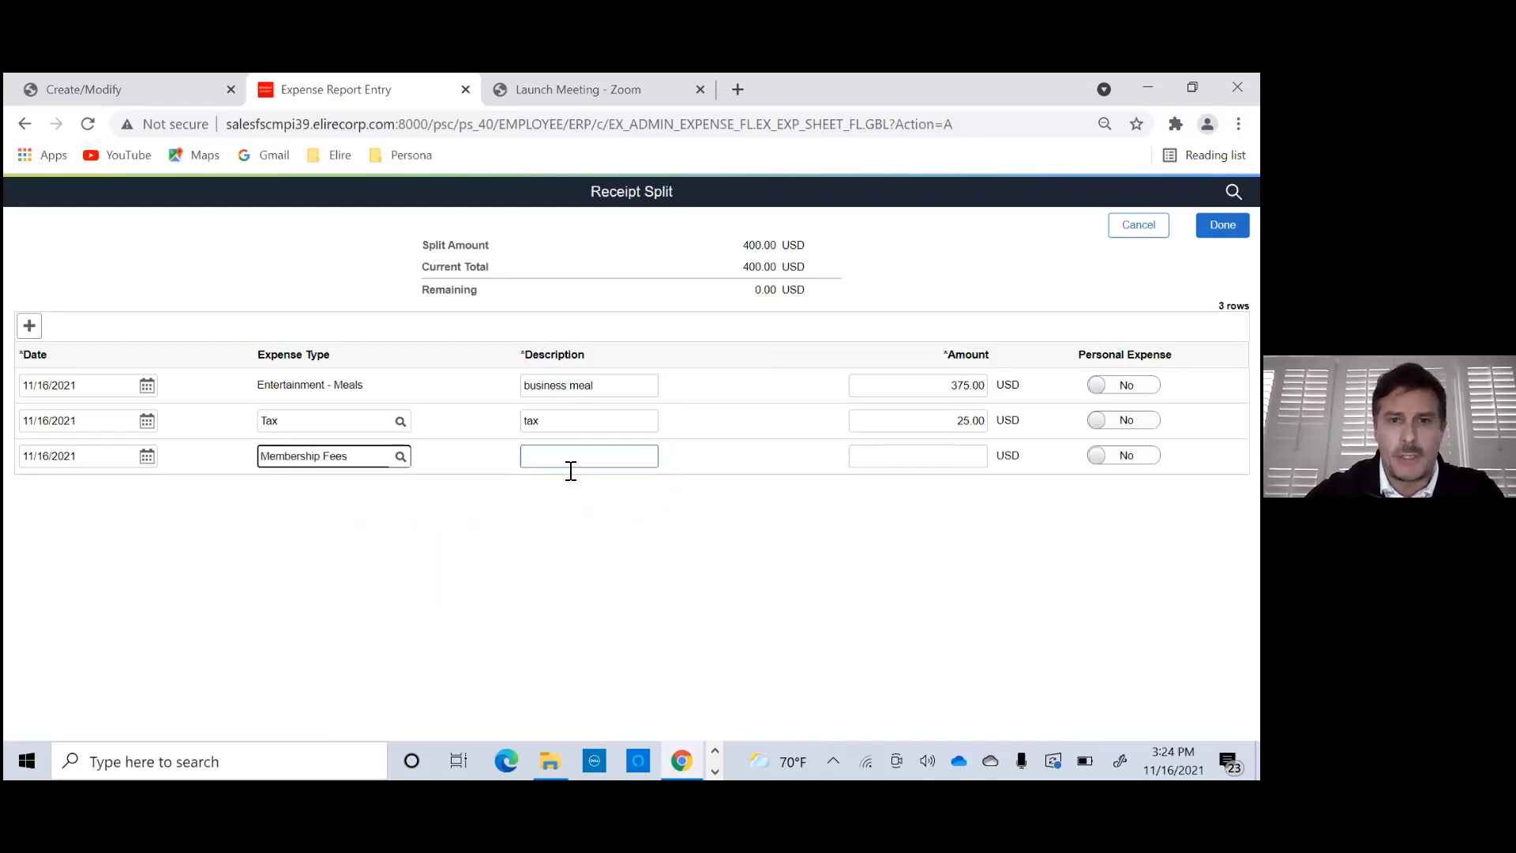
{"action": "left_click", "coordinate": [980, 462]}
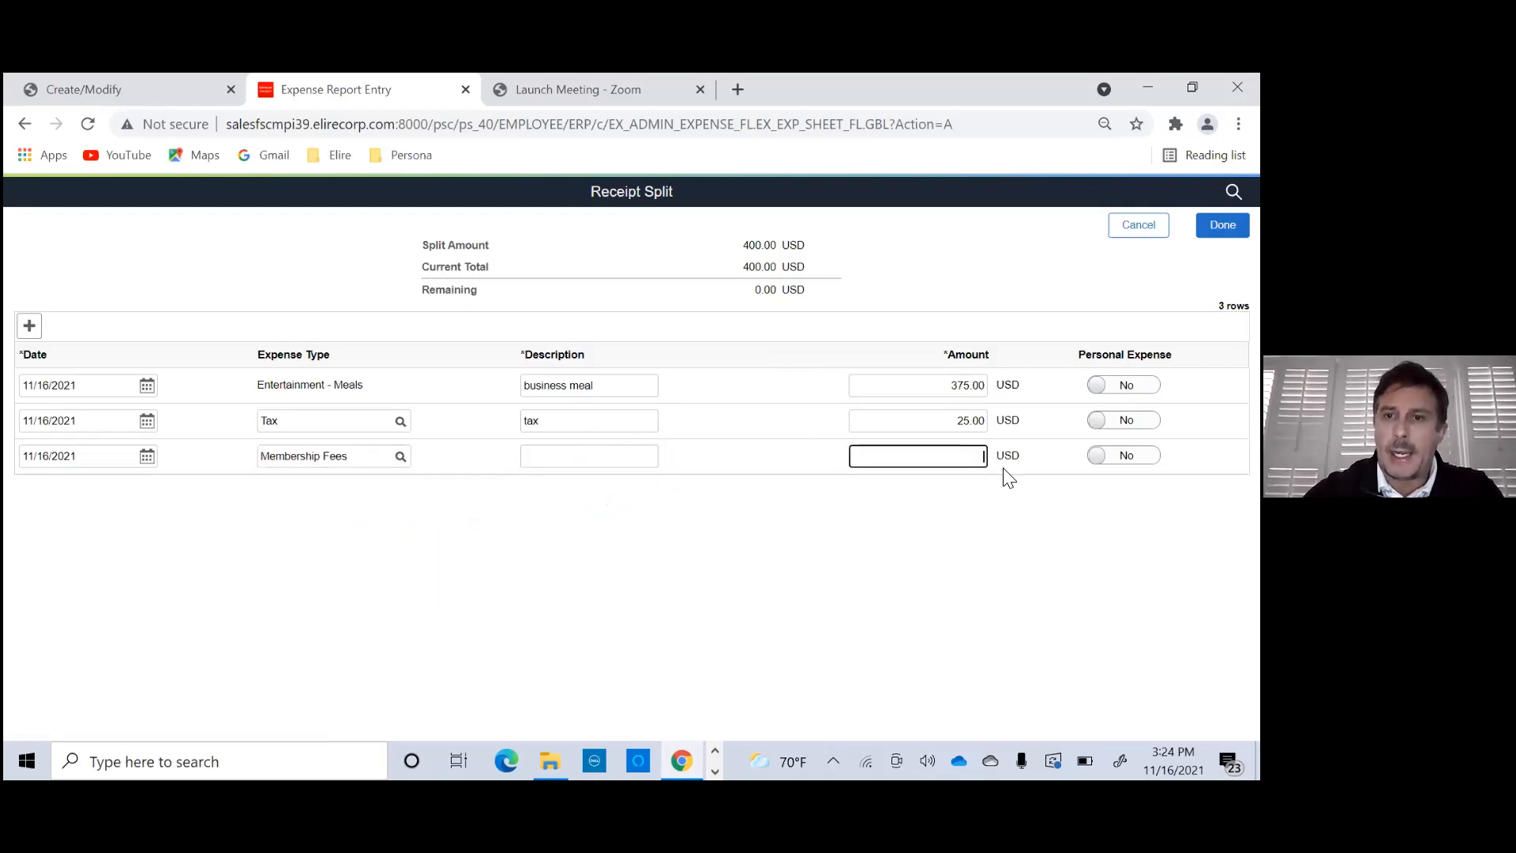
{"action": "type", "text": "10"}
- Set the Tax row to 15.00 USD, mark the Membership Fees row as a personal expense and complete the receipt split
{"action": "left_click", "coordinate": [956, 420]}
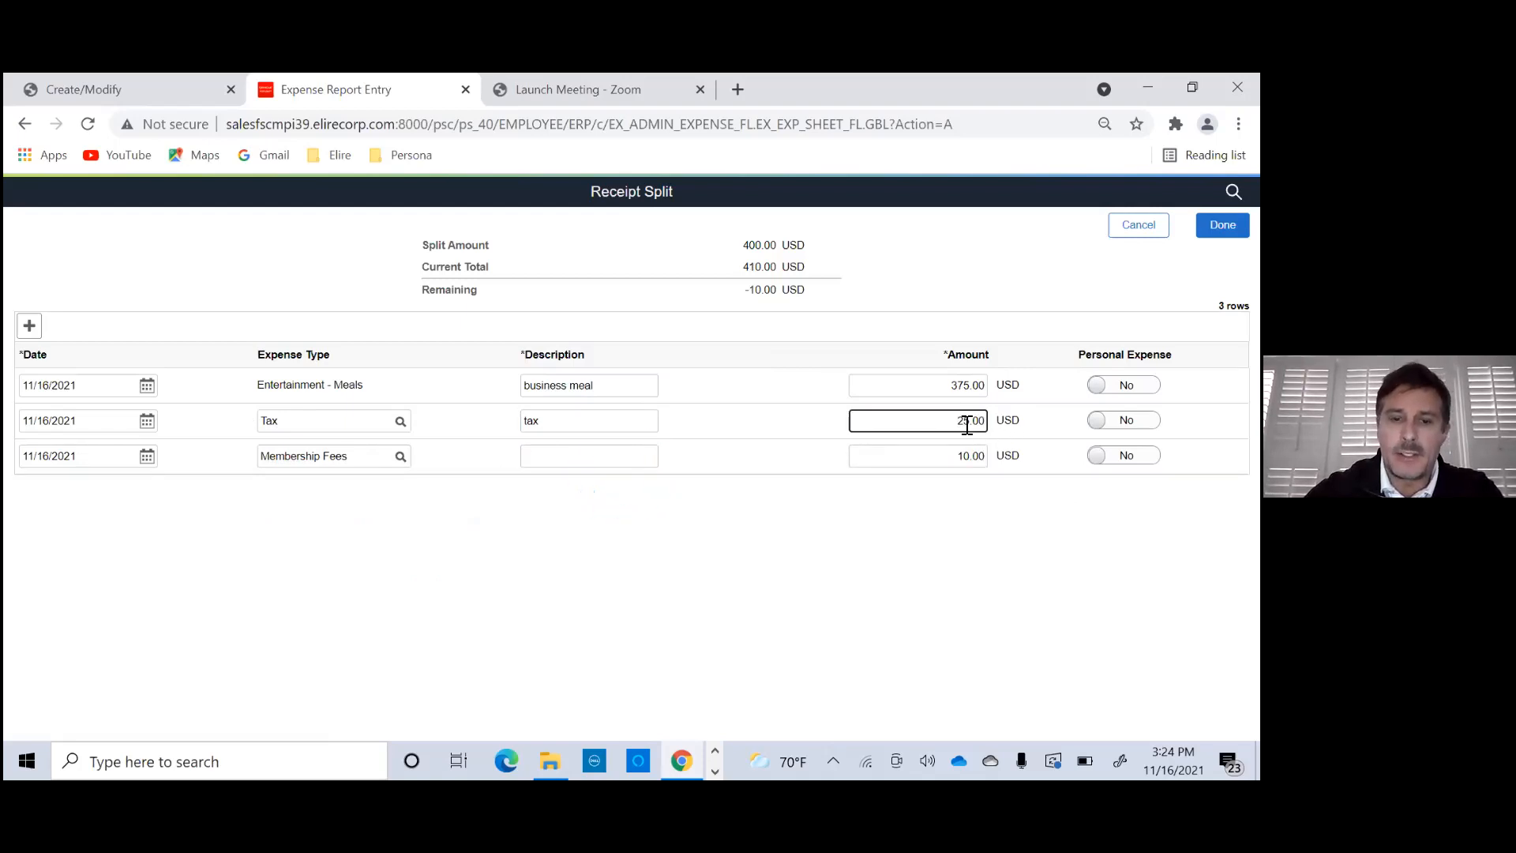
{"action": "key", "text": "BackSpace"}
{"action": "type", "text": "1"}
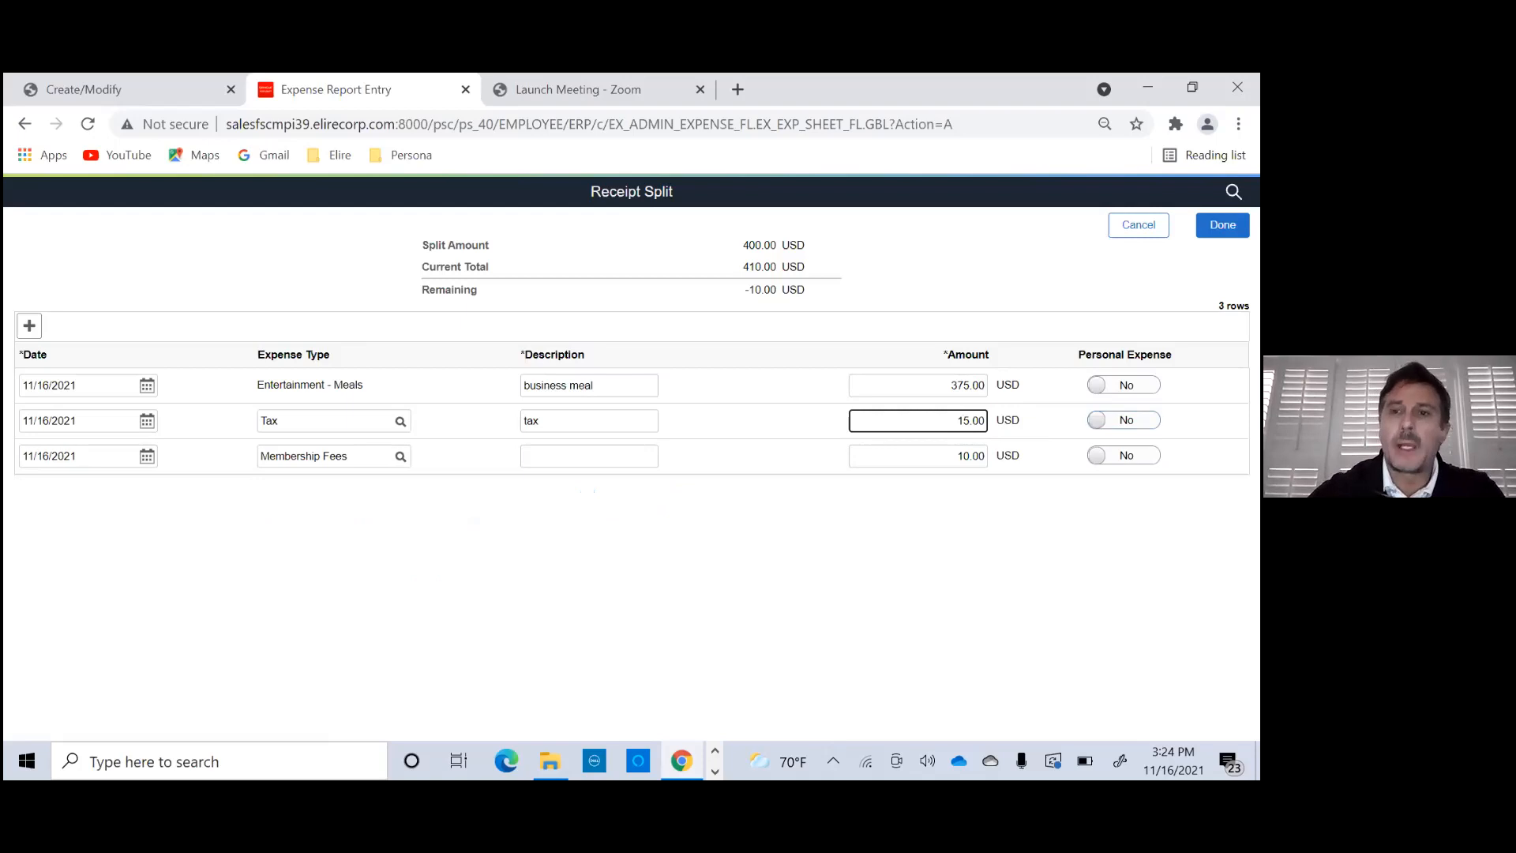
{"action": "left_click", "coordinate": [1124, 456]}
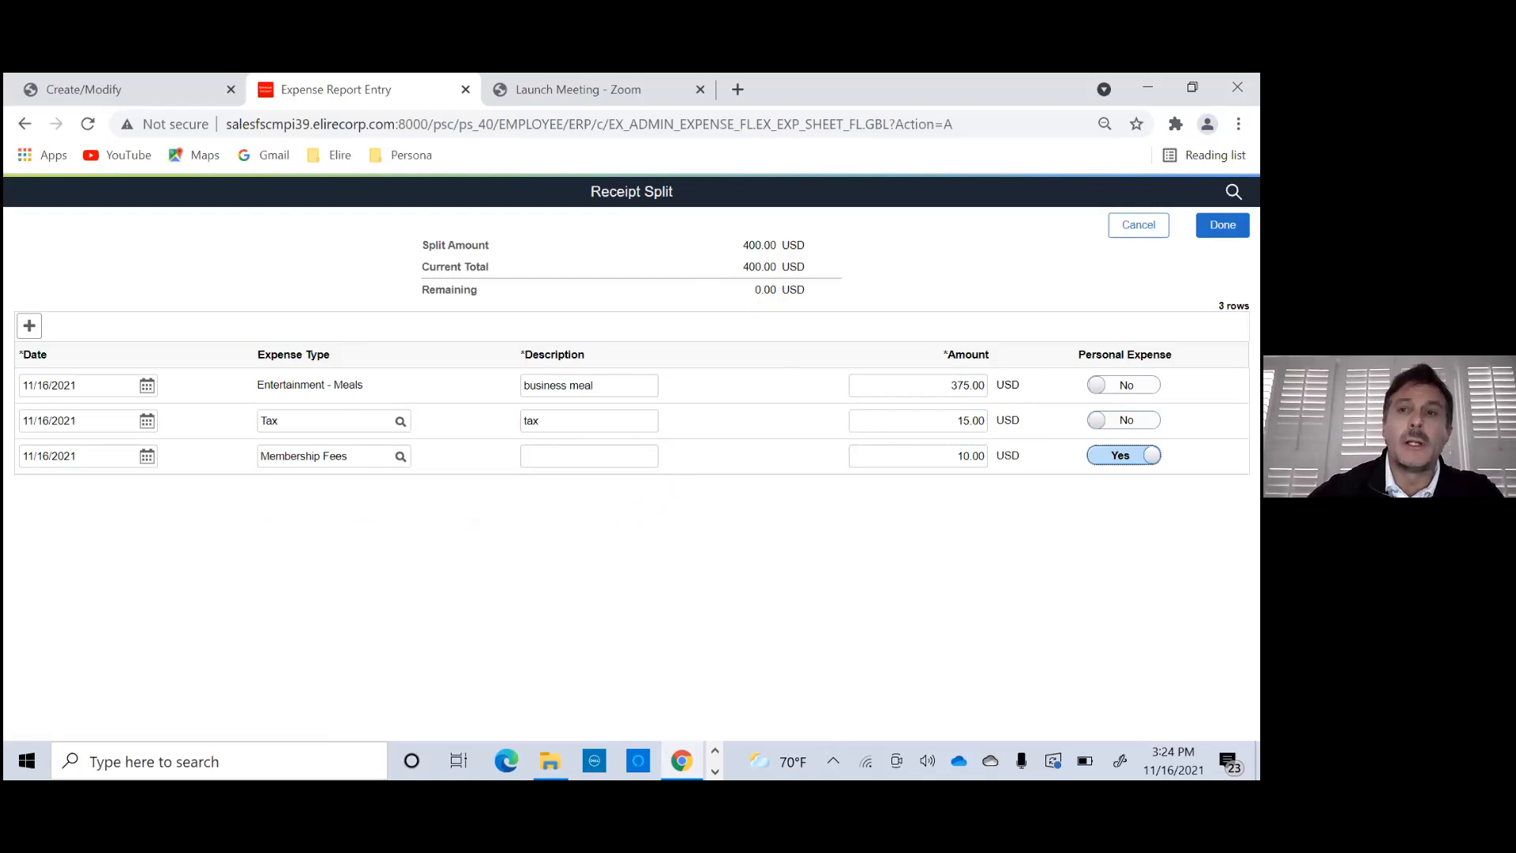
{"action": "left_click", "coordinate": [1222, 225]}
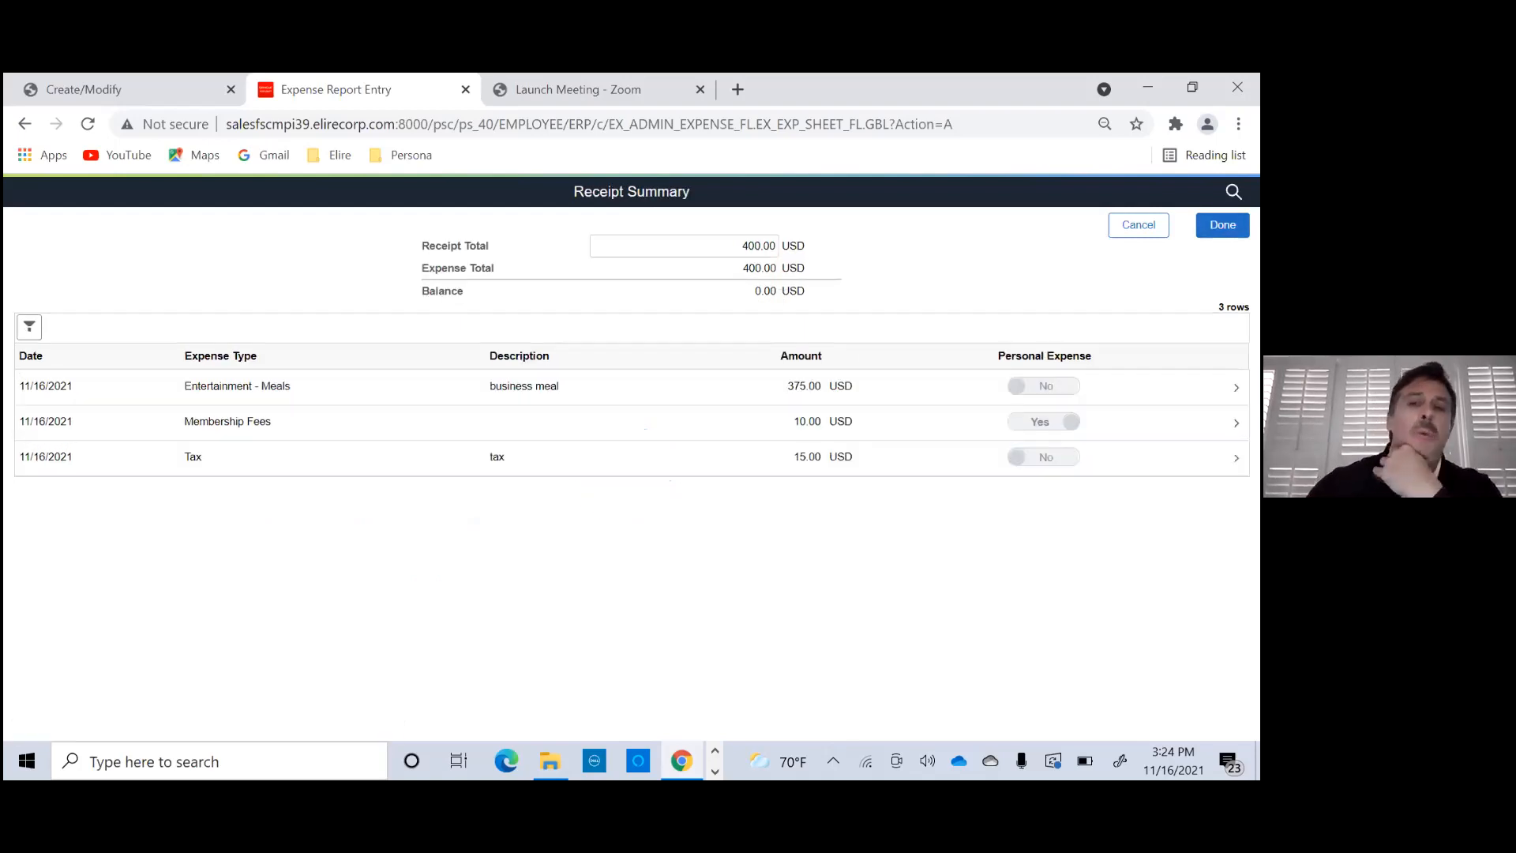
{"action": "left_click", "coordinate": [1223, 225]}
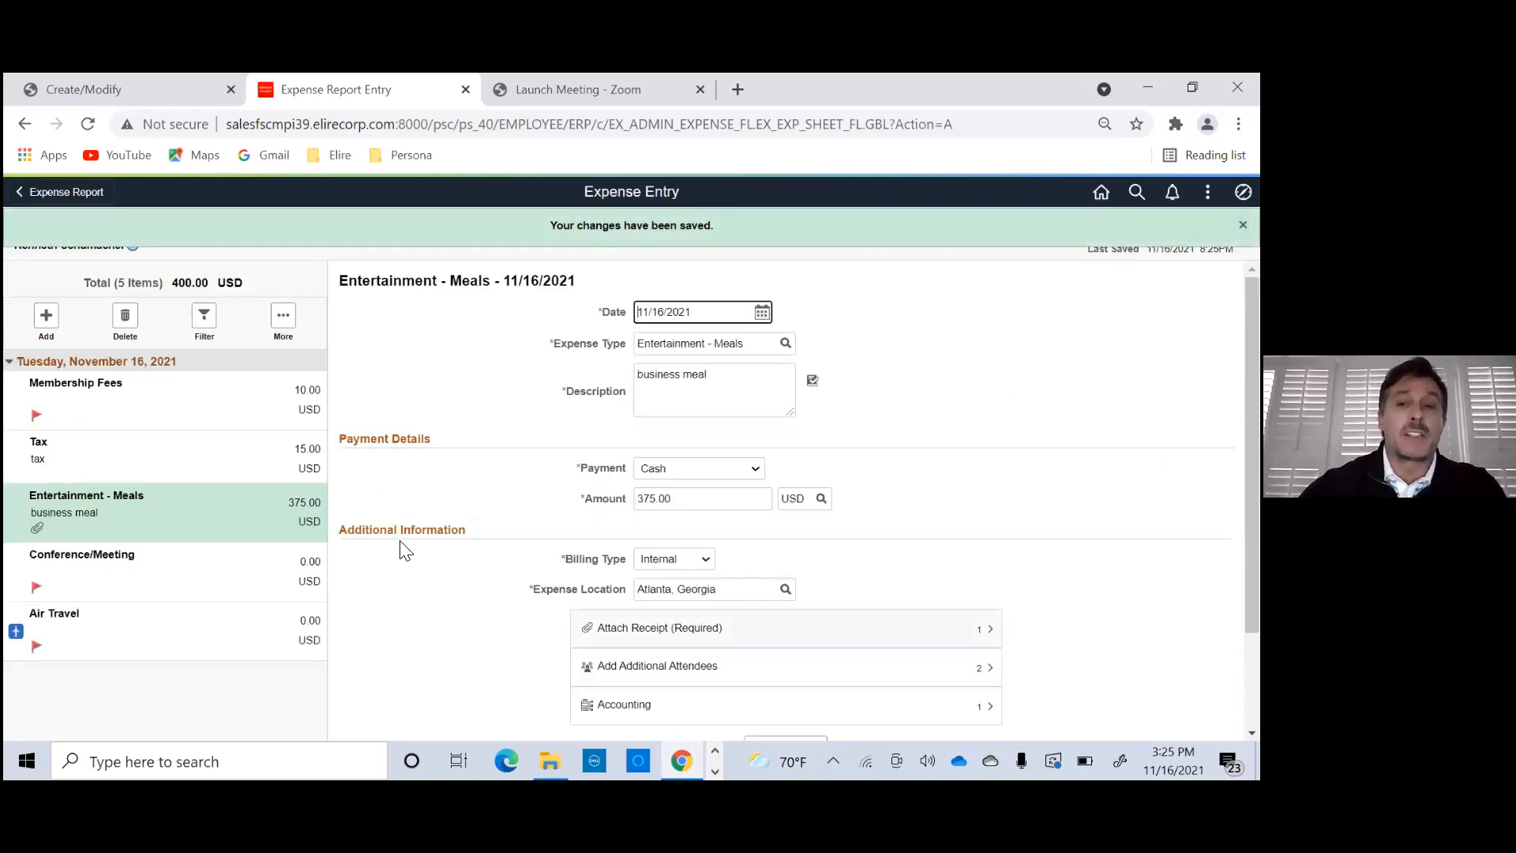
- Fill in the Membership Fees line with the description "fees" and the non-preferred merchant "fees"
{"action": "scroll", "coordinate": [594, 490], "scroll_direction": "down", "scroll_amount": 2}
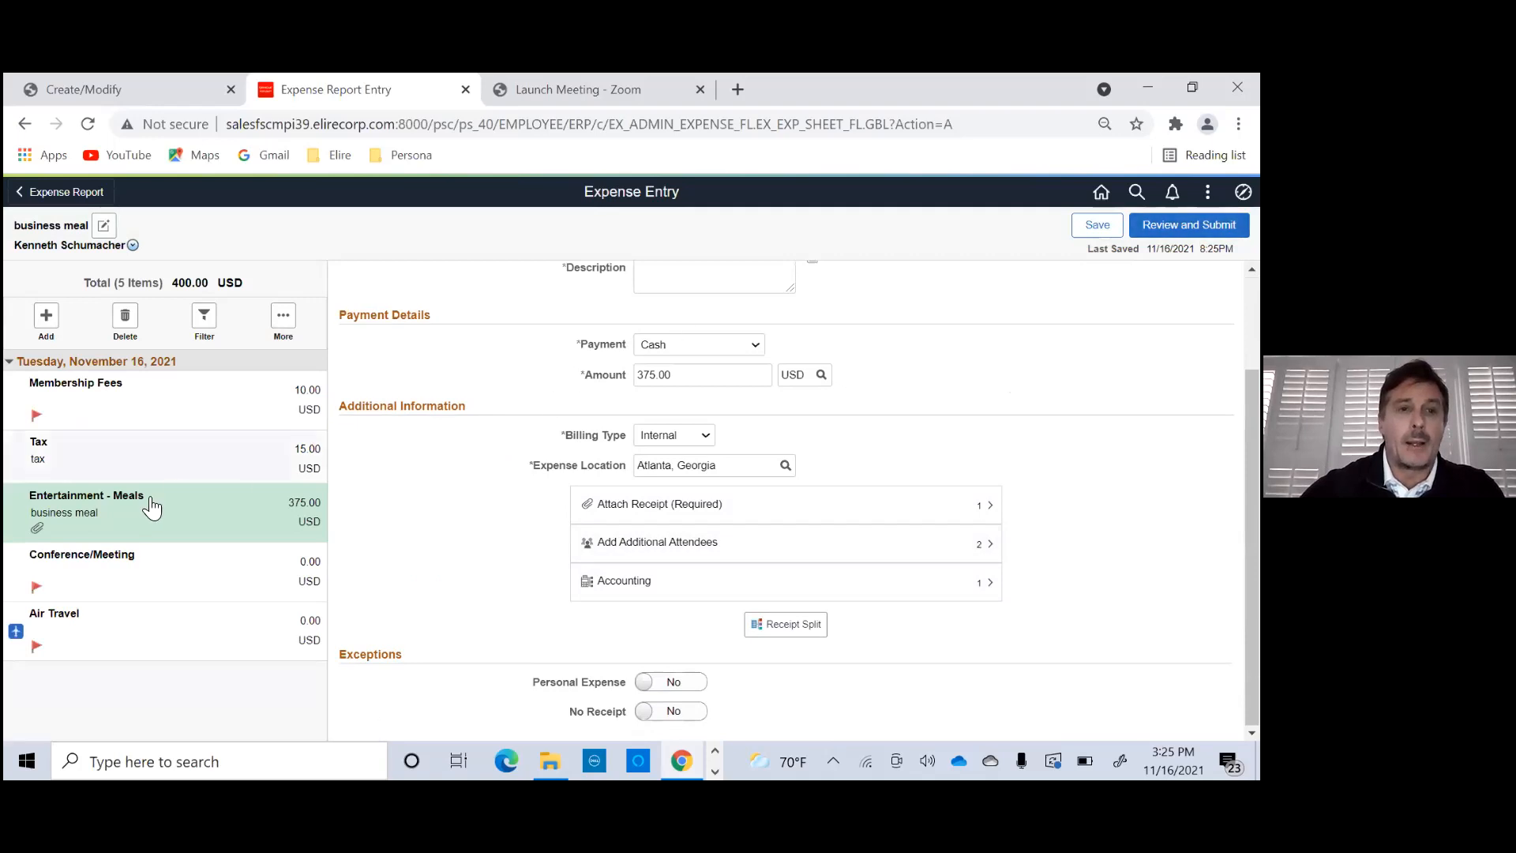
{"action": "left_click", "coordinate": [135, 582]}
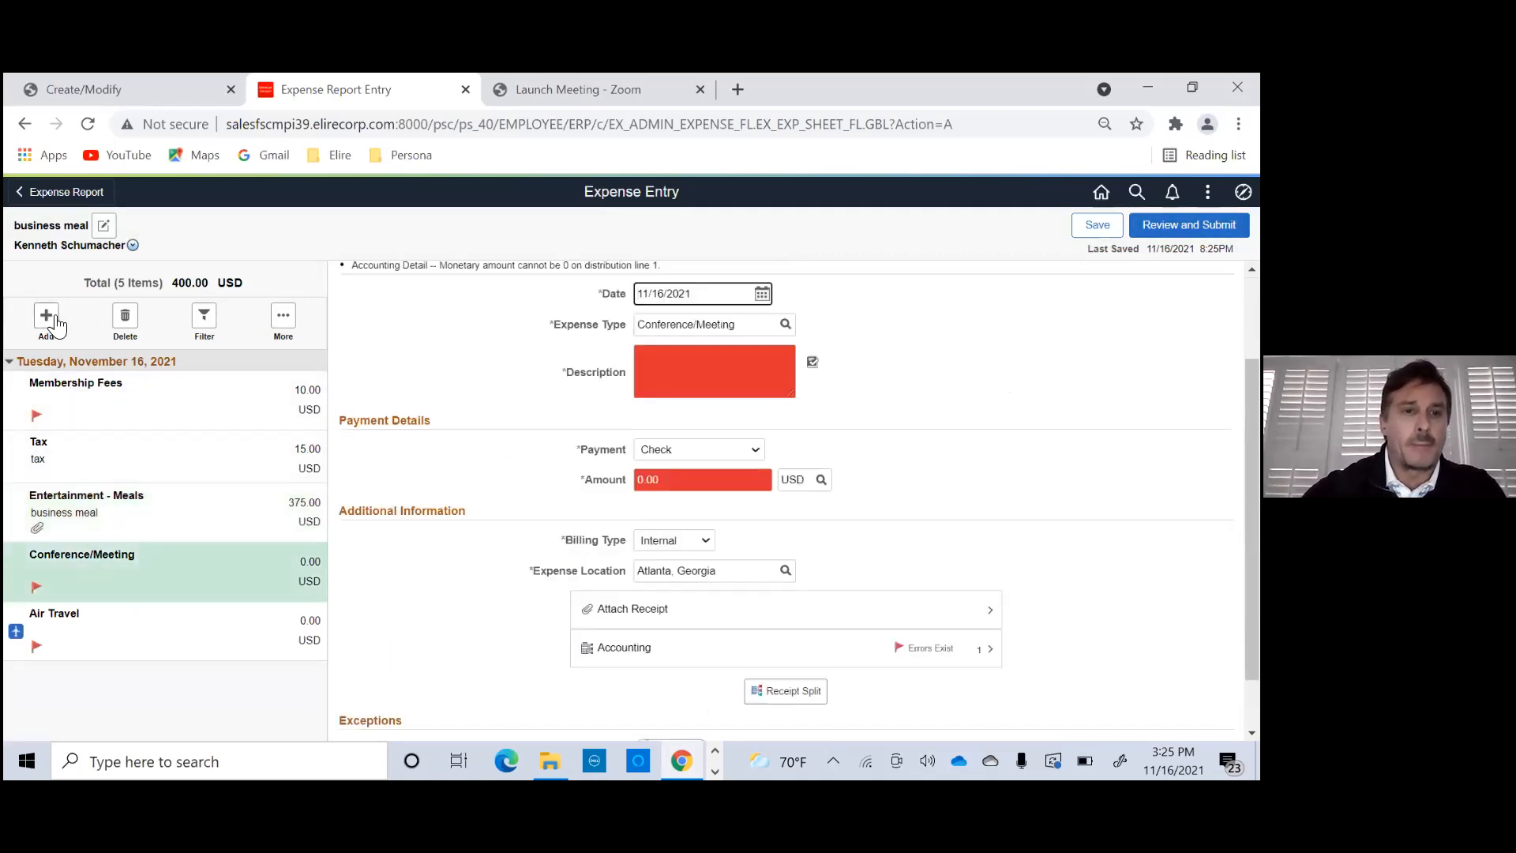
{"action": "left_click", "coordinate": [101, 417]}
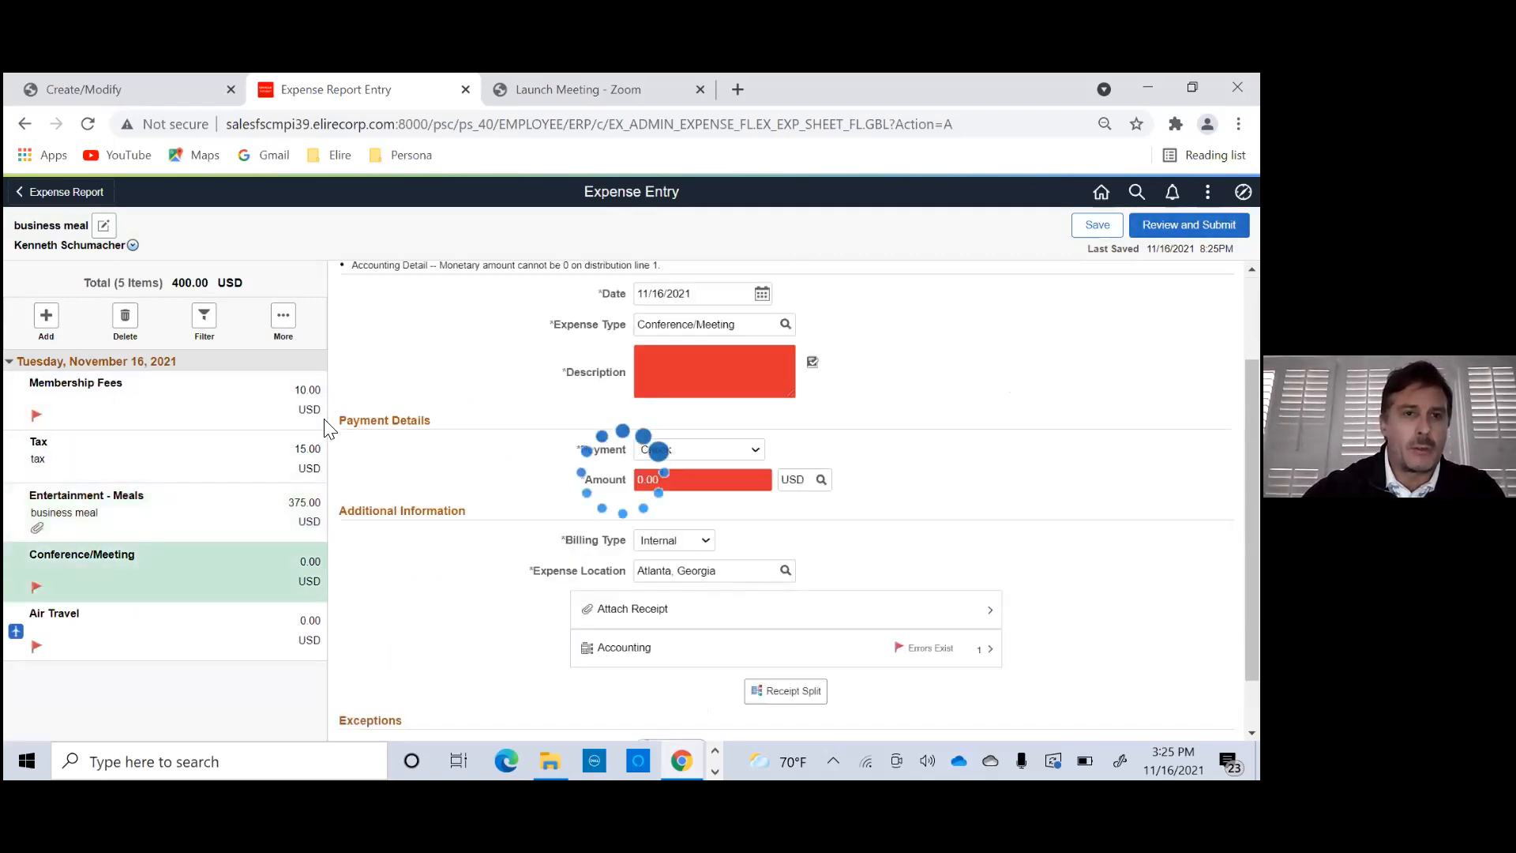
{"action": "left_click", "coordinate": [688, 363]}
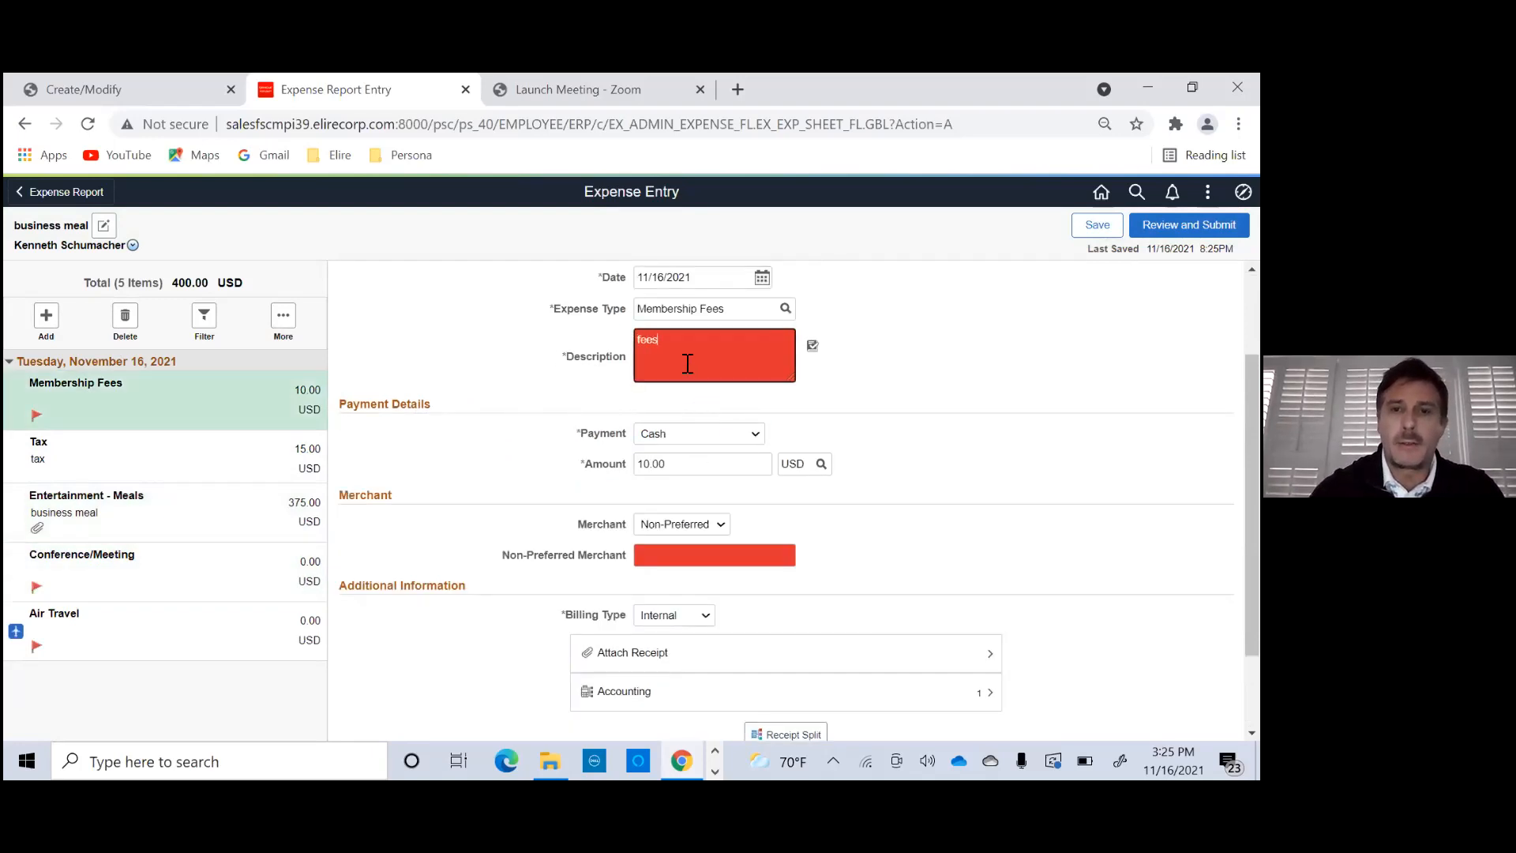
{"action": "left_click", "coordinate": [646, 558]}
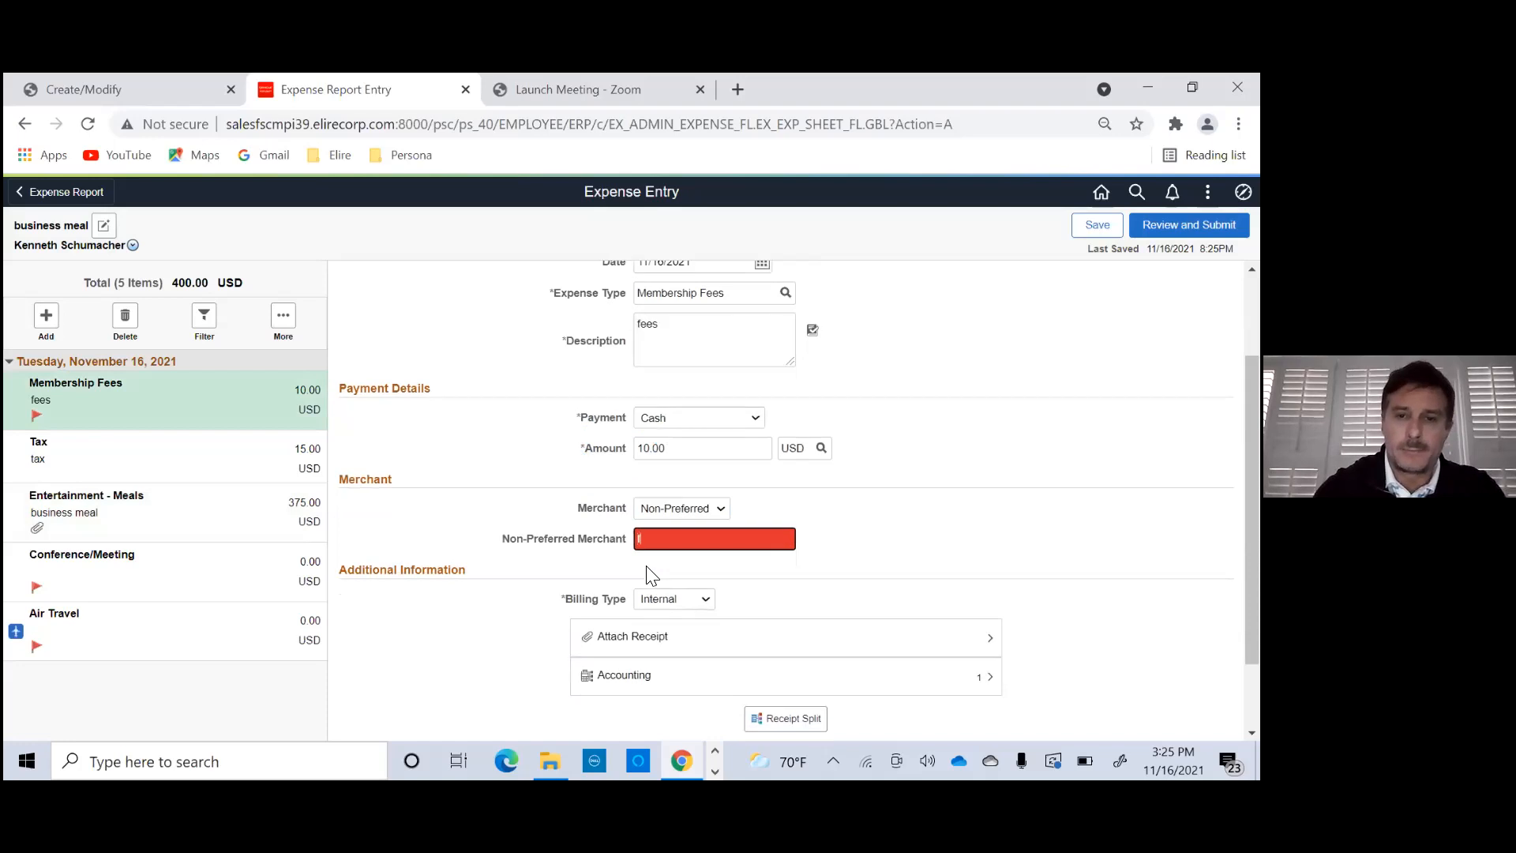
{"action": "key", "text": "Tab"}
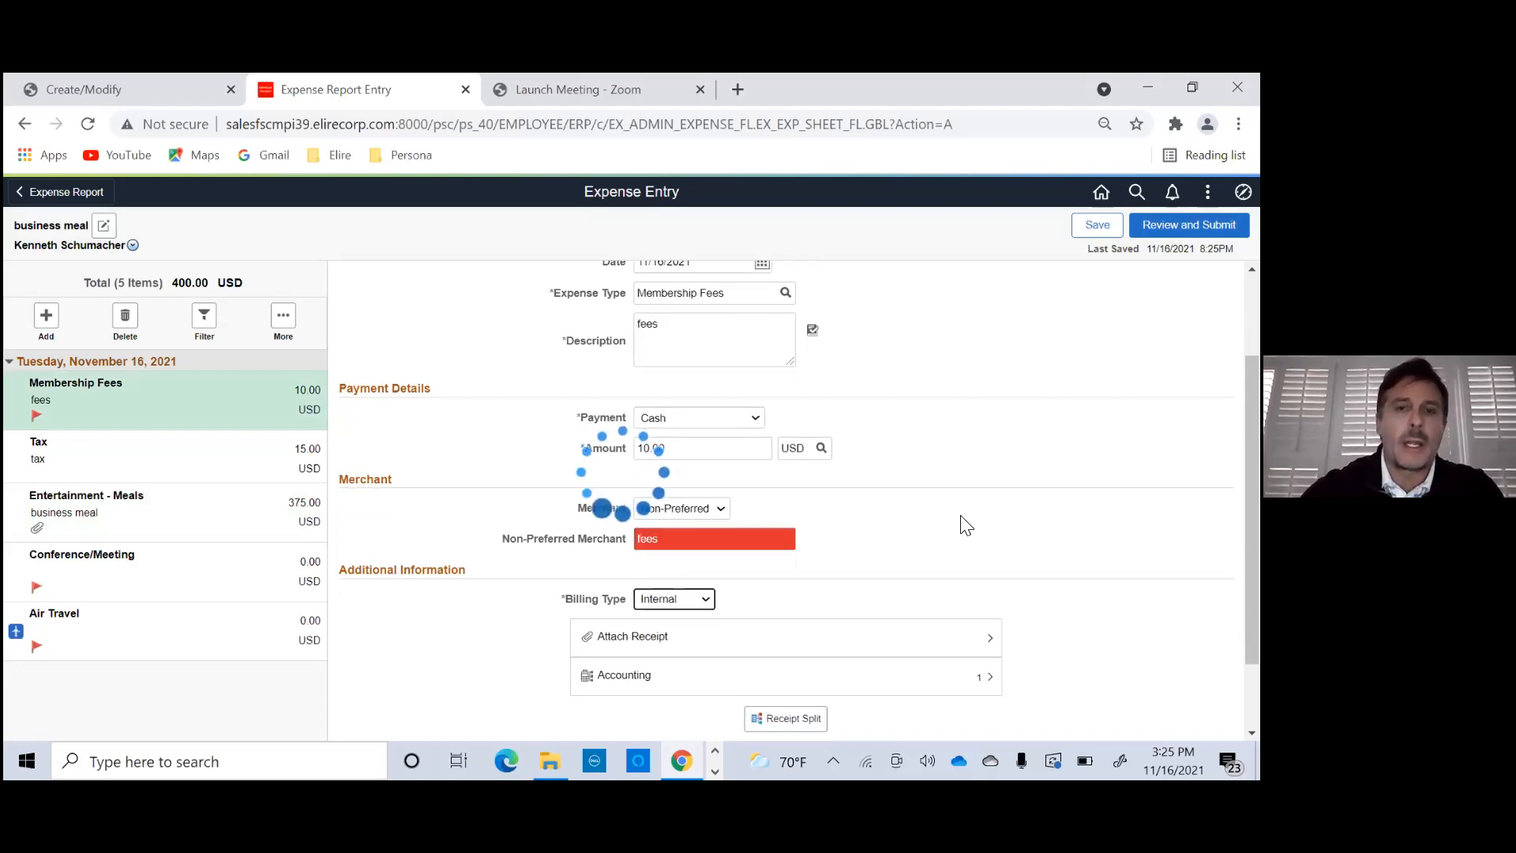
{"action": "scroll", "coordinate": [595, 468], "scroll_direction": "down", "scroll_amount": 1}
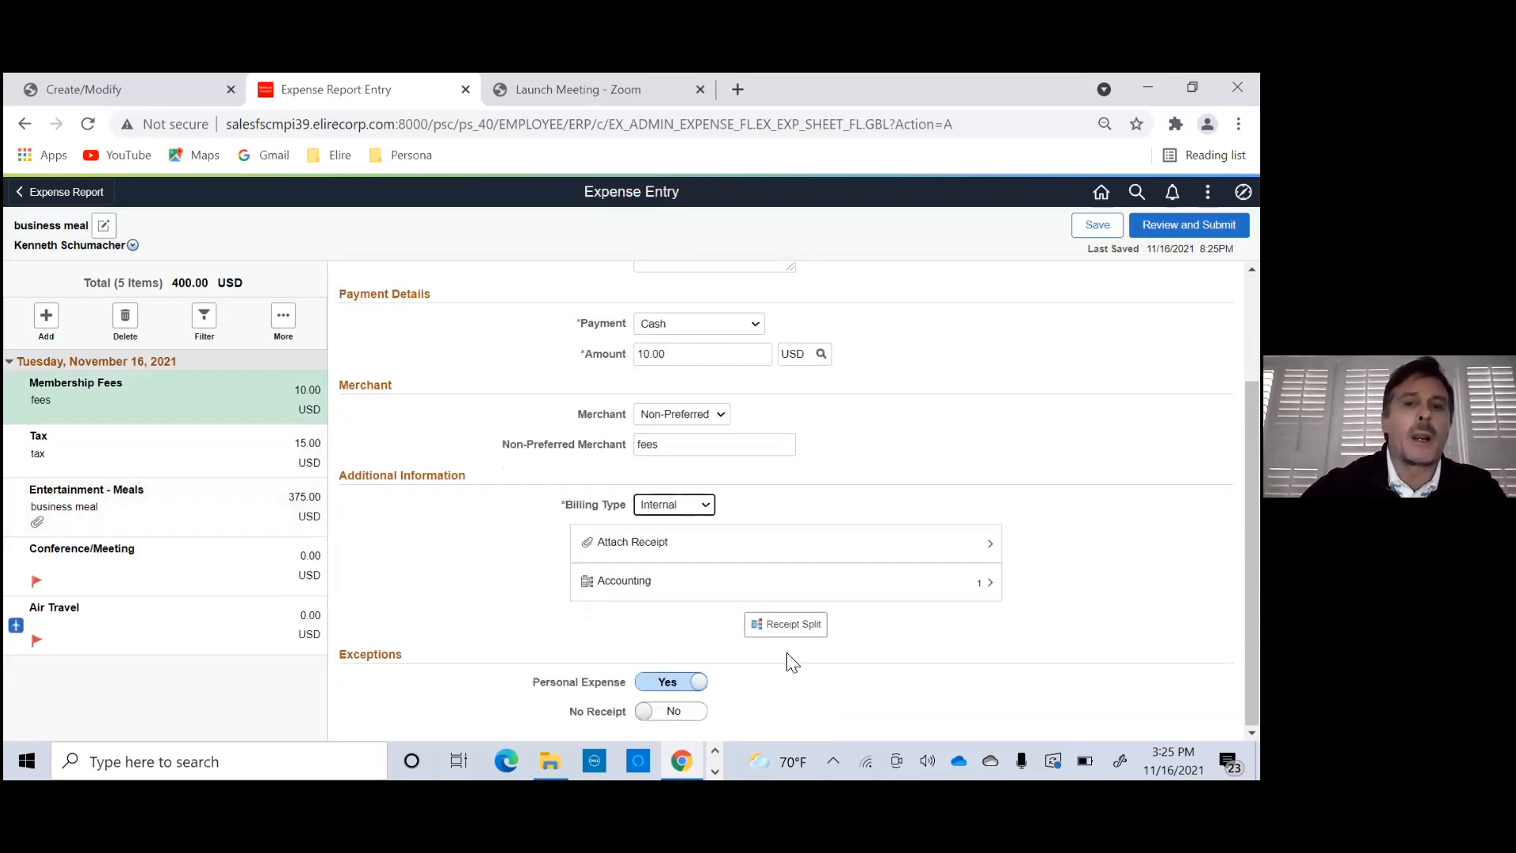
- Delete the Conference/Meeting and Air Travel lines from the expense report
{"action": "left_click", "coordinate": [125, 588]}
{"action": "left_click", "coordinate": [125, 319]}
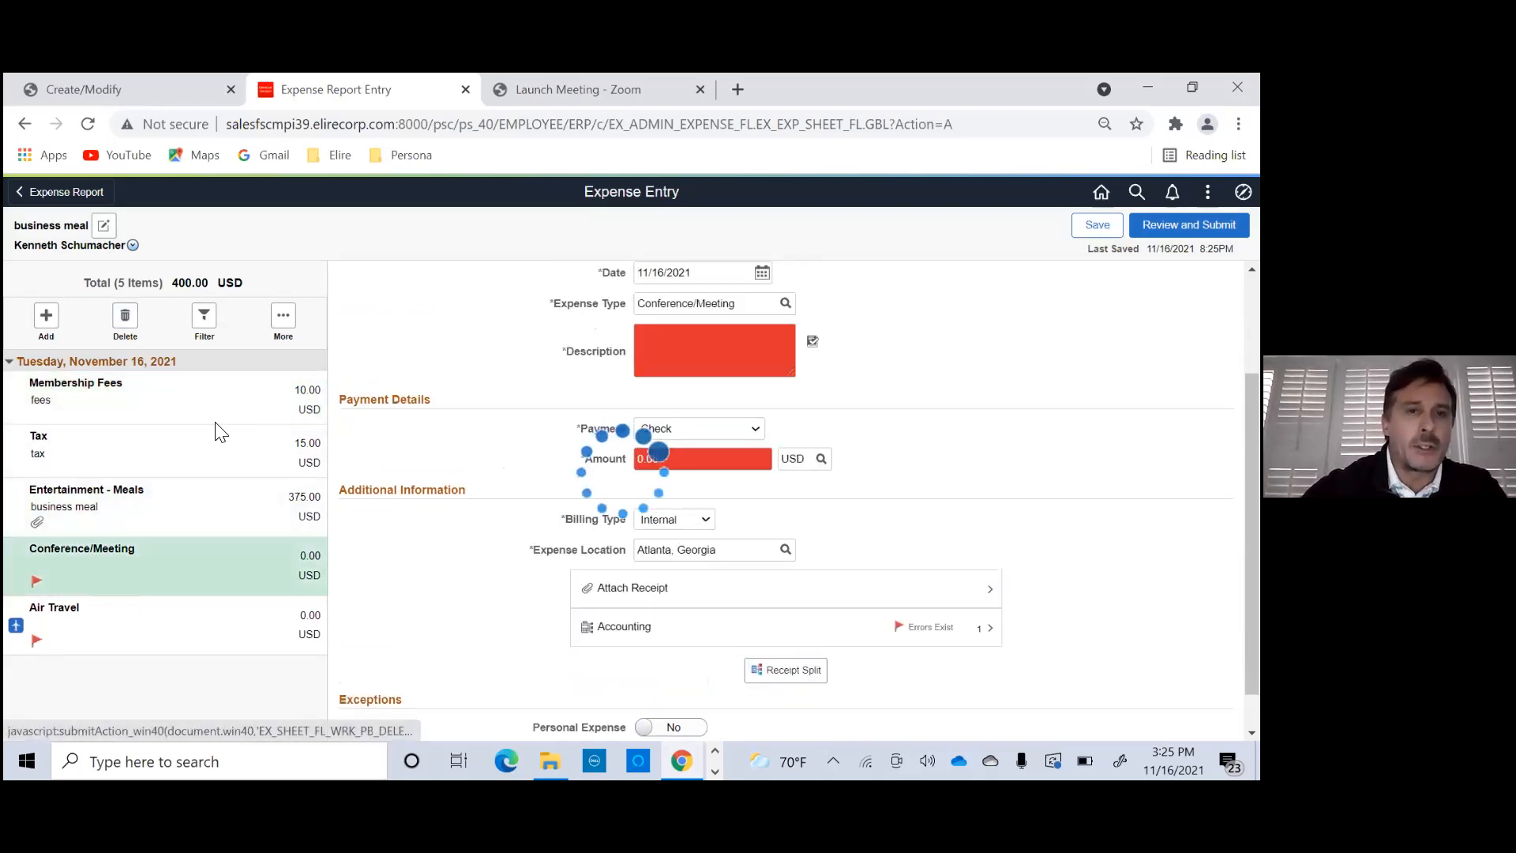
{"action": "left_click", "coordinate": [596, 481]}
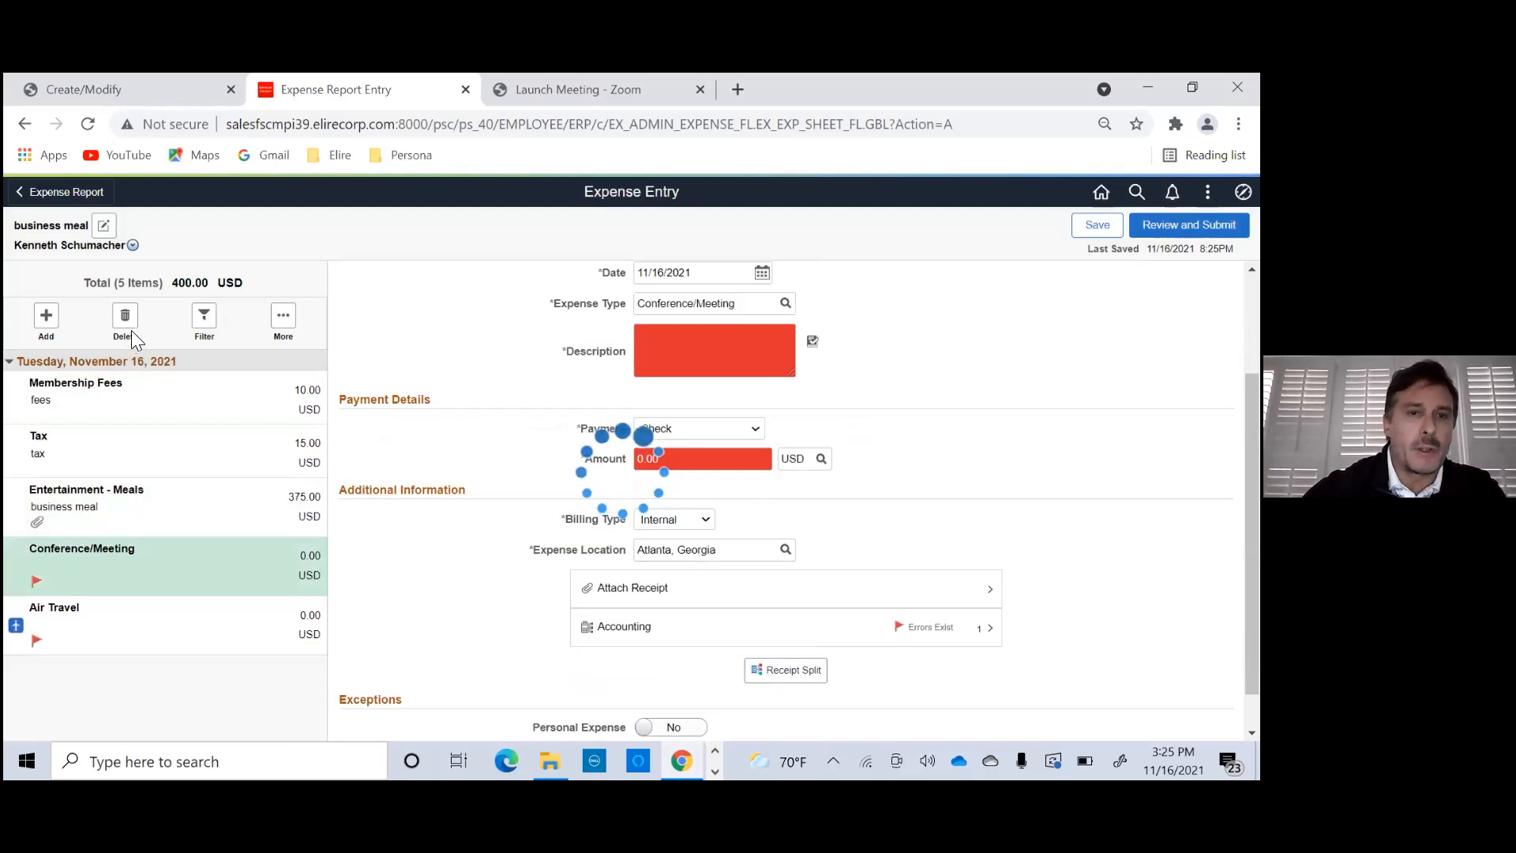
{"action": "left_click", "coordinate": [124, 320]}
{"action": "left_click", "coordinate": [593, 485]}
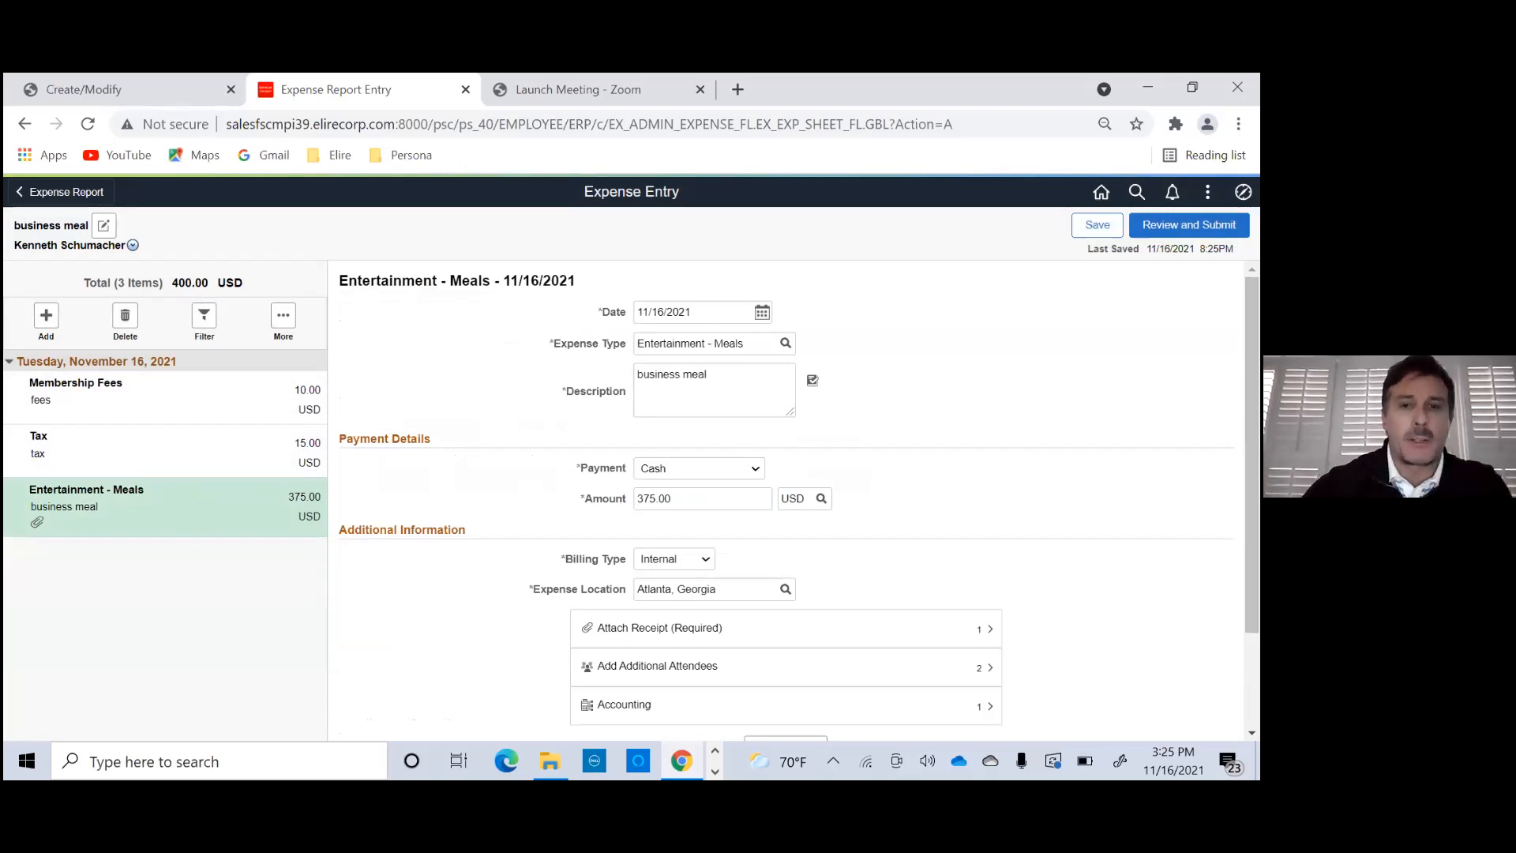
- Save the expense report and open its review summary to check the total before submission
{"action": "scroll", "coordinate": [995, 545], "scroll_direction": "down", "scroll_amount": 3}
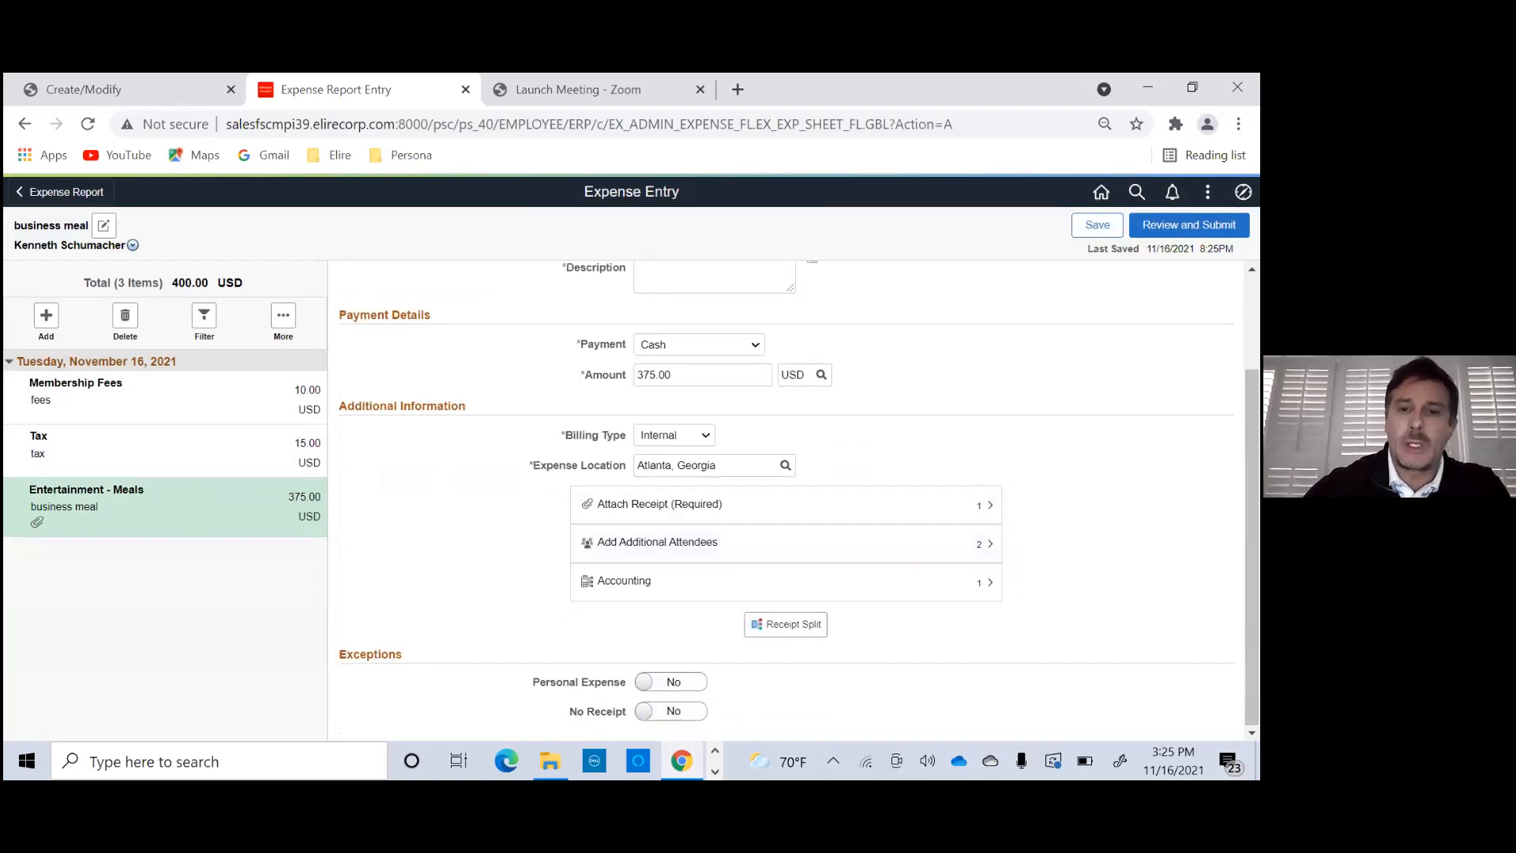
{"action": "left_click", "coordinate": [1098, 225]}
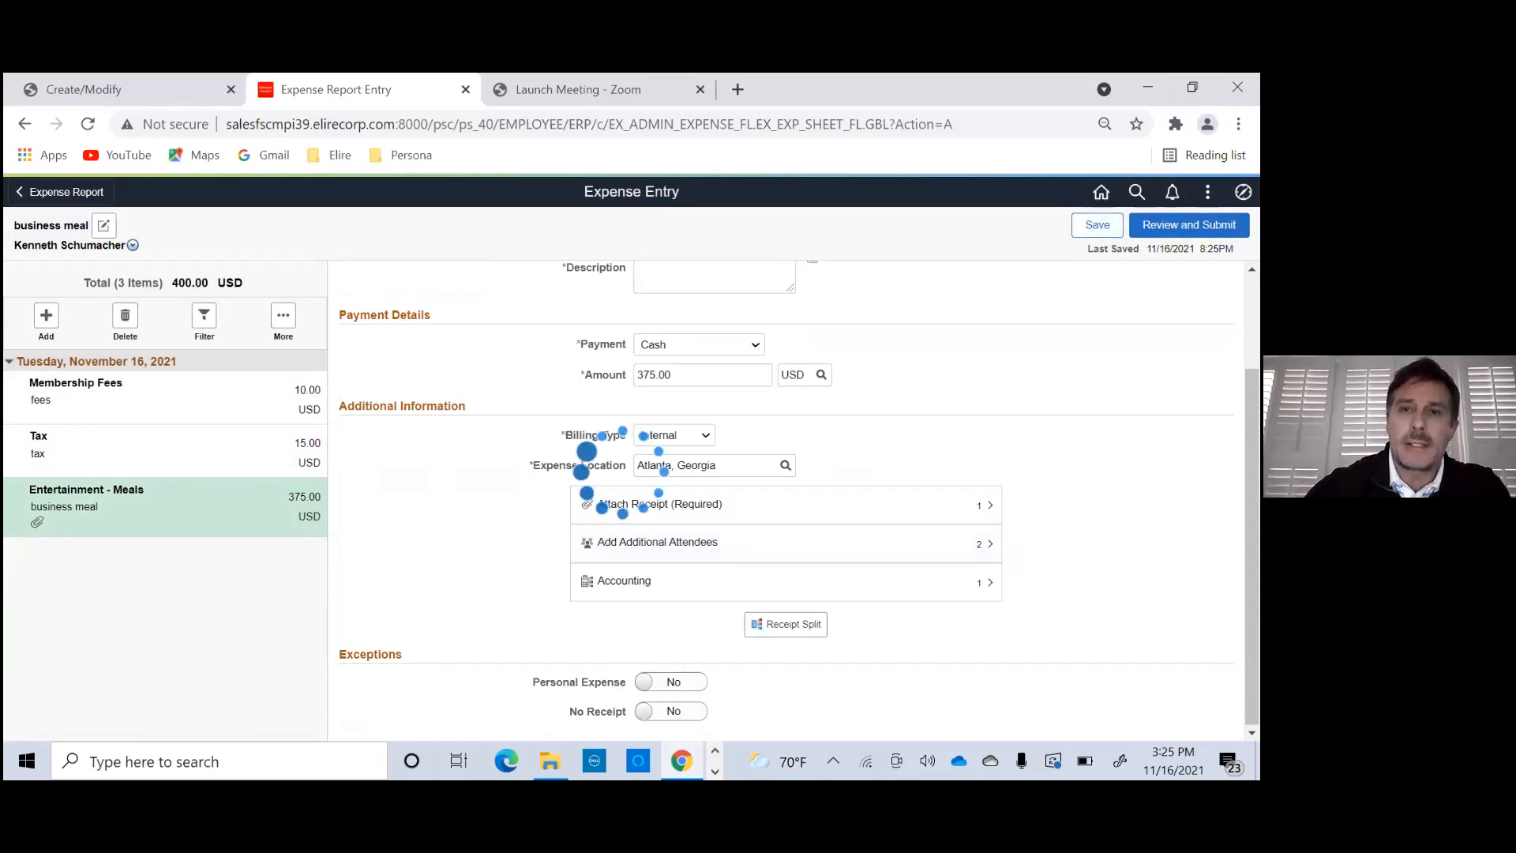
{"action": "left_click", "coordinate": [1189, 225]}
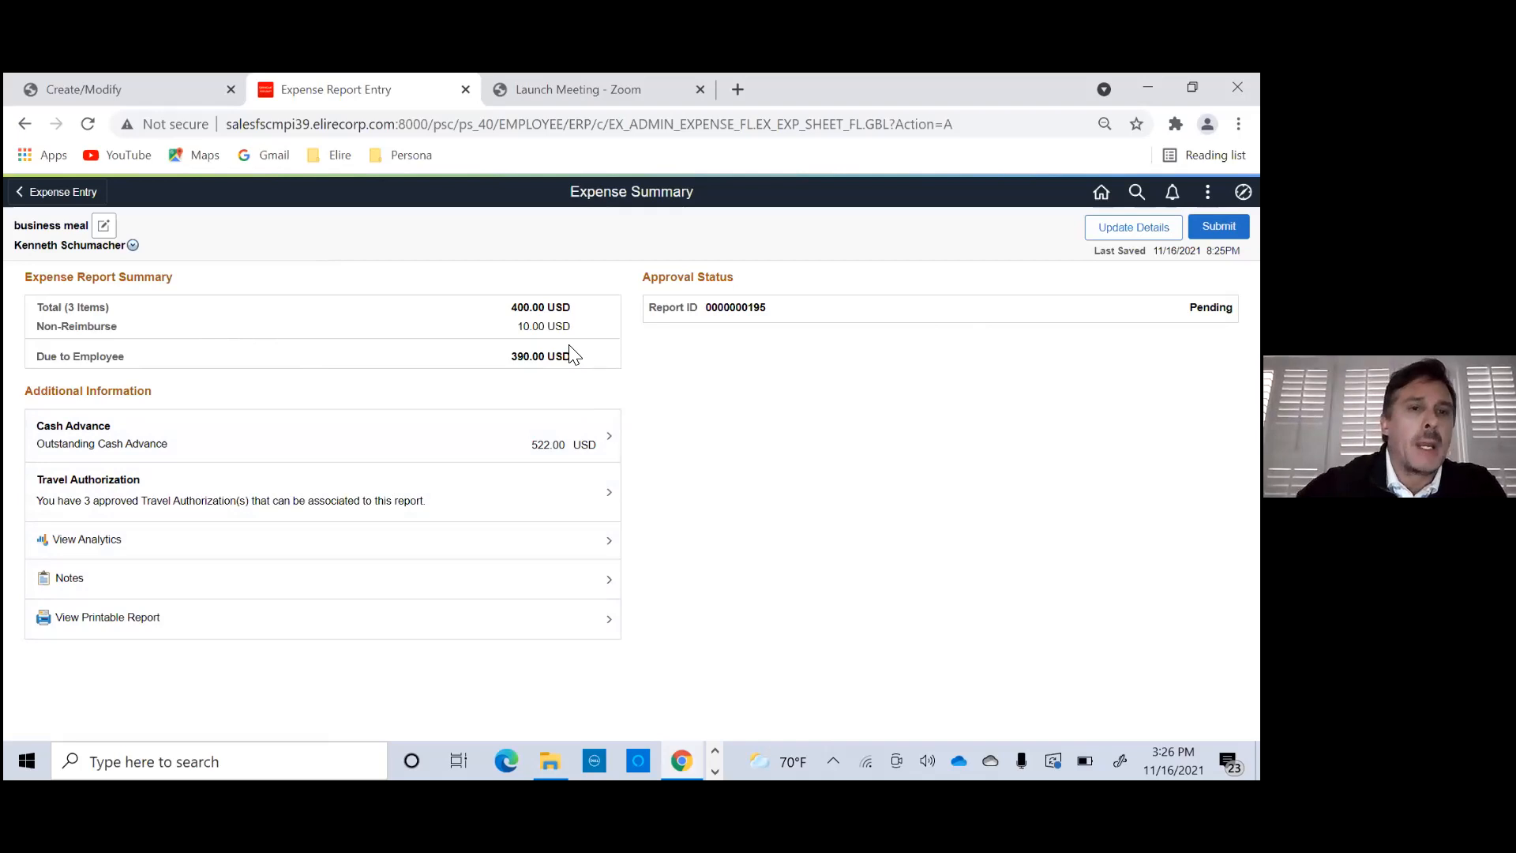
{"action": "left_click_drag", "start_coordinate": [510, 309], "coordinate": [576, 312]}
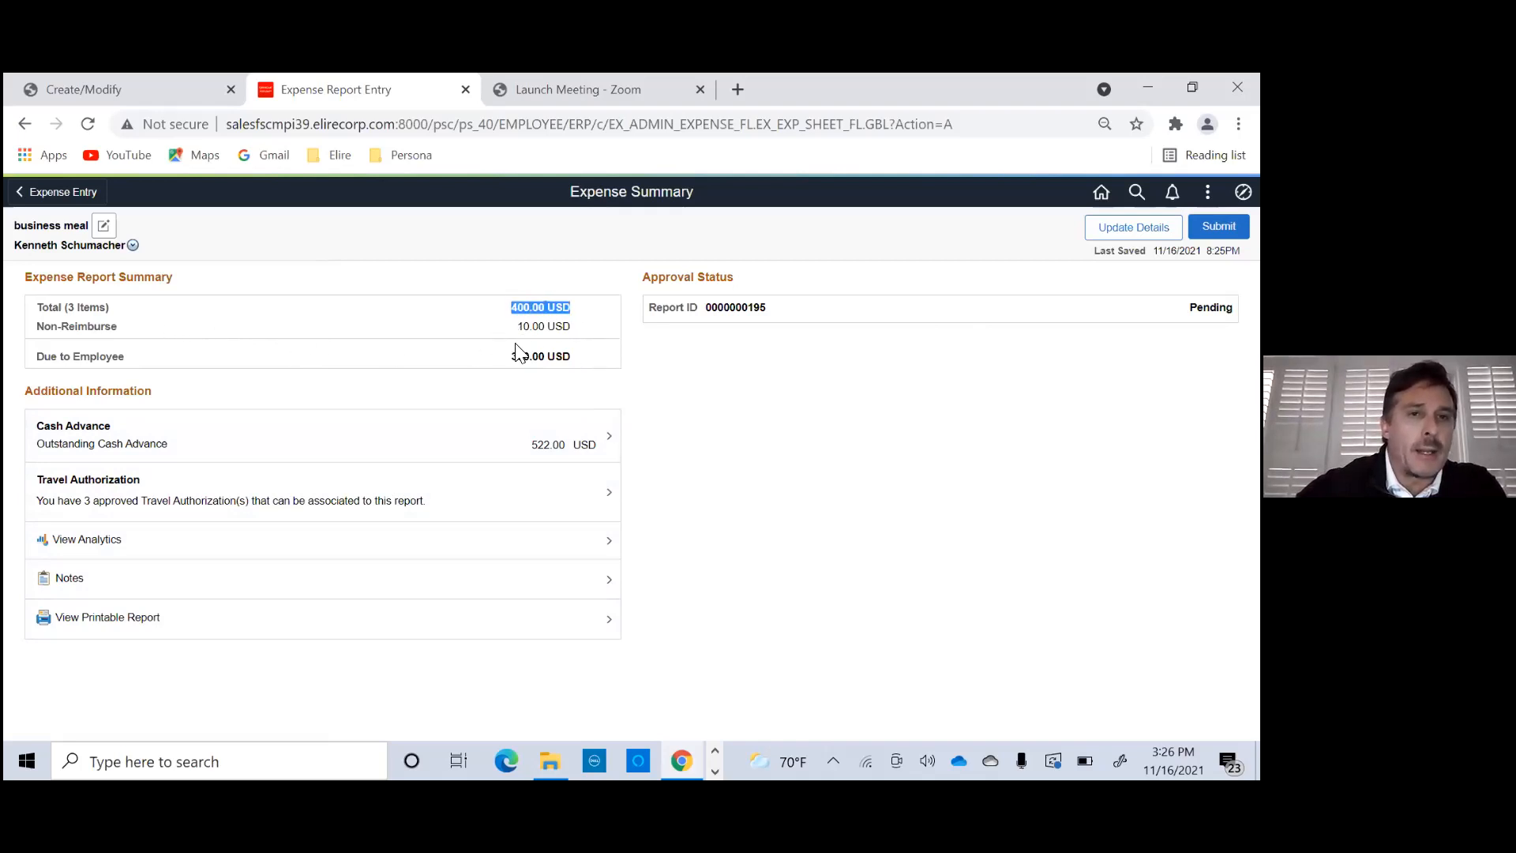
- Check the business meal report's non-reimbursable amount and amount due to the employee, then submit the report and certify its accuracy
{"action": "left_click_drag", "start_coordinate": [520, 327], "coordinate": [581, 341]}
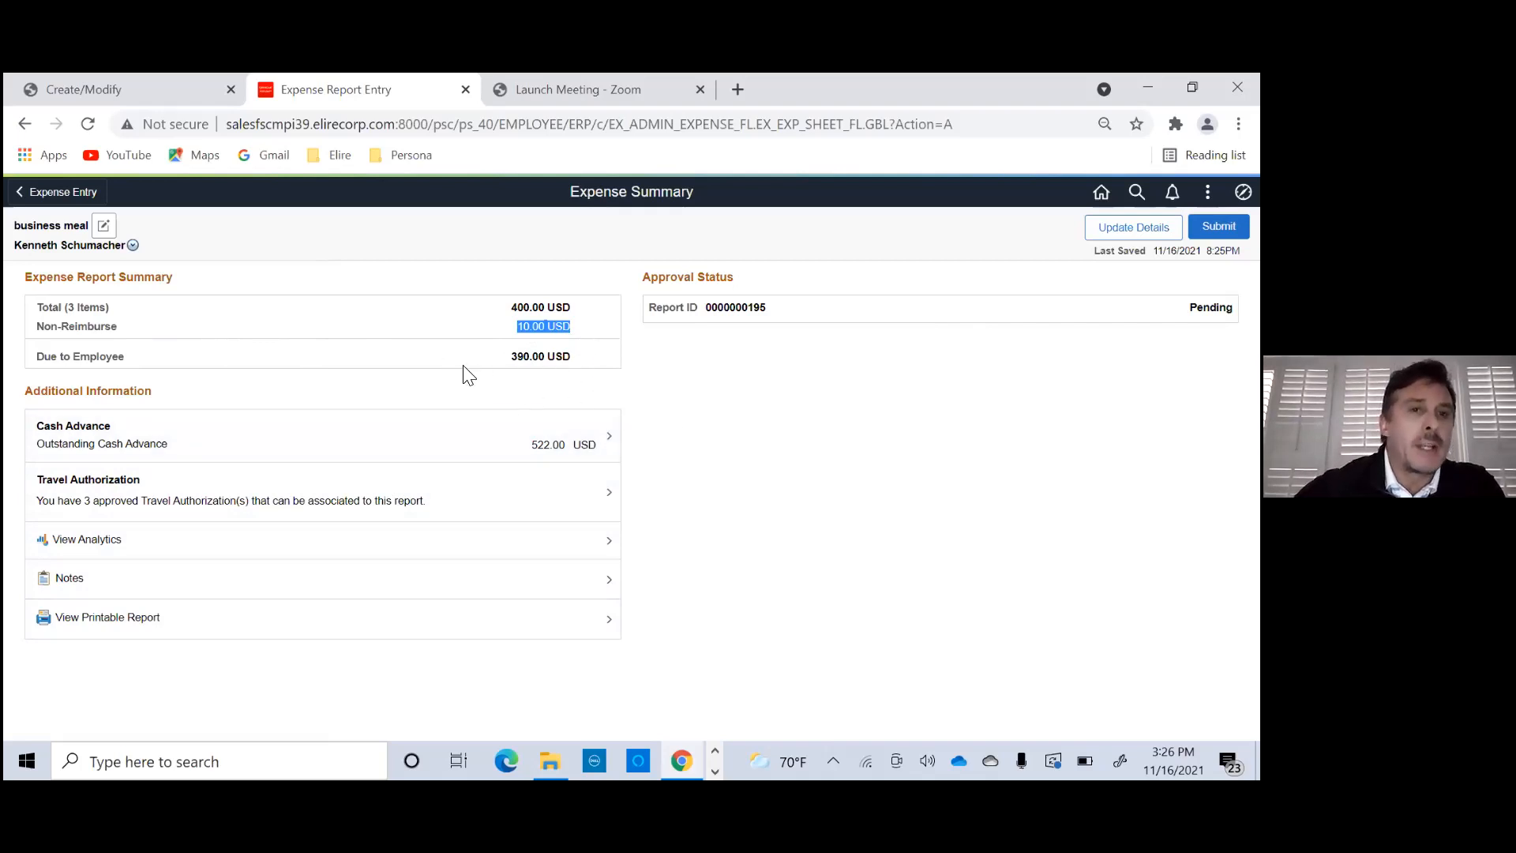
{"action": "left_click_drag", "start_coordinate": [510, 357], "coordinate": [586, 364]}
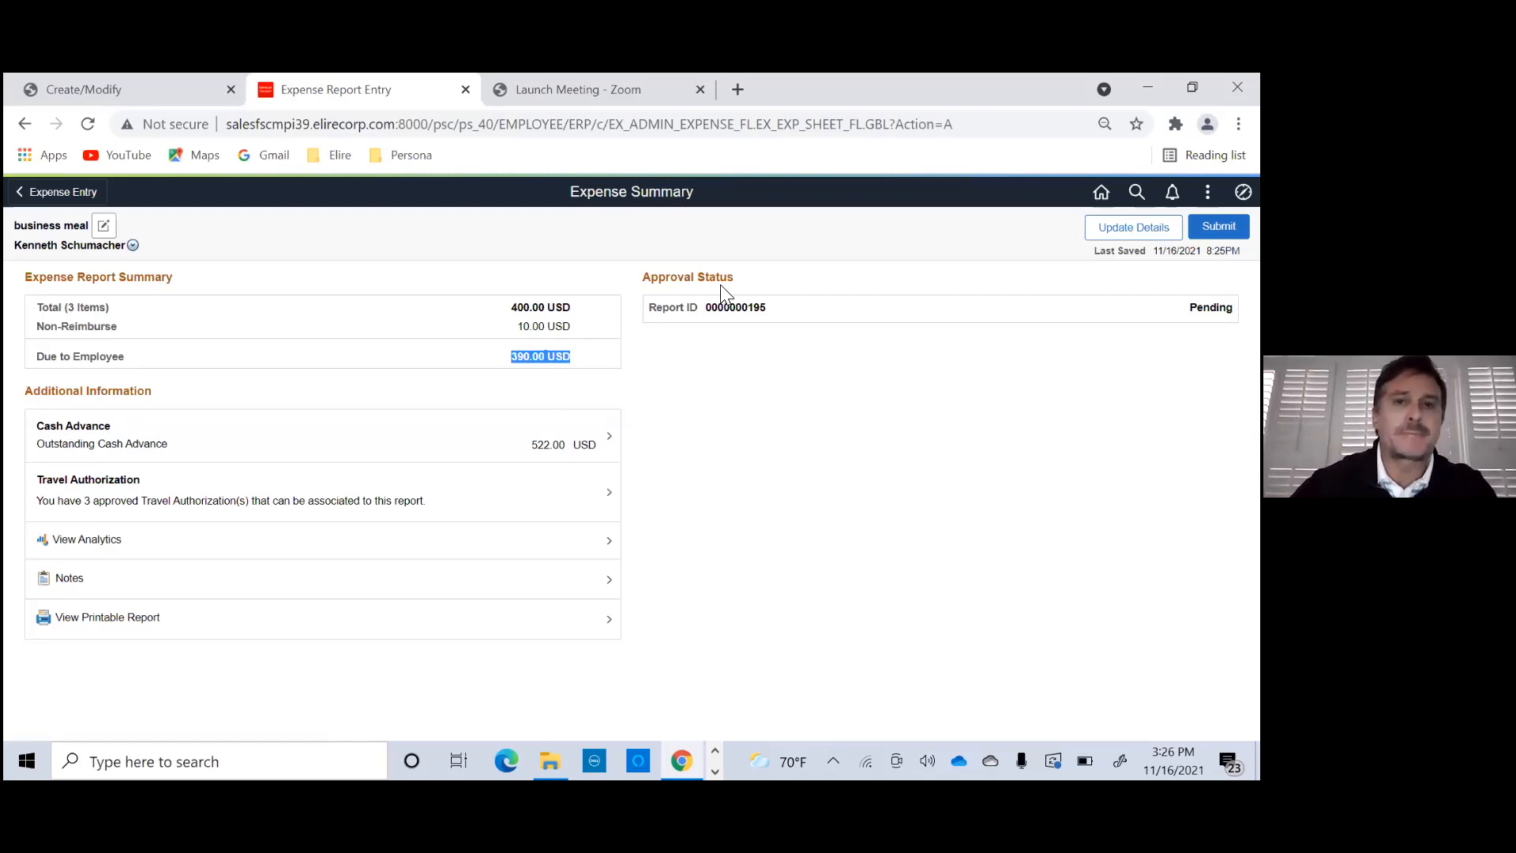
{"action": "left_click", "coordinate": [1218, 227]}
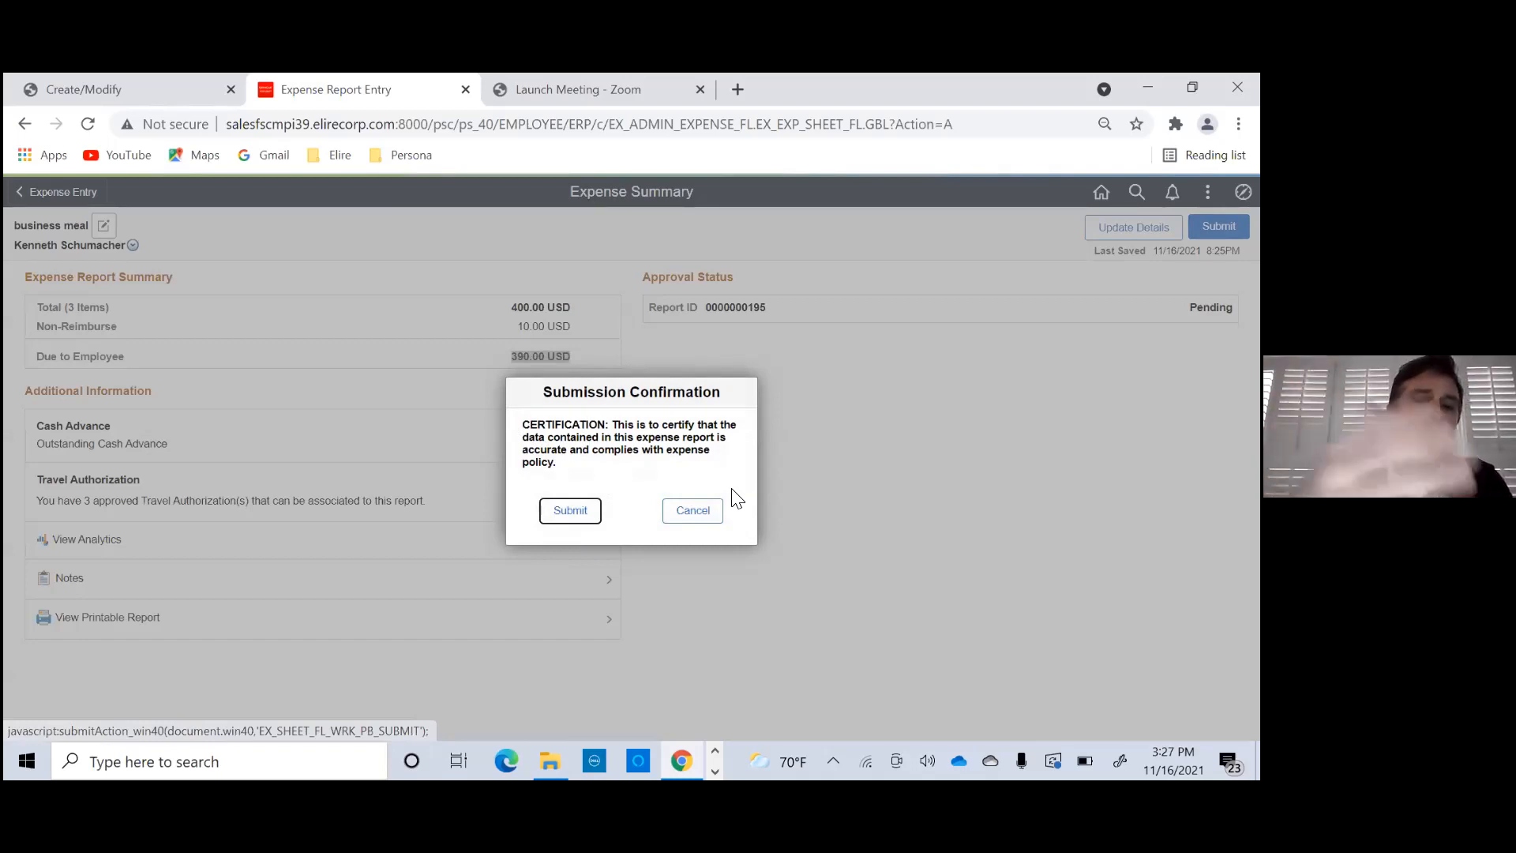
{"action": "left_click", "coordinate": [568, 512]}
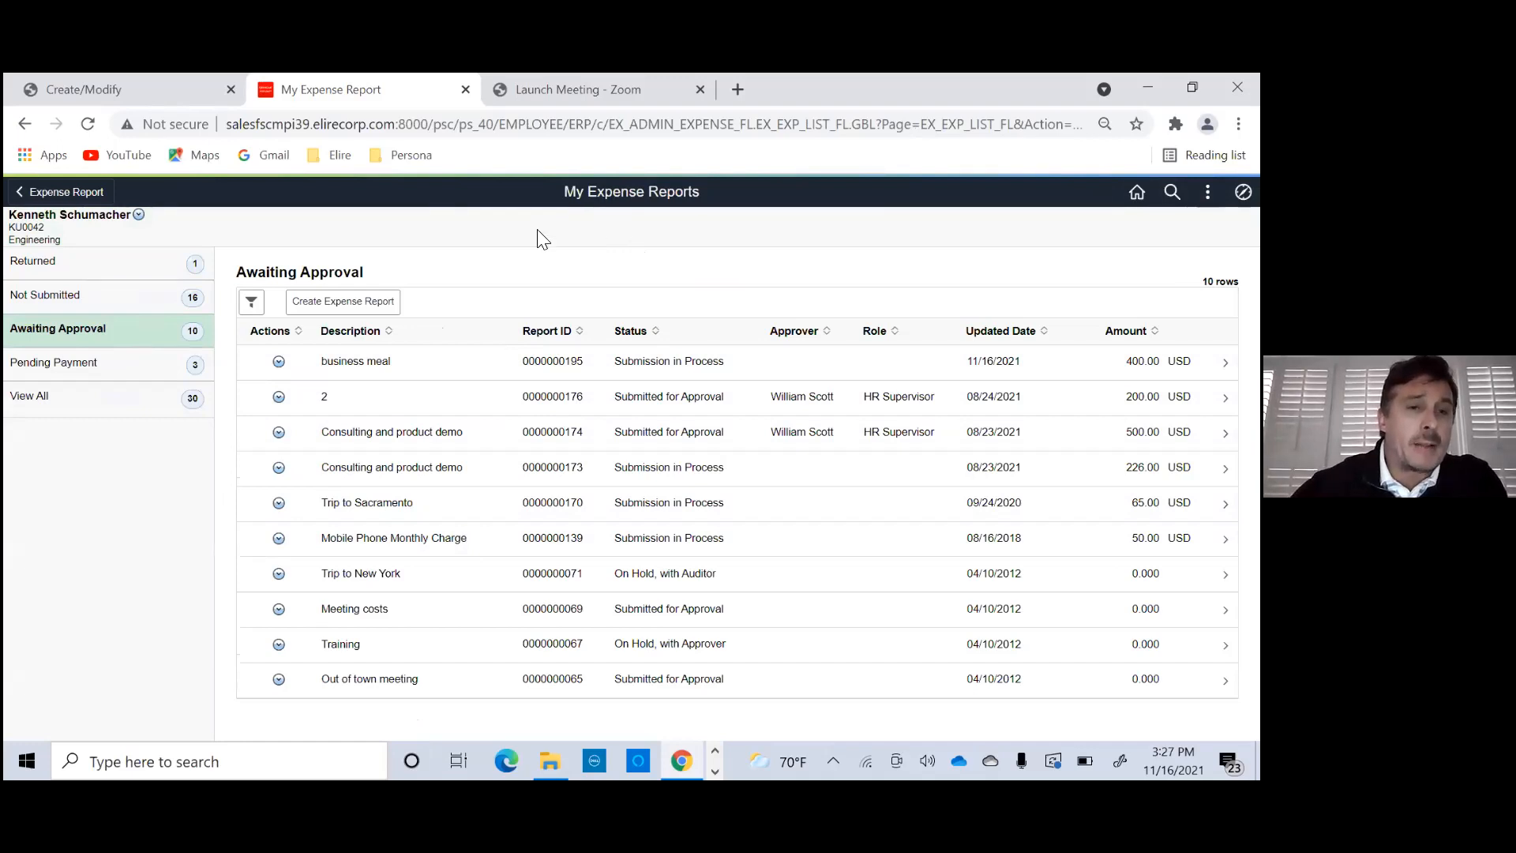
- Look through the expense reports awaiting approval, those pending payment and the full list of reports
{"action": "left_click", "coordinate": [127, 344]}
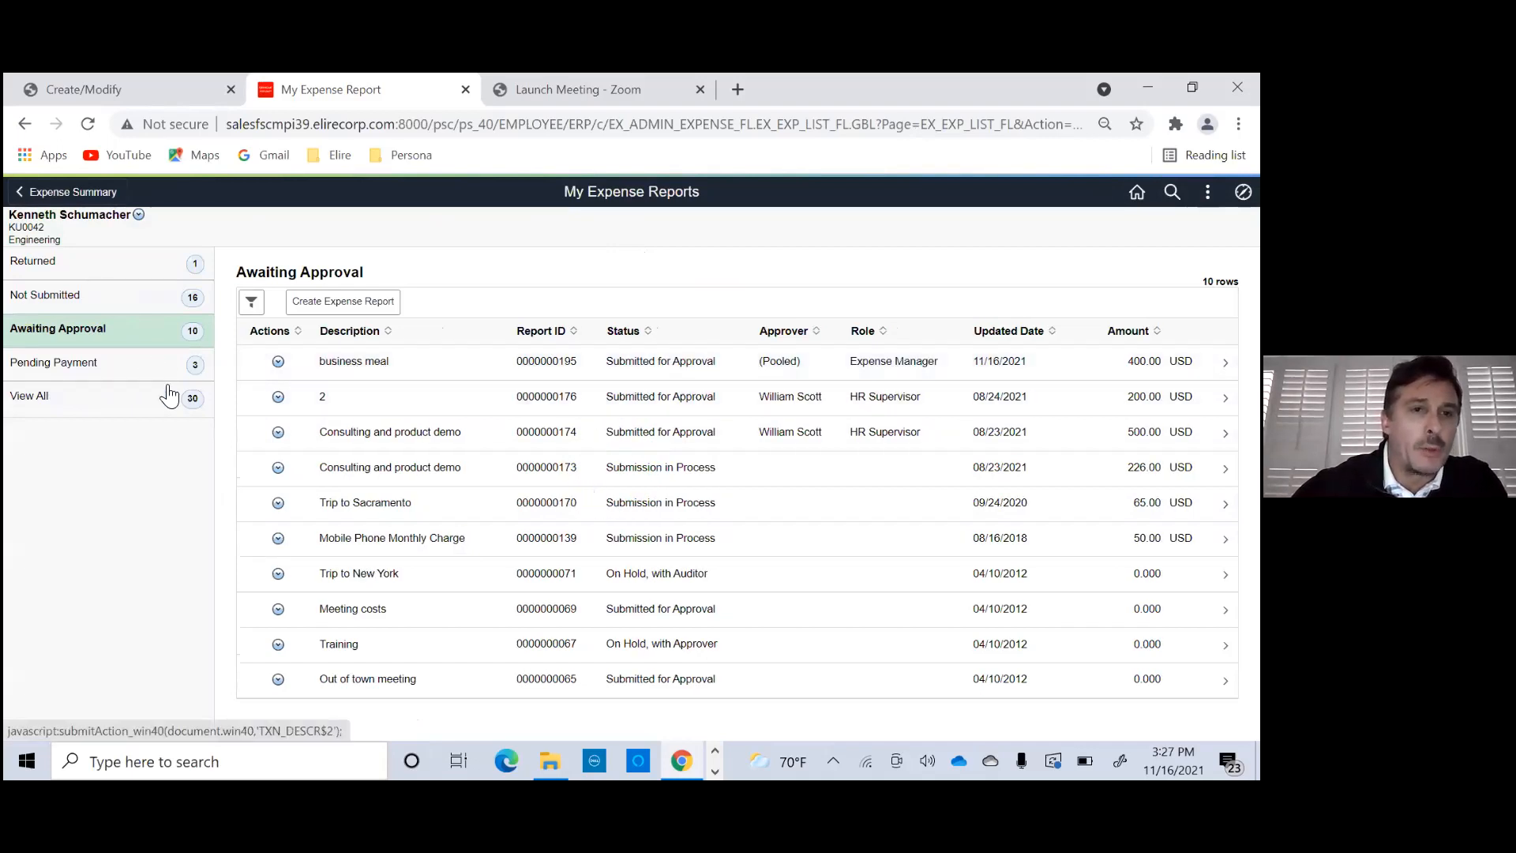
{"action": "left_click", "coordinate": [147, 370]}
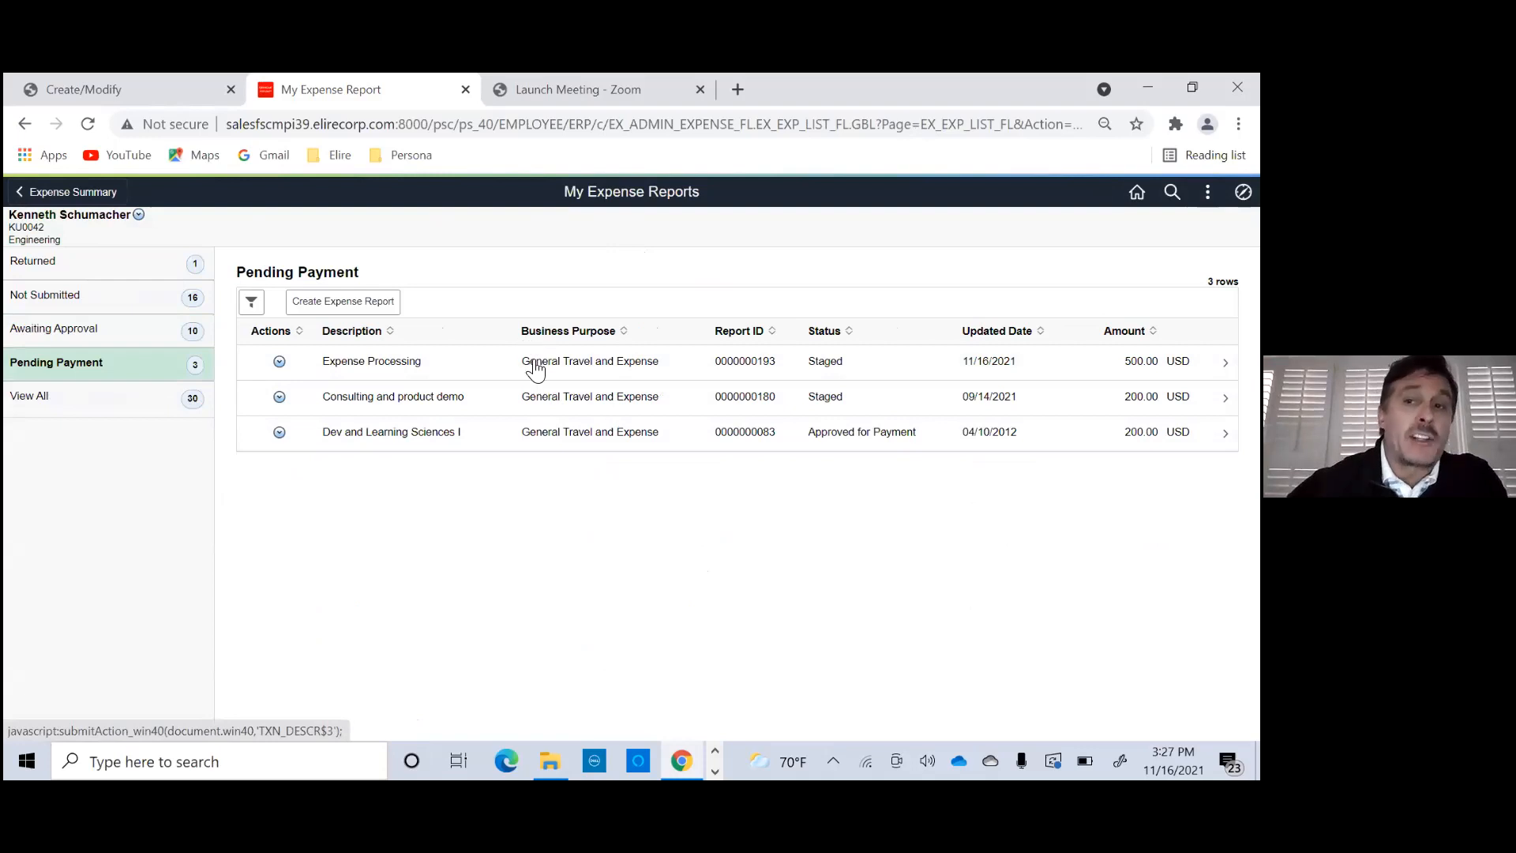
{"action": "left_click", "coordinate": [125, 403]}
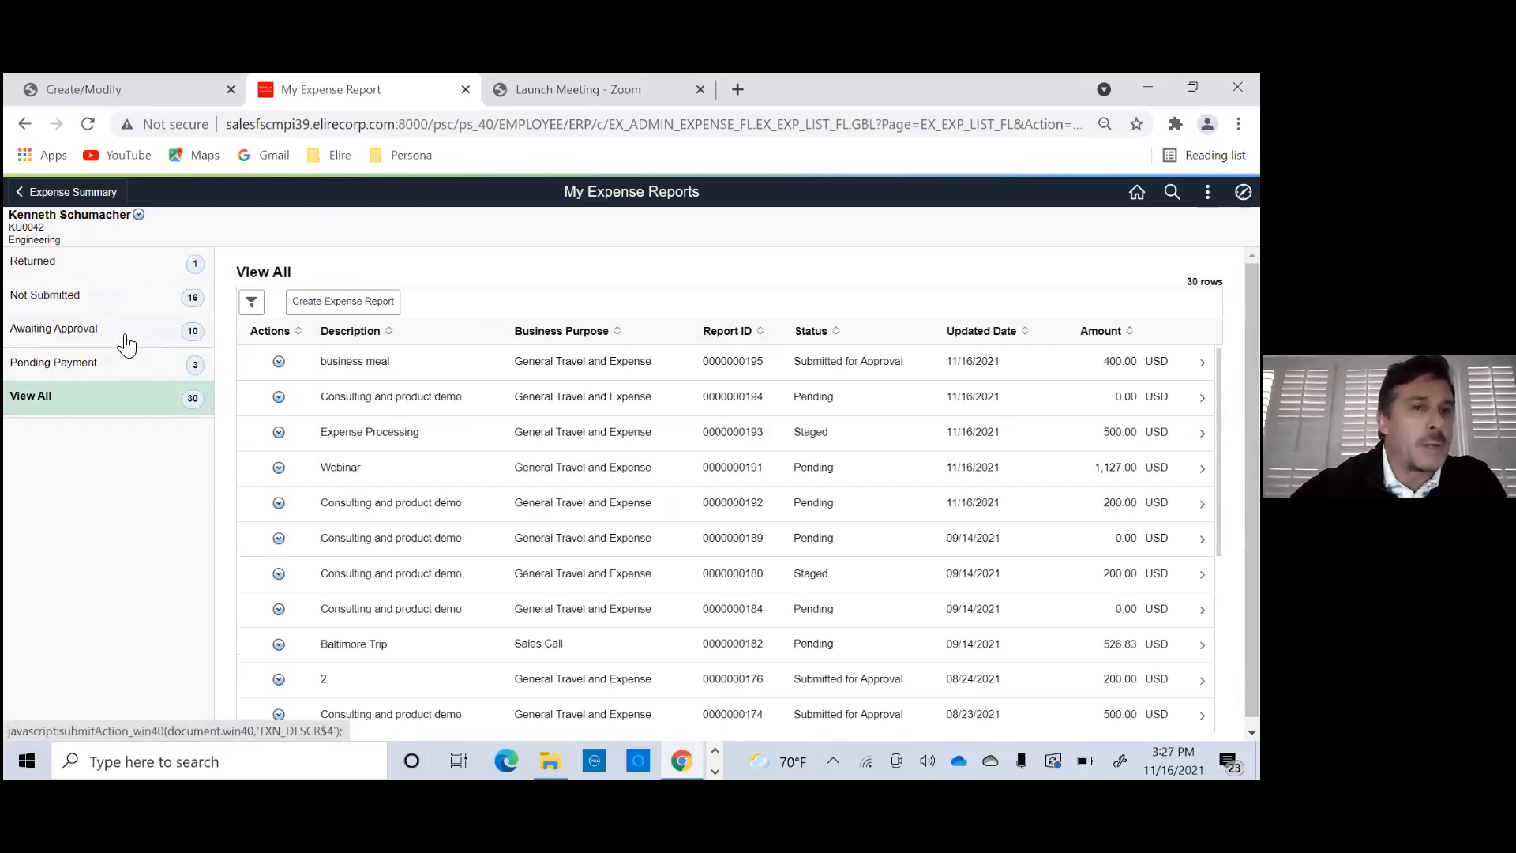
- Open the business meal report from those awaiting approval and examine its pooled Expense Manager approvers
{"action": "left_click", "coordinate": [126, 342]}
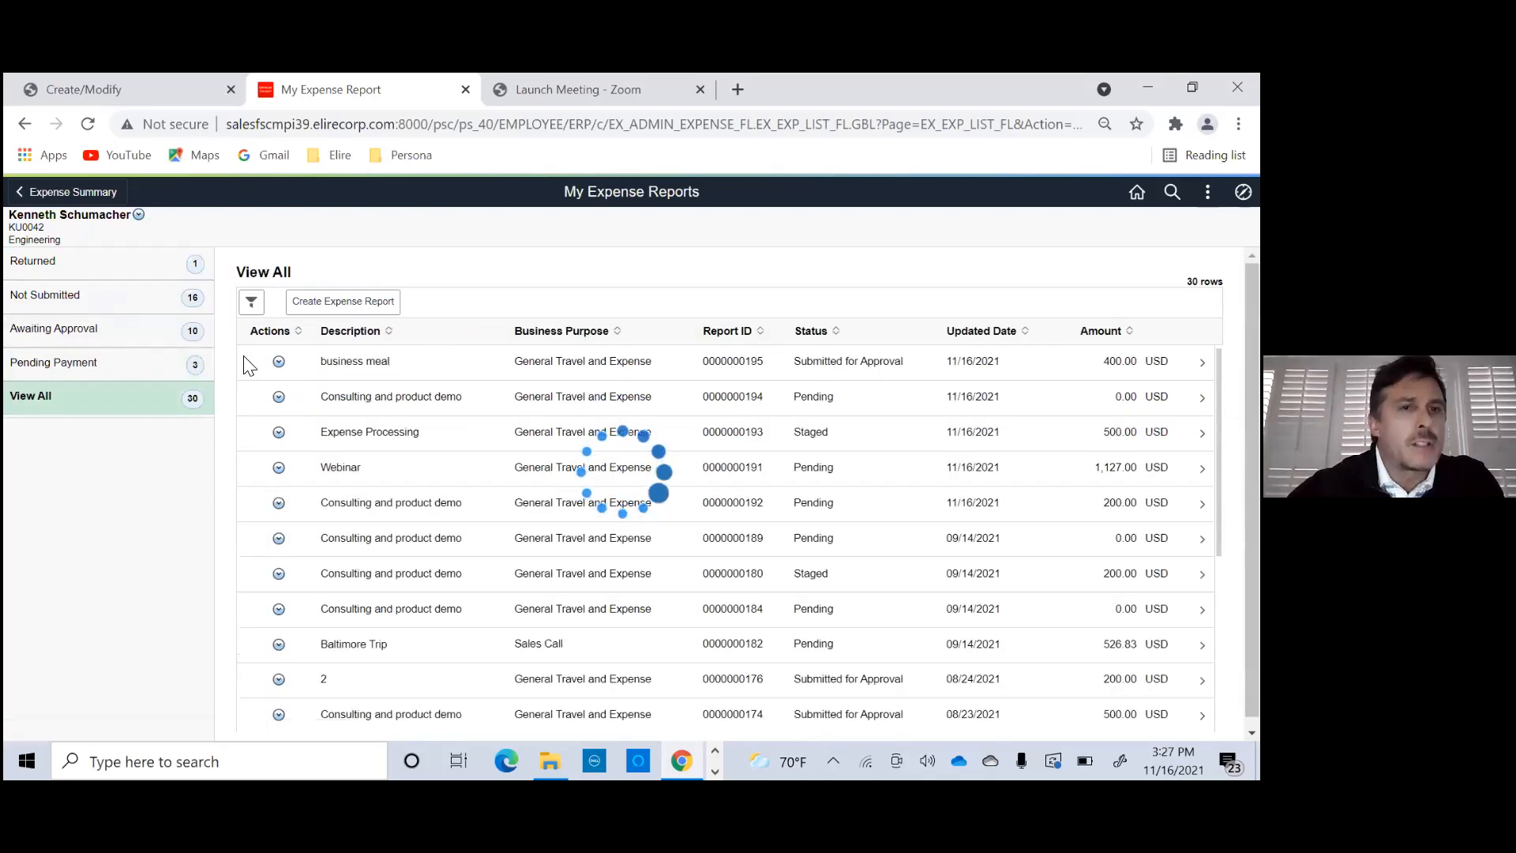
{"action": "left_click", "coordinate": [434, 363]}
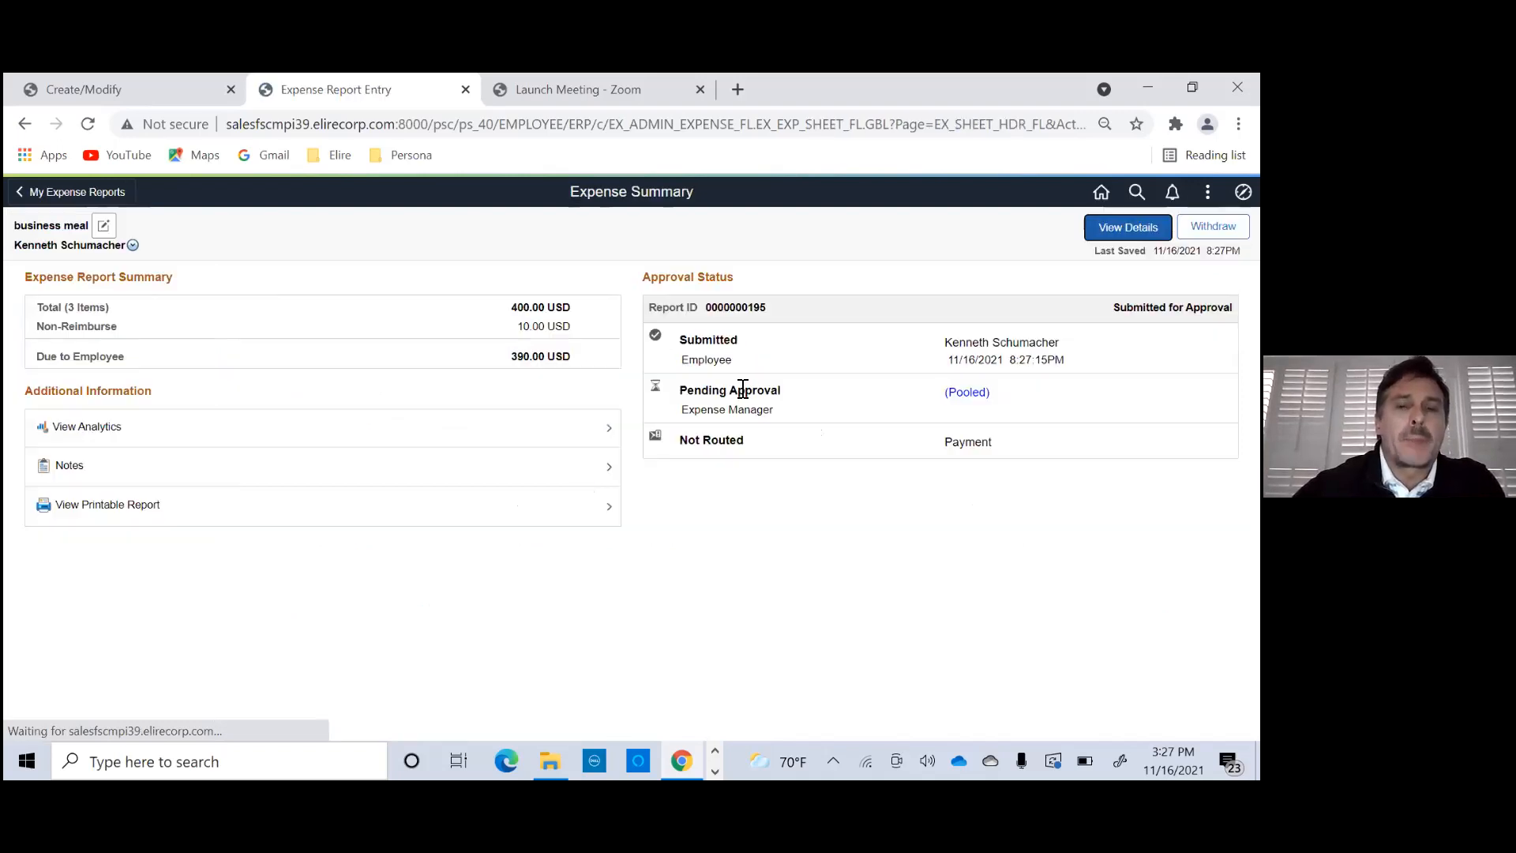
{"action": "left_click", "coordinate": [965, 393]}
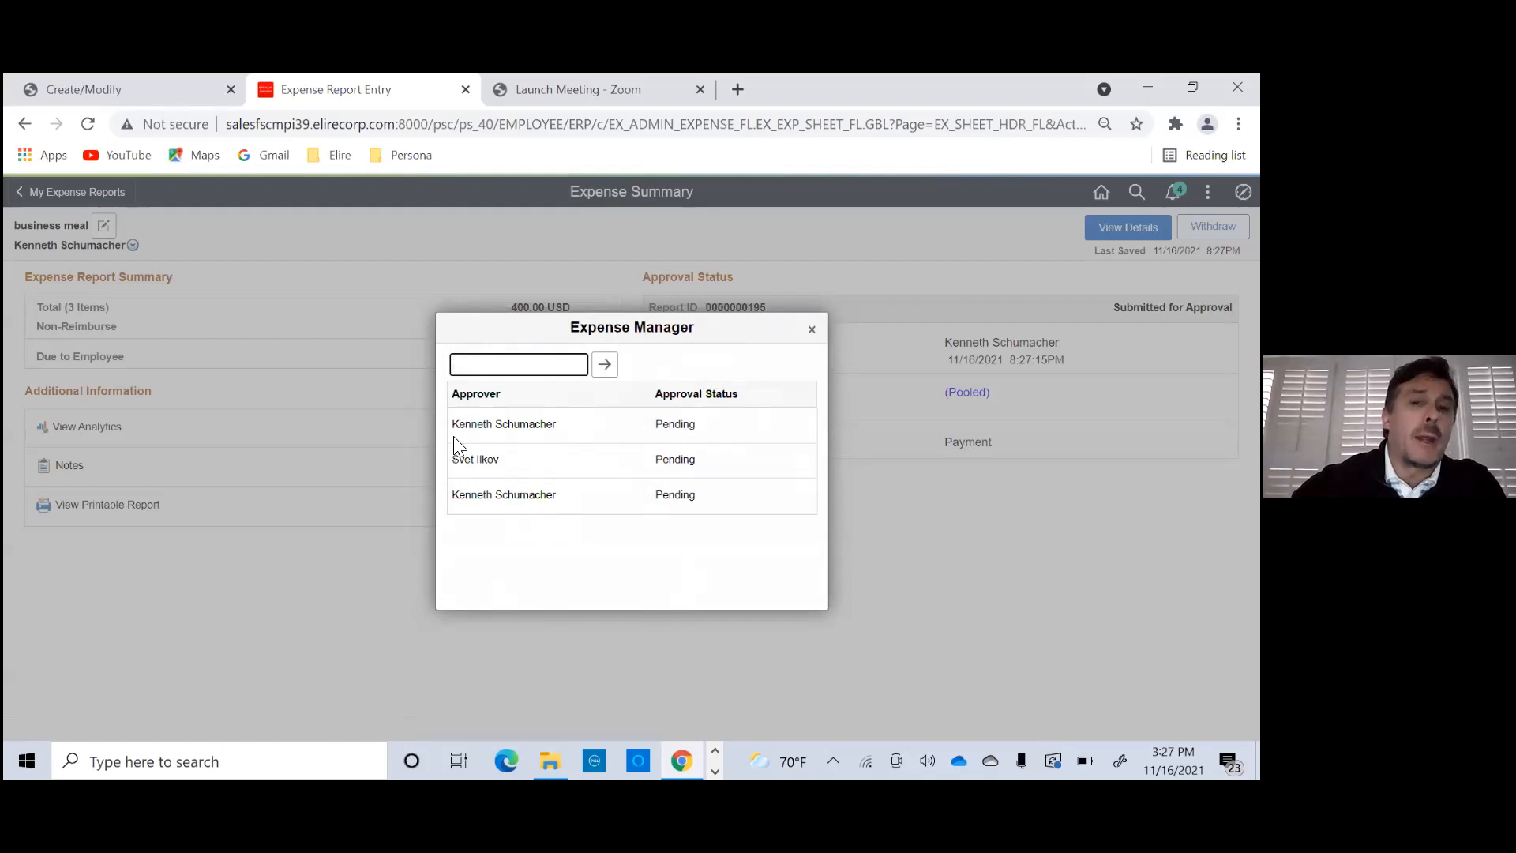
{"action": "left_click", "coordinate": [813, 330]}
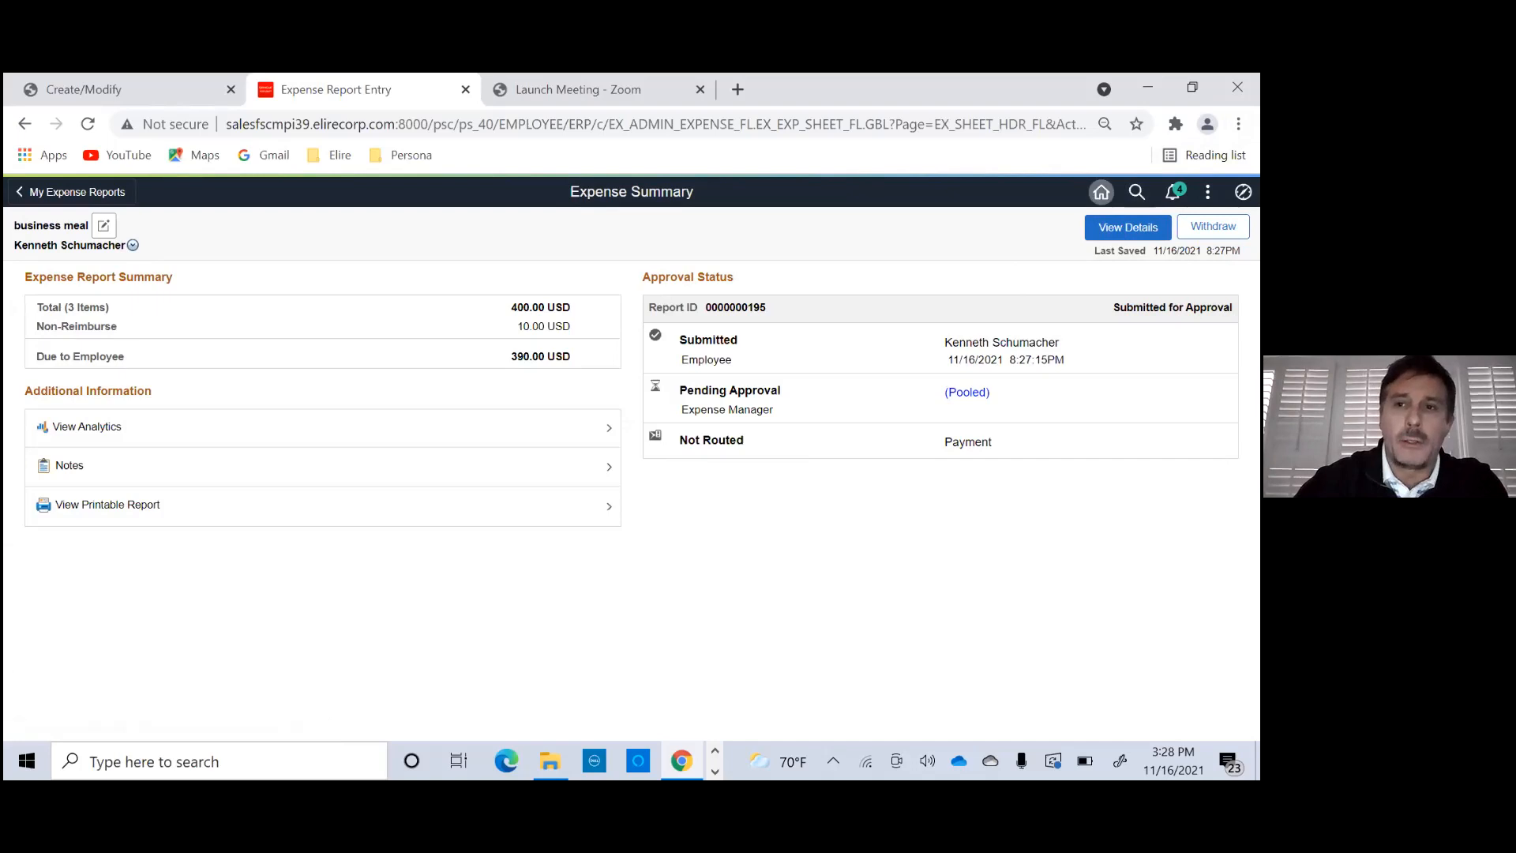
- Open the returned Webinar expense report from My Expense Reports and read the approver's revision comment
{"action": "left_click", "coordinate": [1101, 192]}
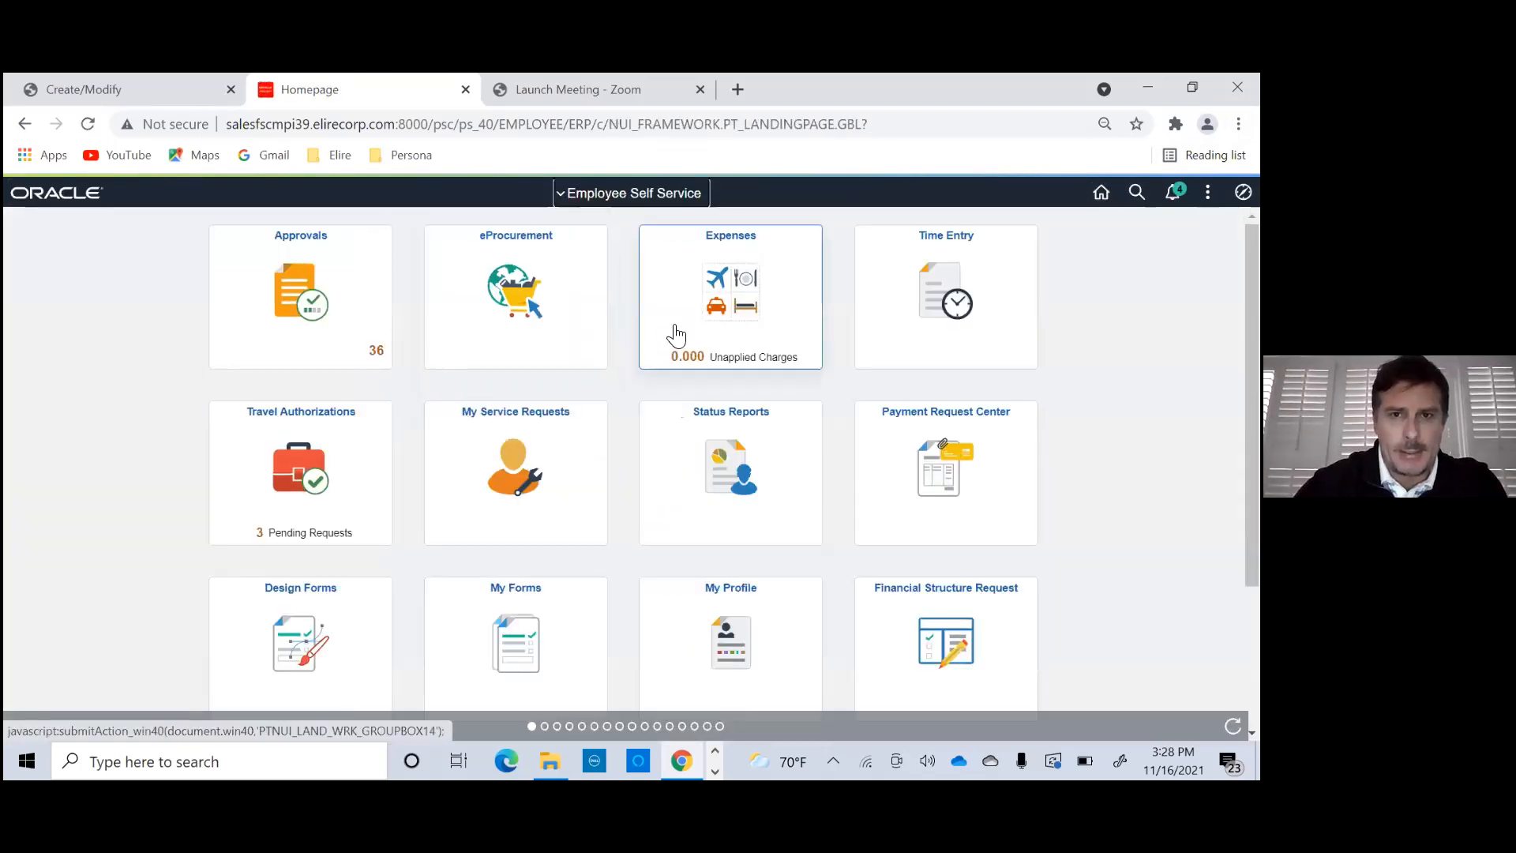
{"action": "left_click", "coordinate": [675, 334]}
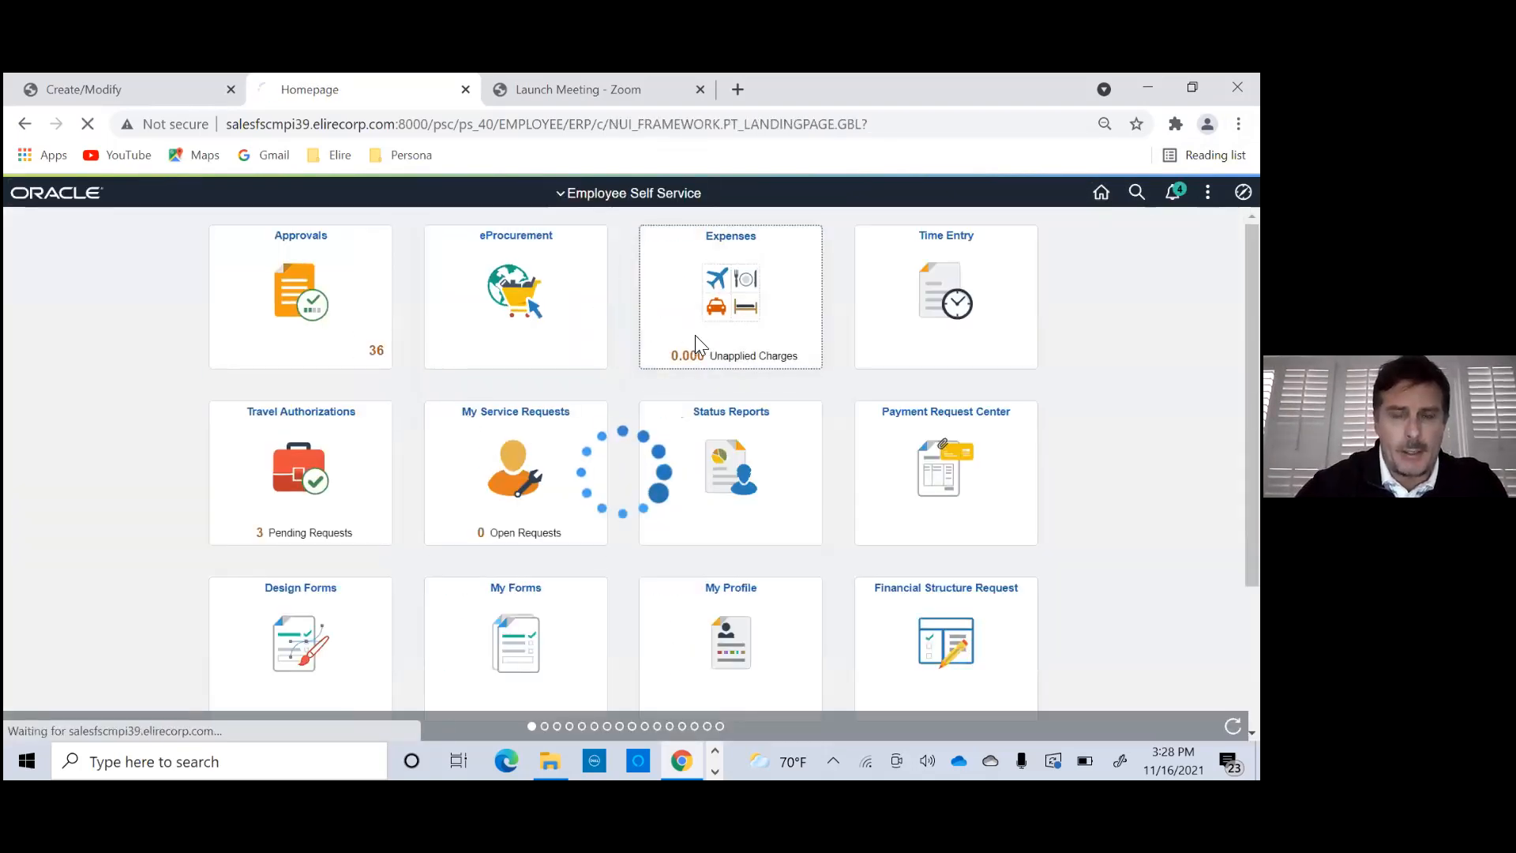
{"action": "left_click", "coordinate": [431, 629]}
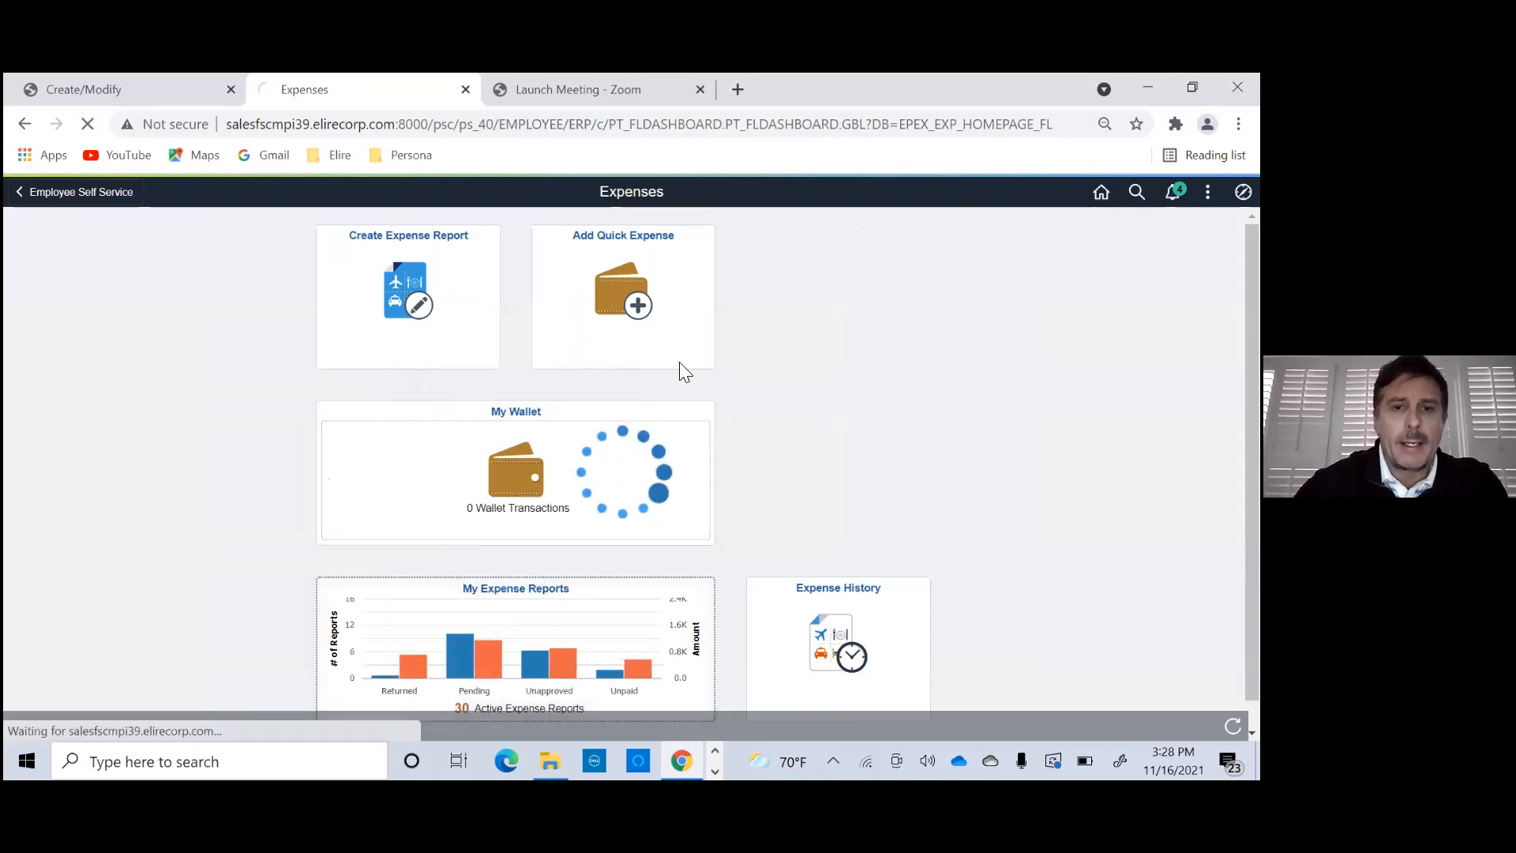
{"action": "left_click", "coordinate": [371, 377]}
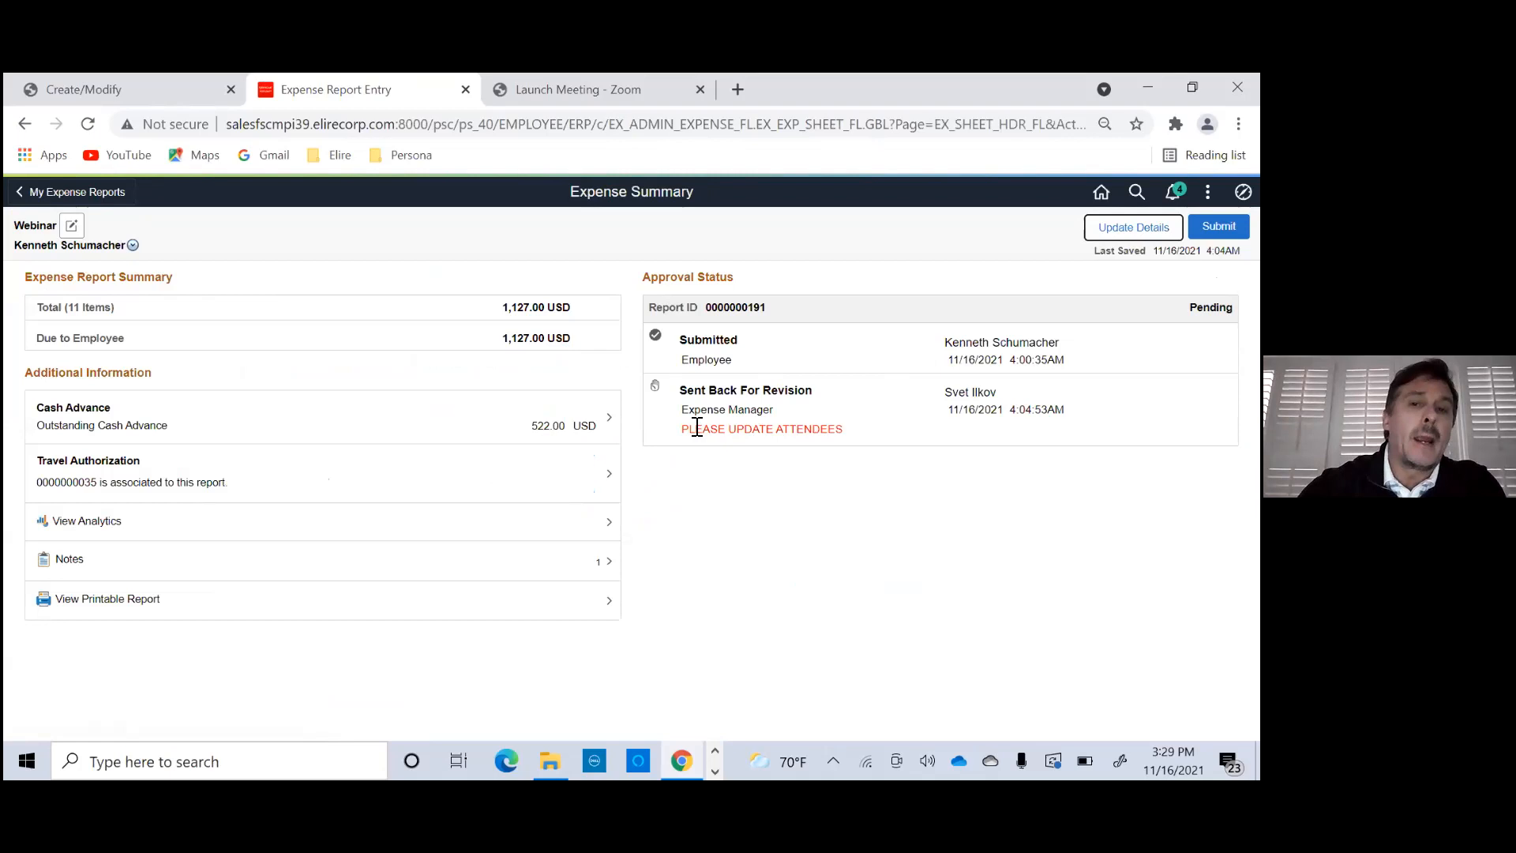
{"action": "left_click_drag", "start_coordinate": [683, 435], "coordinate": [875, 437]}
{"action": "left_click", "coordinate": [877, 441]}
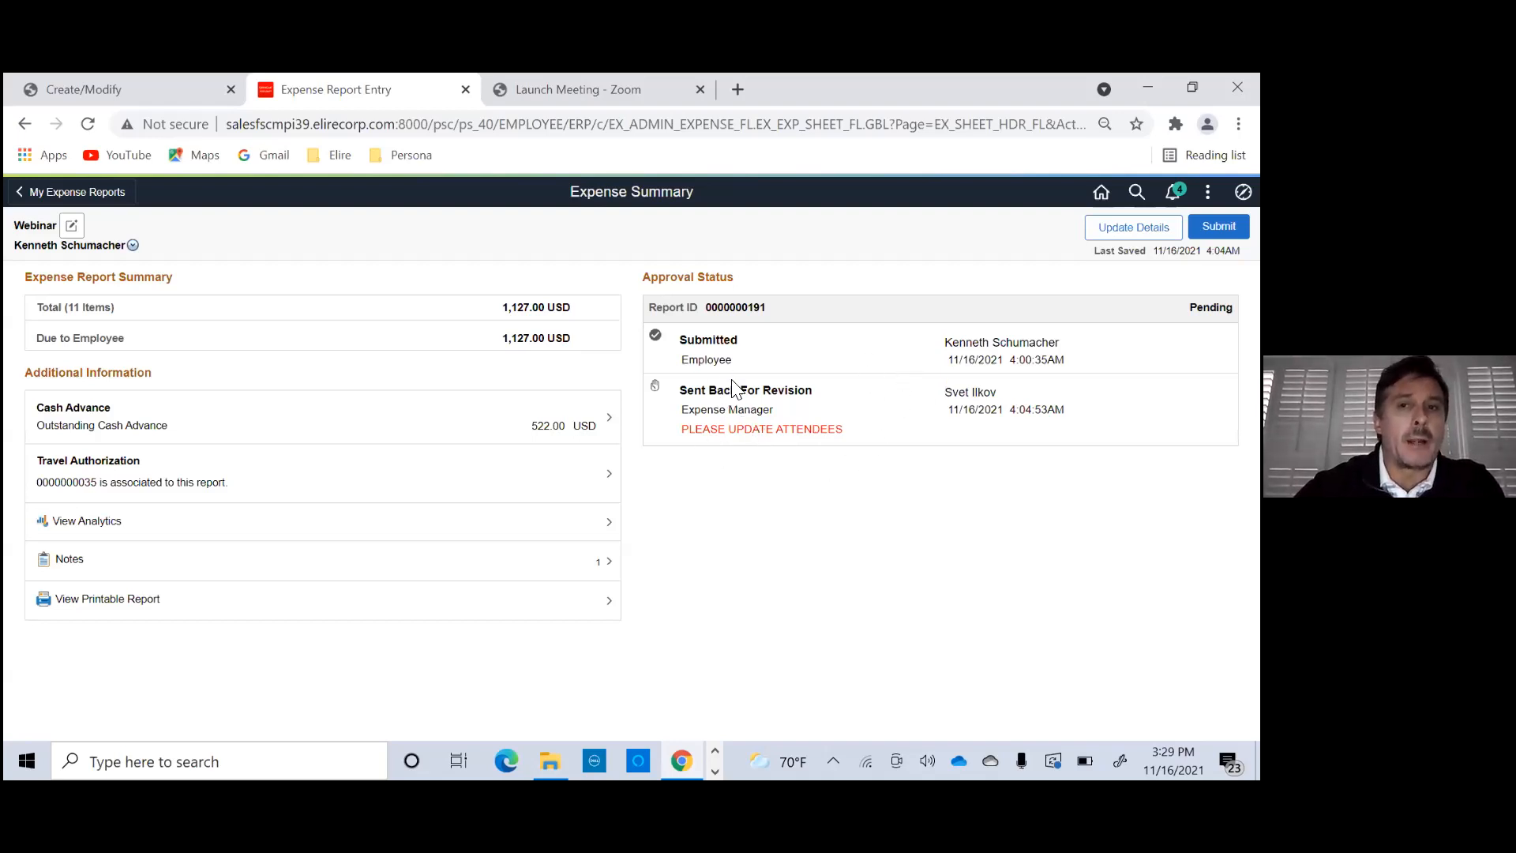
- Apply 300 USD of the Product Demo cash advance to the Webinar expense report
{"action": "left_click", "coordinate": [479, 428]}
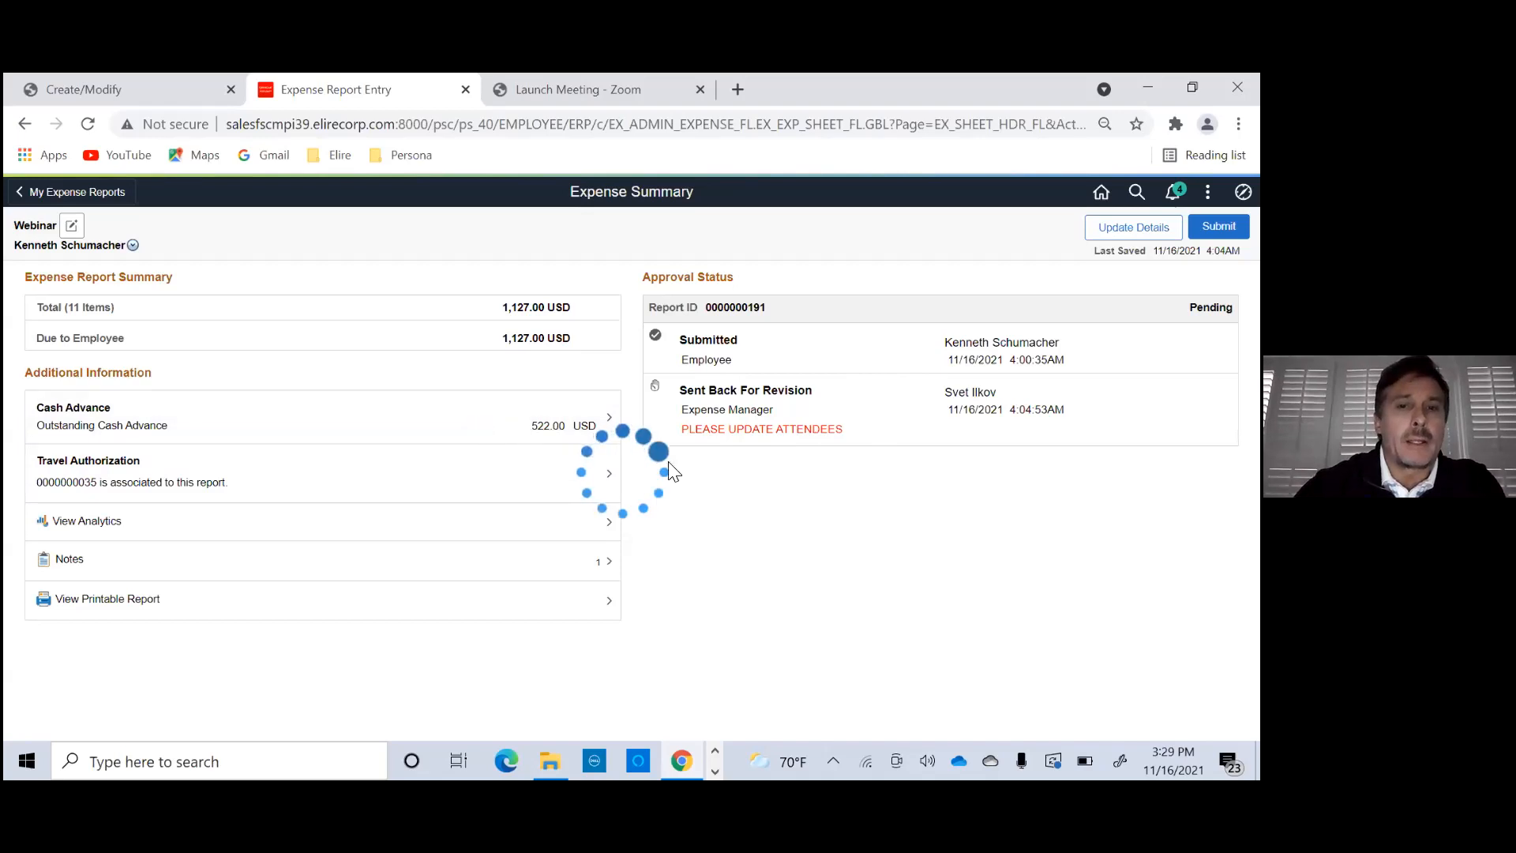
{"action": "left_click", "coordinate": [1159, 375]}
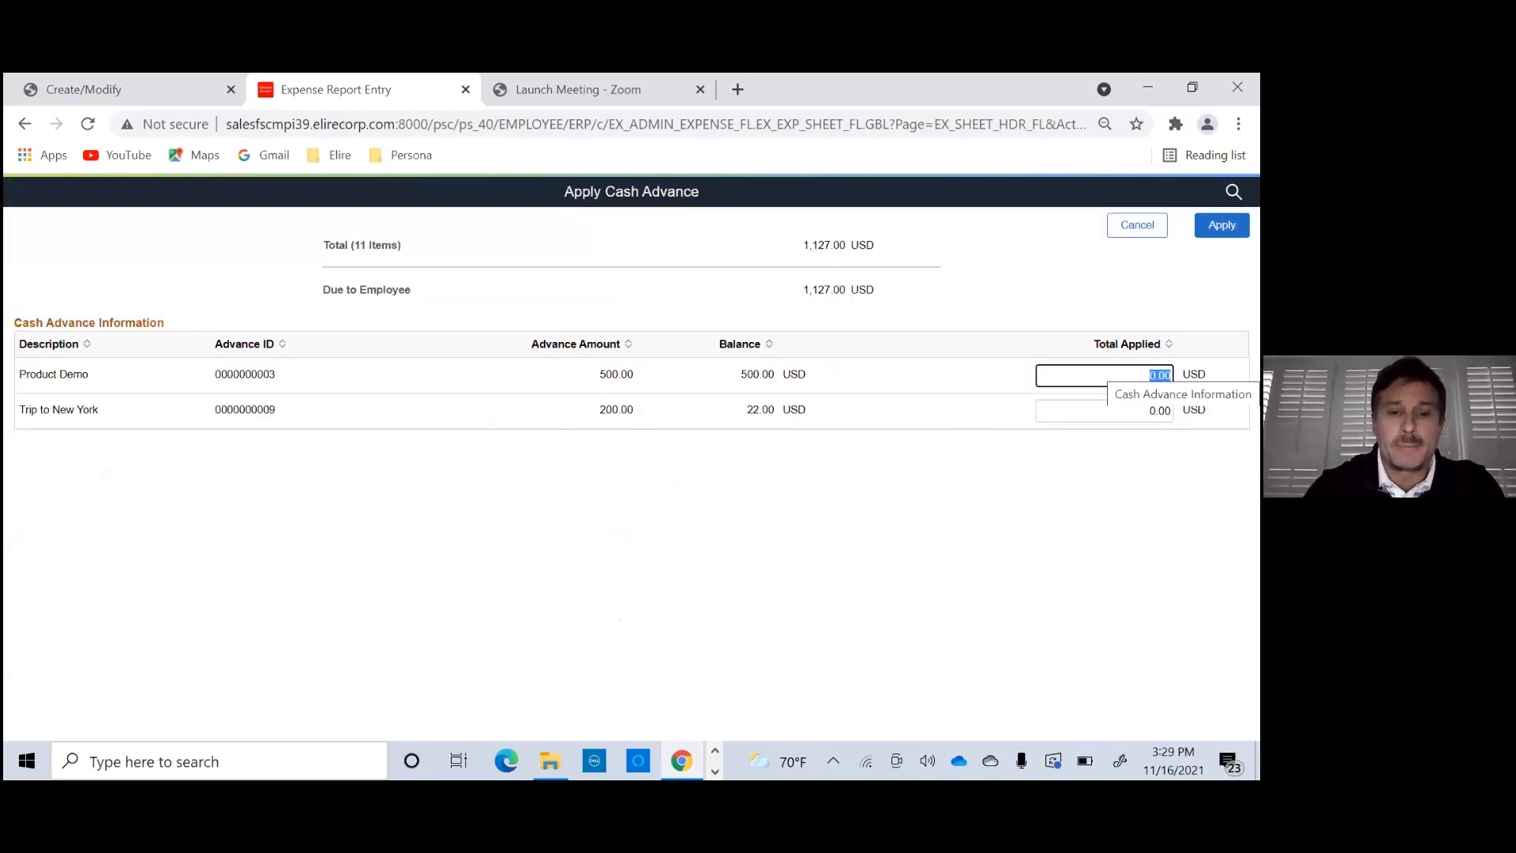
{"action": "type", "text": "30"}
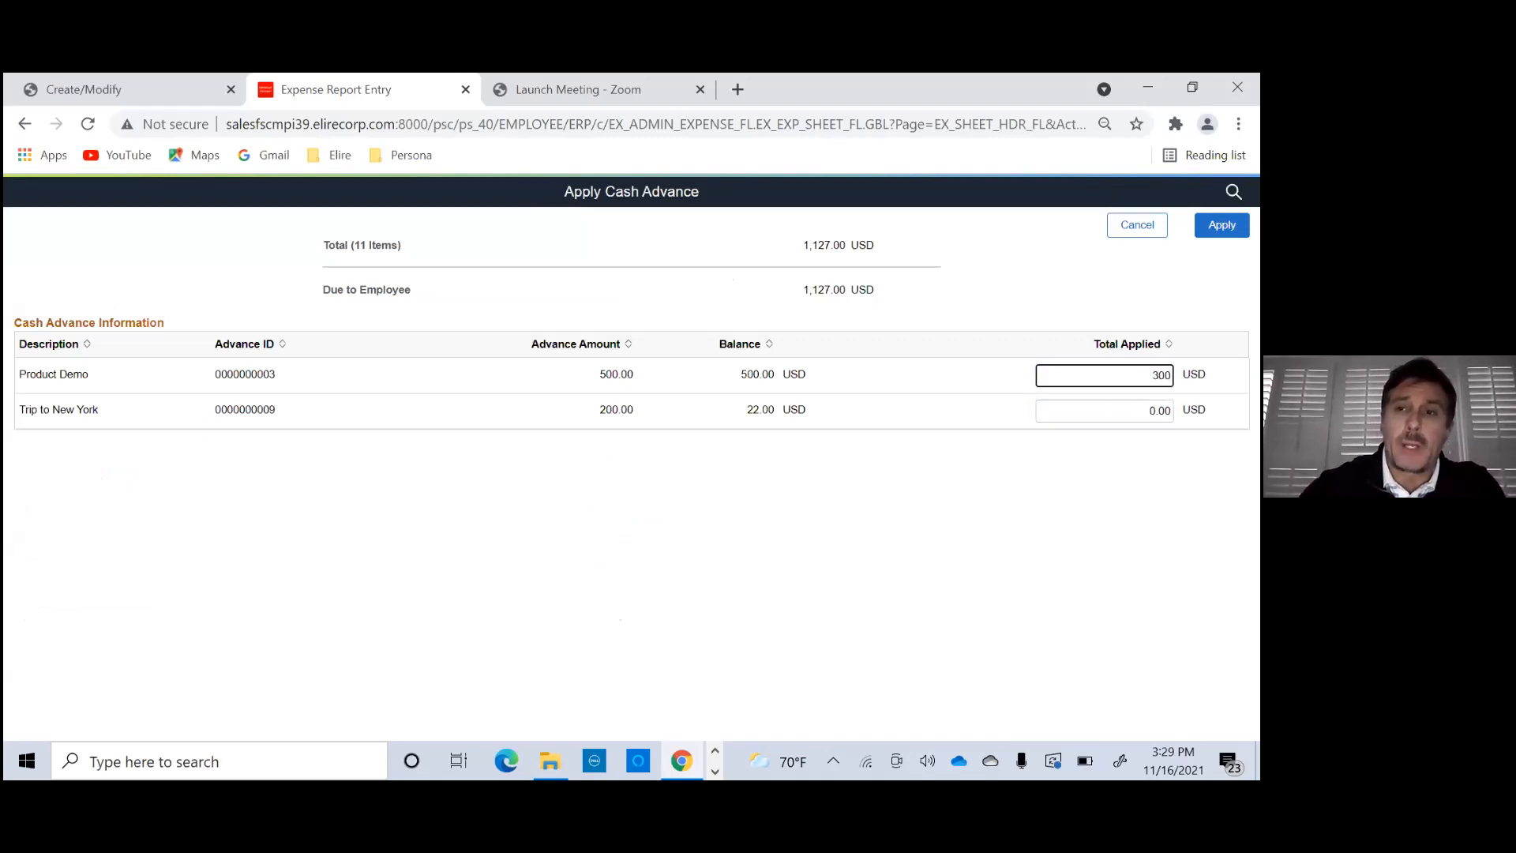
{"action": "left_click", "coordinate": [1222, 225]}
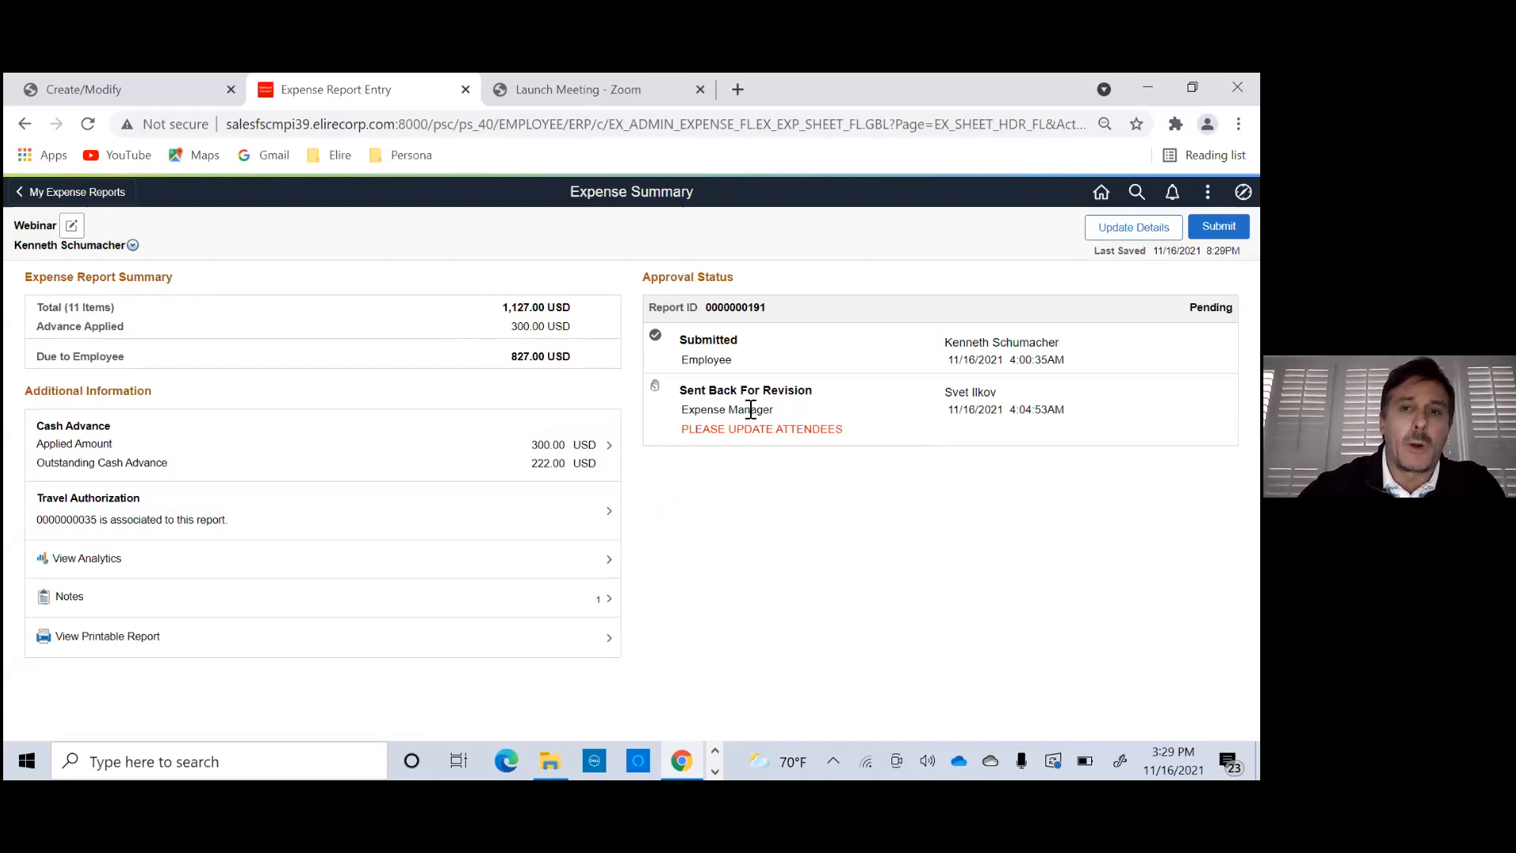
- Add another attendee's name to the Entertainment - Meals line in the Webinar report's details
{"action": "left_click", "coordinate": [1134, 227]}
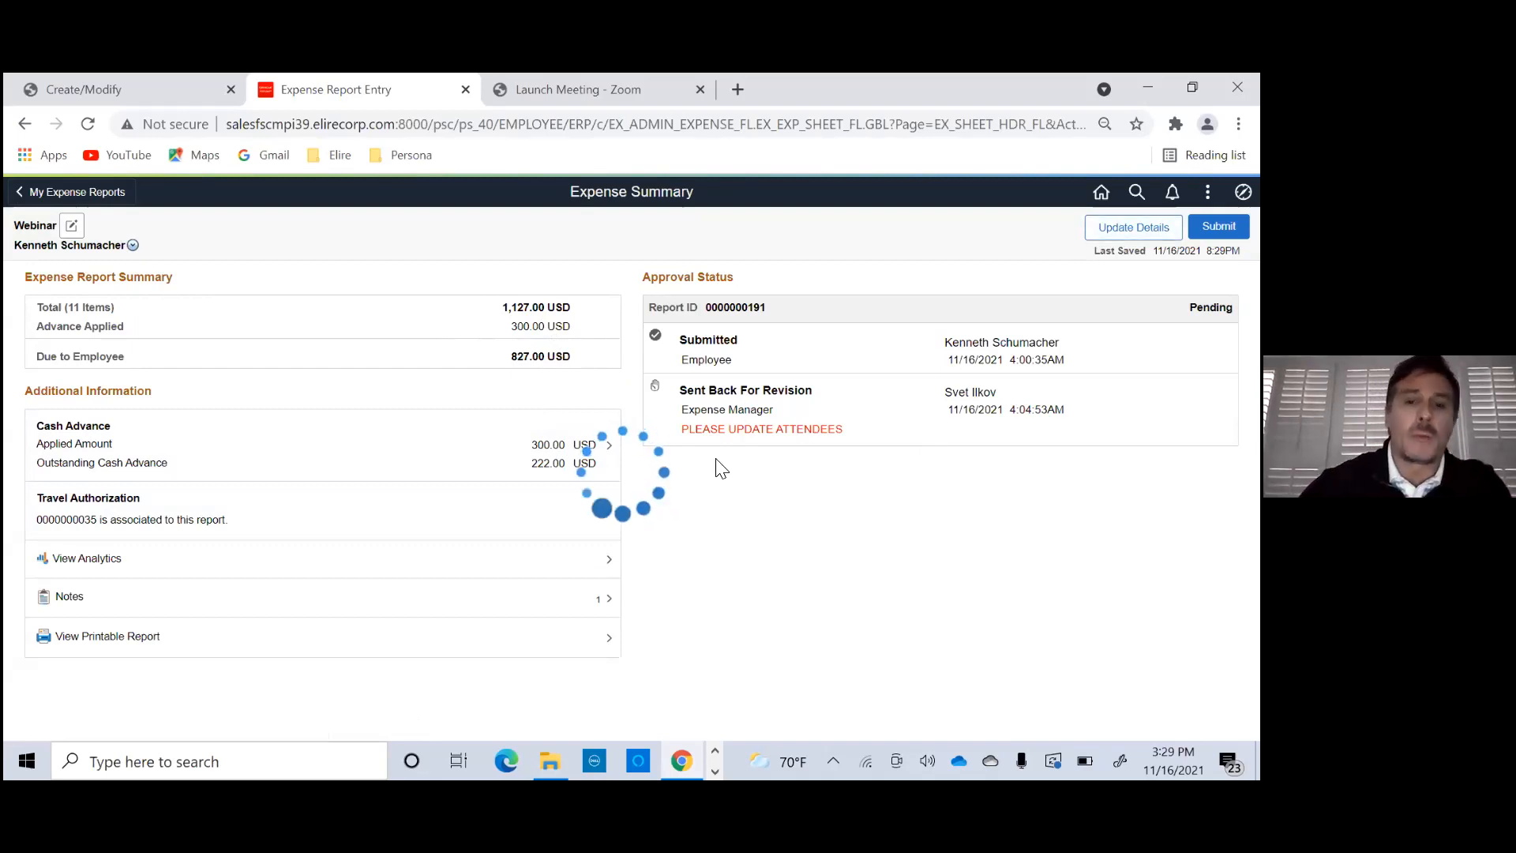
{"action": "scroll", "coordinate": [666, 535], "scroll_direction": "down", "scroll_amount": 2}
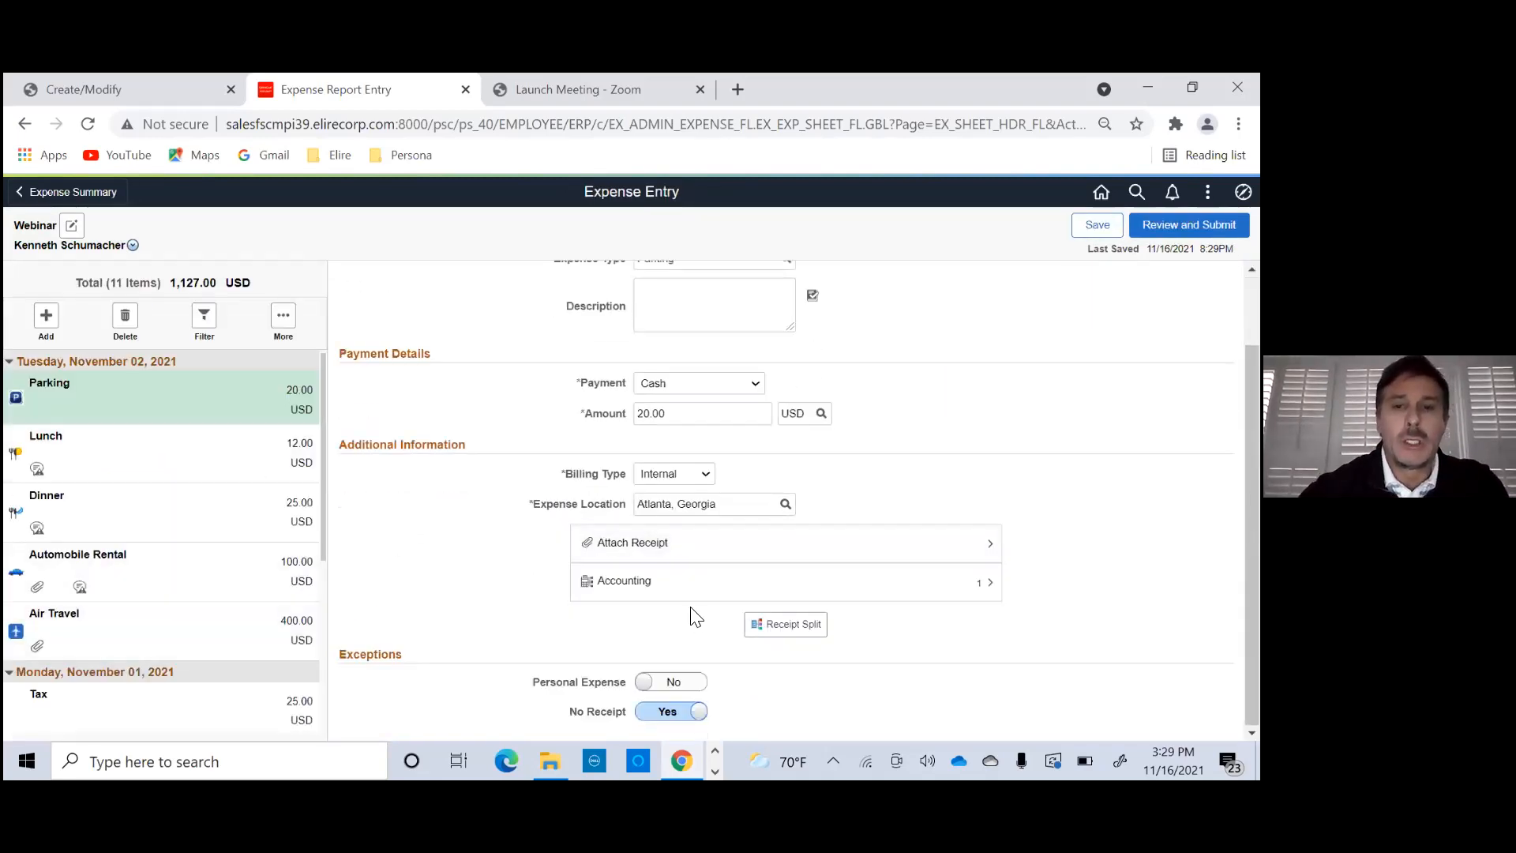
{"action": "scroll", "coordinate": [790, 601], "scroll_direction": "up", "scroll_amount": 2}
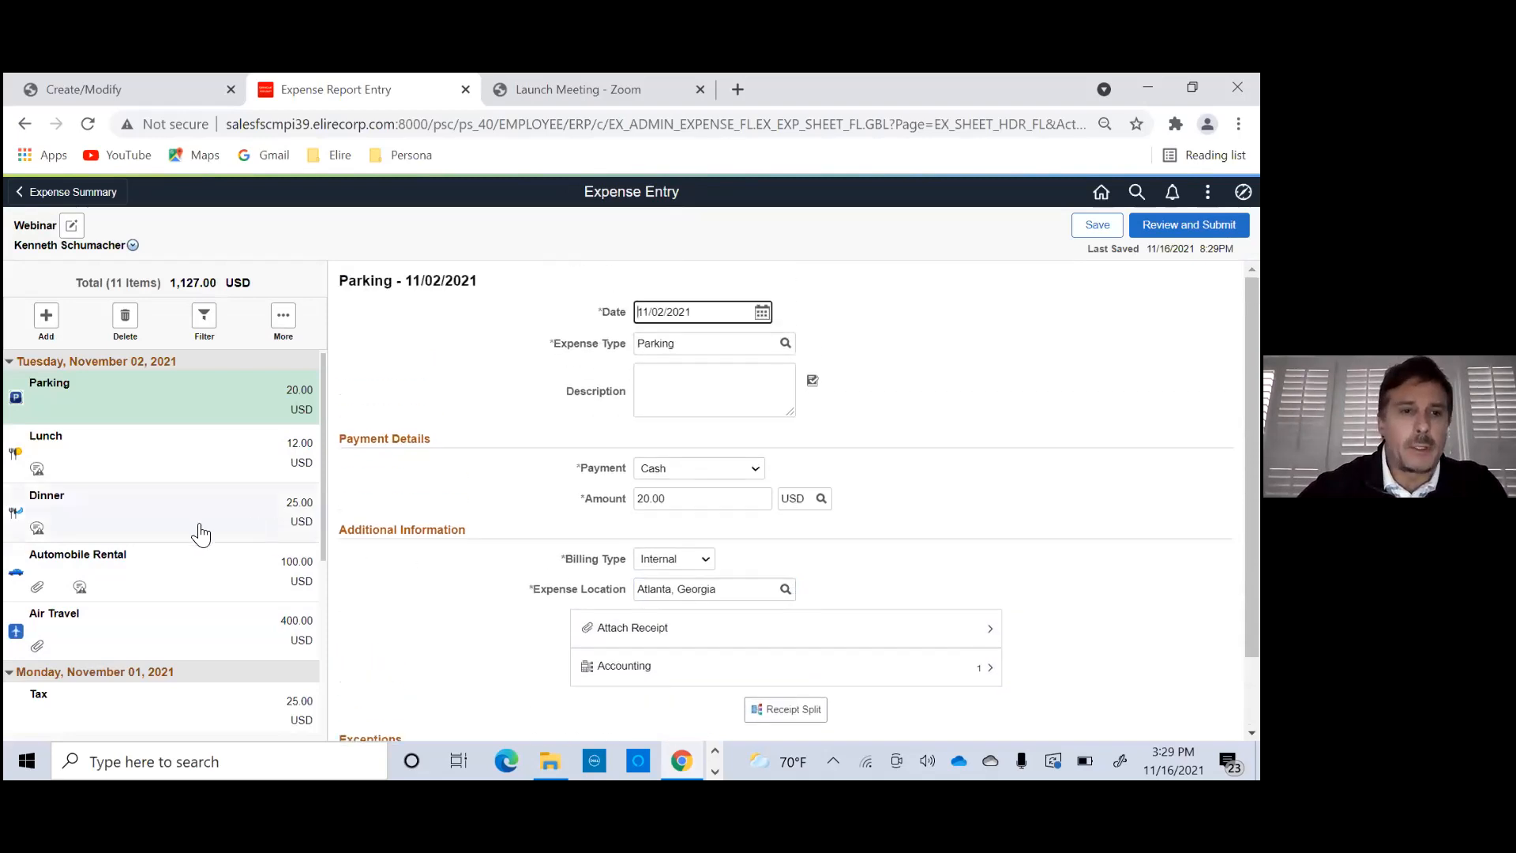
{"action": "scroll", "coordinate": [175, 667], "scroll_direction": "down", "scroll_amount": 5}
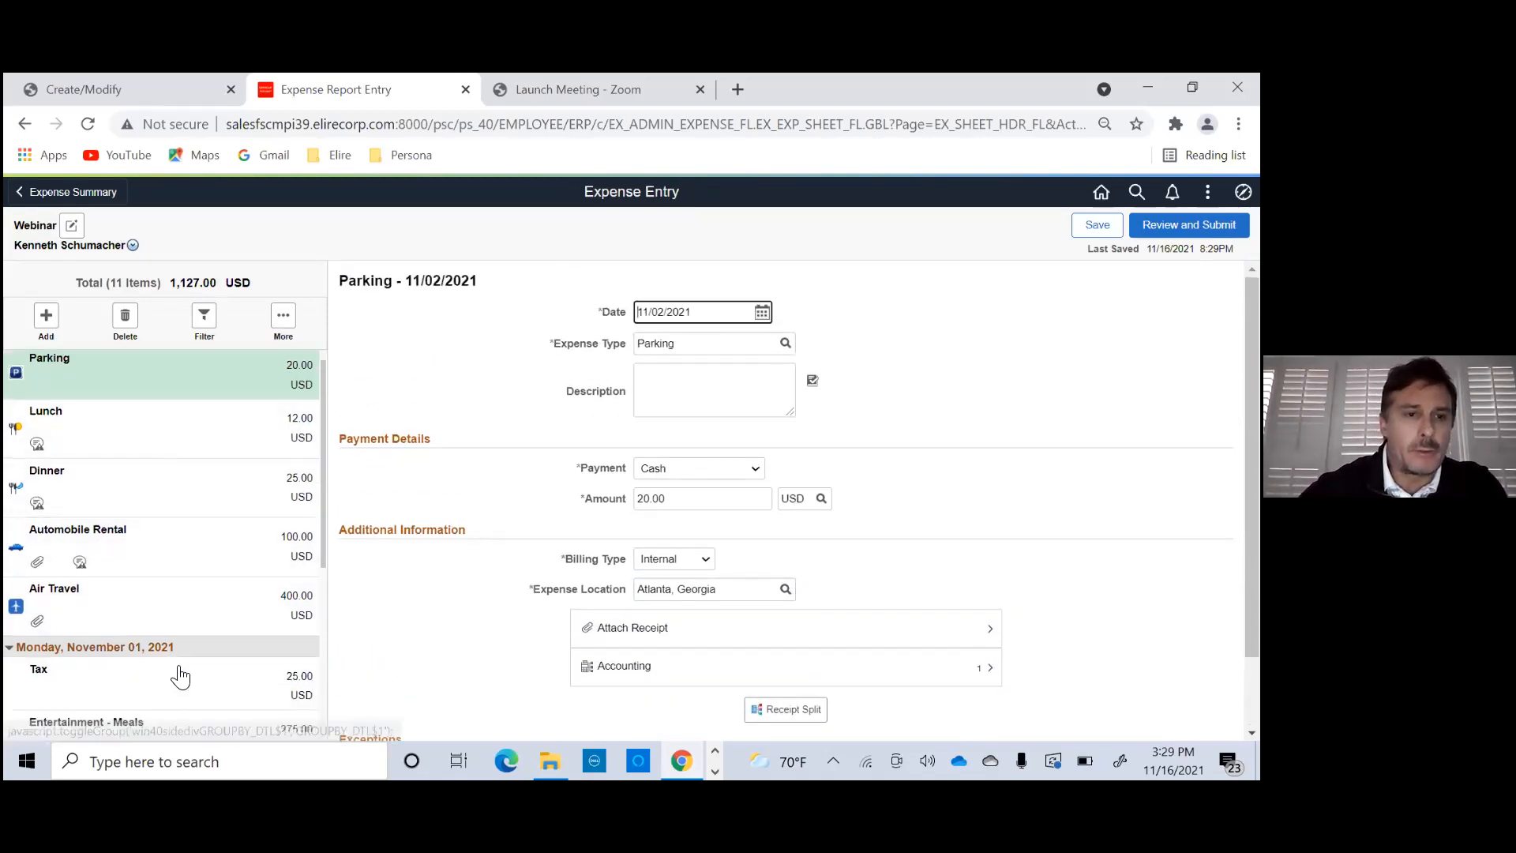
{"action": "left_click", "coordinate": [192, 592]}
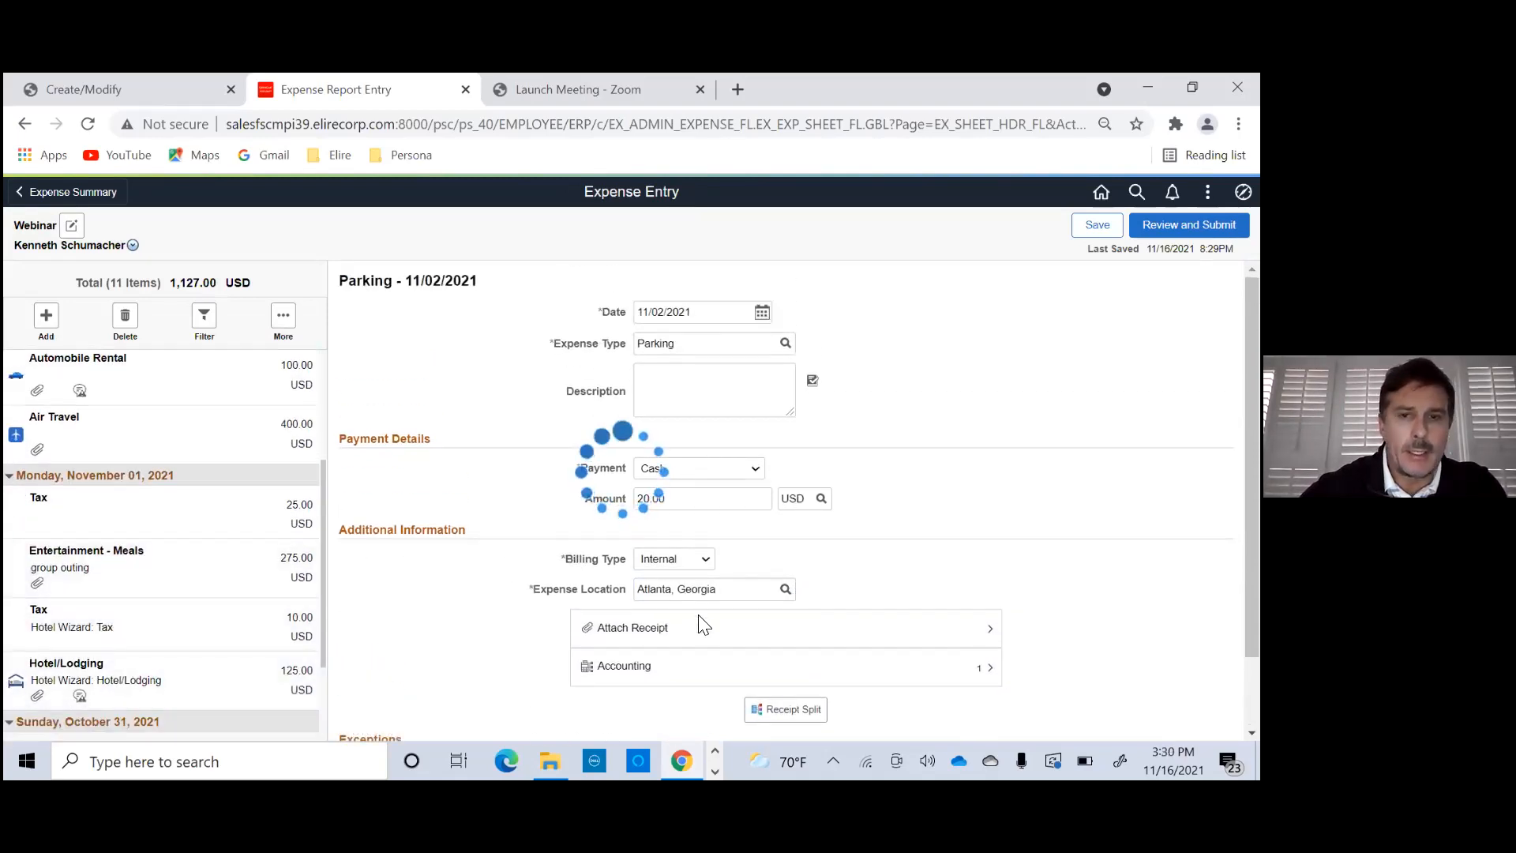
{"action": "scroll", "coordinate": [707, 616], "scroll_direction": "down", "scroll_amount": 3}
{"action": "left_click", "coordinate": [751, 545]}
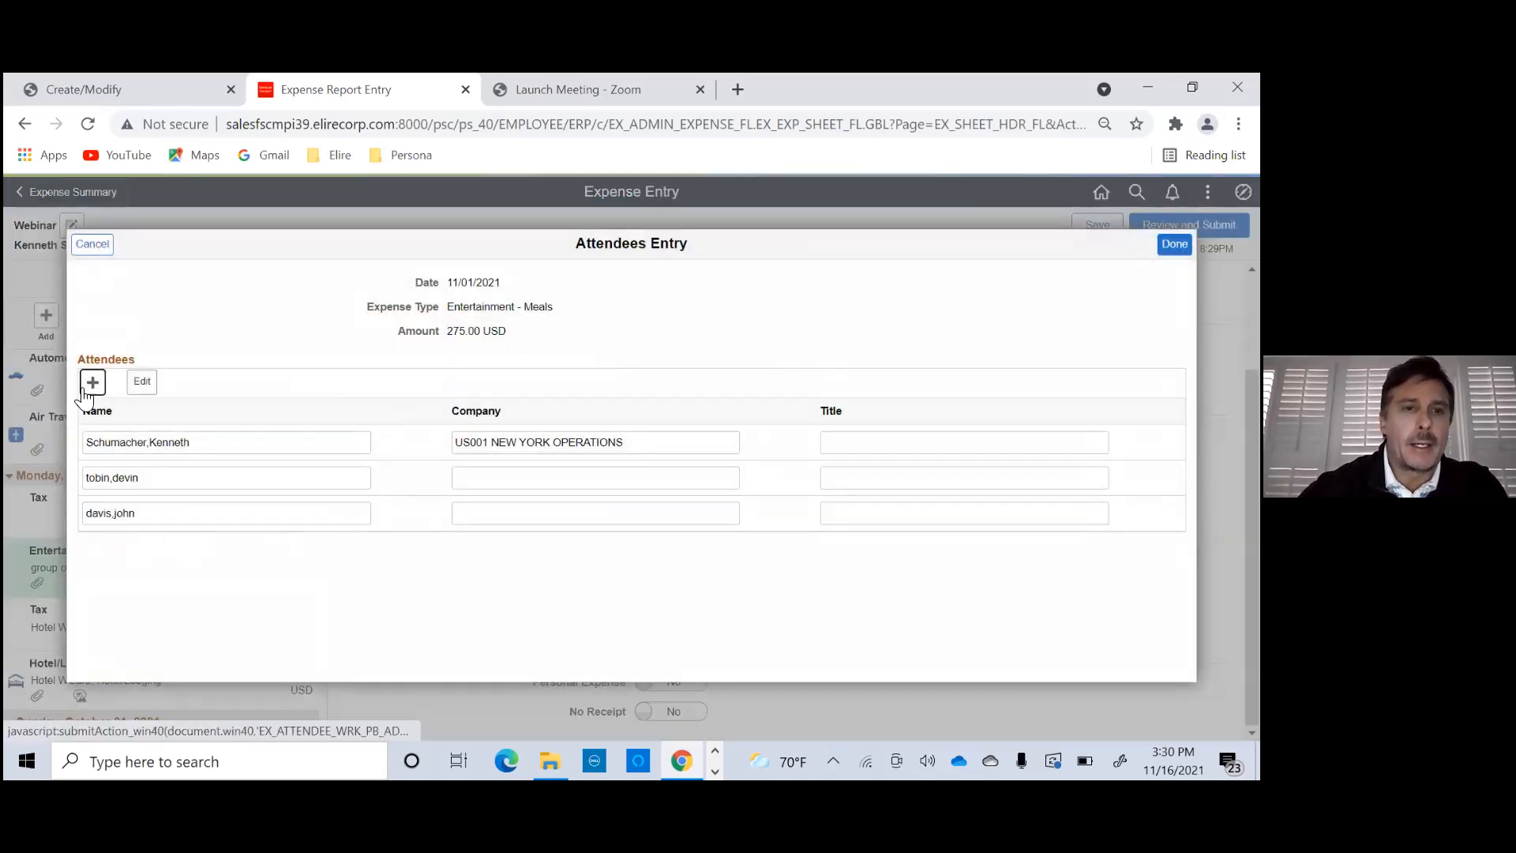
{"action": "left_click", "coordinate": [89, 387]}
{"action": "left_click", "coordinate": [92, 551]}
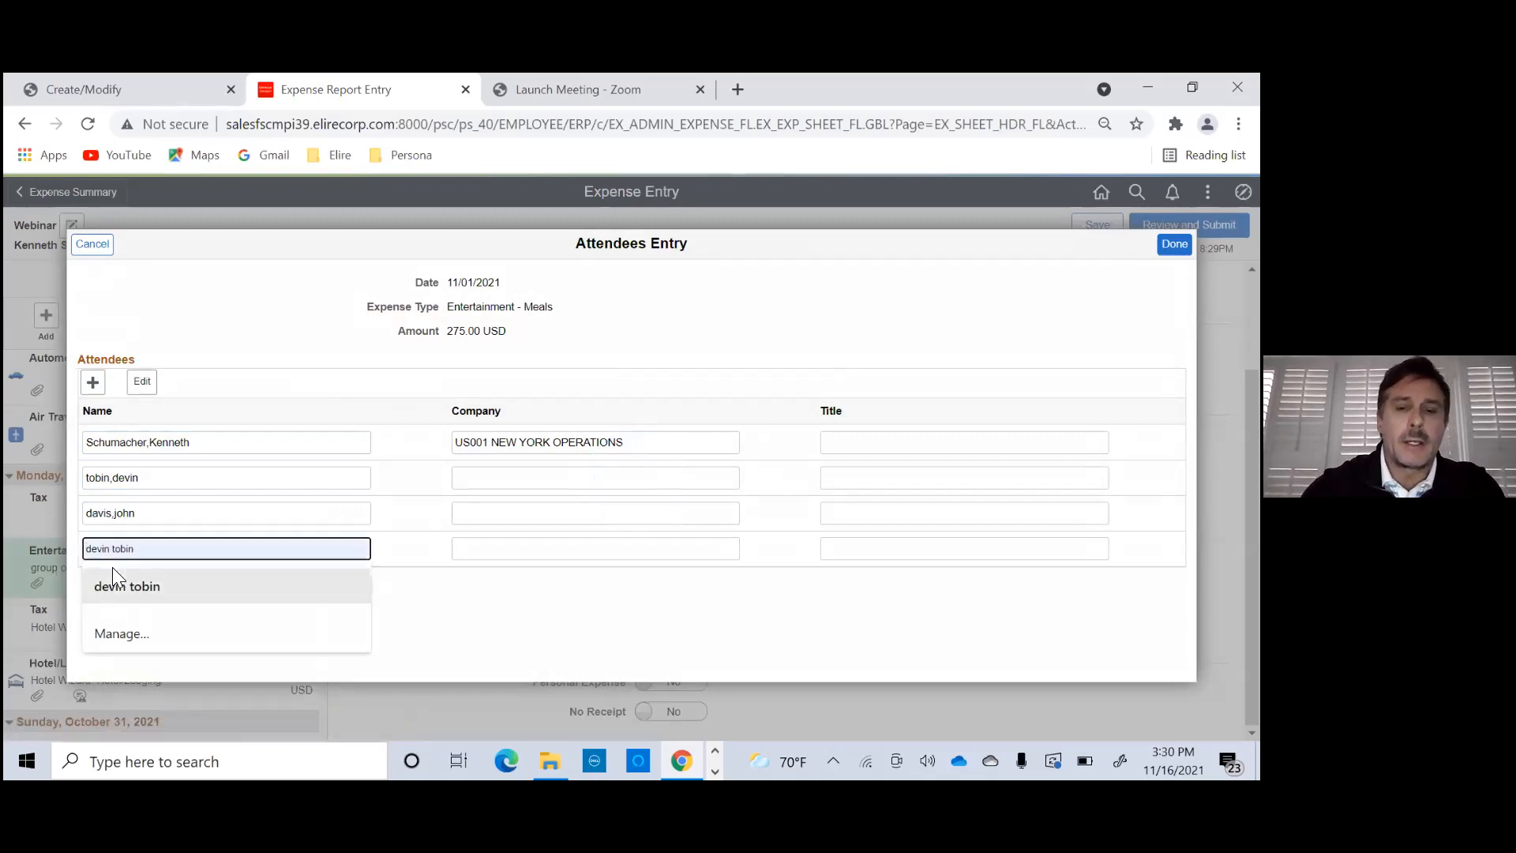
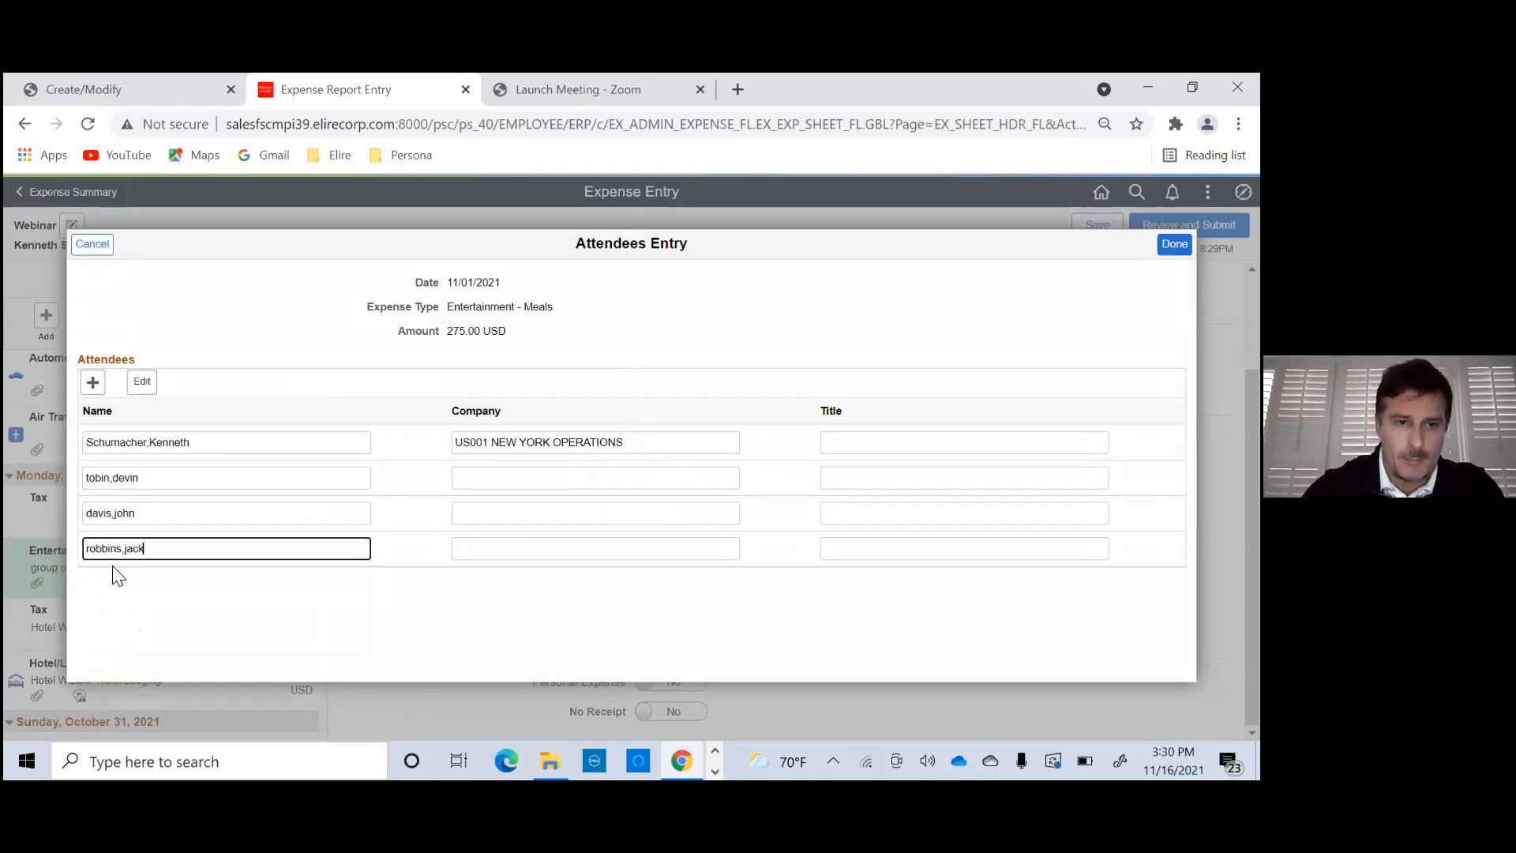
{"action": "left_click", "coordinate": [1175, 245]}
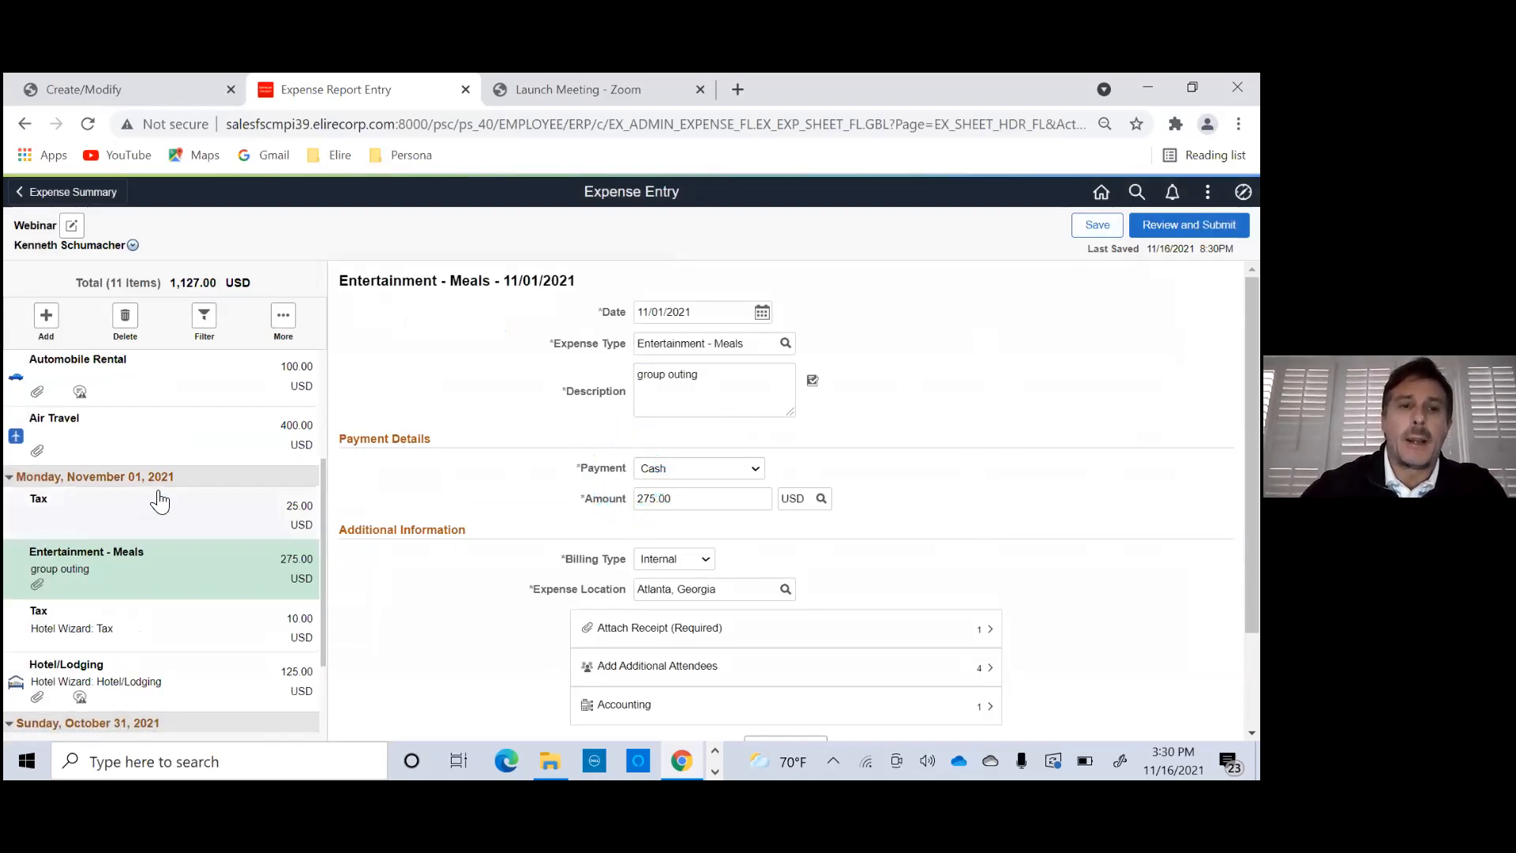
- Review the Webinar report's expense lines and resubmit the report for approval, confirming the submission
{"action": "scroll", "coordinate": [158, 501], "scroll_direction": "up", "scroll_amount": 3}
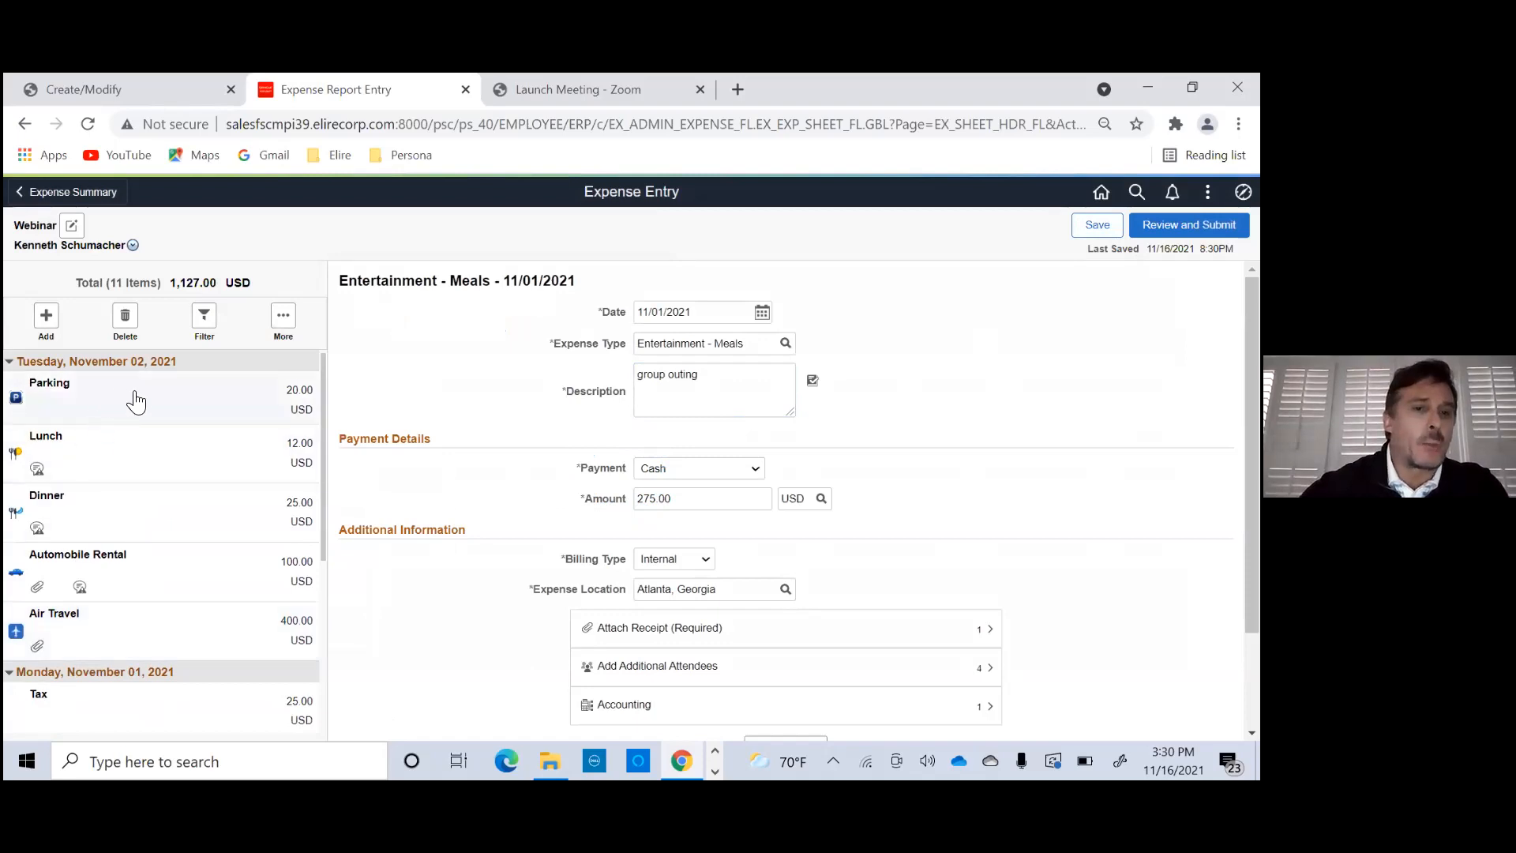
{"action": "scroll", "coordinate": [150, 439], "scroll_direction": "down", "scroll_amount": 1}
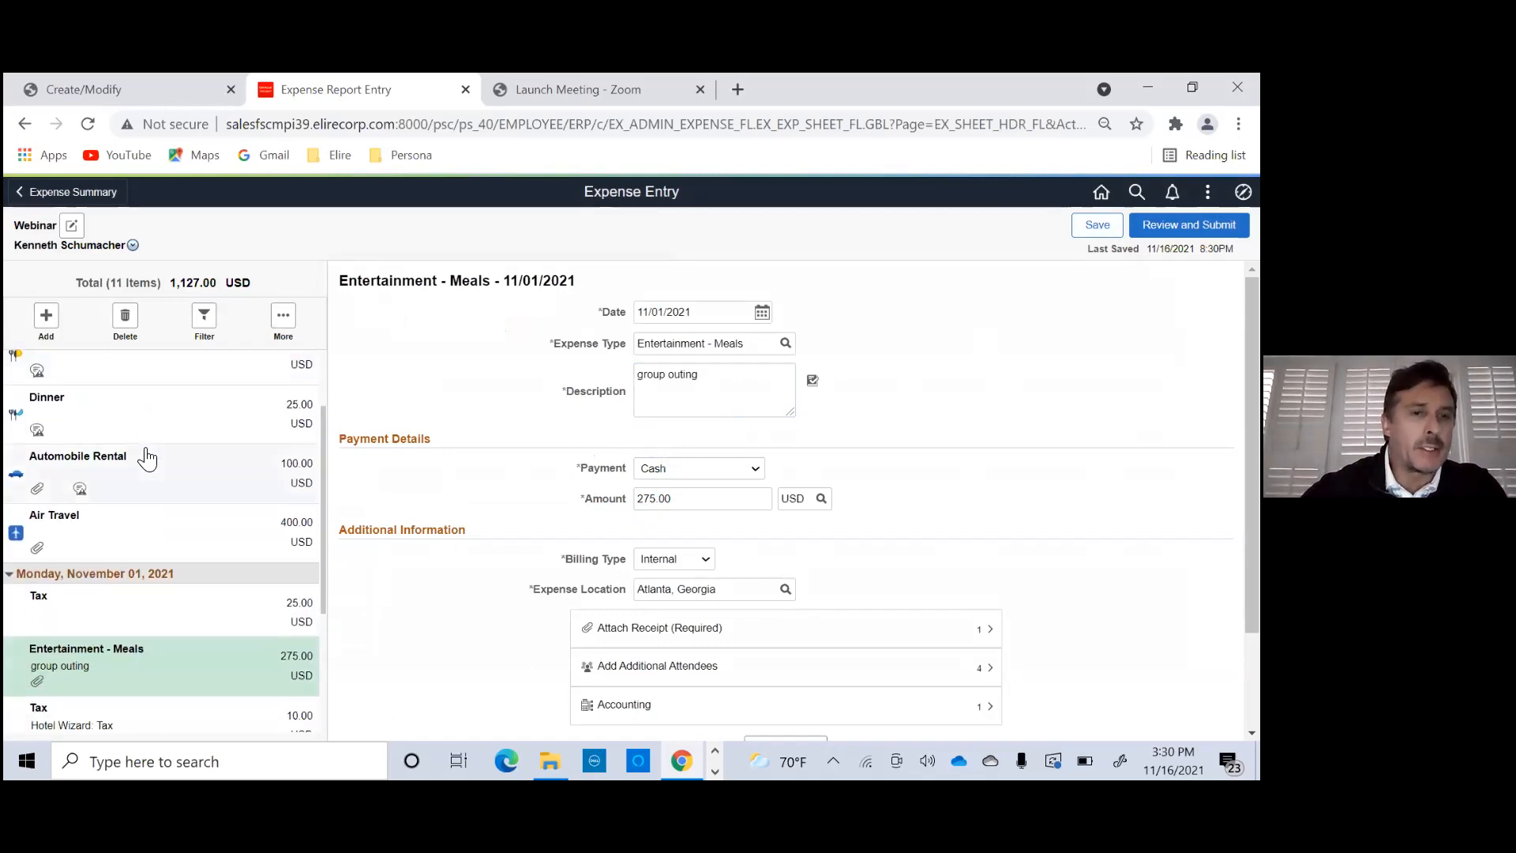
{"action": "scroll", "coordinate": [103, 482], "scroll_direction": "down", "scroll_amount": 2}
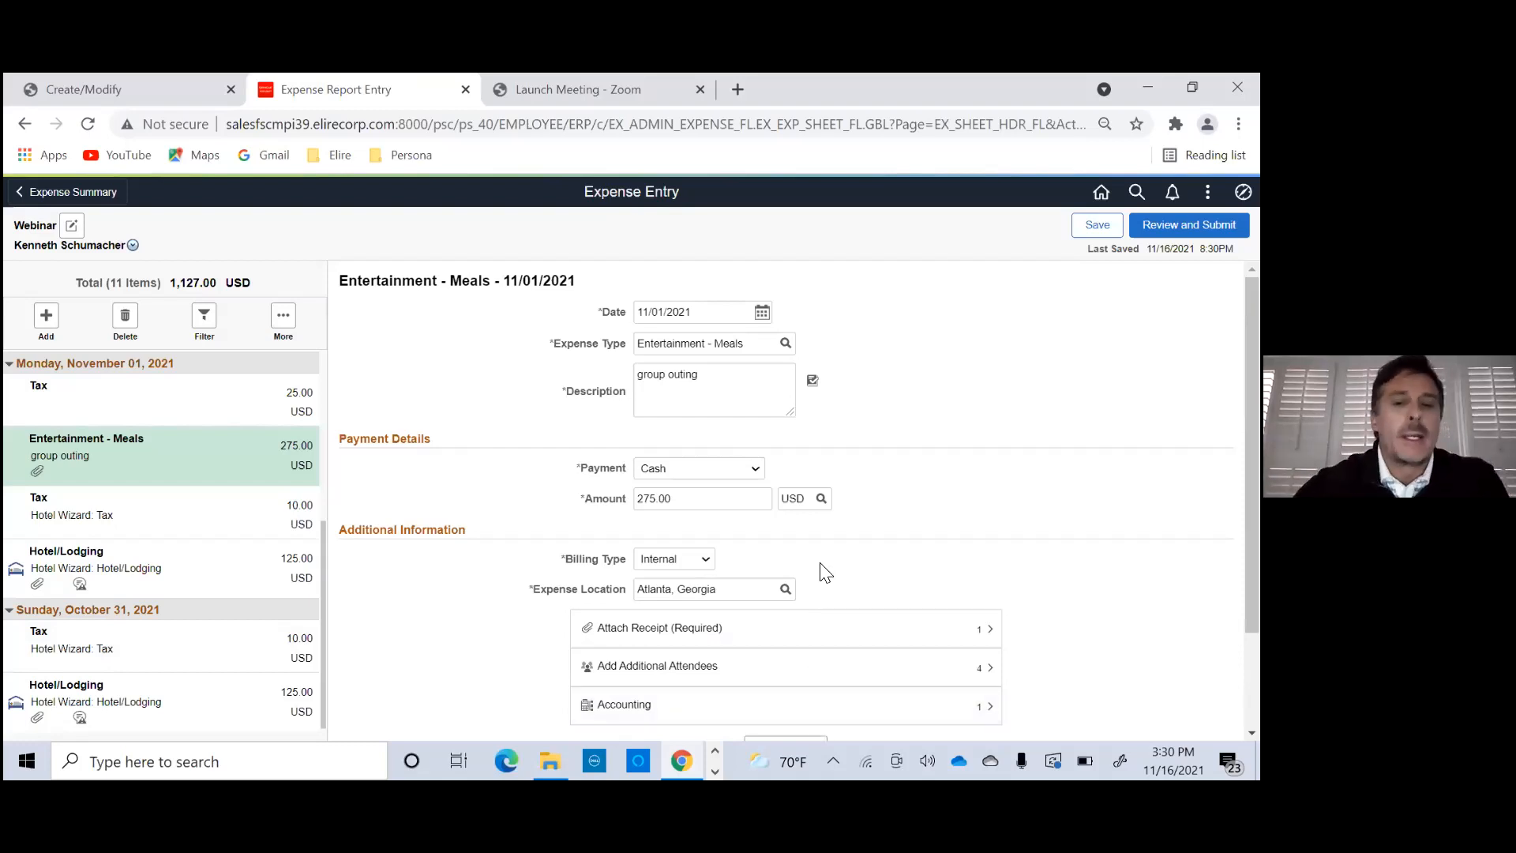
{"action": "scroll", "coordinate": [653, 457], "scroll_direction": "down", "scroll_amount": 2}
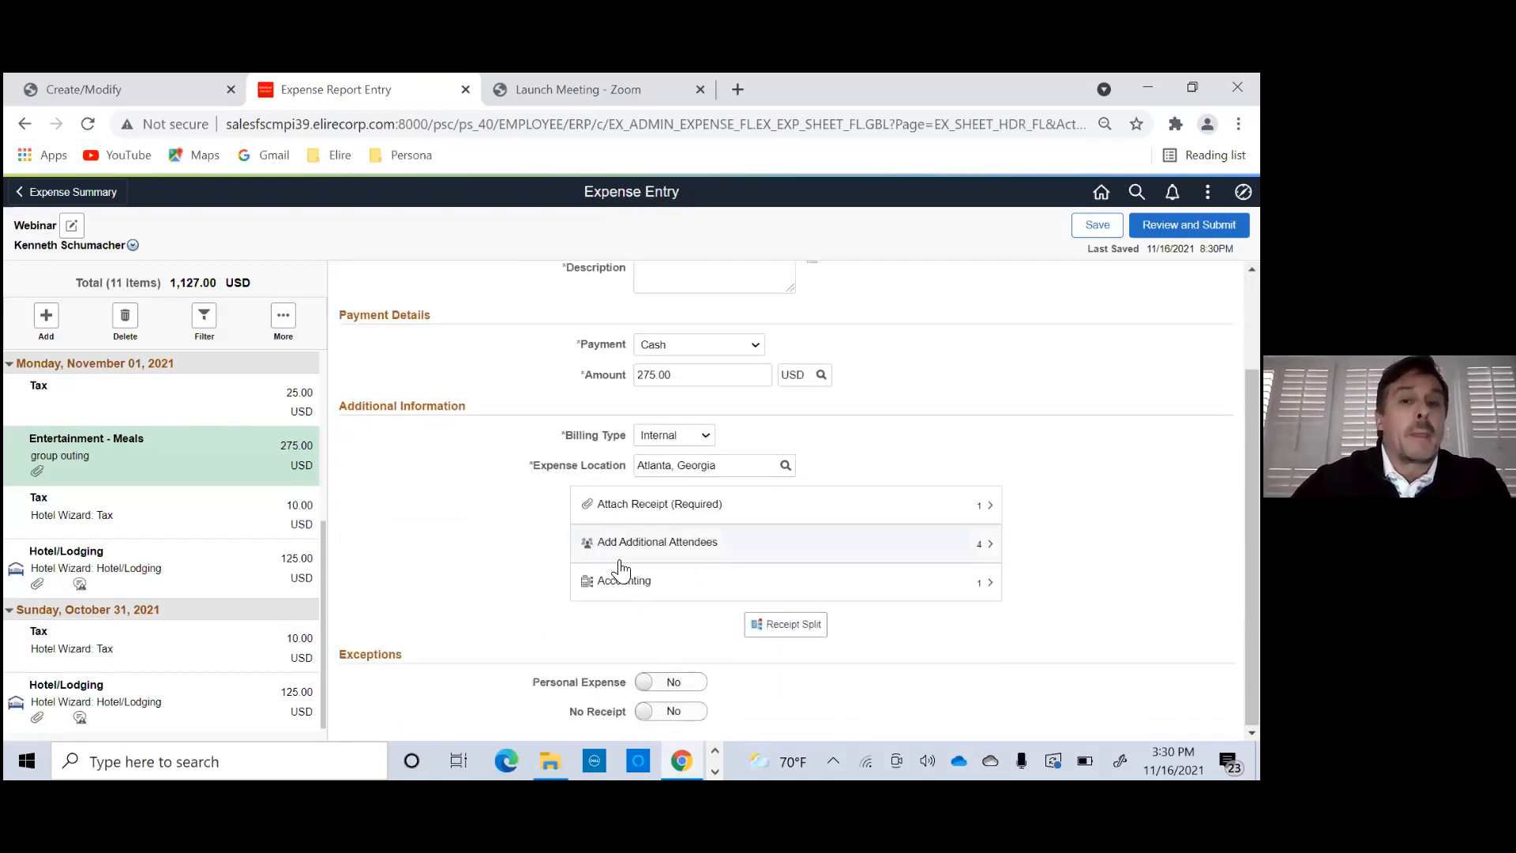
{"action": "left_click", "coordinate": [1189, 225]}
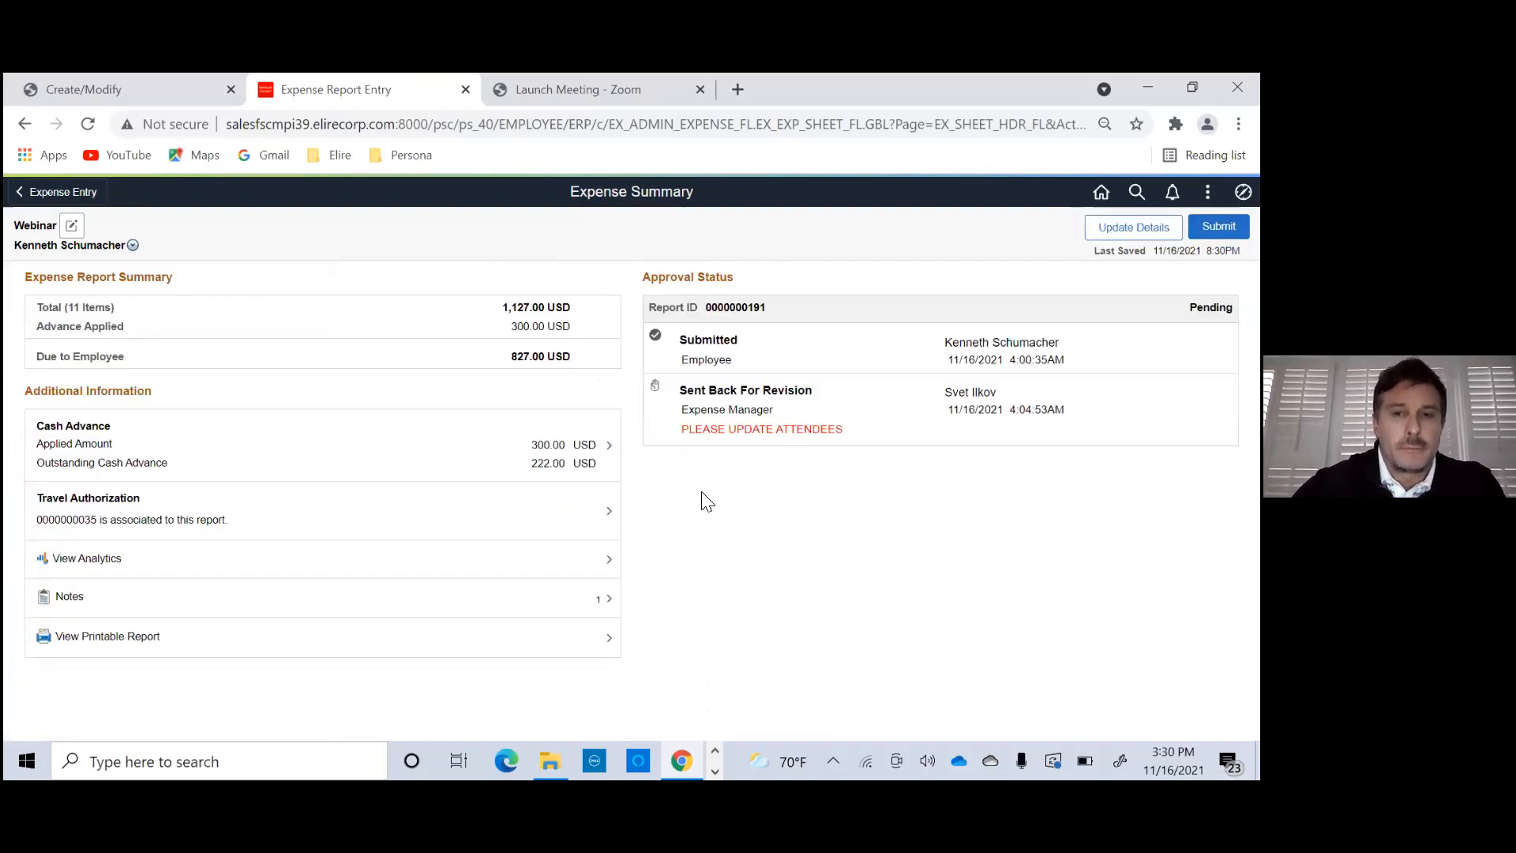
{"action": "left_click", "coordinate": [1219, 227]}
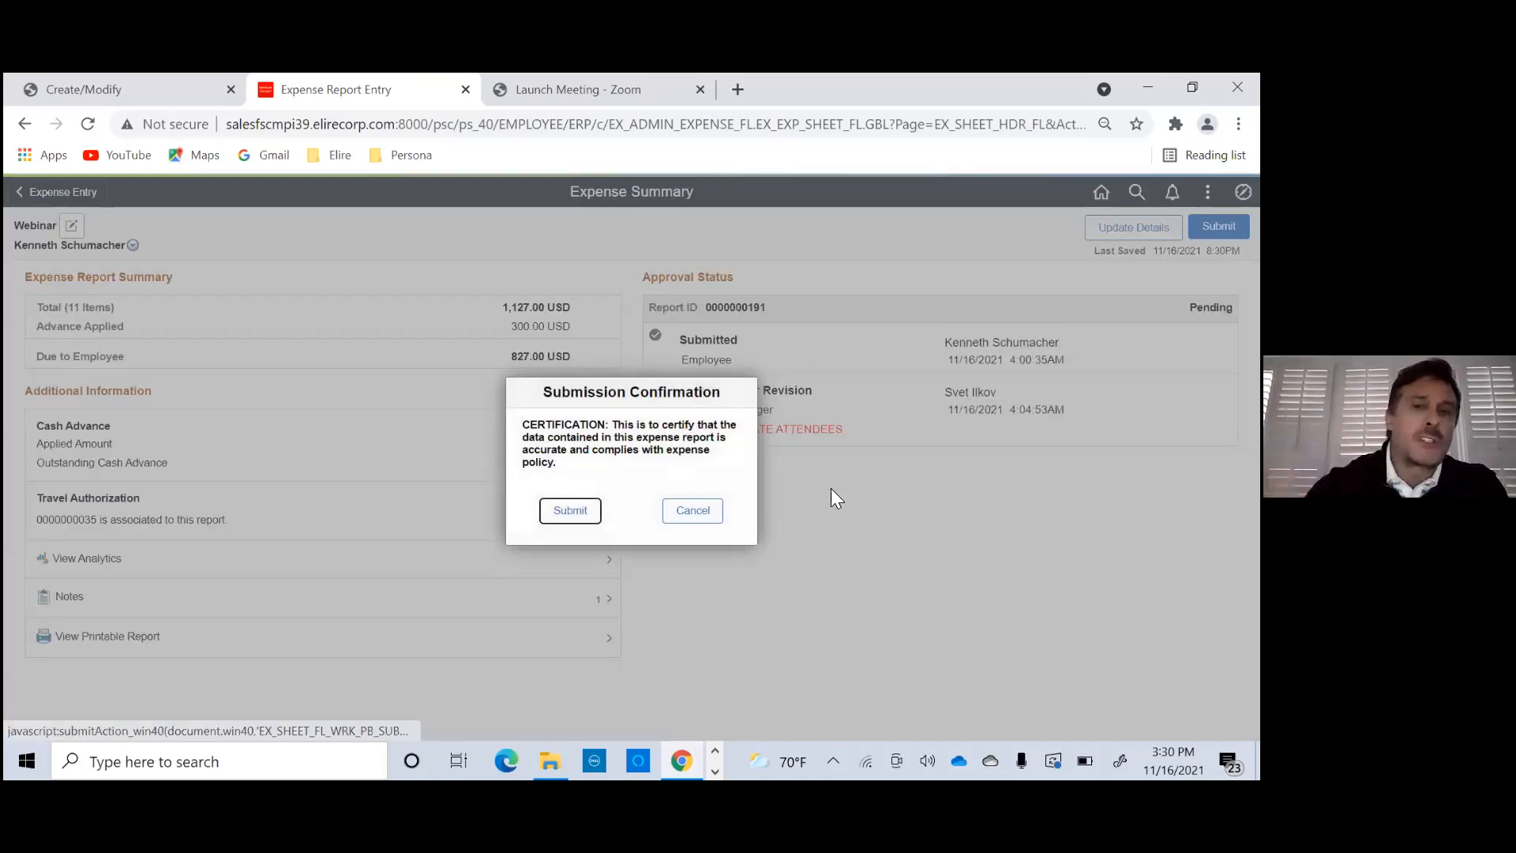
{"action": "left_click", "coordinate": [576, 511]}
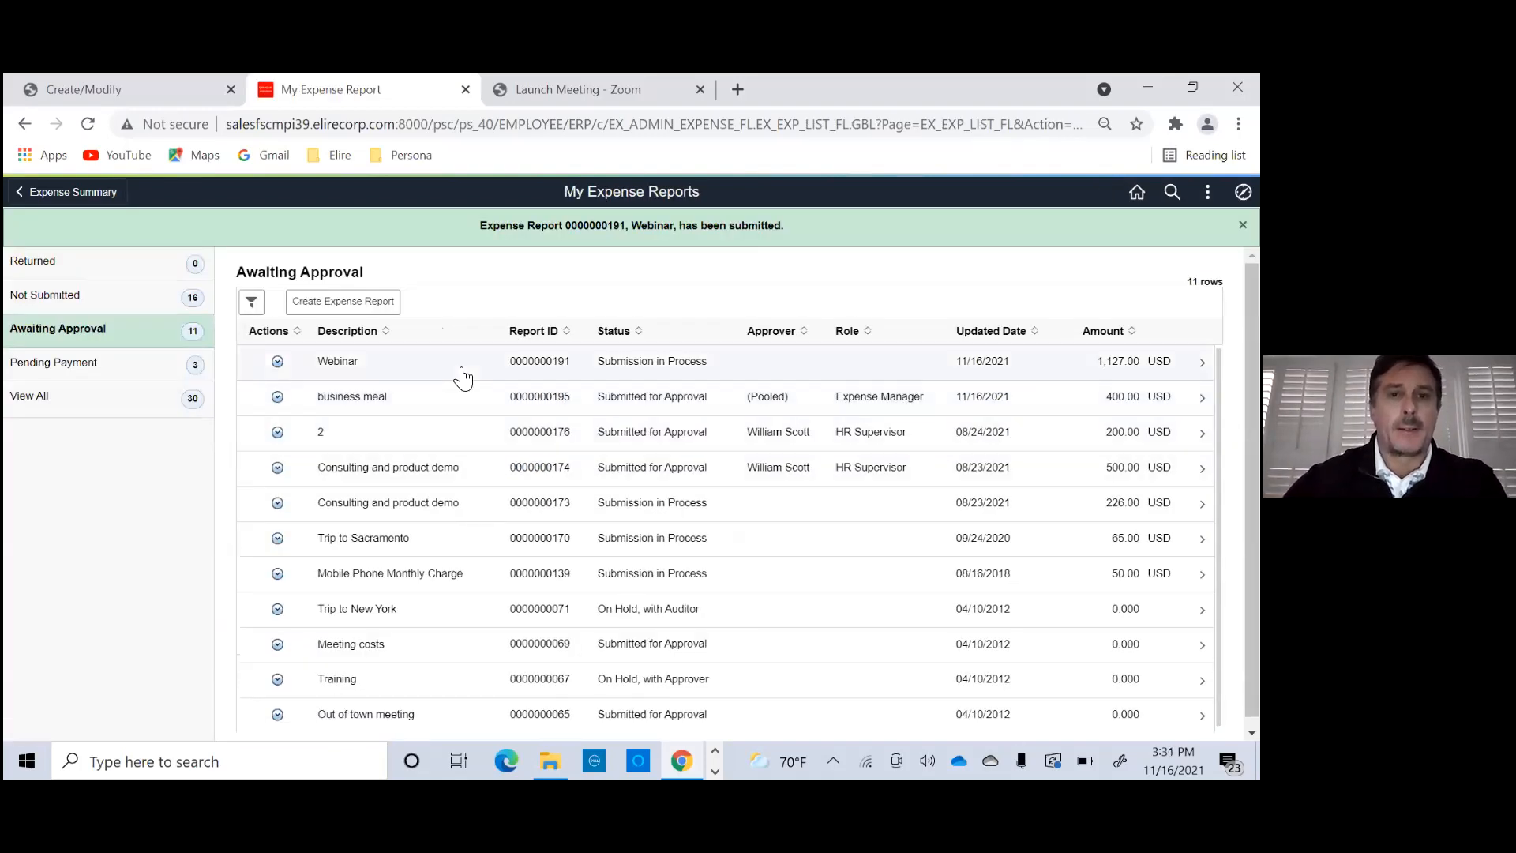
- Open the resubmitted Webinar report from those awaiting approval and examine its pooled Expense Manager approvers
{"action": "left_click", "coordinate": [524, 376]}
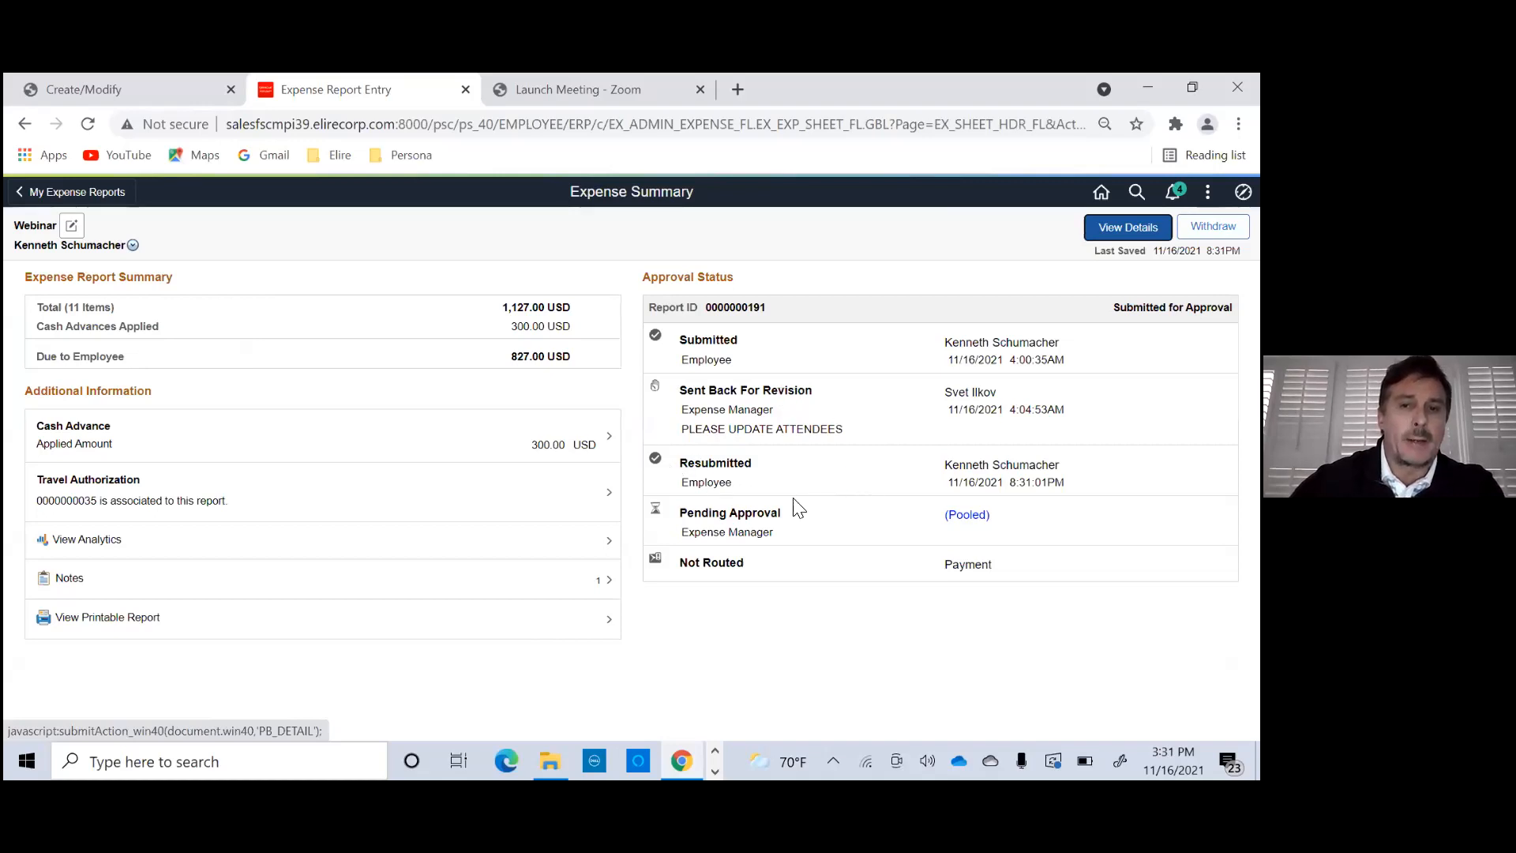
{"action": "left_click", "coordinate": [969, 517]}
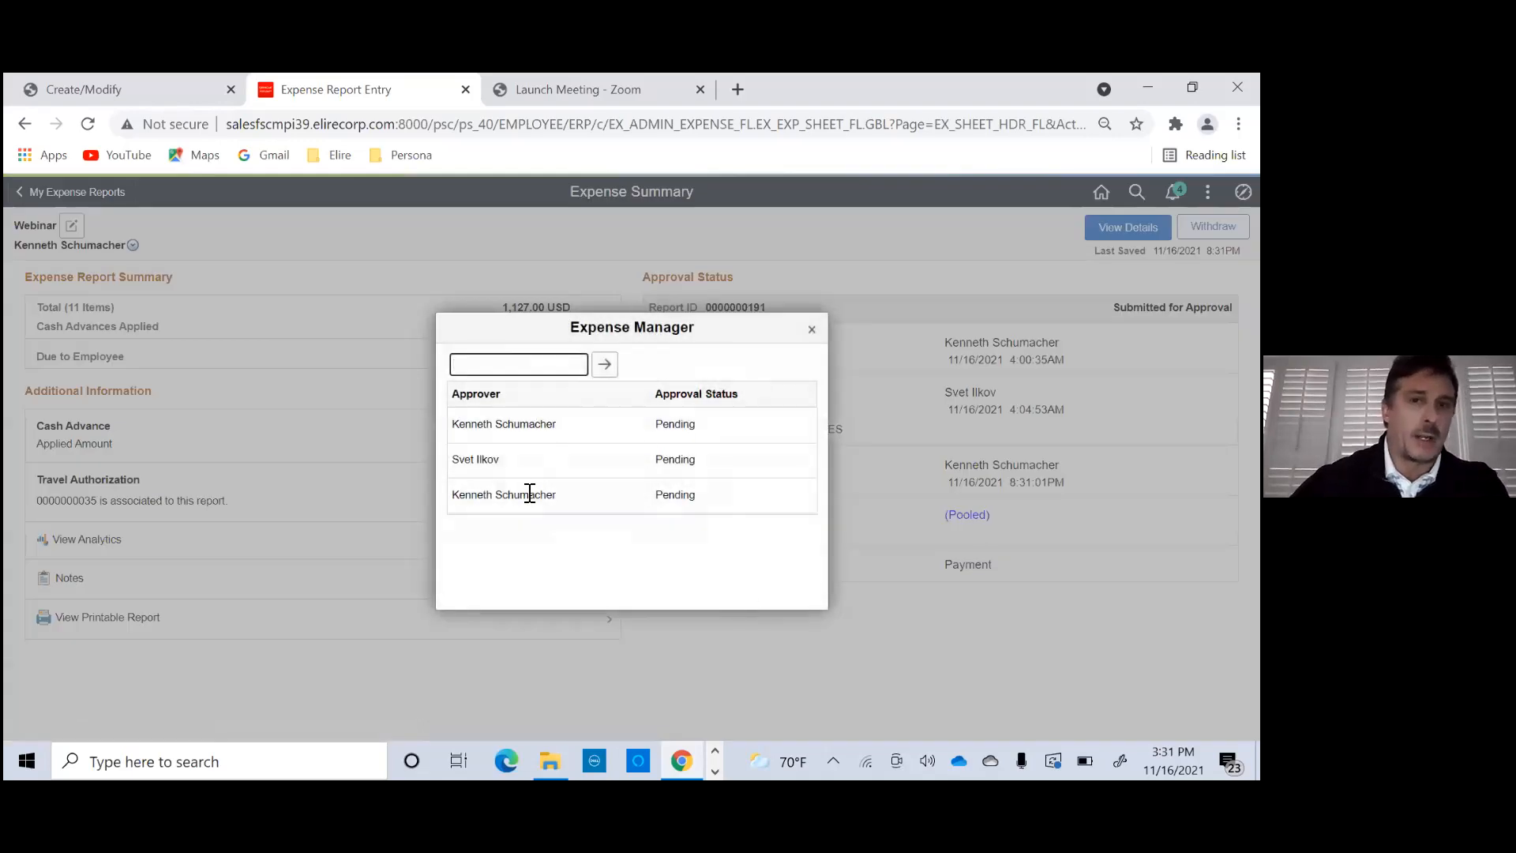
{"action": "left_click_drag", "start_coordinate": [453, 461], "coordinate": [483, 466]}
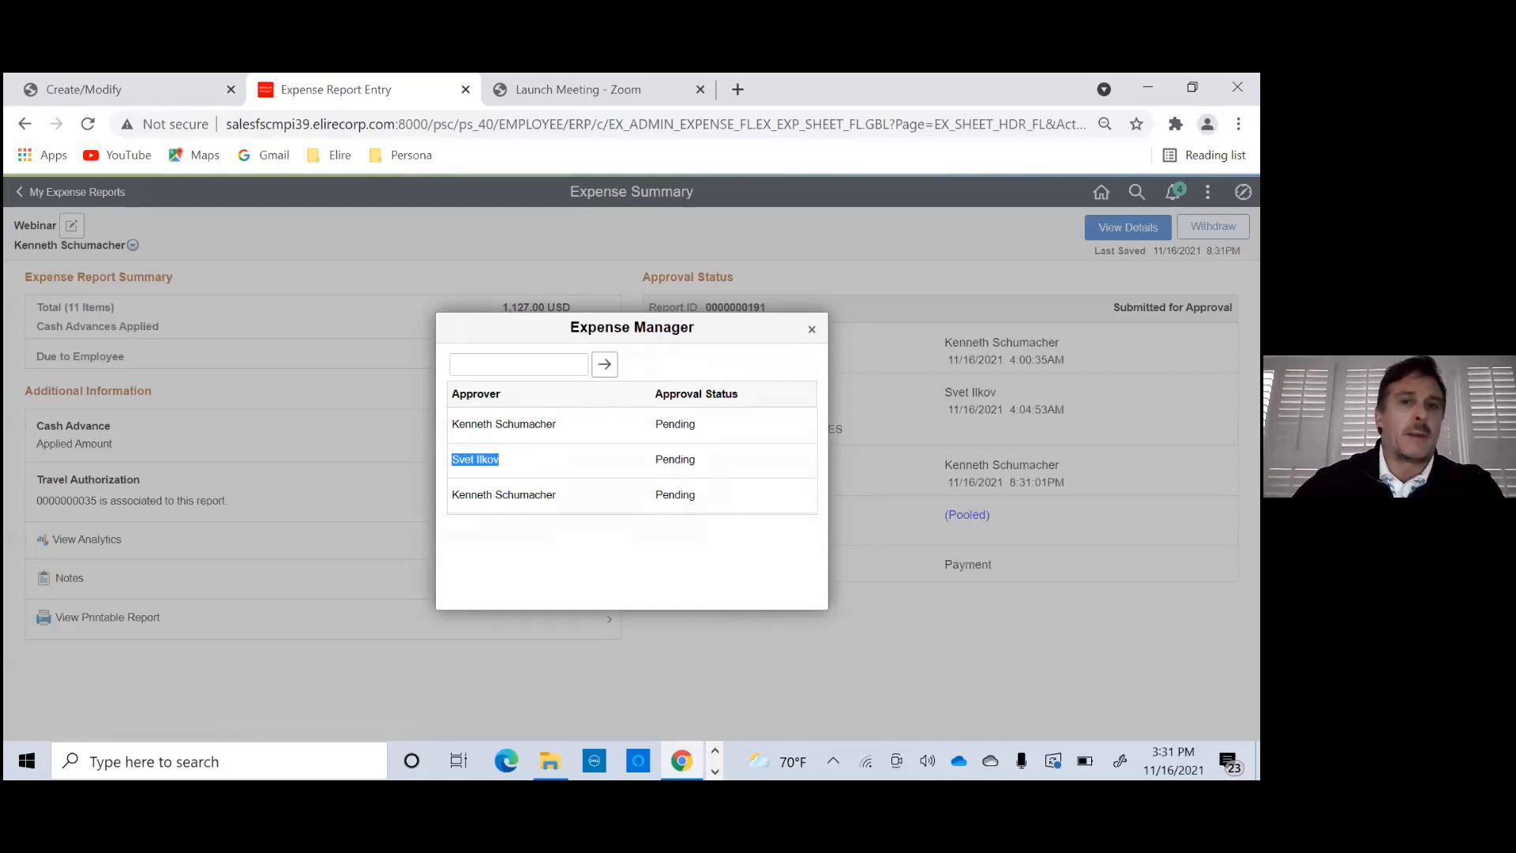
{"action": "left_click", "coordinate": [812, 330]}
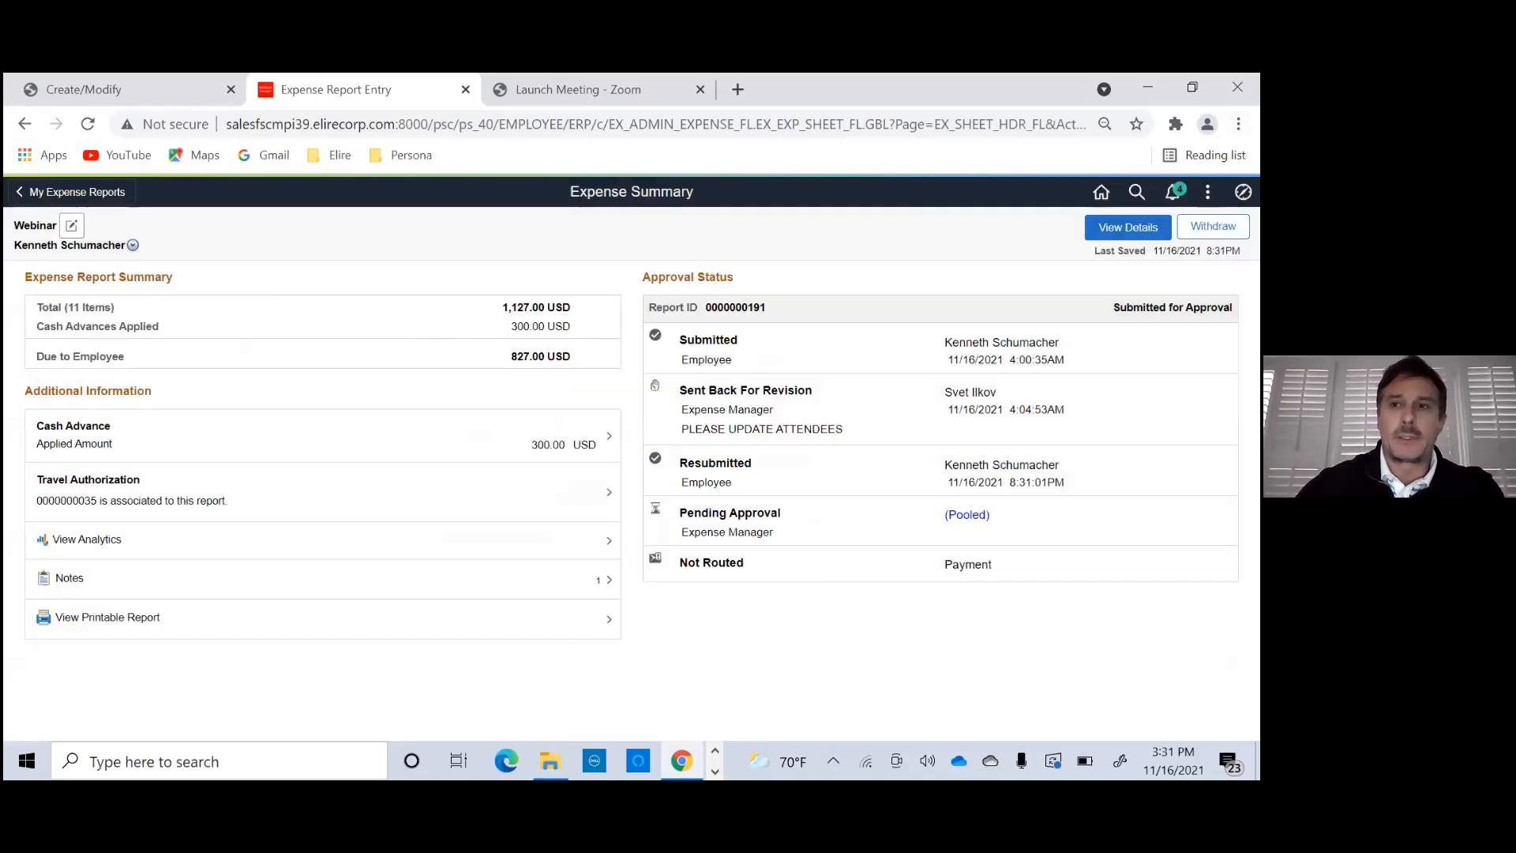
- Separate the Create Cash Advance page from the Webinar expense report into its own browser window
{"action": "key", "text": "super+Down"}
{"action": "left_click", "coordinate": [194, 95]}
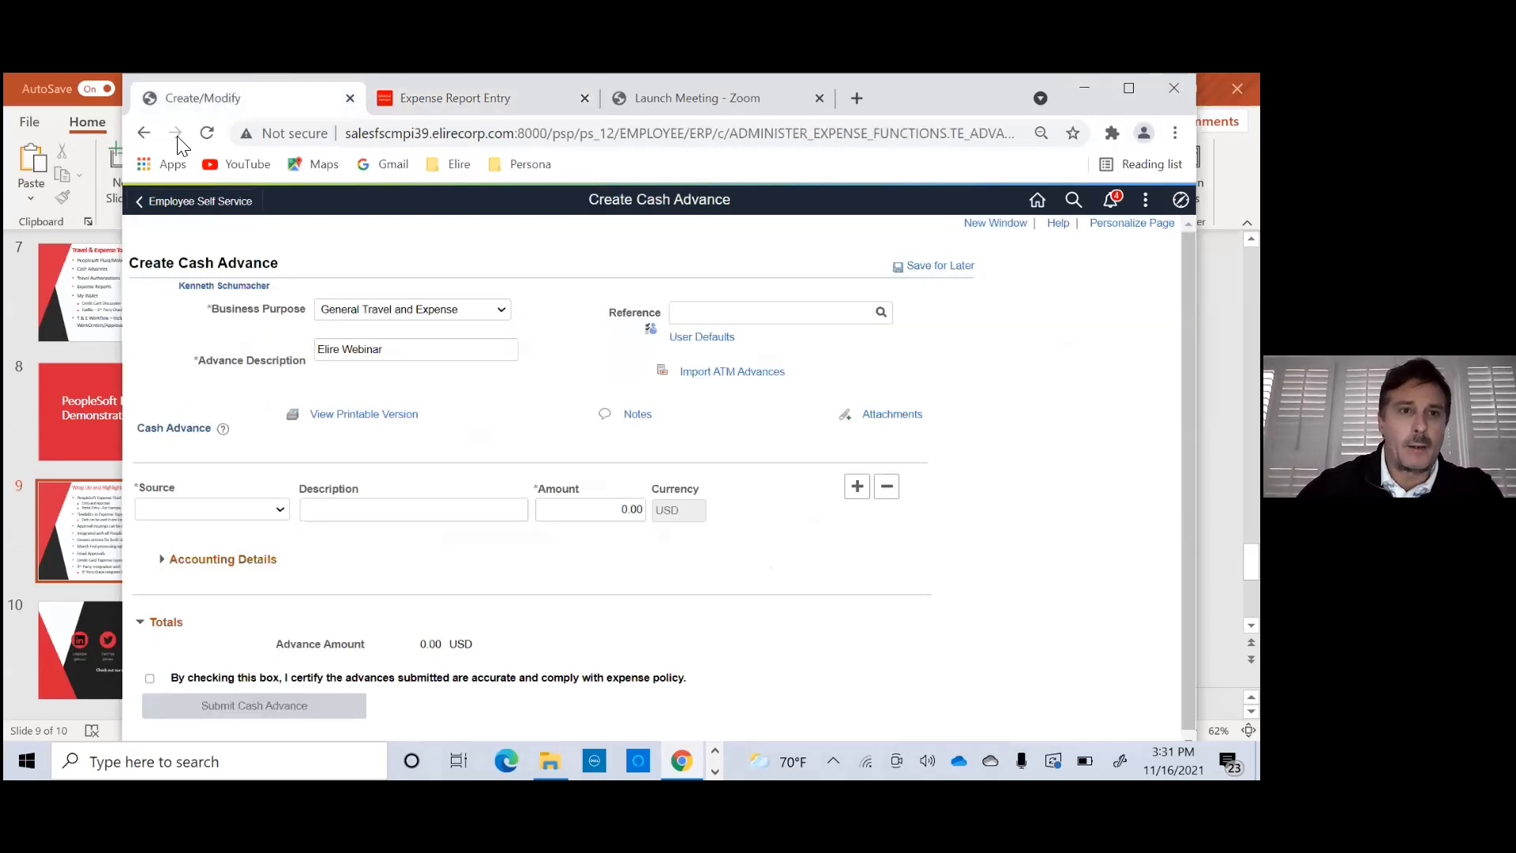
{"action": "key", "text": "ctrl+w"}
{"action": "left_click_drag", "start_coordinate": [172, 148], "coordinate": [202, 146]}
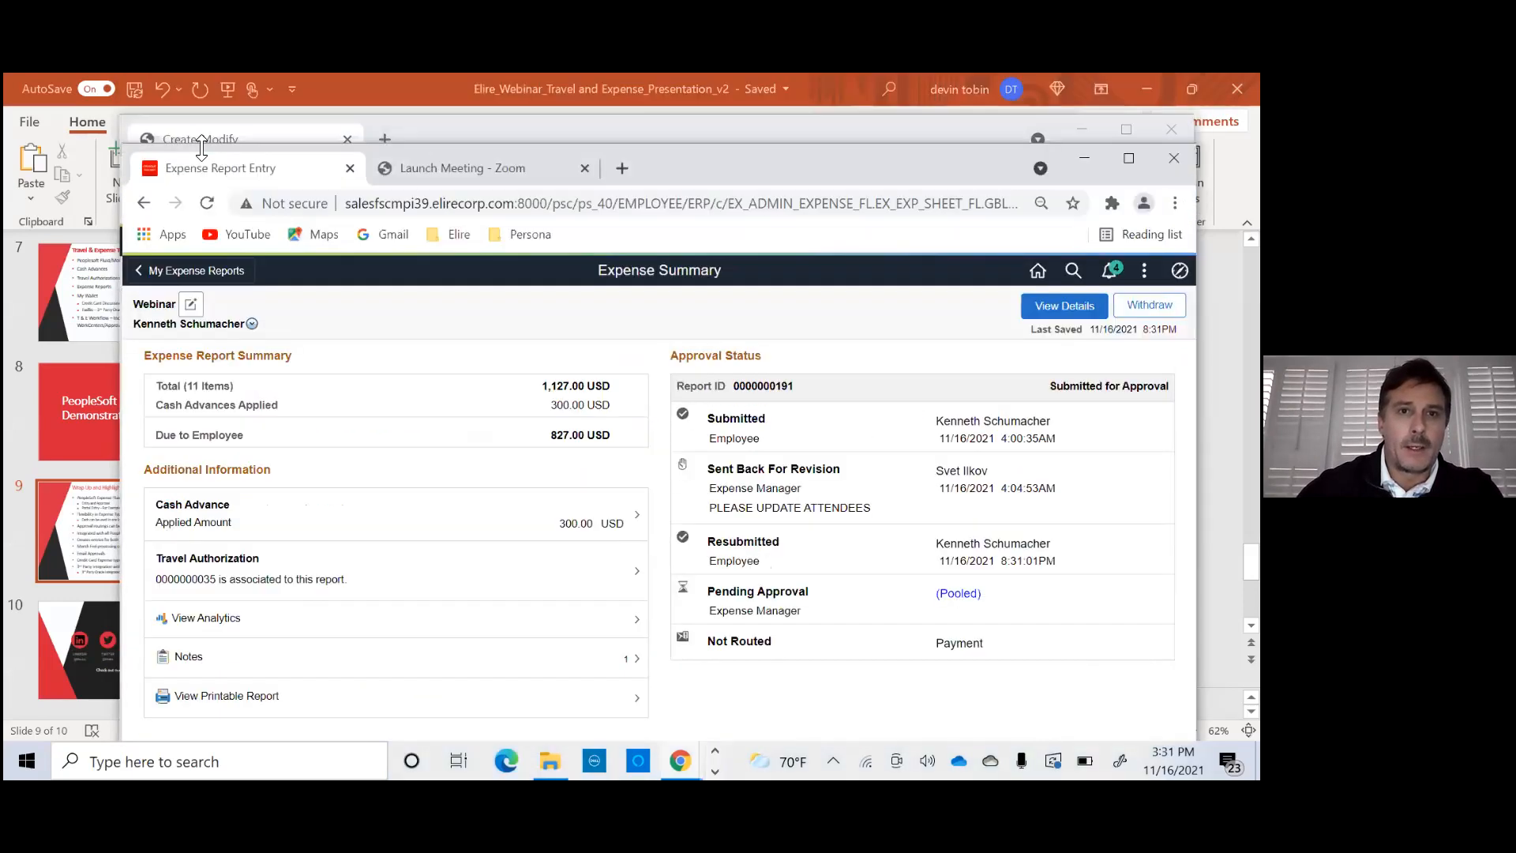
- Sign out of PeopleSoft and sign back in with the Expense Manager approver's saved user ID and password, maximizing the browser window
{"action": "left_click", "coordinate": [1144, 271]}
{"action": "scroll", "coordinate": [1027, 616], "scroll_direction": "down", "scroll_amount": 1}
{"action": "left_click", "coordinate": [1016, 620]}
{"action": "left_click", "coordinate": [494, 413]}
{"action": "left_click", "coordinate": [509, 571]}
{"action": "left_click", "coordinate": [591, 592]}
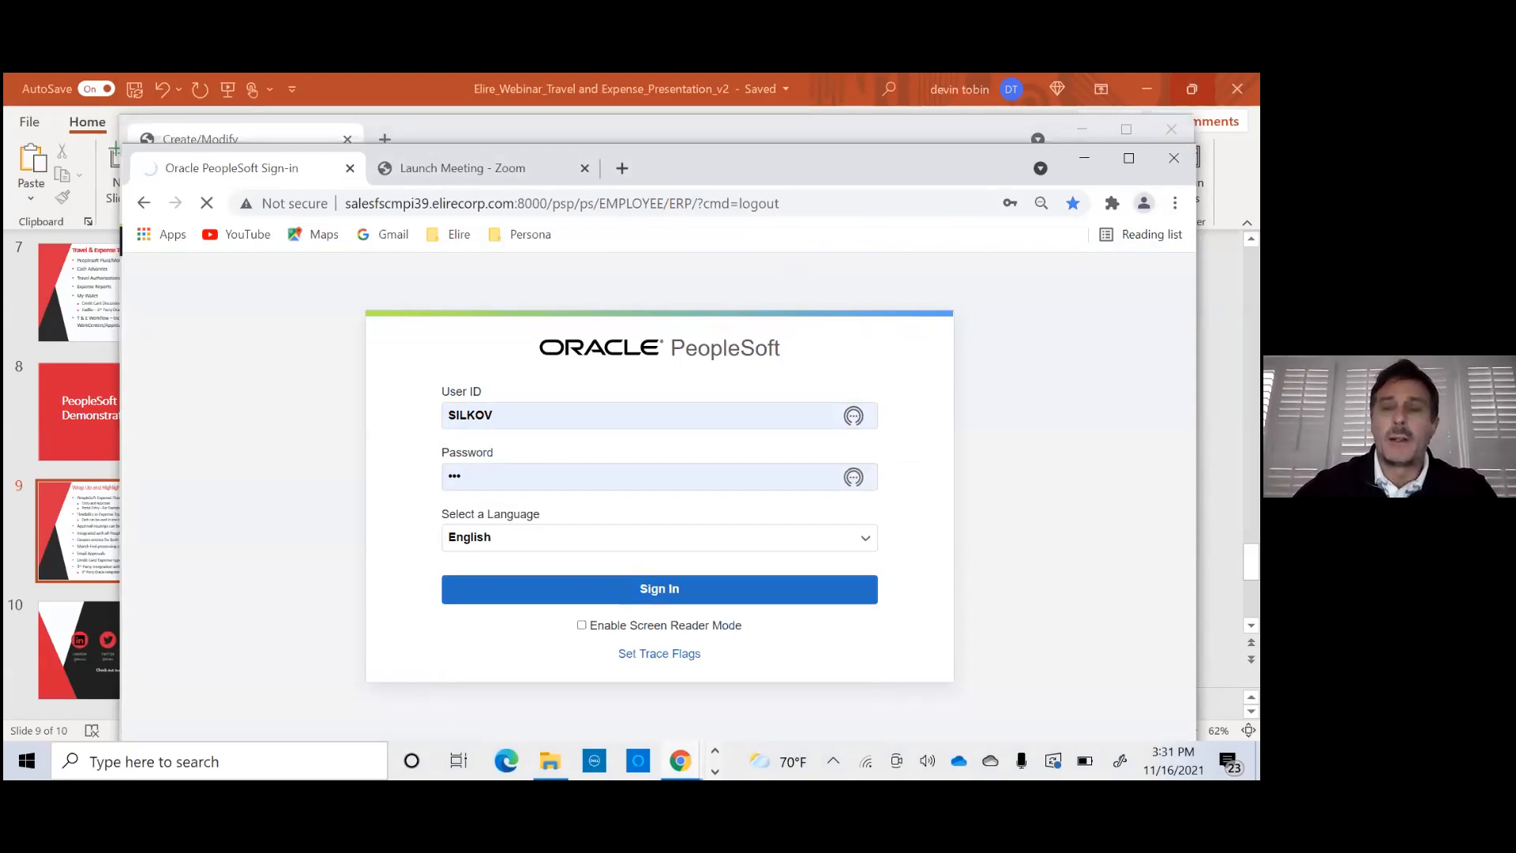
{"action": "left_click", "coordinate": [1130, 158]}
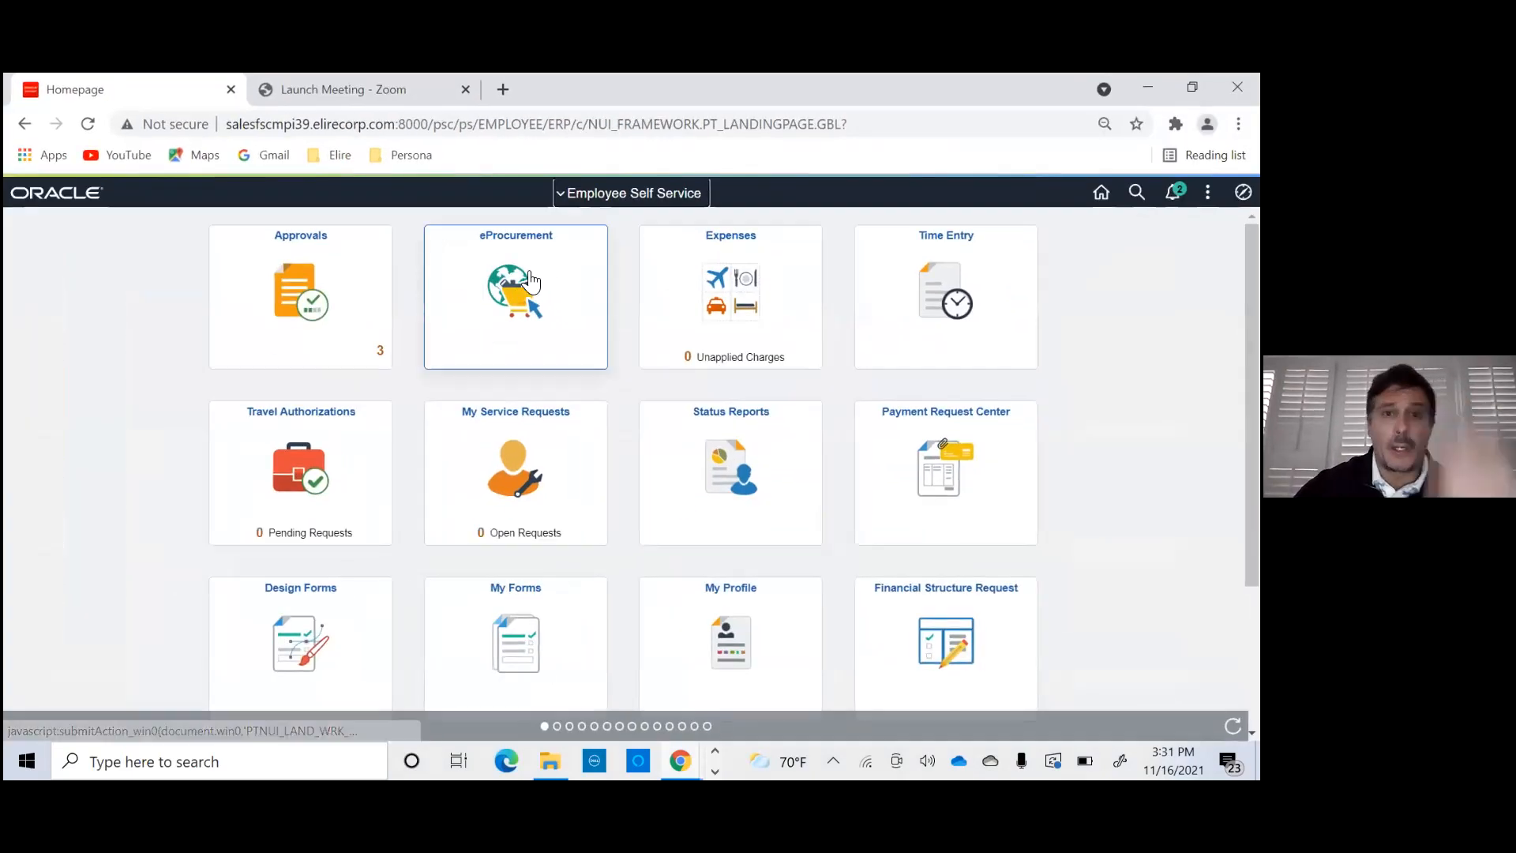
- Open the Webinar expense report from the pending approvals and review its summary and expense lines
{"action": "left_click", "coordinate": [281, 335]}
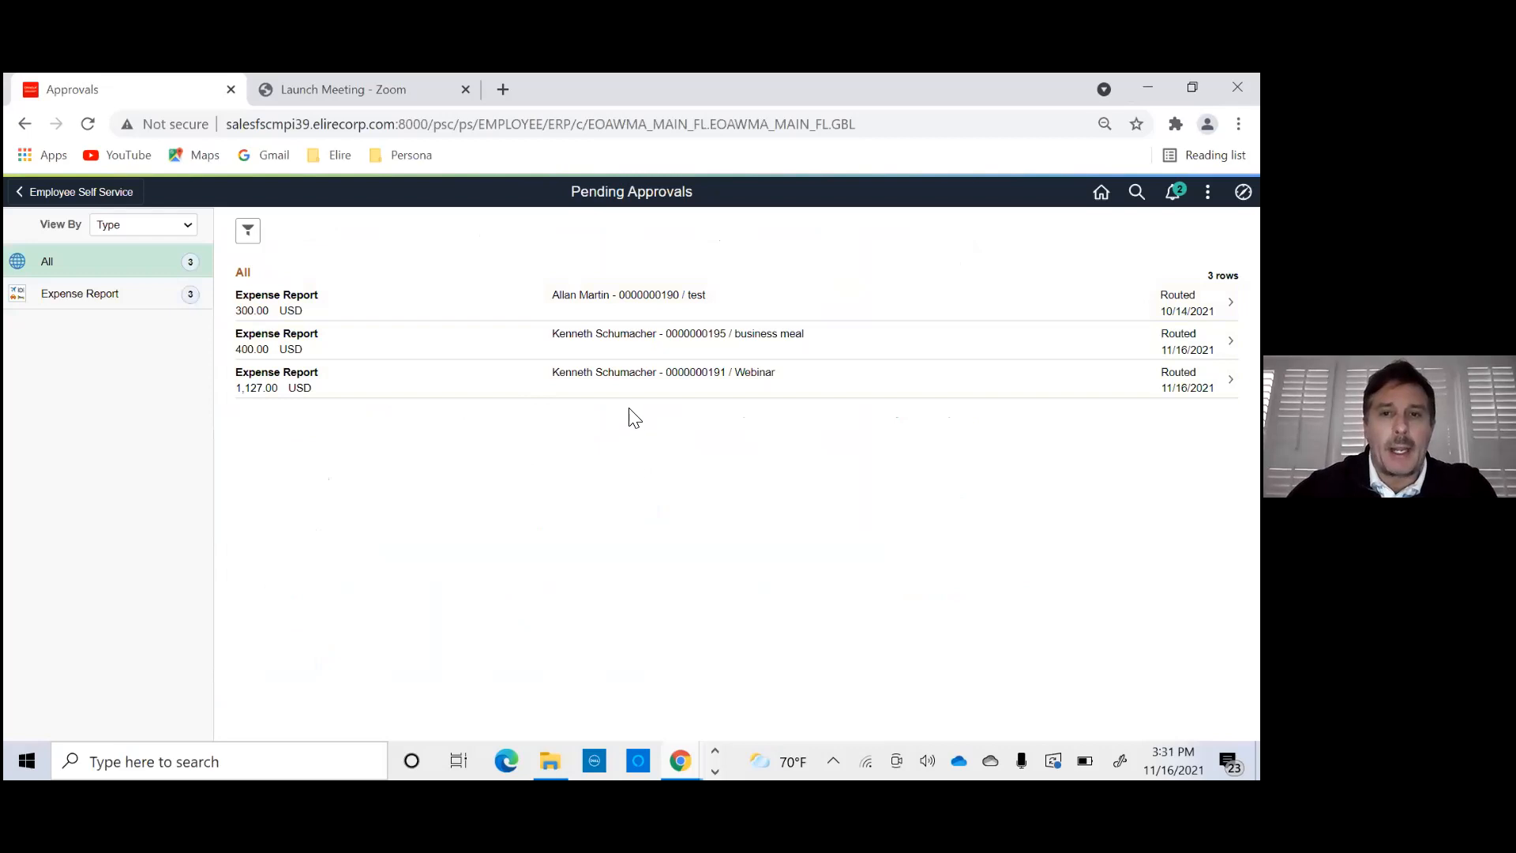
{"action": "left_click", "coordinate": [536, 388]}
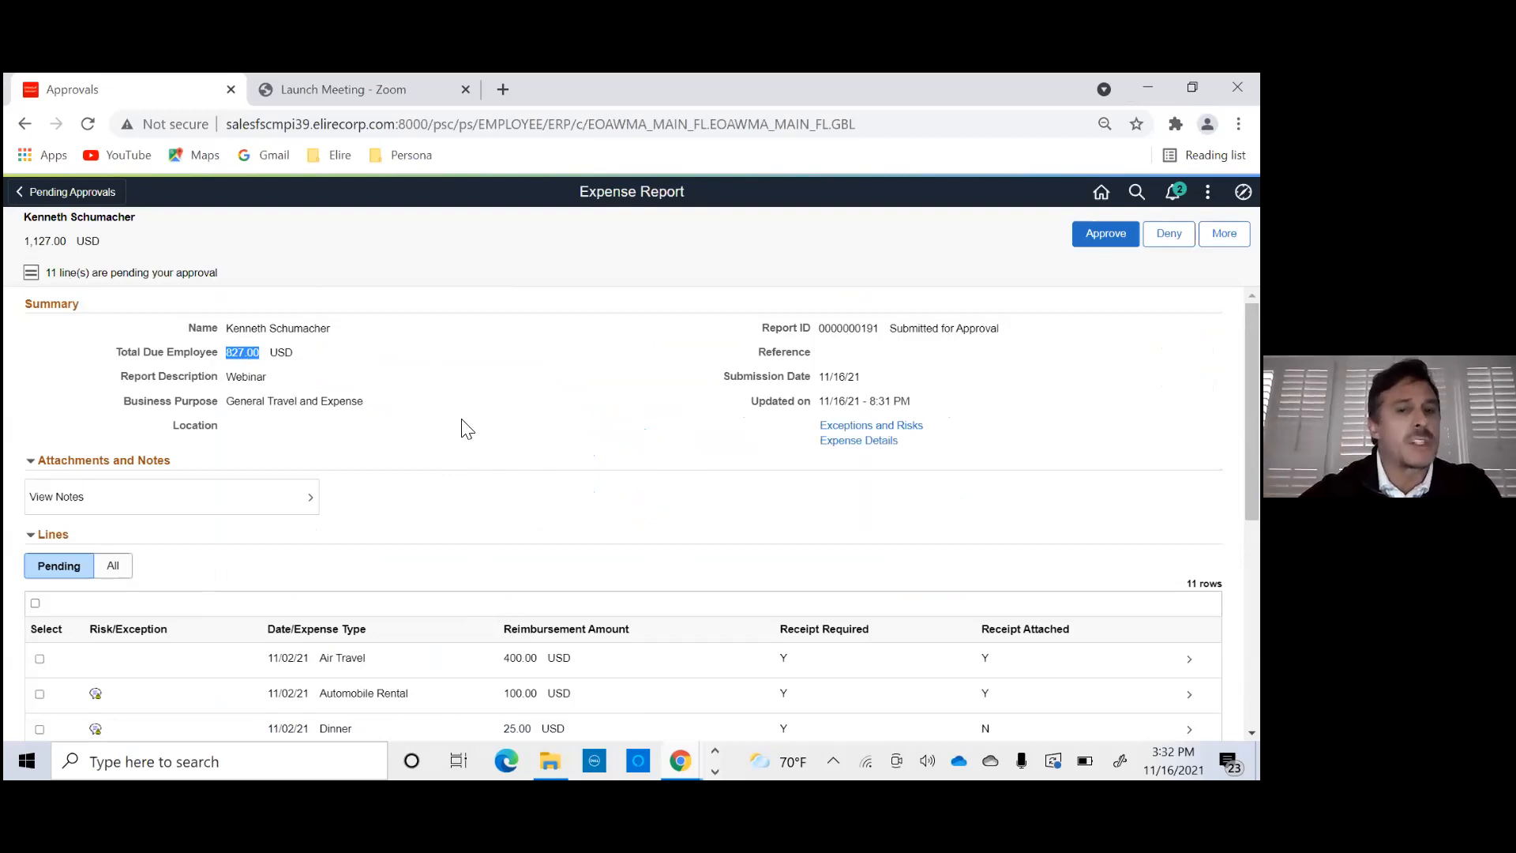
{"action": "scroll", "coordinate": [622, 466], "scroll_direction": "down", "scroll_amount": 5}
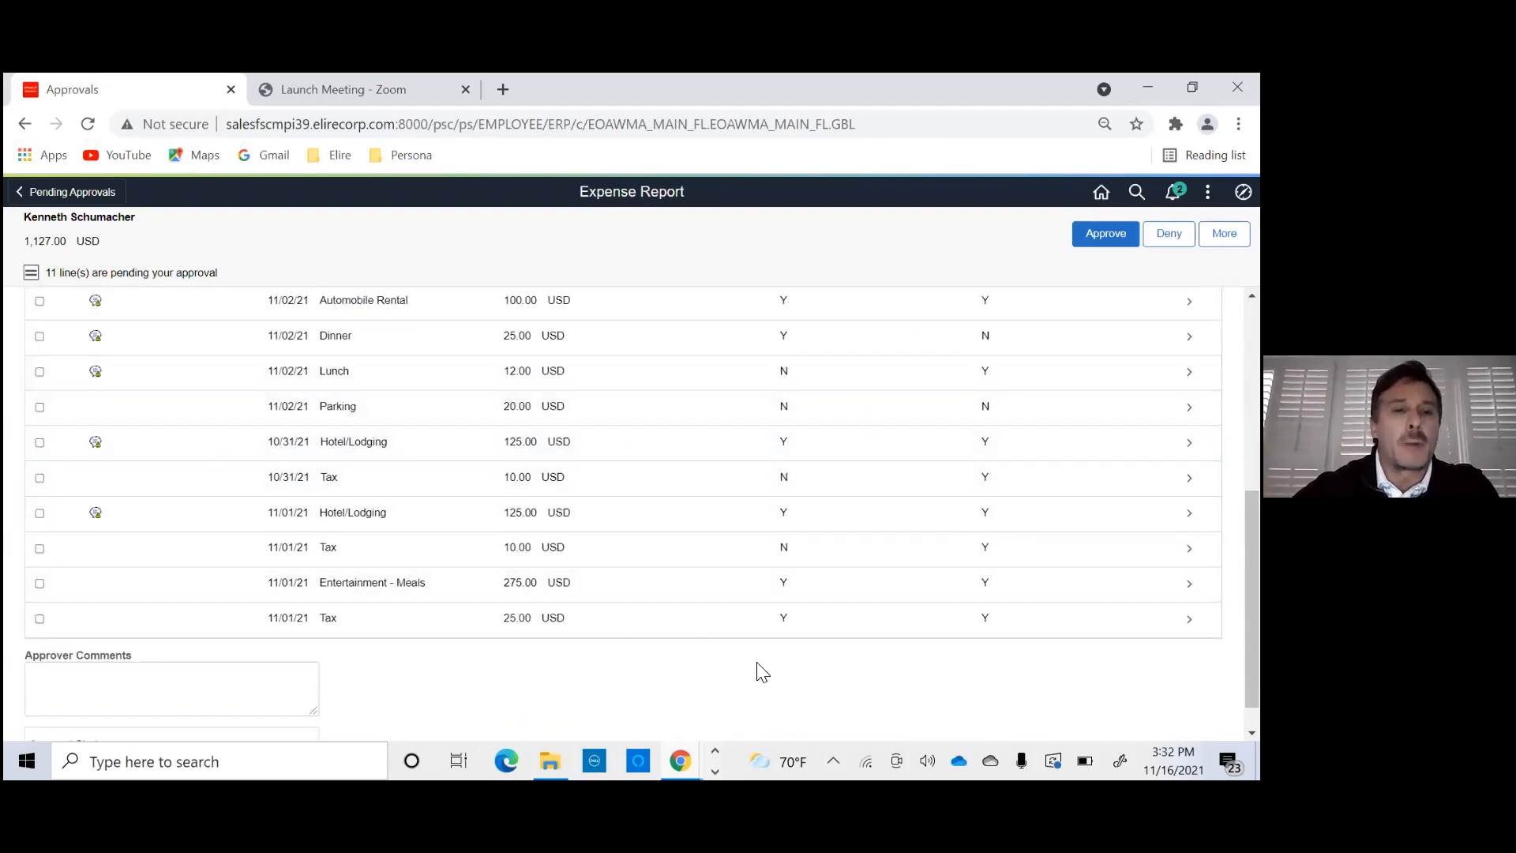
{"action": "scroll", "coordinate": [1013, 681], "scroll_direction": "up", "scroll_amount": 5}
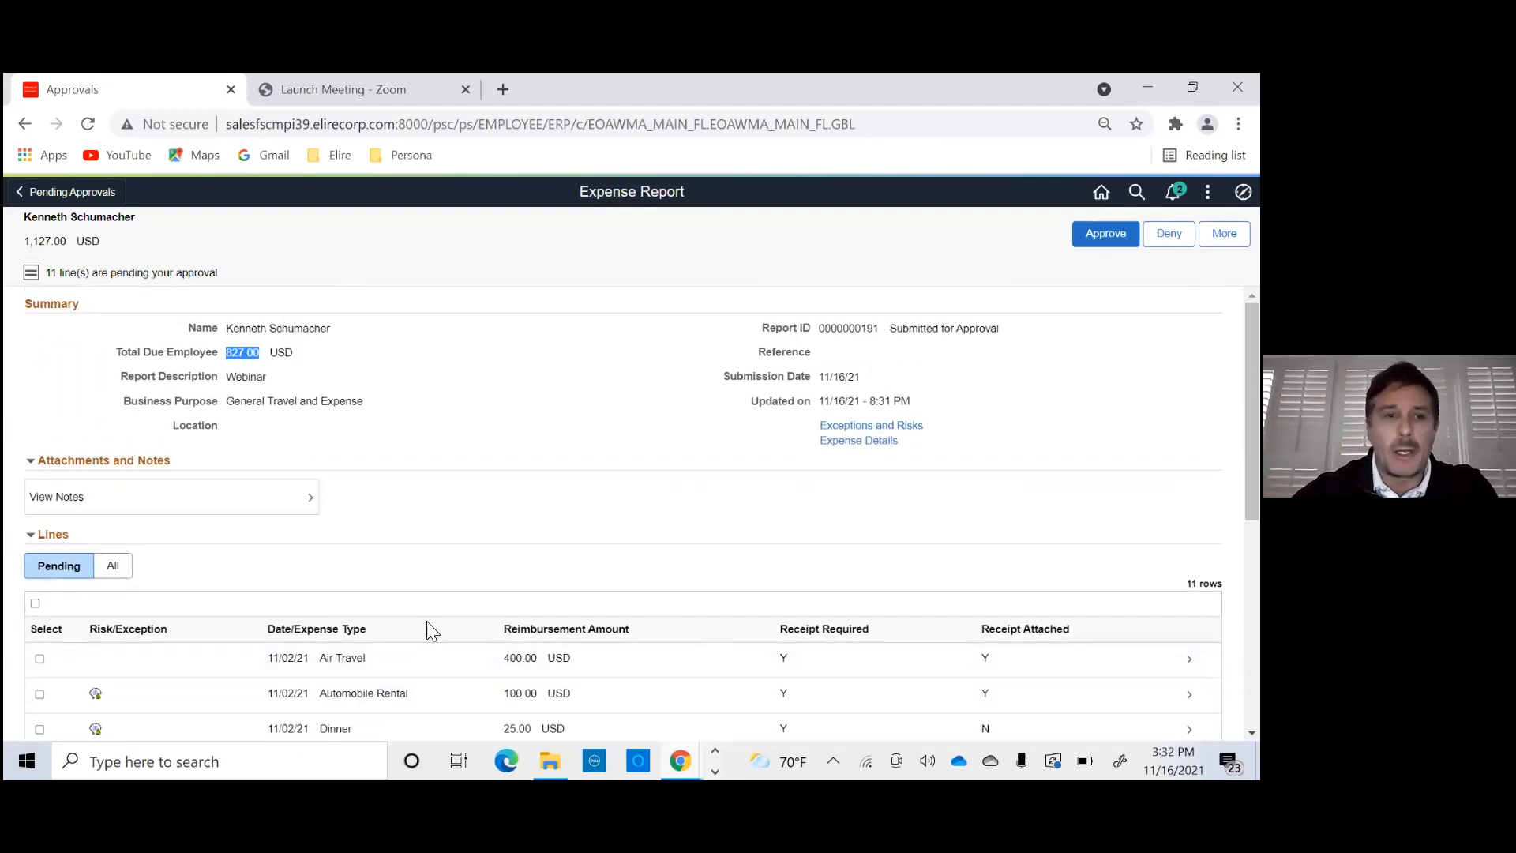
- Select all pending lines of the Webinar expense report and cancel out of the approval dialog
{"action": "left_click", "coordinate": [36, 604]}
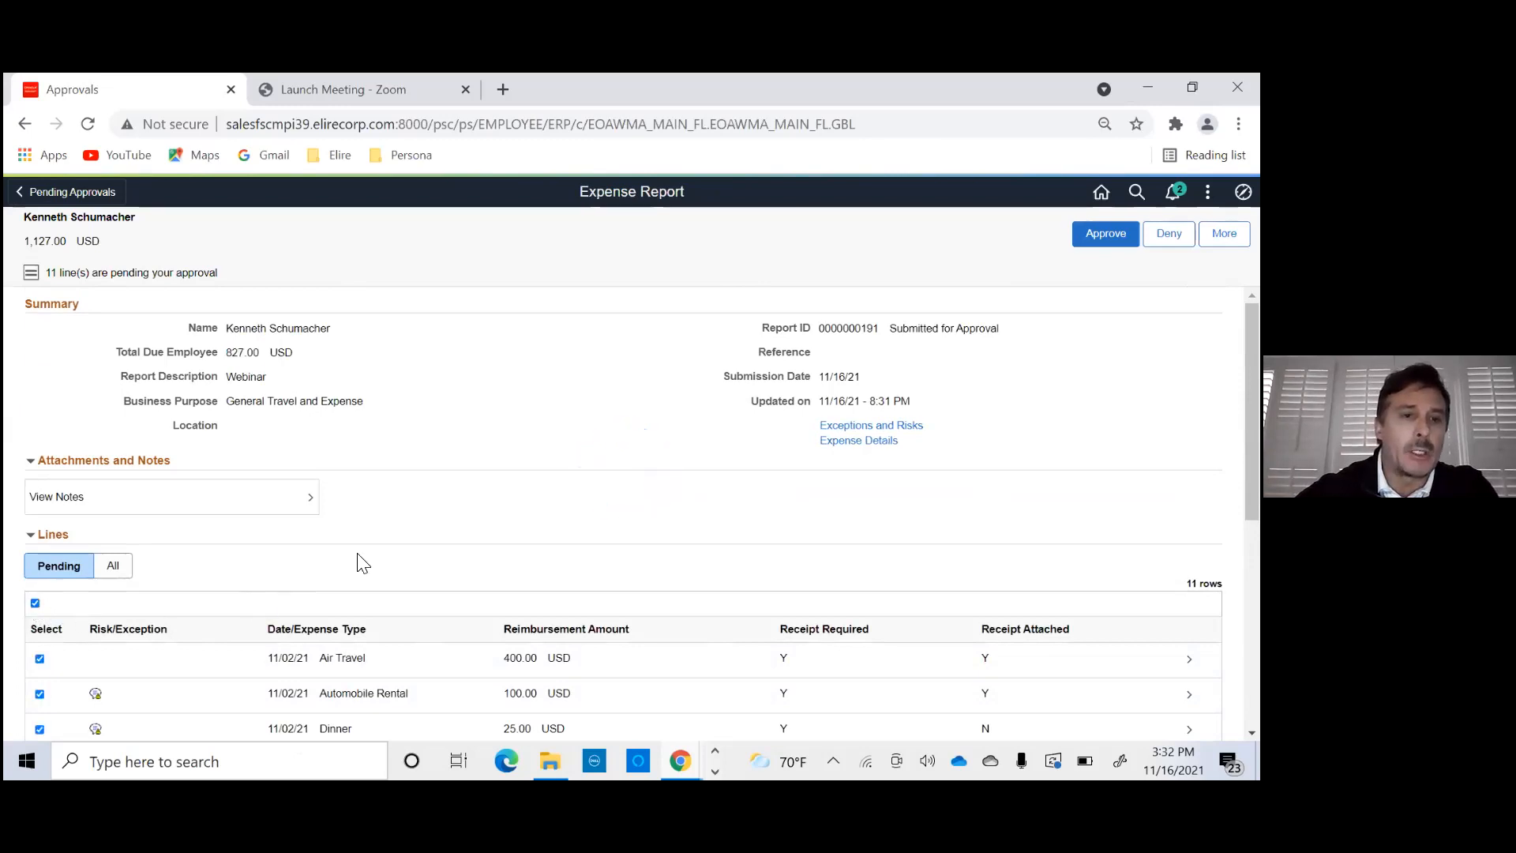
{"action": "left_click", "coordinate": [1106, 234]}
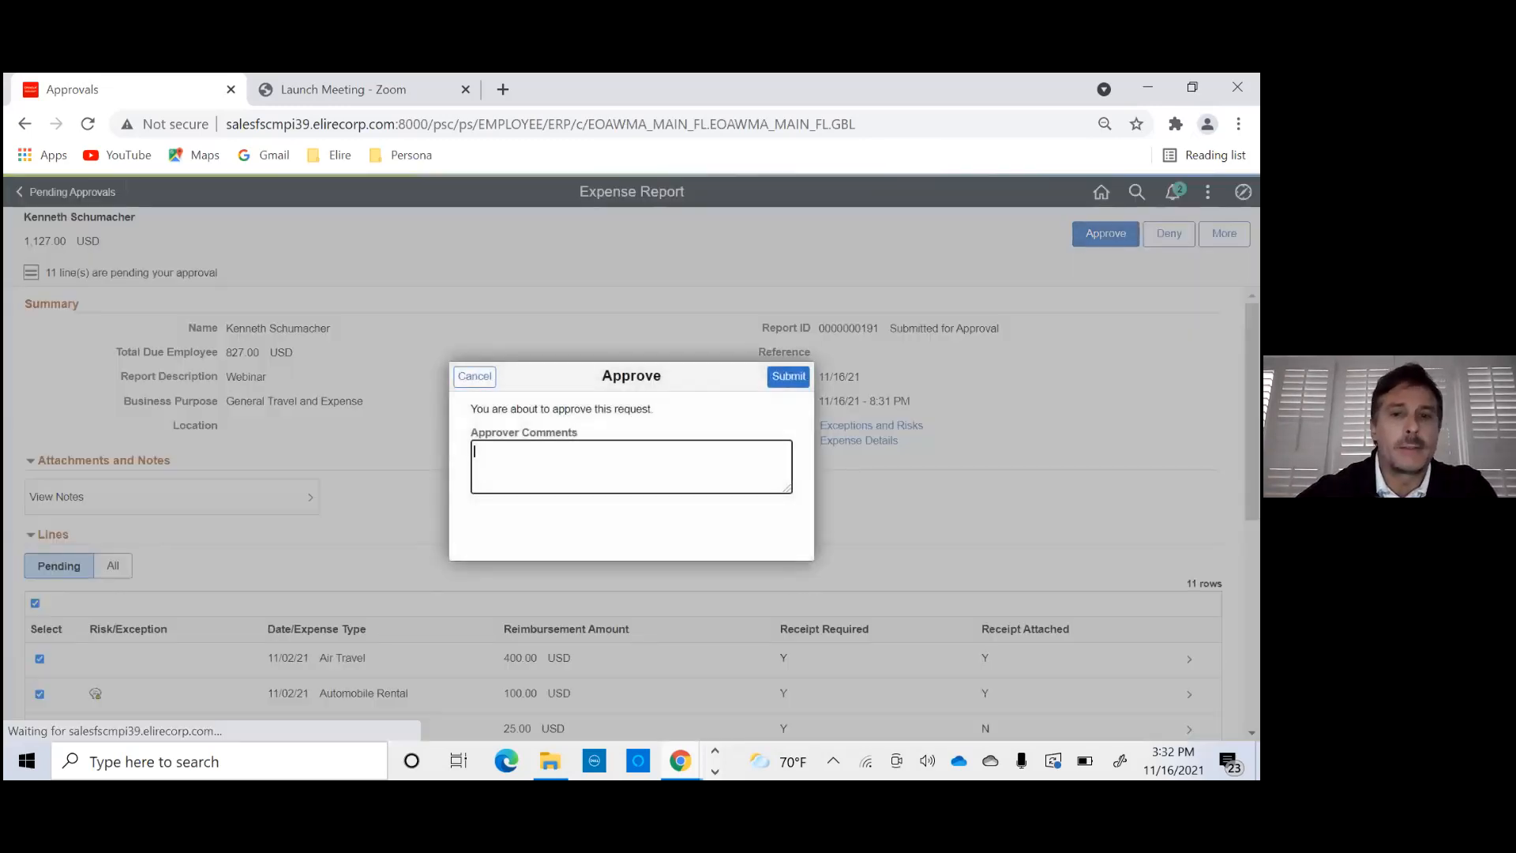
{"action": "left_click", "coordinate": [476, 377]}
- Check the attendees on the Webinar report's Entertainment - Meals line and return to the report header
{"action": "scroll", "coordinate": [708, 431], "scroll_direction": "down", "scroll_amount": 5}
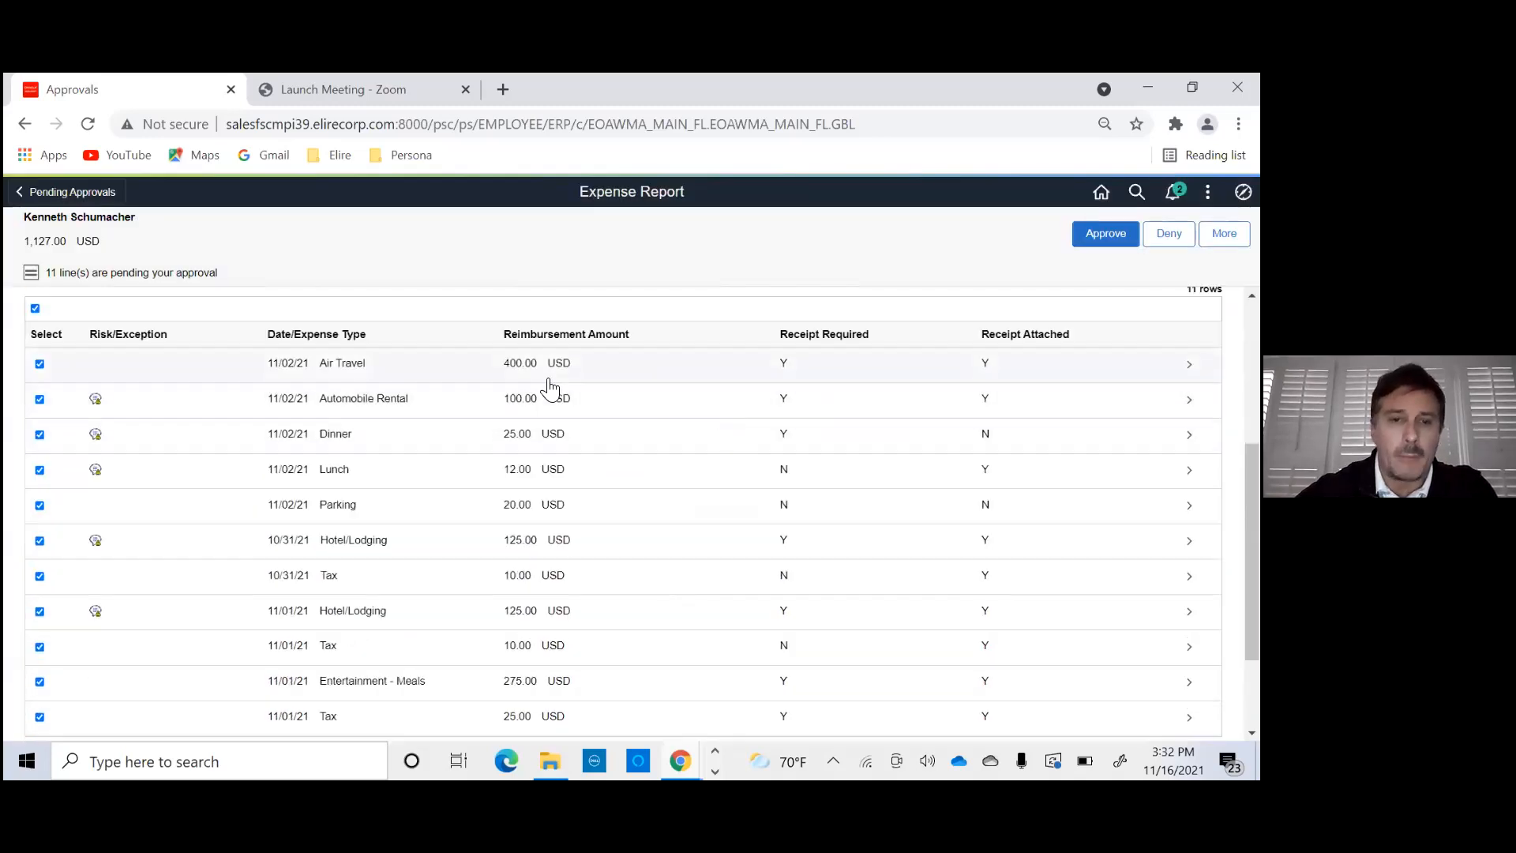
{"action": "left_click", "coordinate": [434, 584]}
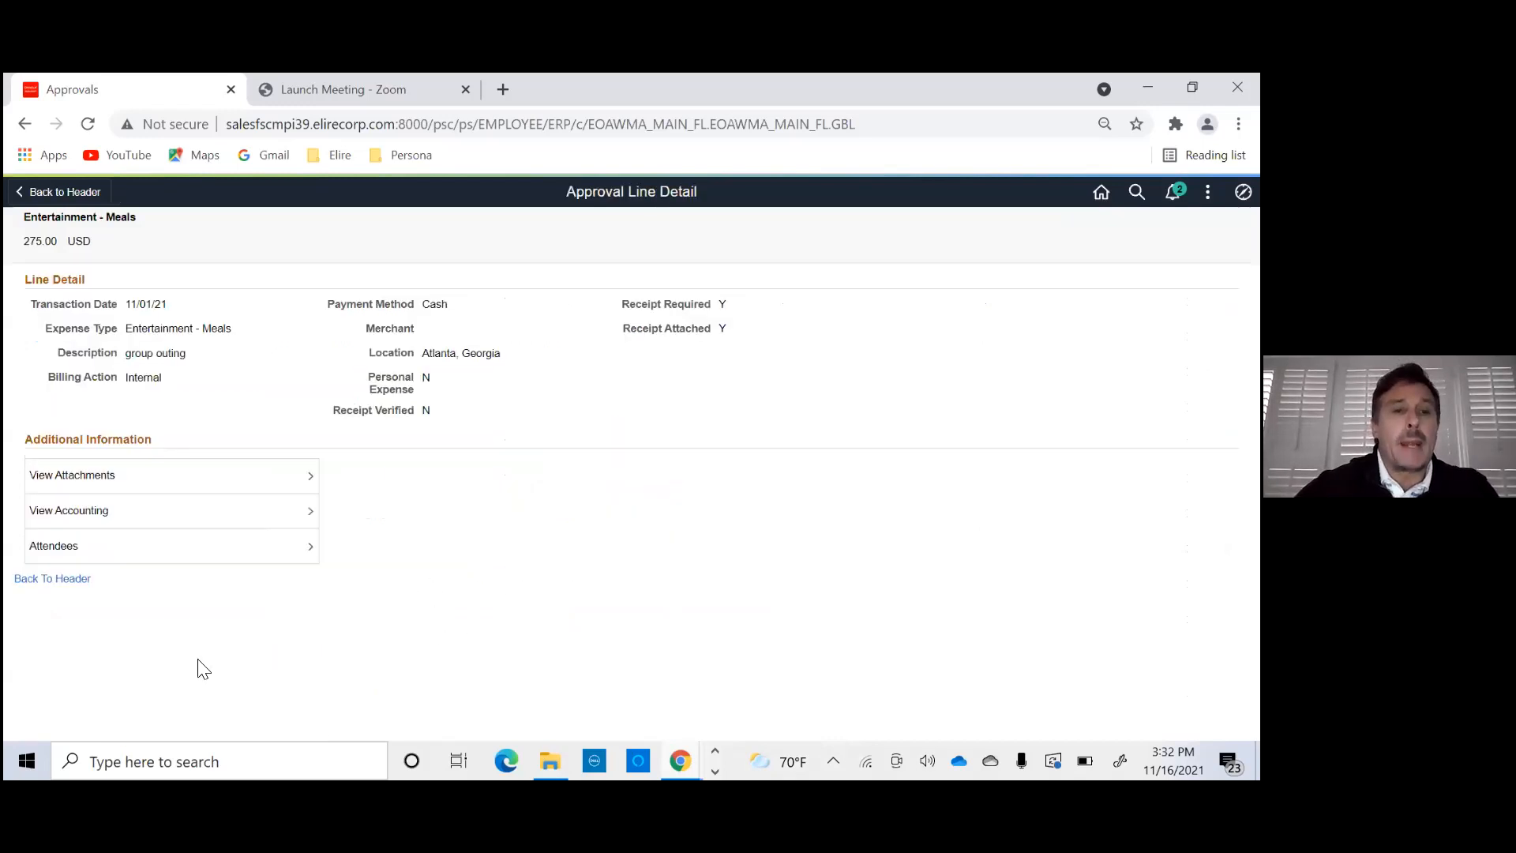
{"action": "left_click", "coordinate": [261, 556]}
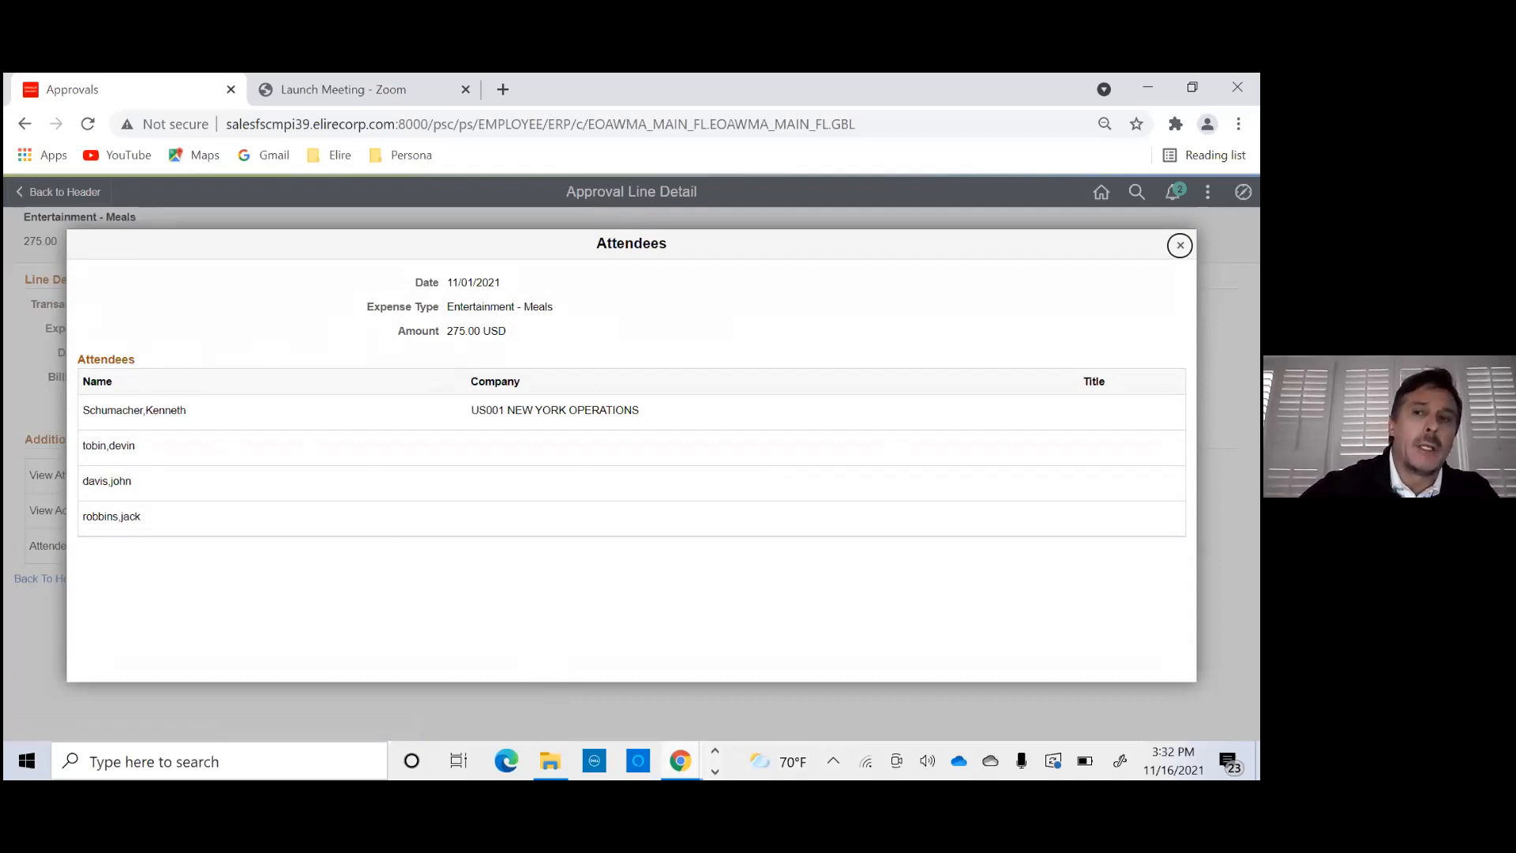
{"action": "left_click", "coordinate": [1180, 245]}
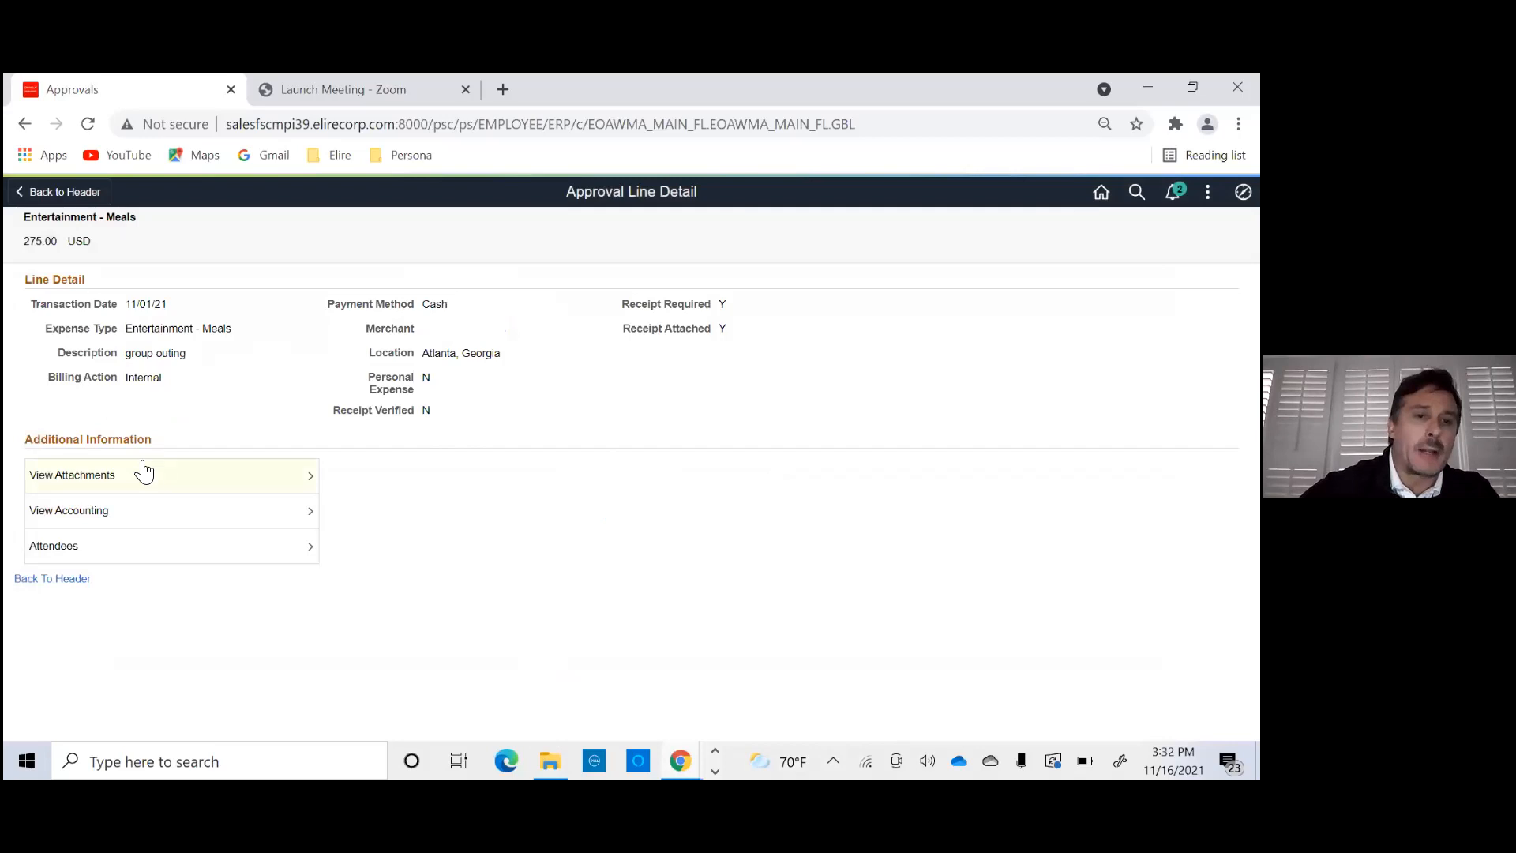
{"action": "left_click", "coordinate": [44, 586]}
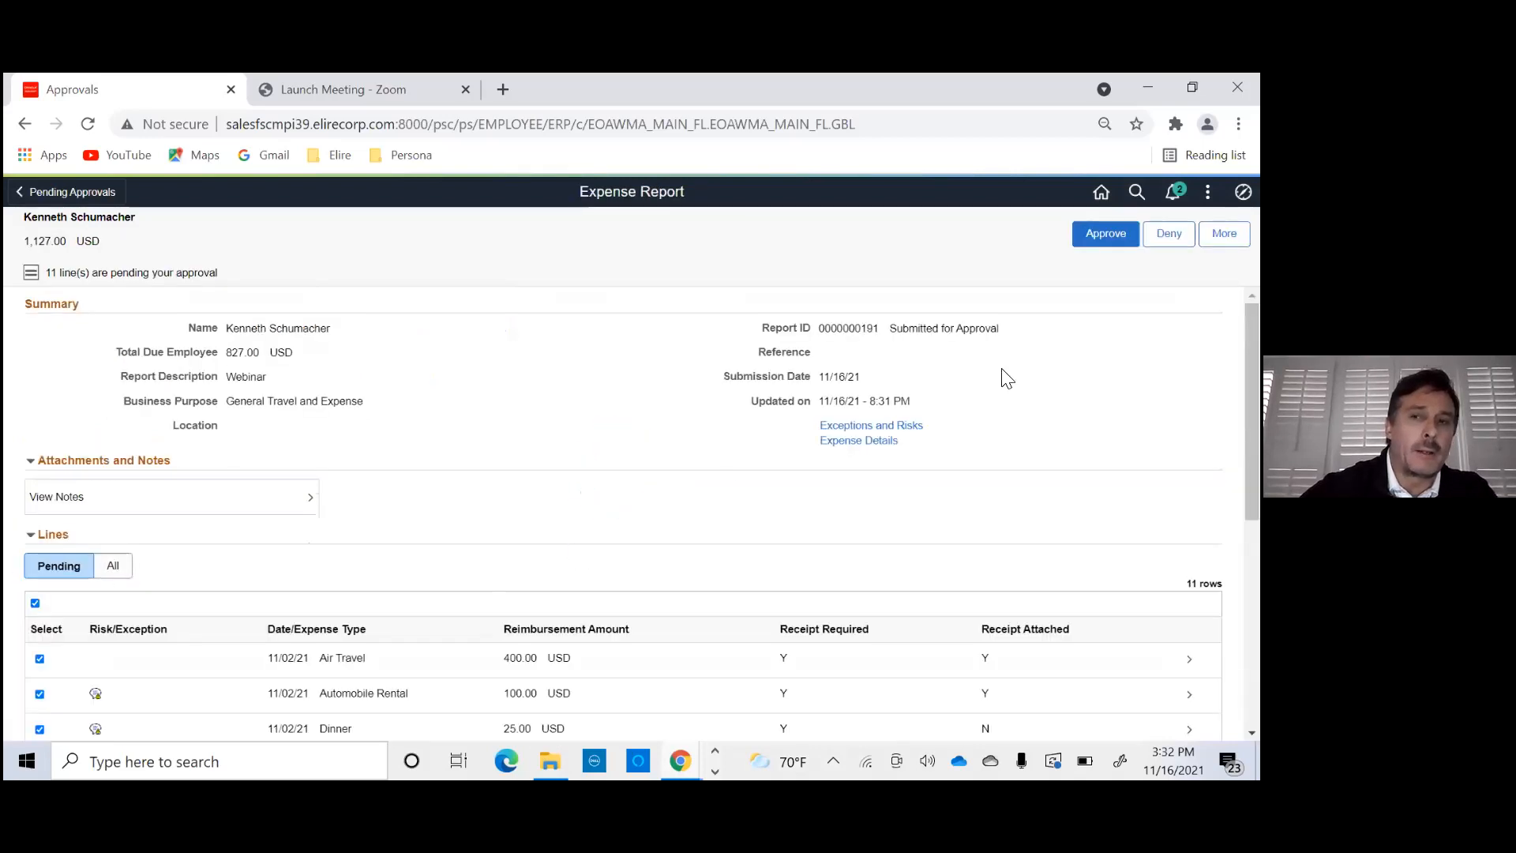
- Approve the Webinar expense report with the approver comment "i approve expensee"
{"action": "left_click", "coordinate": [1105, 234]}
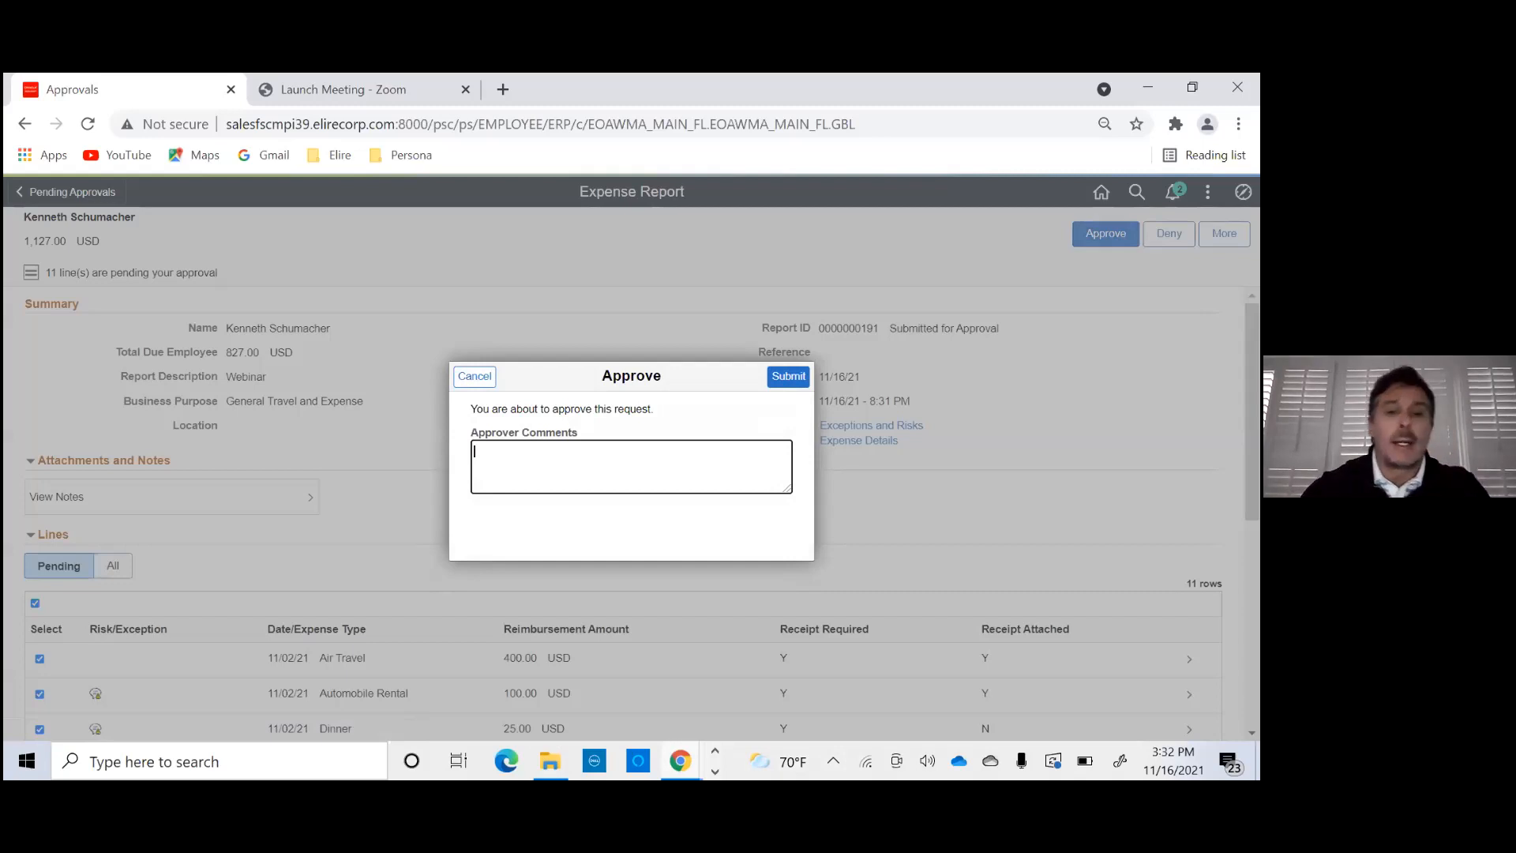
{"action": "type", "text": "i apporv"}
{"action": "key", "text": "BackSpace"}
{"action": "key", "text": "BackSpace"}
{"action": "key", "text": "BackSpace"}
{"action": "key", "text": "BackSpace"}
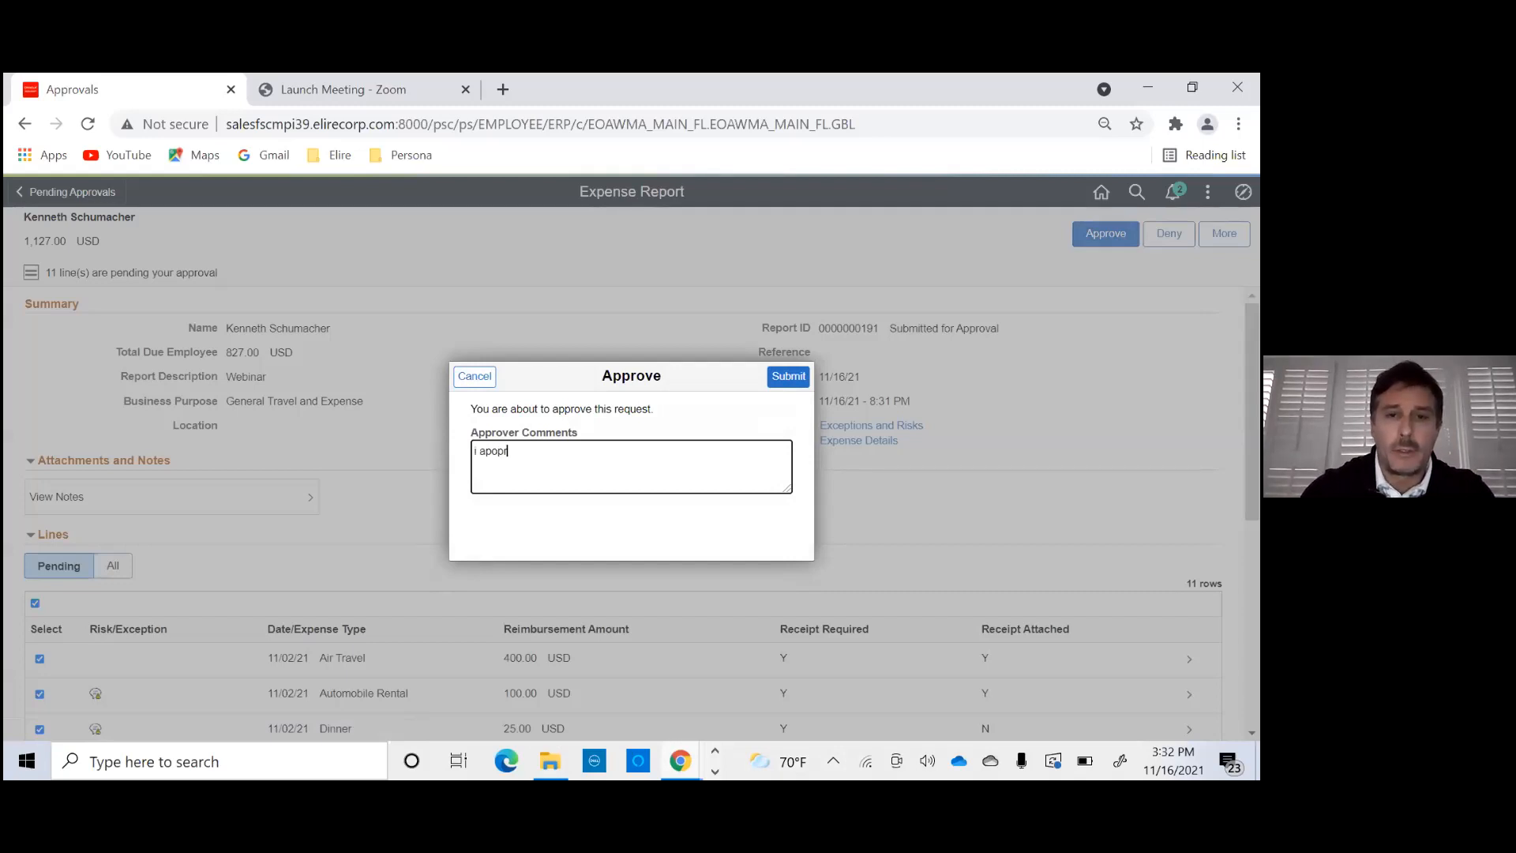
{"action": "type", "text": "poro"}
{"action": "key", "text": "BackSpace"}
{"action": "key", "text": "BackSpace"}
{"action": "type", "text": "roved"}
{"action": "key", "text": "BackSpace"}
{"action": "key", "text": "BackSpace"}
{"action": "type", "text": "e"}
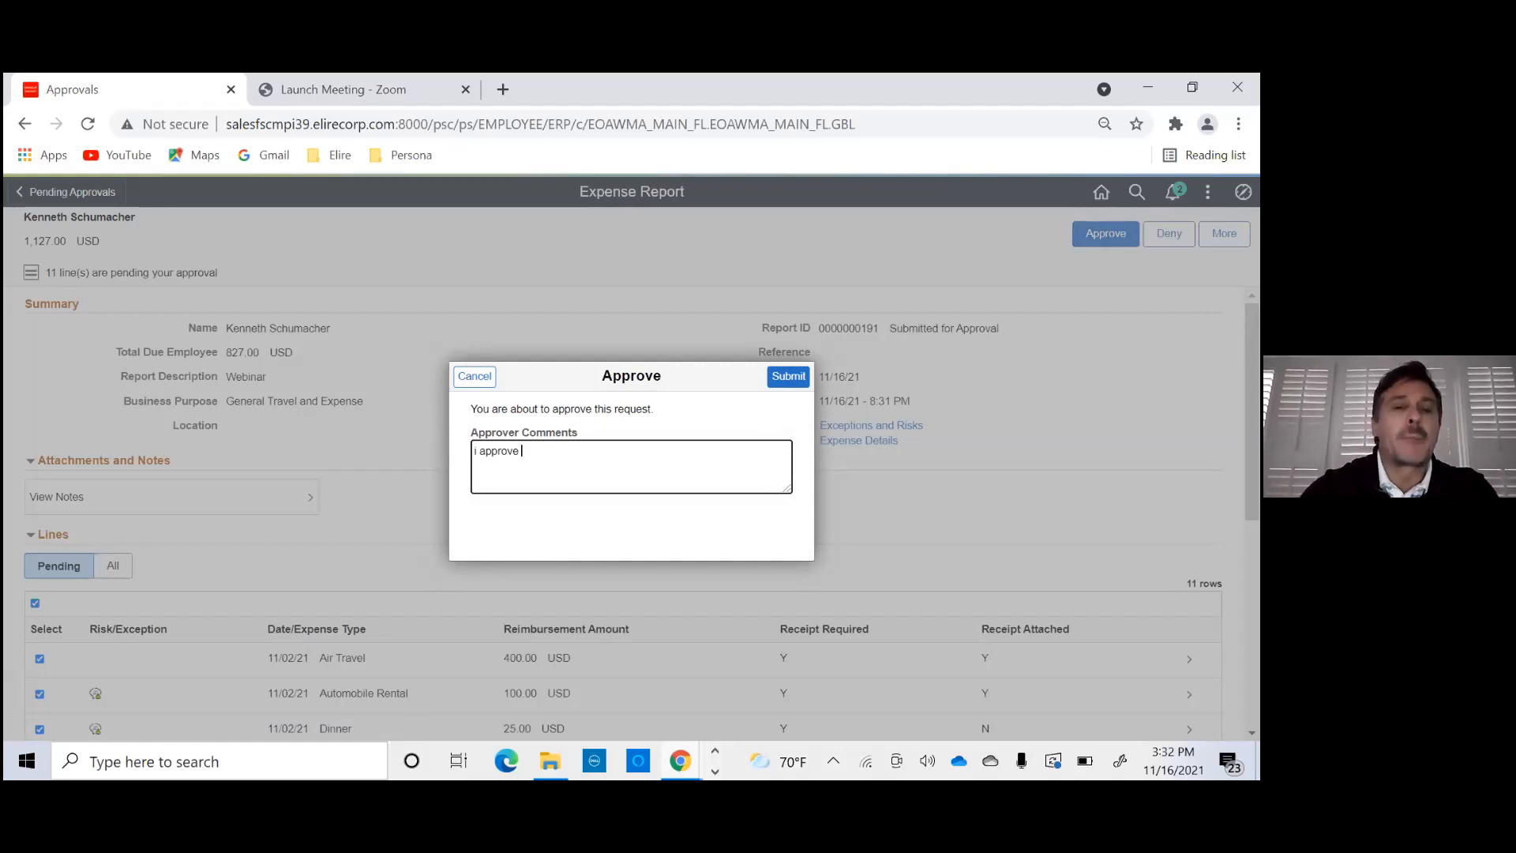
{"action": "type", "text": " expensee"}
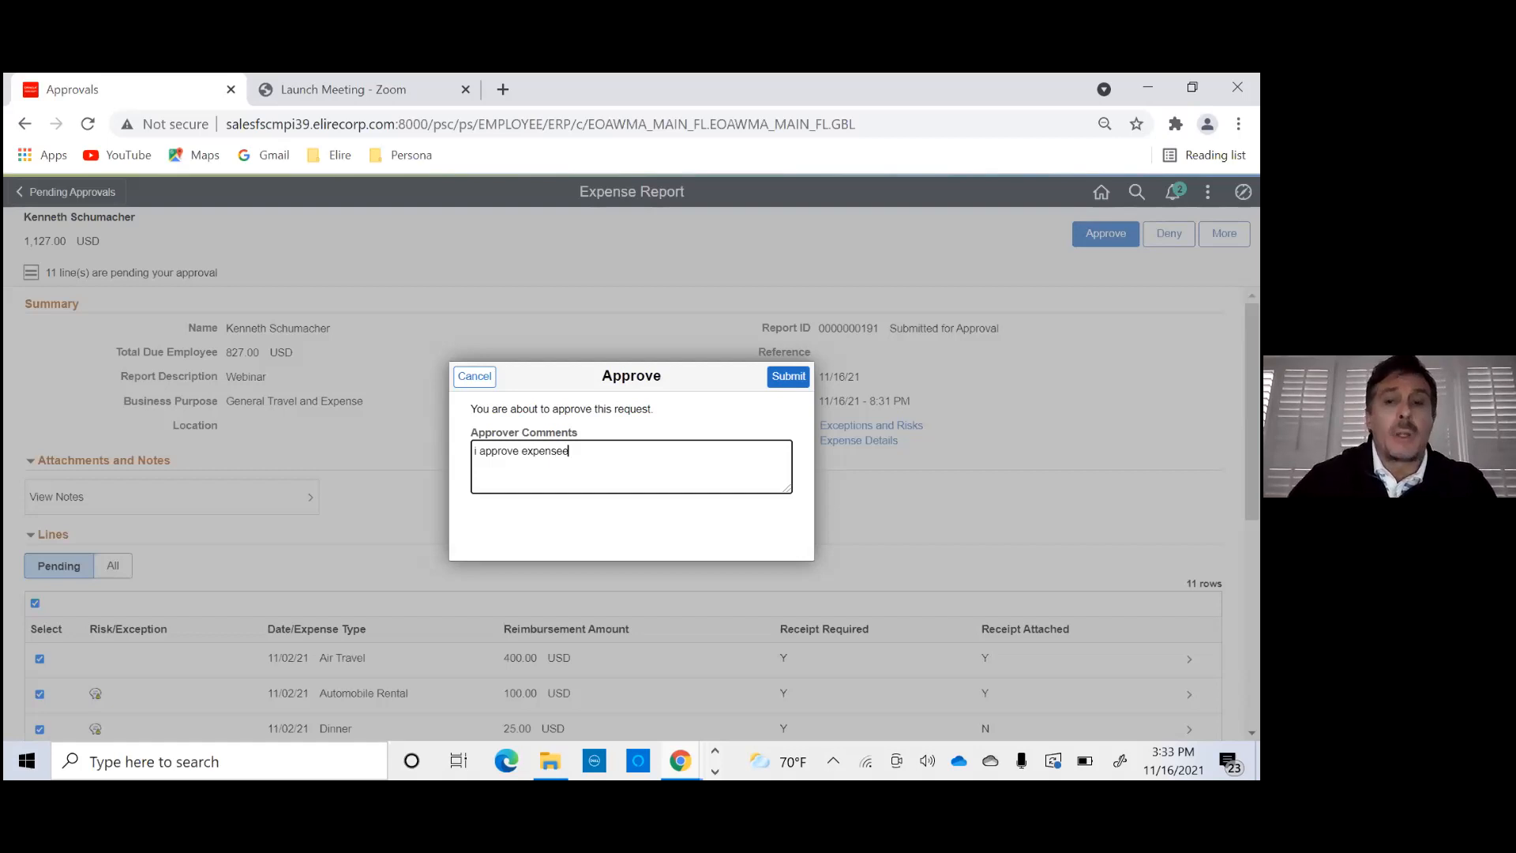
{"action": "left_click", "coordinate": [789, 377]}
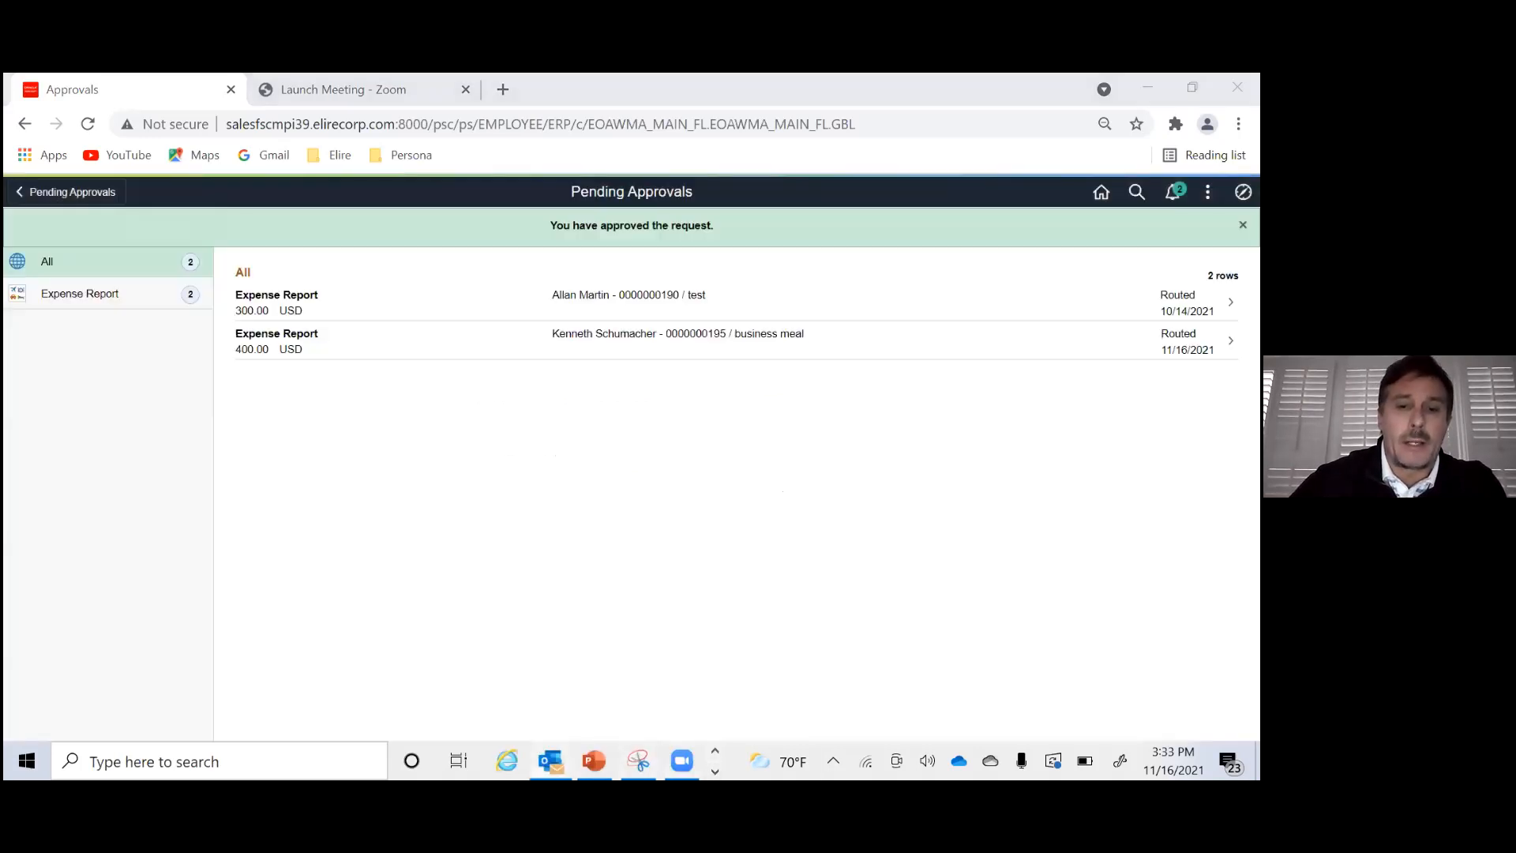
- Switch to Outlook, follow the approval link in the newest Webinar expense report notification, and proceed past the Sophos security warning
{"action": "left_click", "coordinate": [551, 760]}
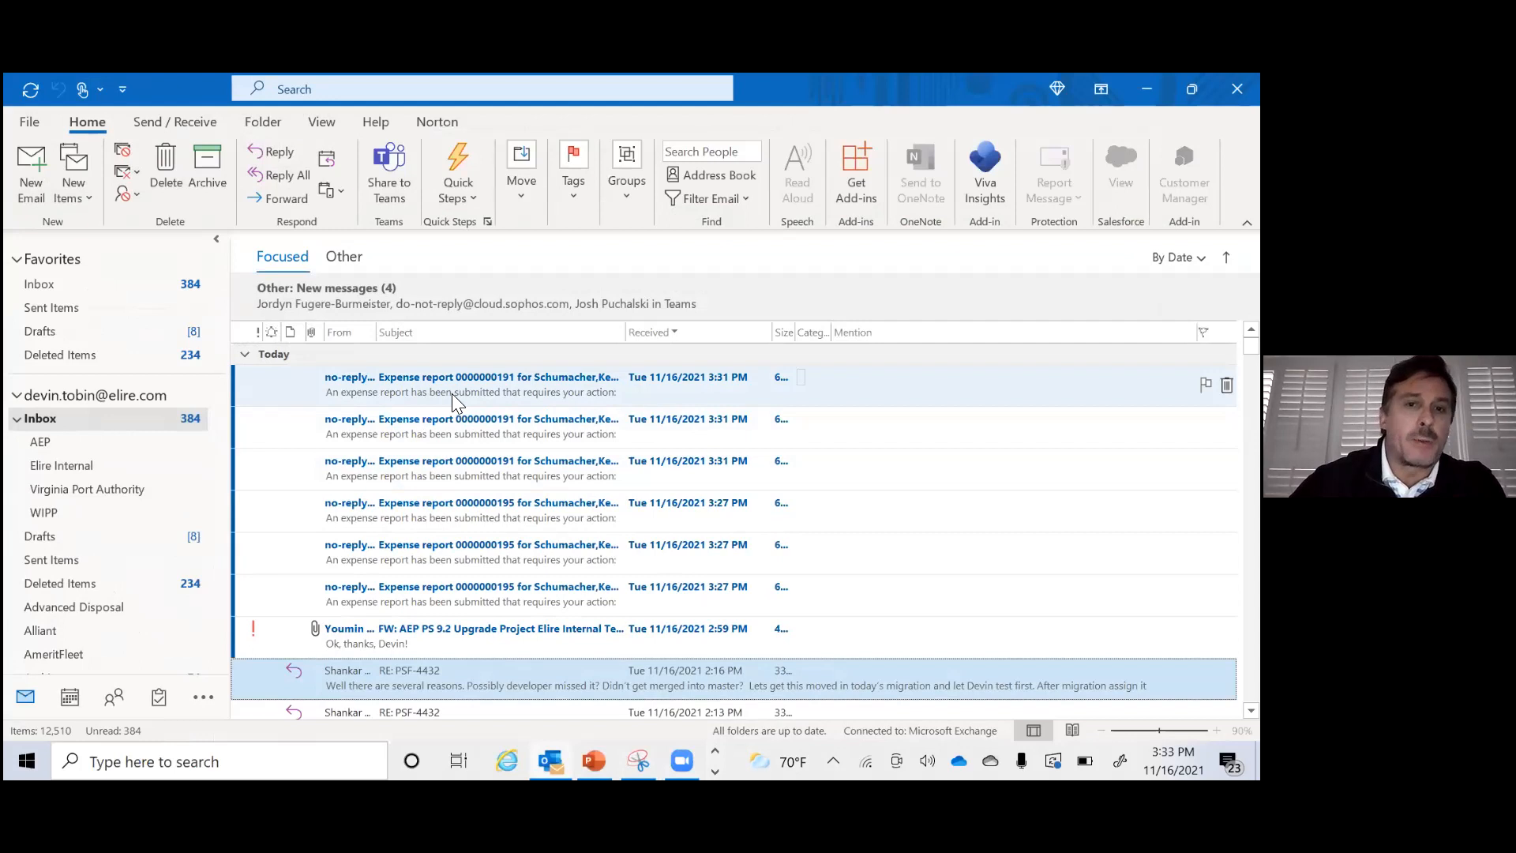
{"action": "double_click", "coordinate": [453, 391]}
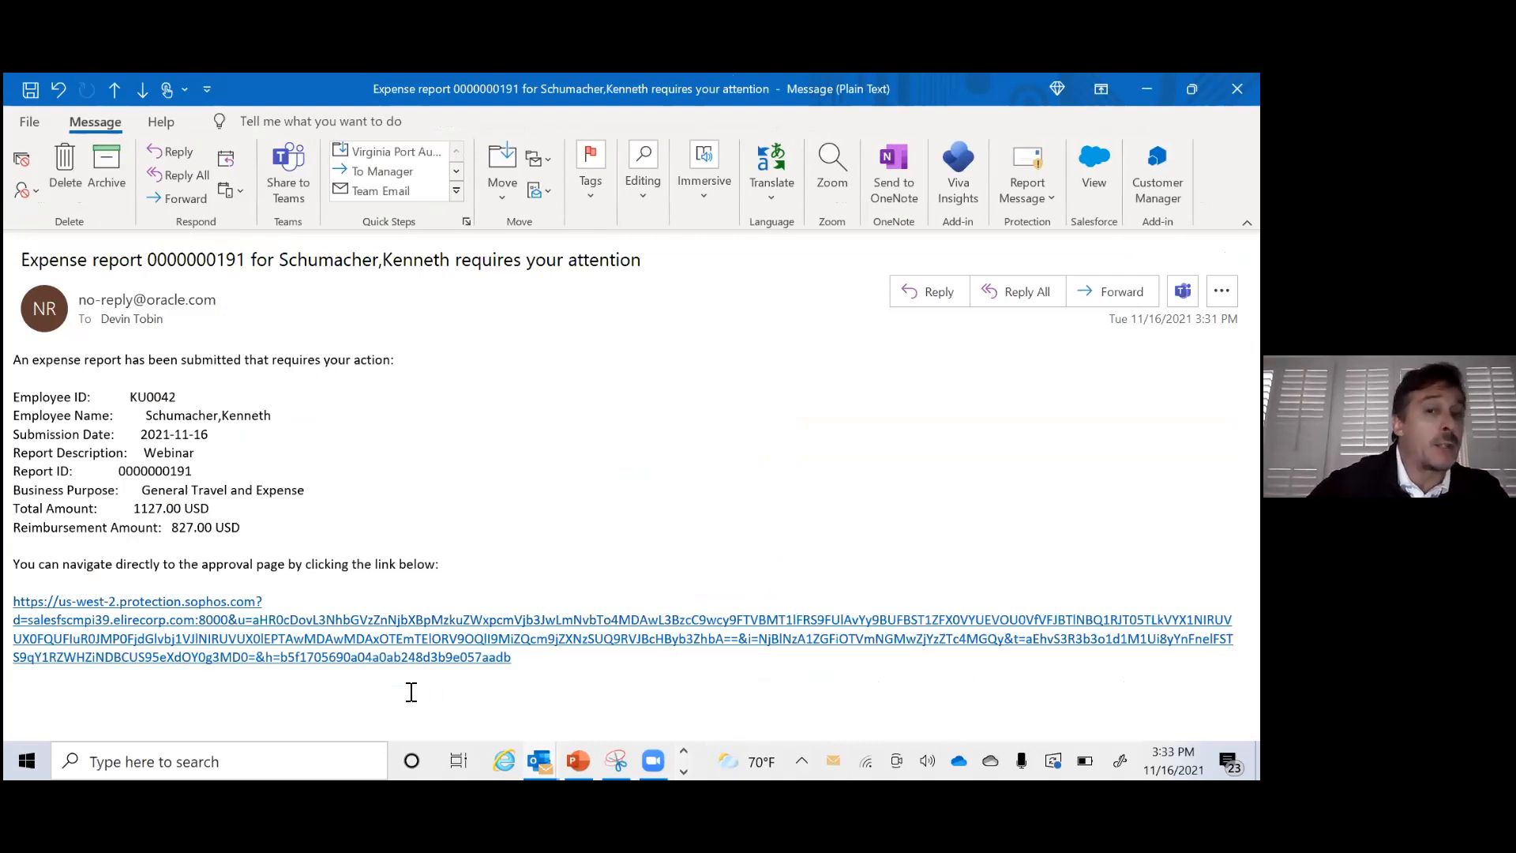
{"action": "left_click", "coordinate": [351, 641]}
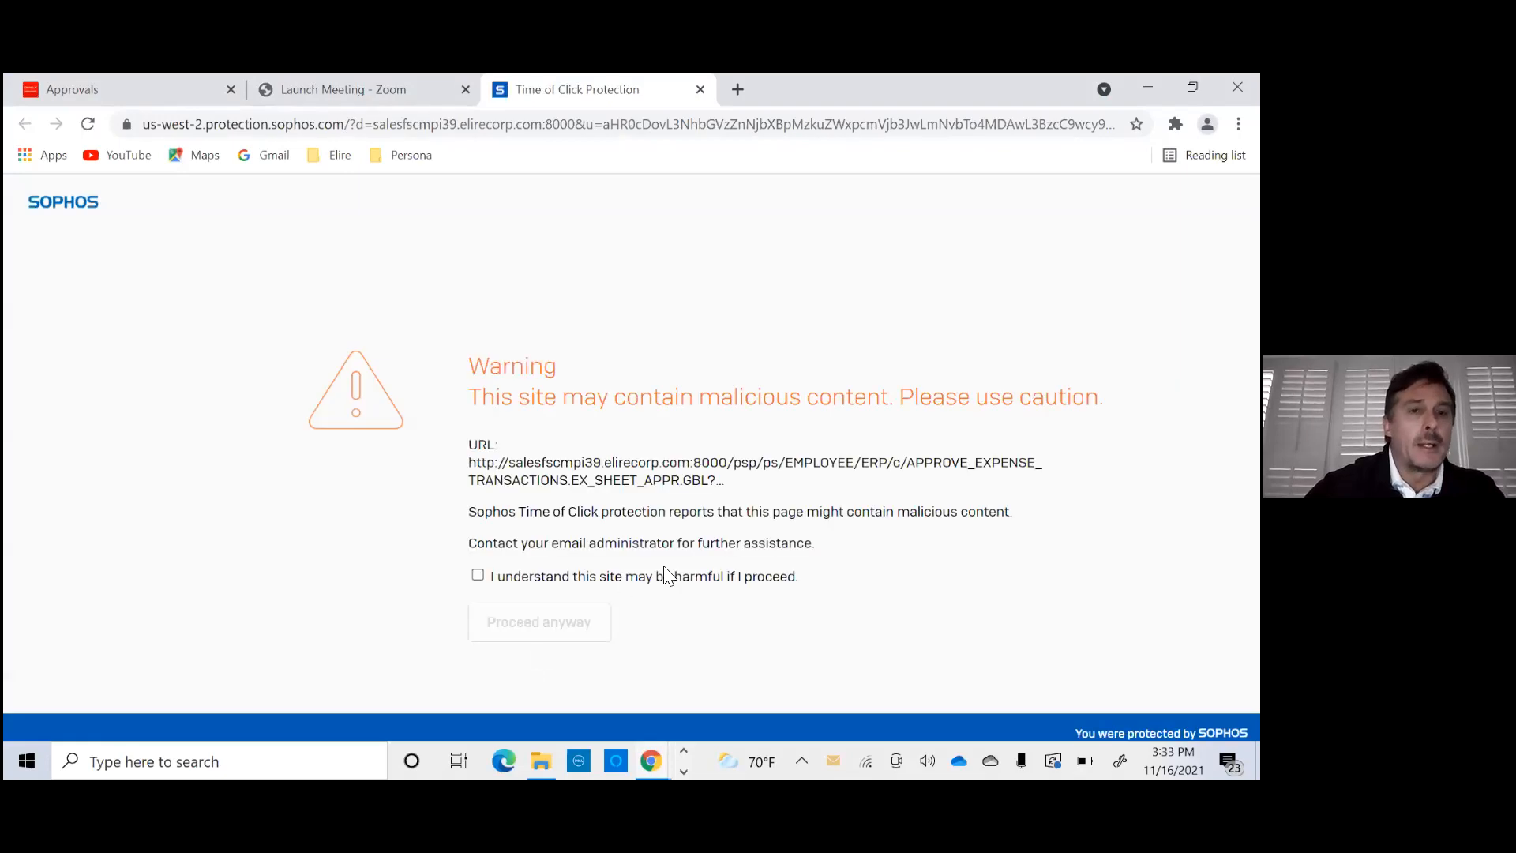
{"action": "left_click", "coordinate": [478, 575]}
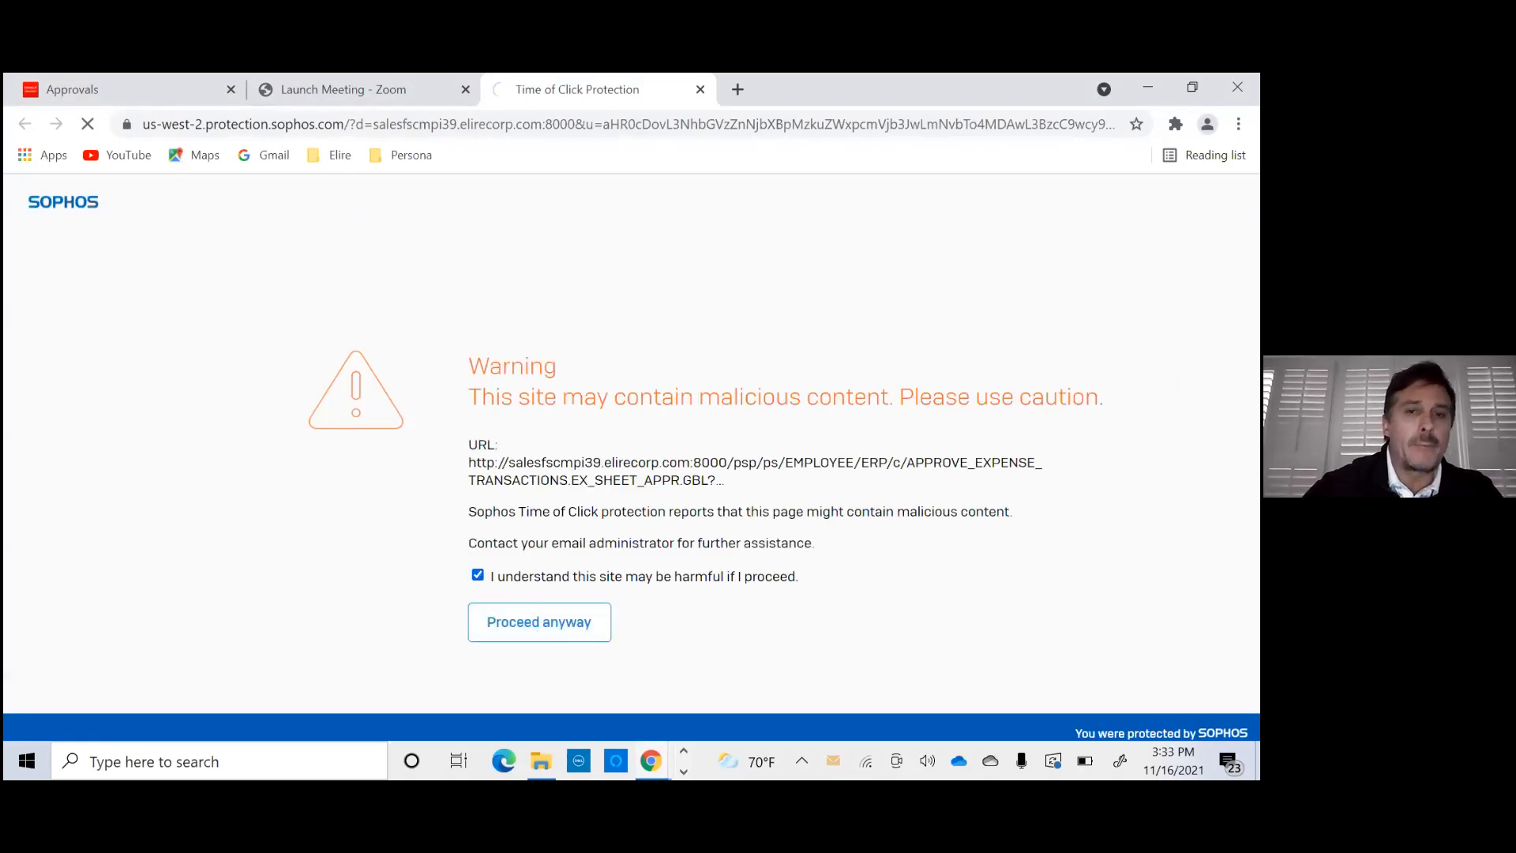
{"action": "left_click", "coordinate": [514, 624]}
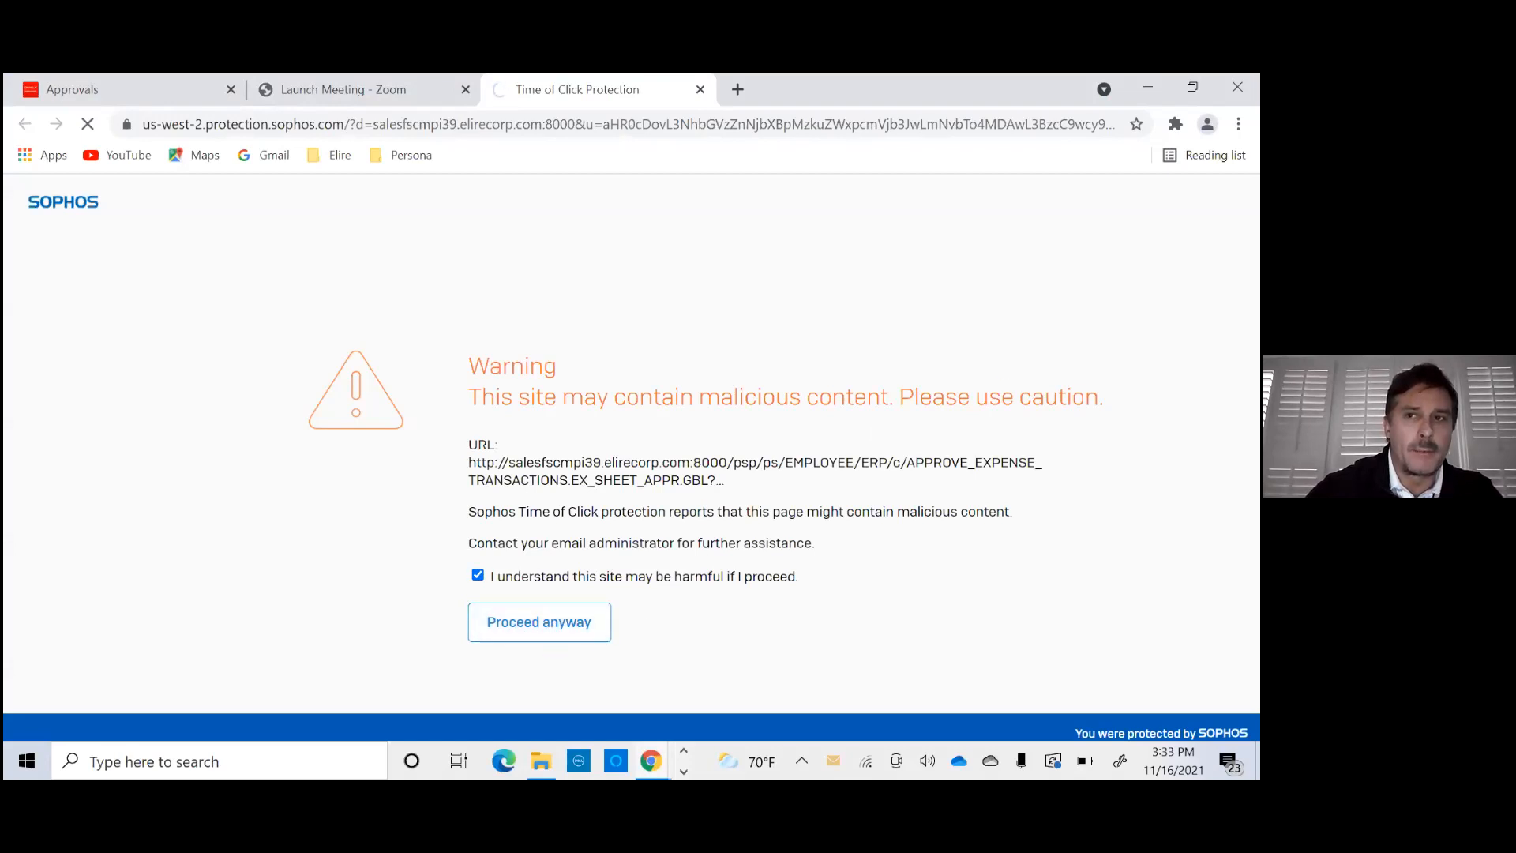
- Reduce the browser window over the e-mail and review the linked Webinar report's summary, approval status and expense lines
{"action": "left_click", "coordinate": [1193, 86]}
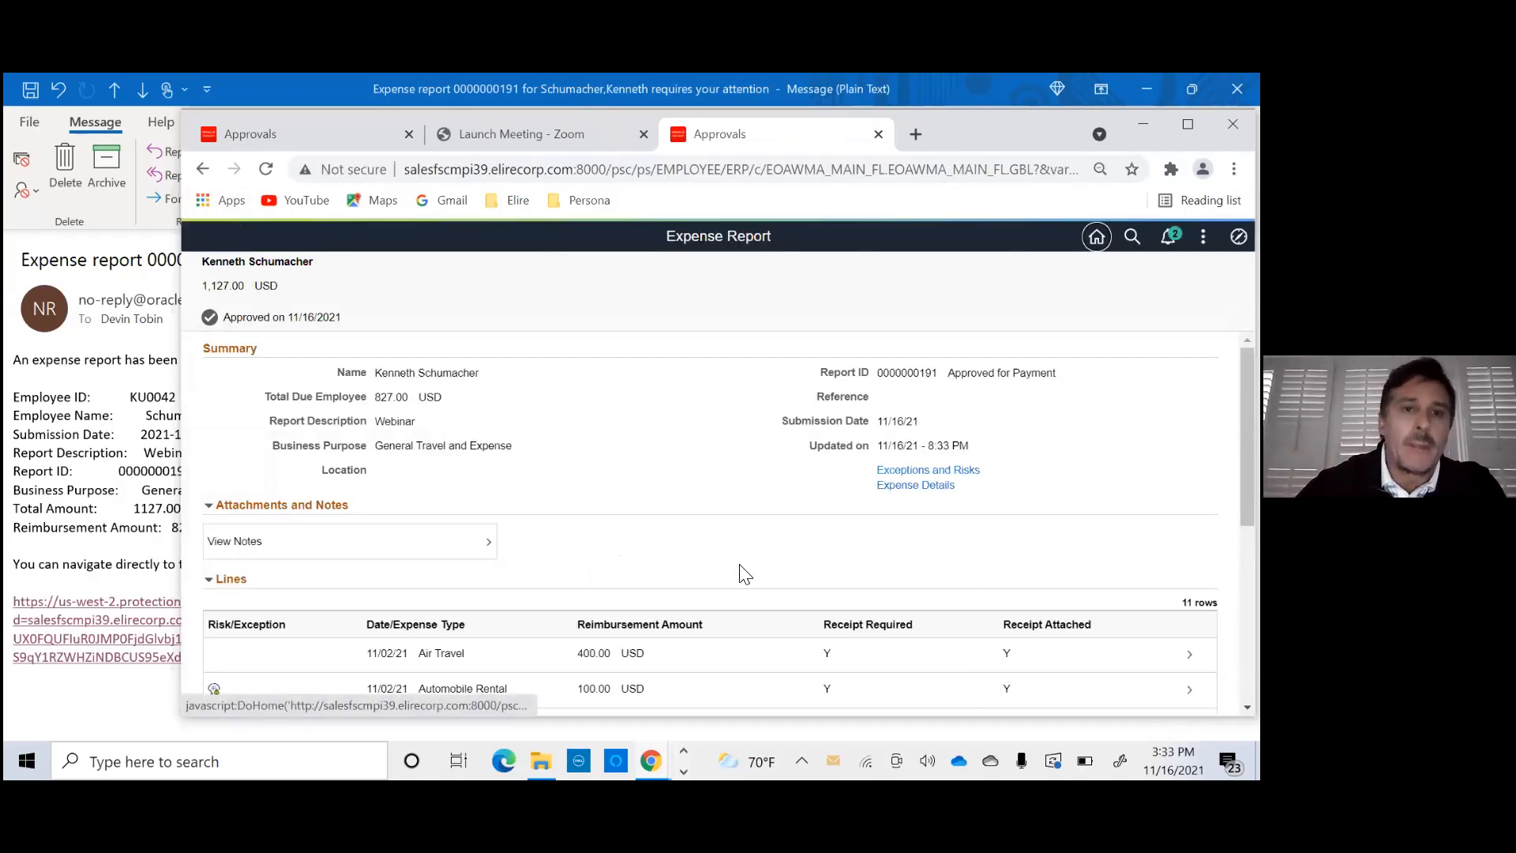
{"action": "scroll", "coordinate": [568, 526], "scroll_direction": "down", "scroll_amount": 5}
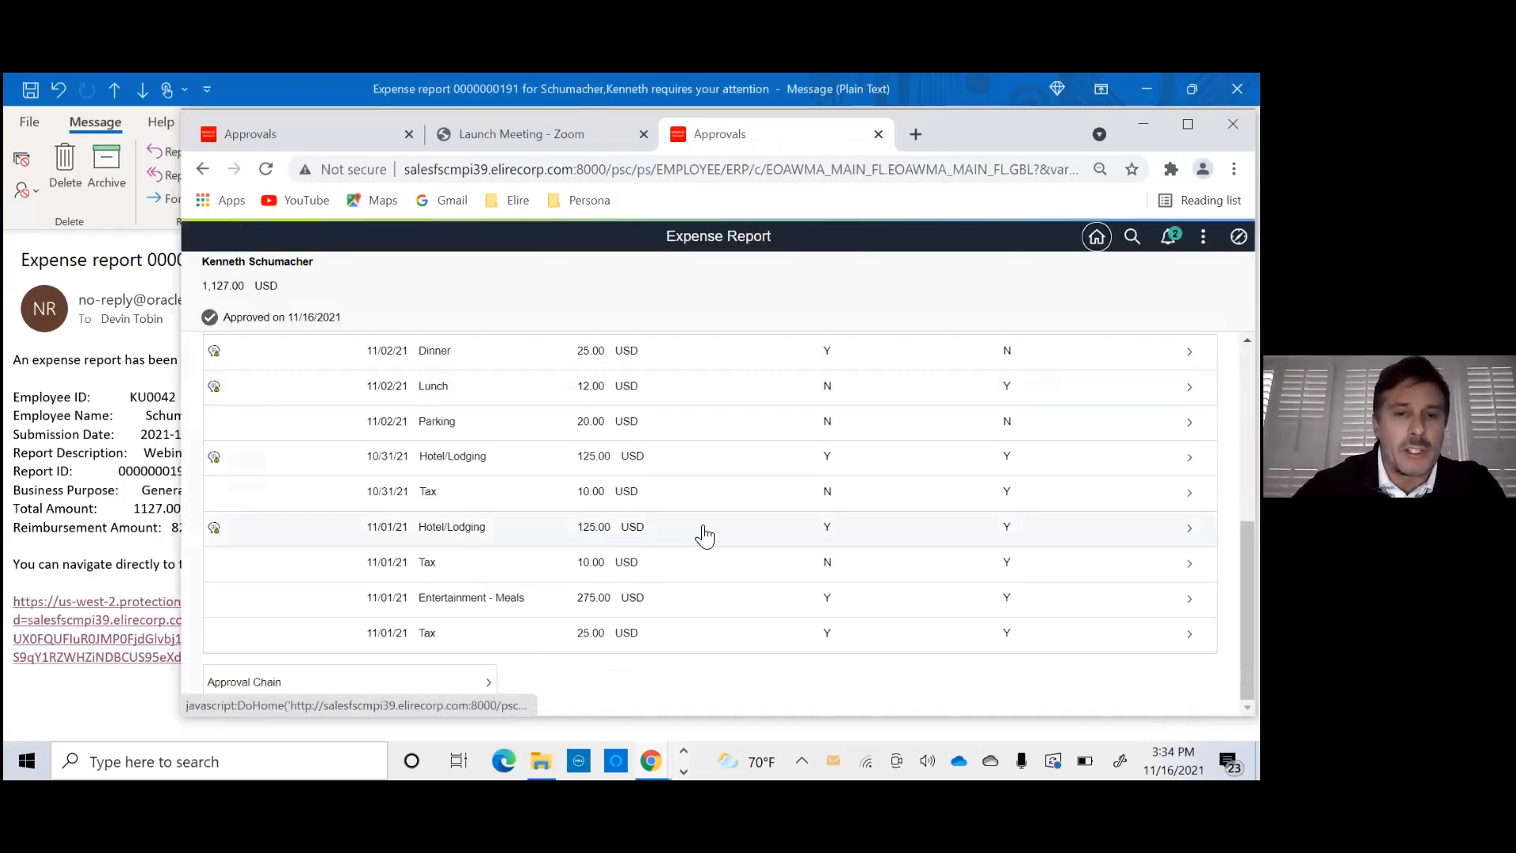
{"action": "scroll", "coordinate": [701, 531], "scroll_direction": "up", "scroll_amount": 8}
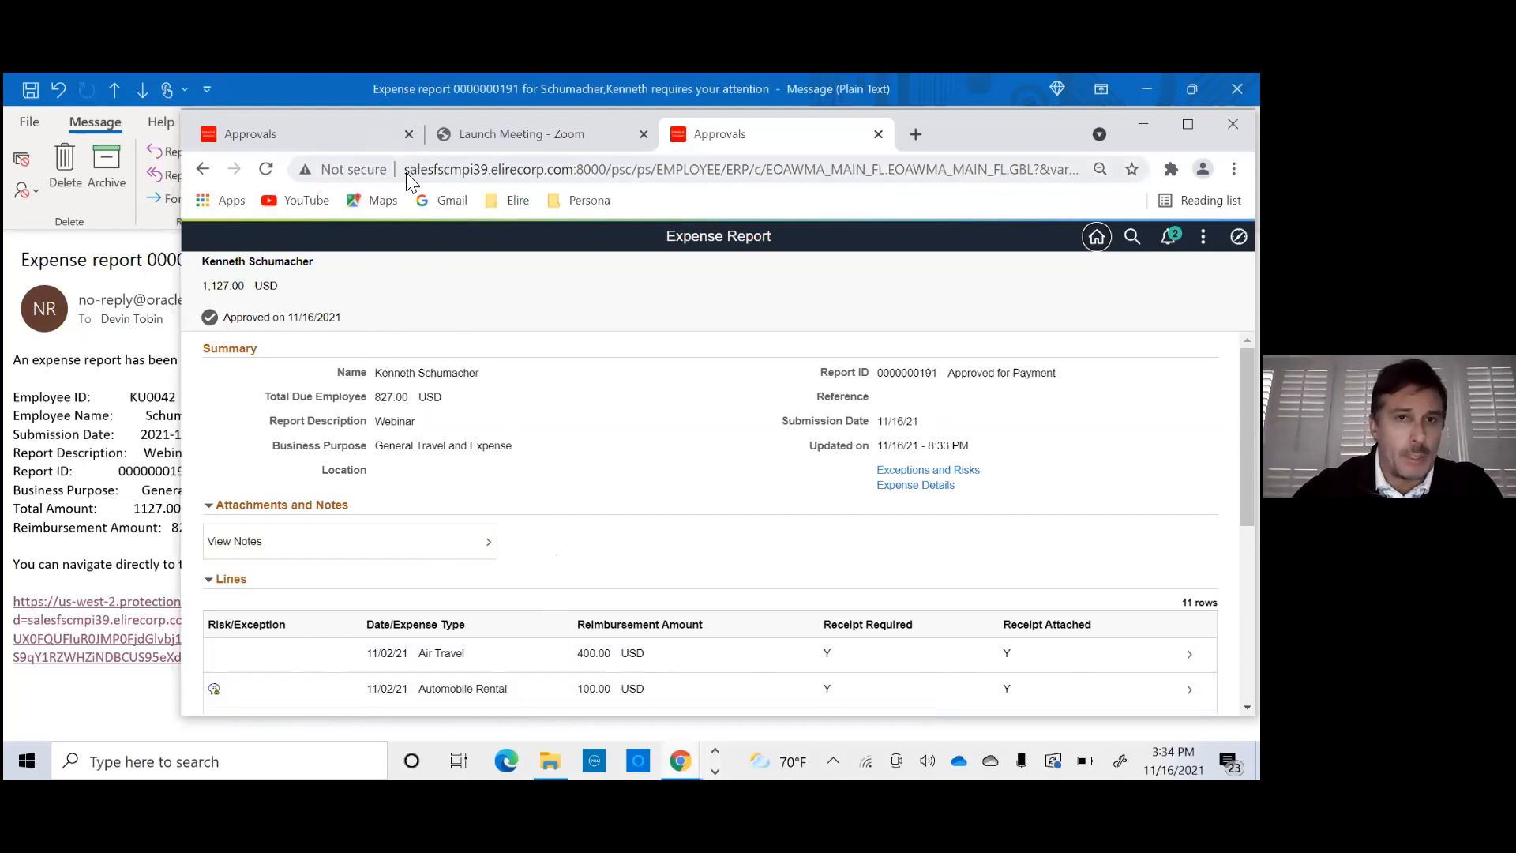
- Close the linked expense report page and return to the Pending Approvals list in a maximized browser window
{"action": "left_click", "coordinate": [878, 134]}
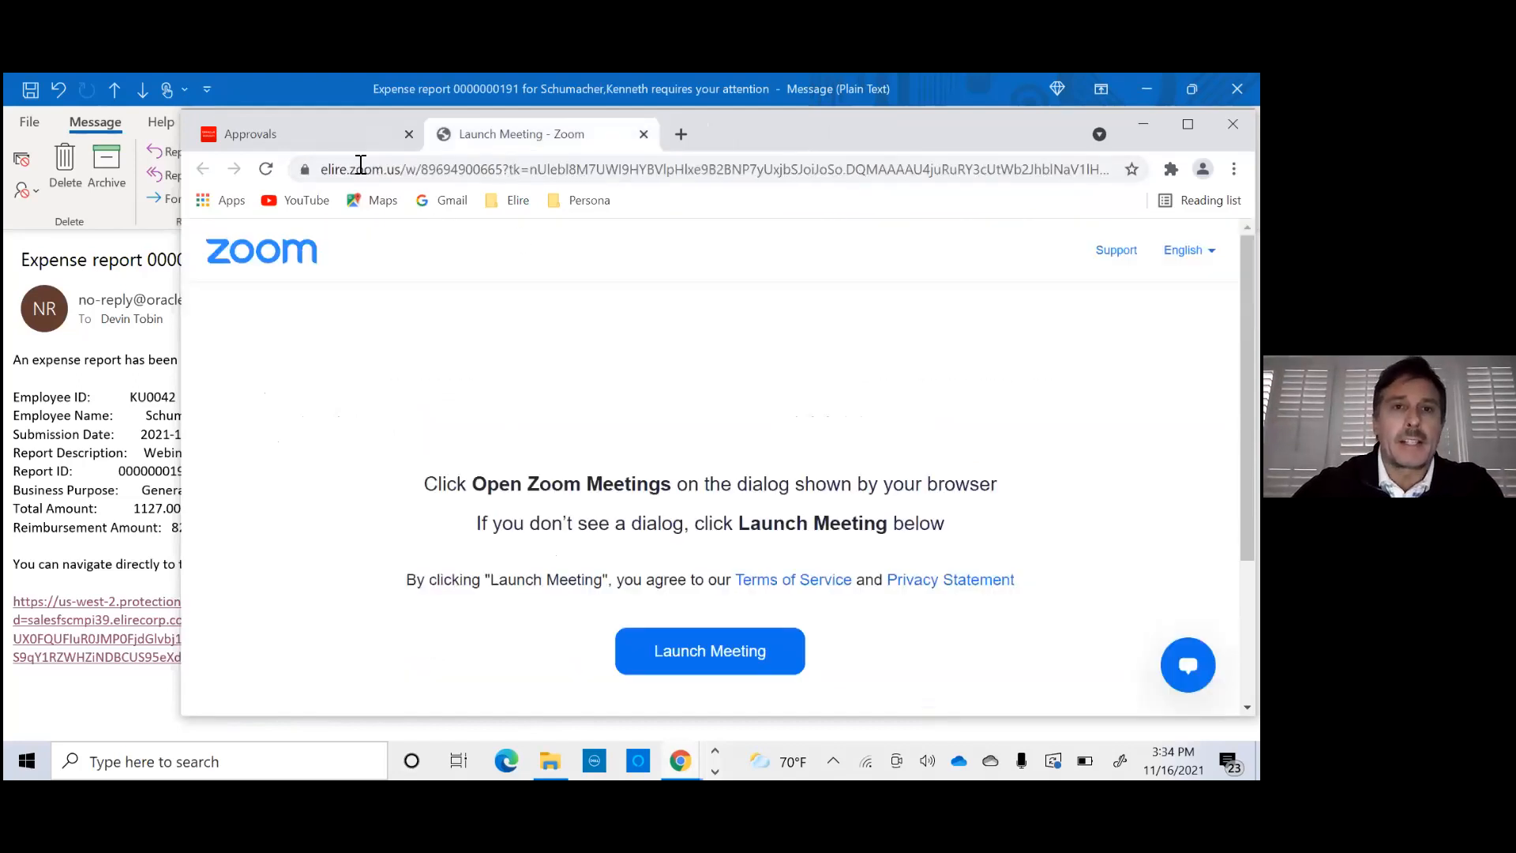
{"action": "left_click", "coordinate": [331, 134]}
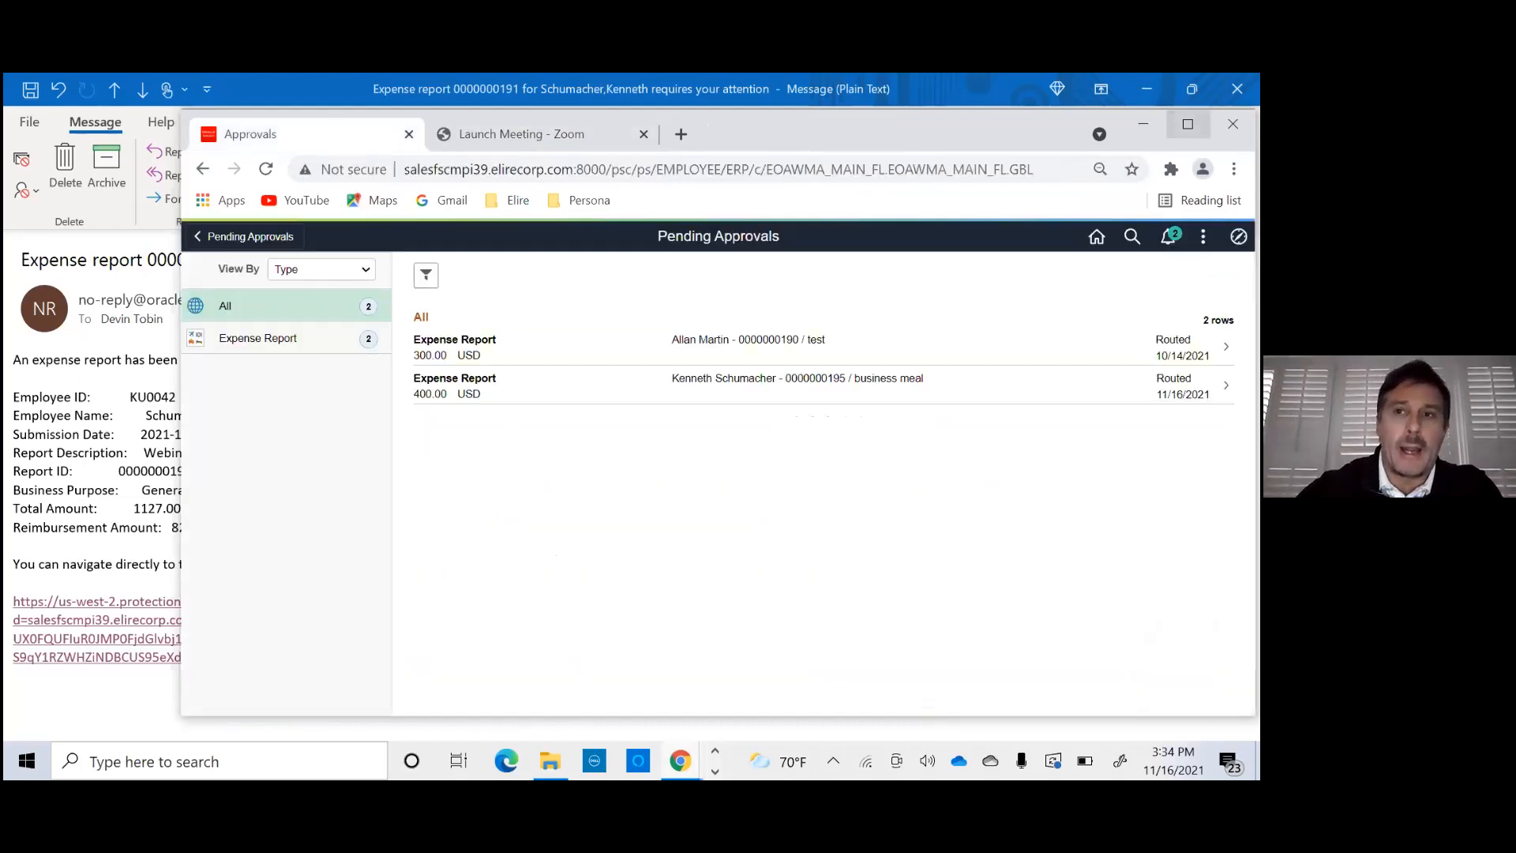
{"action": "left_click", "coordinate": [1188, 124]}
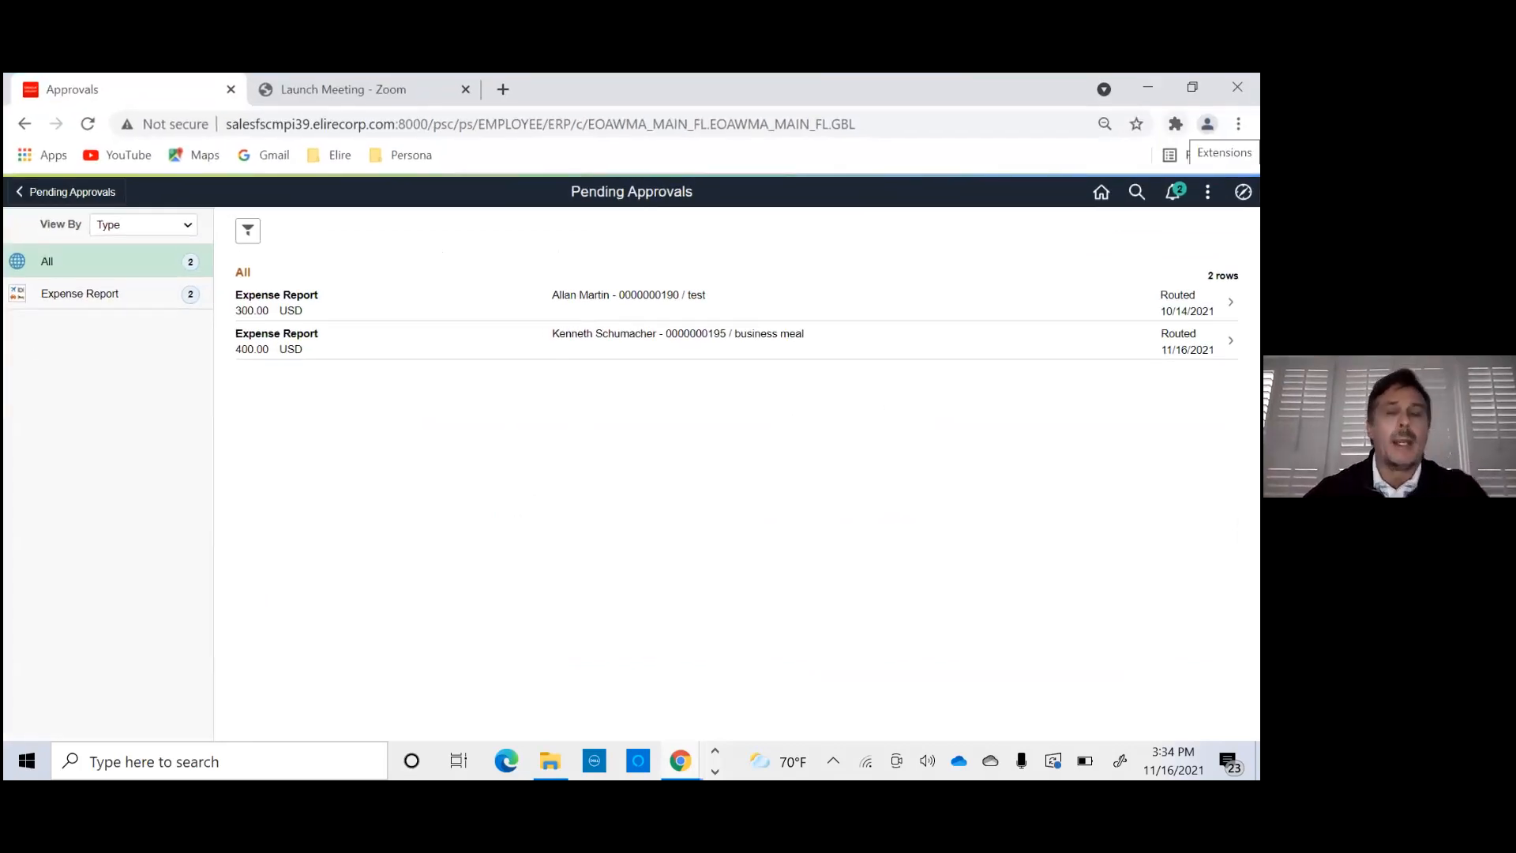
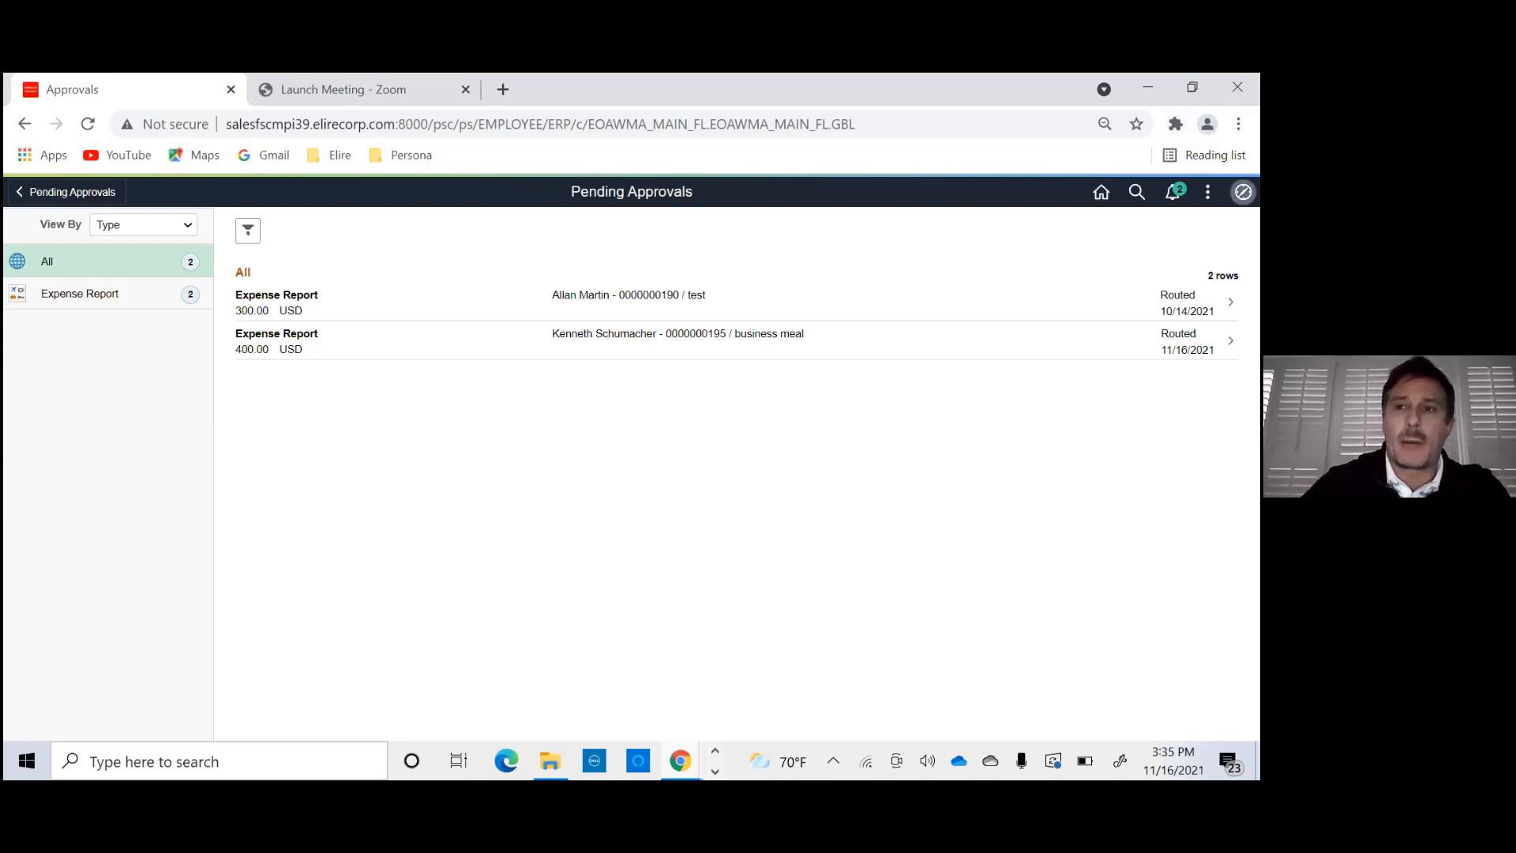
- Open Expense Processing under Travel and Expenses, Process Expenses, and check for existing run controls with the current account
{"action": "left_click", "coordinate": [1243, 192]}
{"action": "left_click", "coordinate": [1230, 434]}
{"action": "scroll", "coordinate": [1137, 544], "scroll_direction": "down", "scroll_amount": 10}
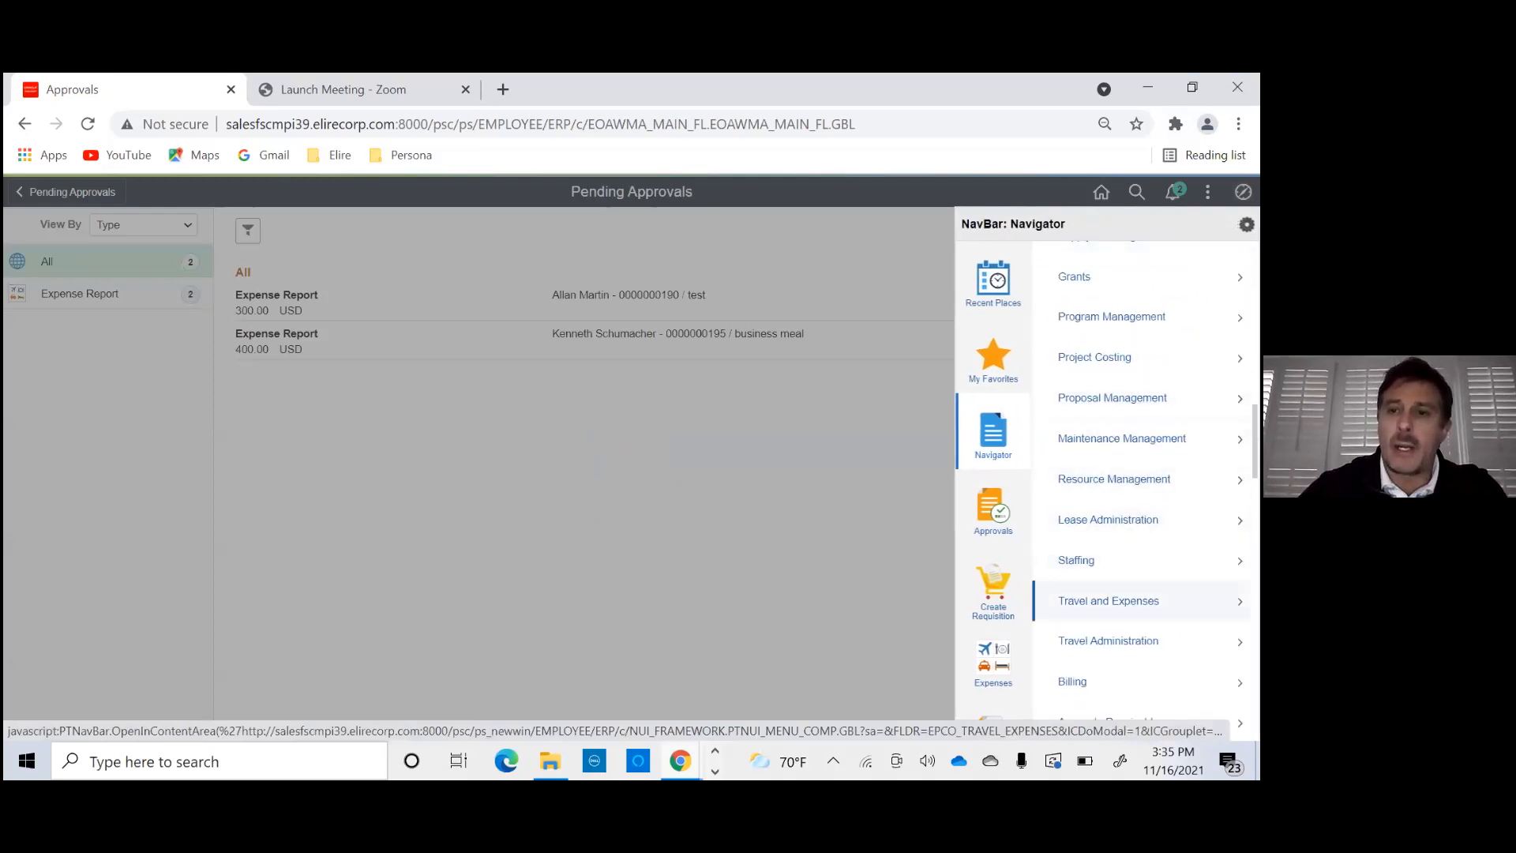
{"action": "left_click", "coordinate": [1109, 601]}
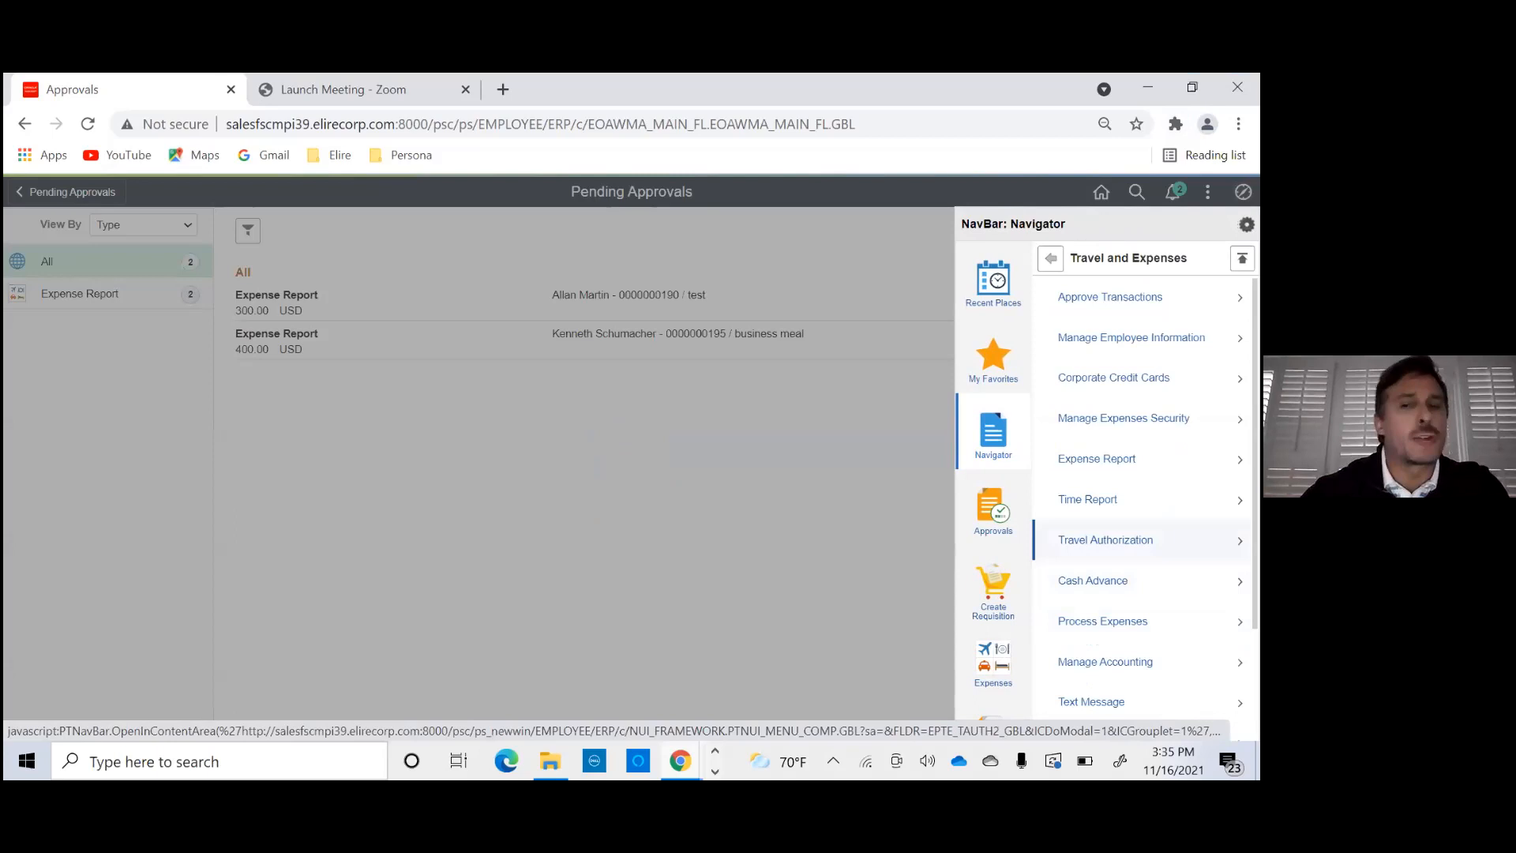
{"action": "left_click", "coordinate": [1102, 621]}
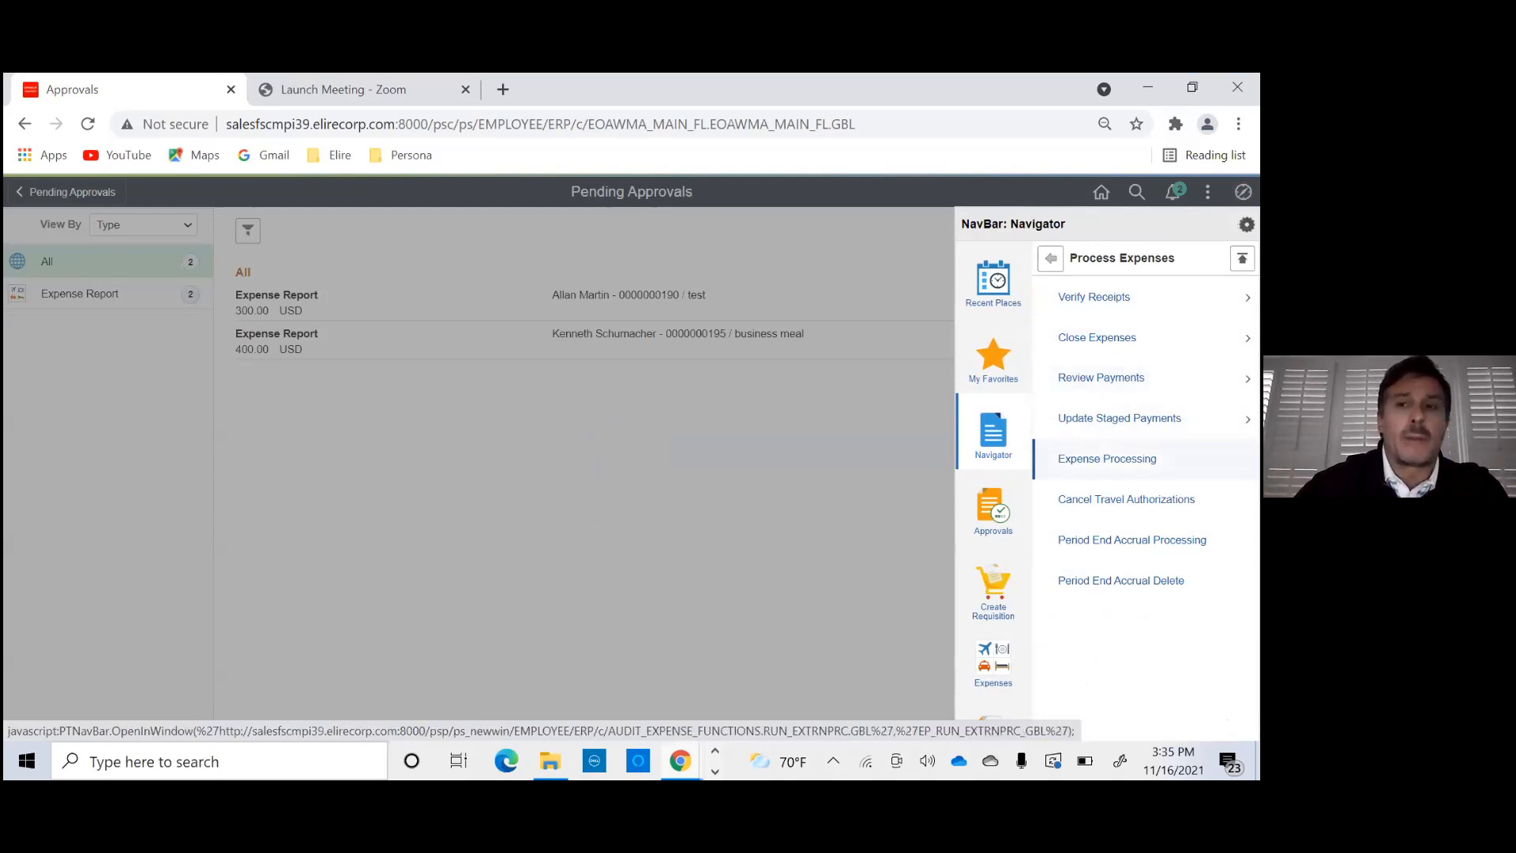
{"action": "left_click", "coordinate": [1108, 459]}
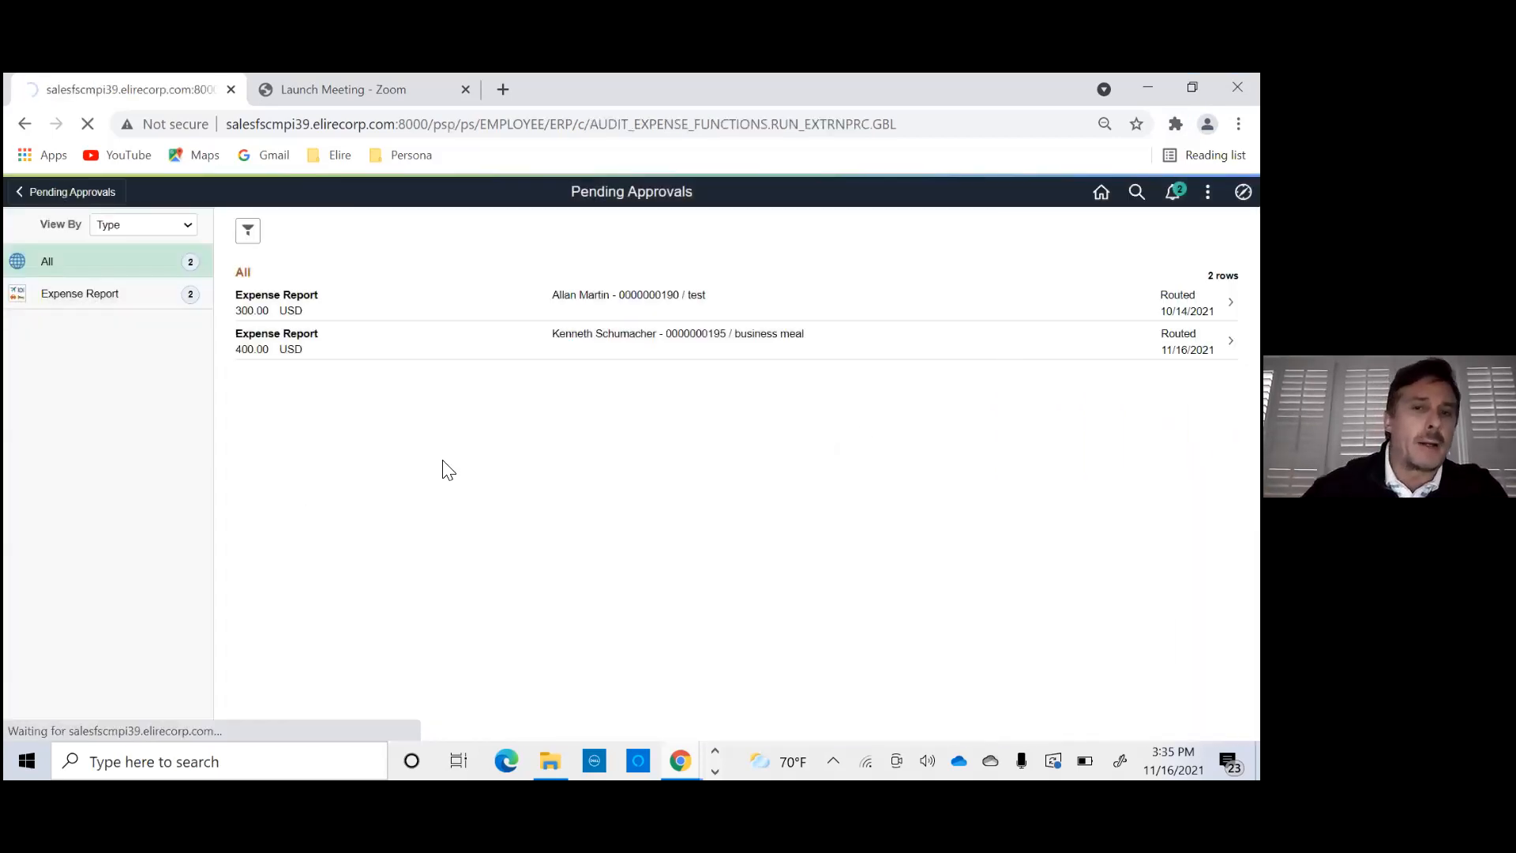
{"action": "left_click", "coordinate": [22, 464]}
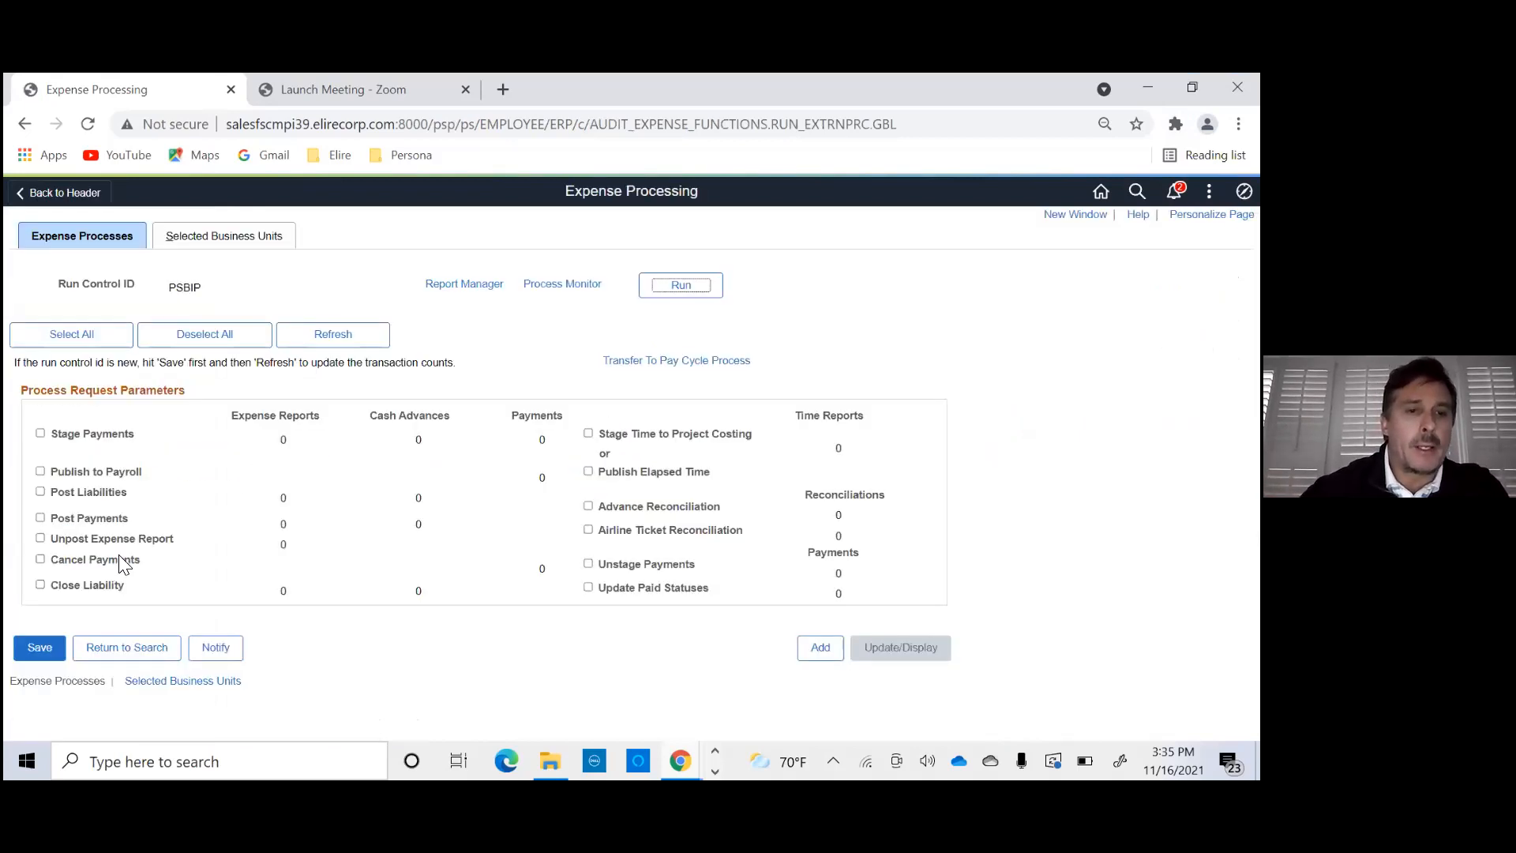
{"action": "left_click", "coordinate": [141, 644]}
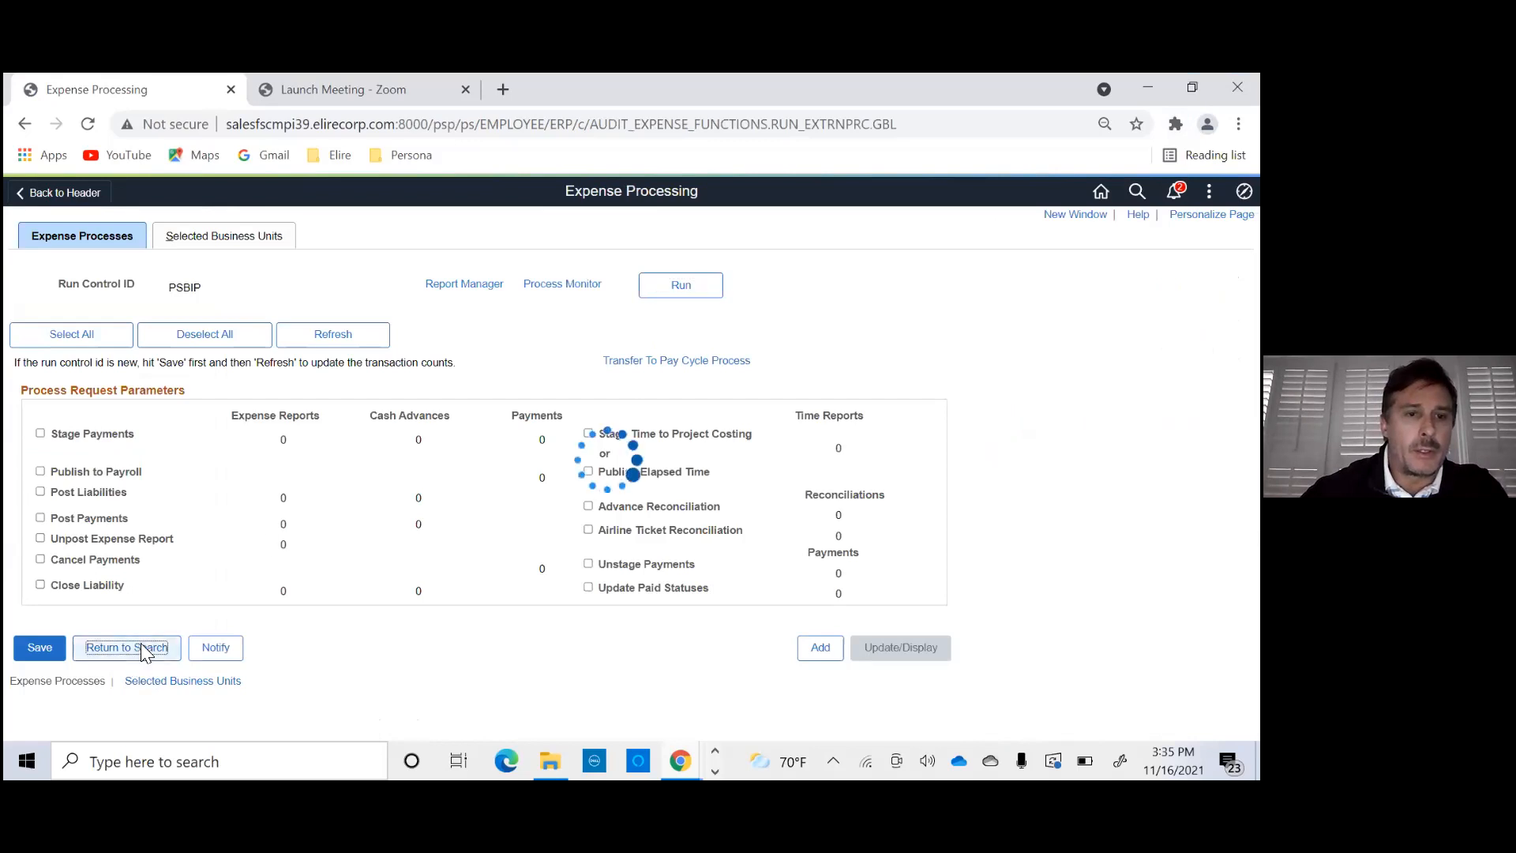
{"action": "key", "text": "Return"}
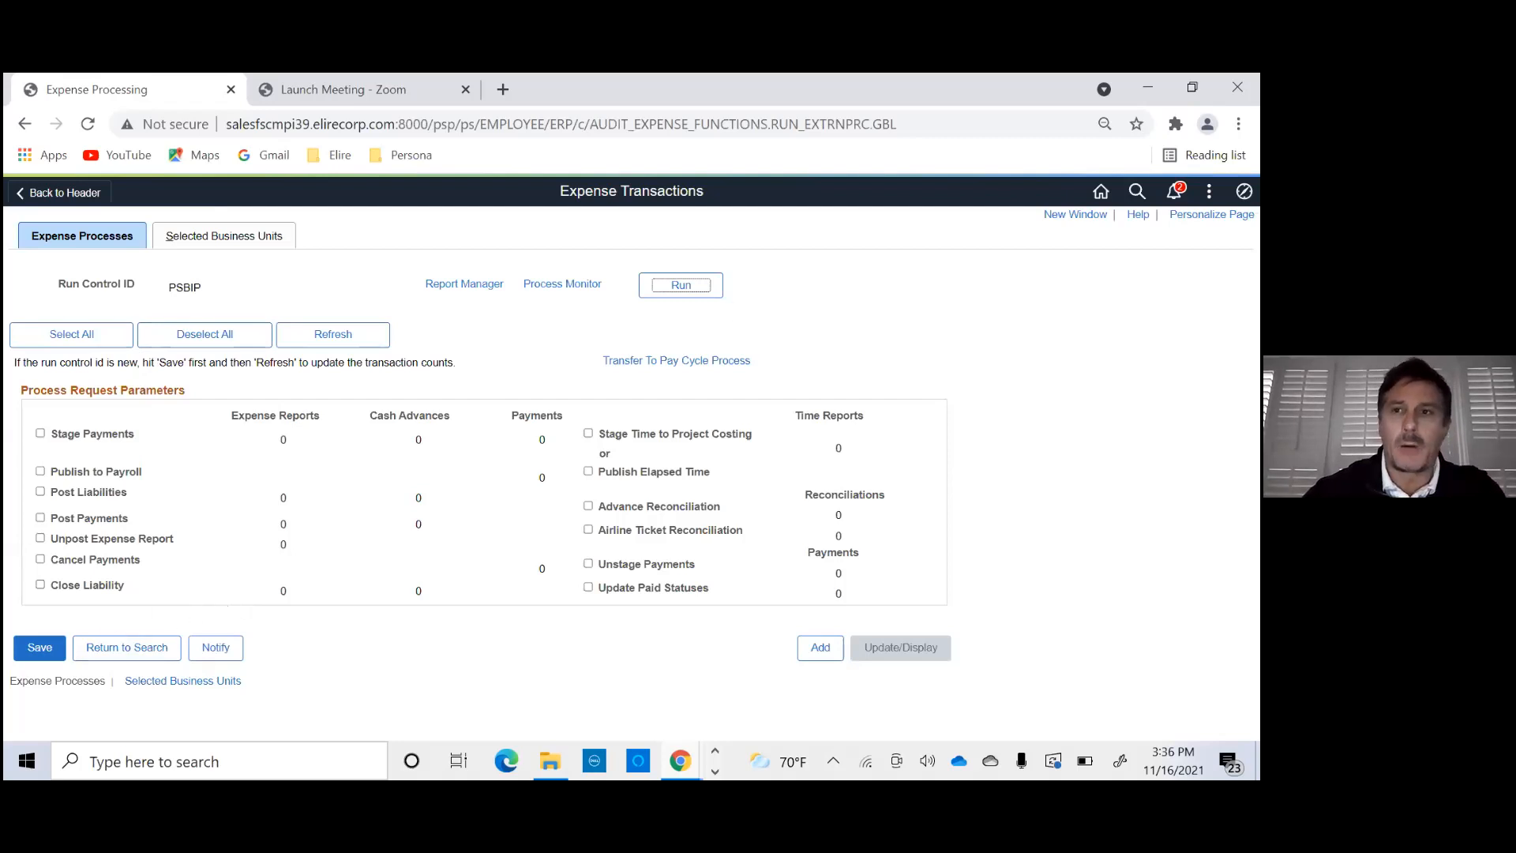
- Sign out and sign back in with user ID VP1 and its saved password
{"action": "left_click", "coordinate": [1209, 191]}
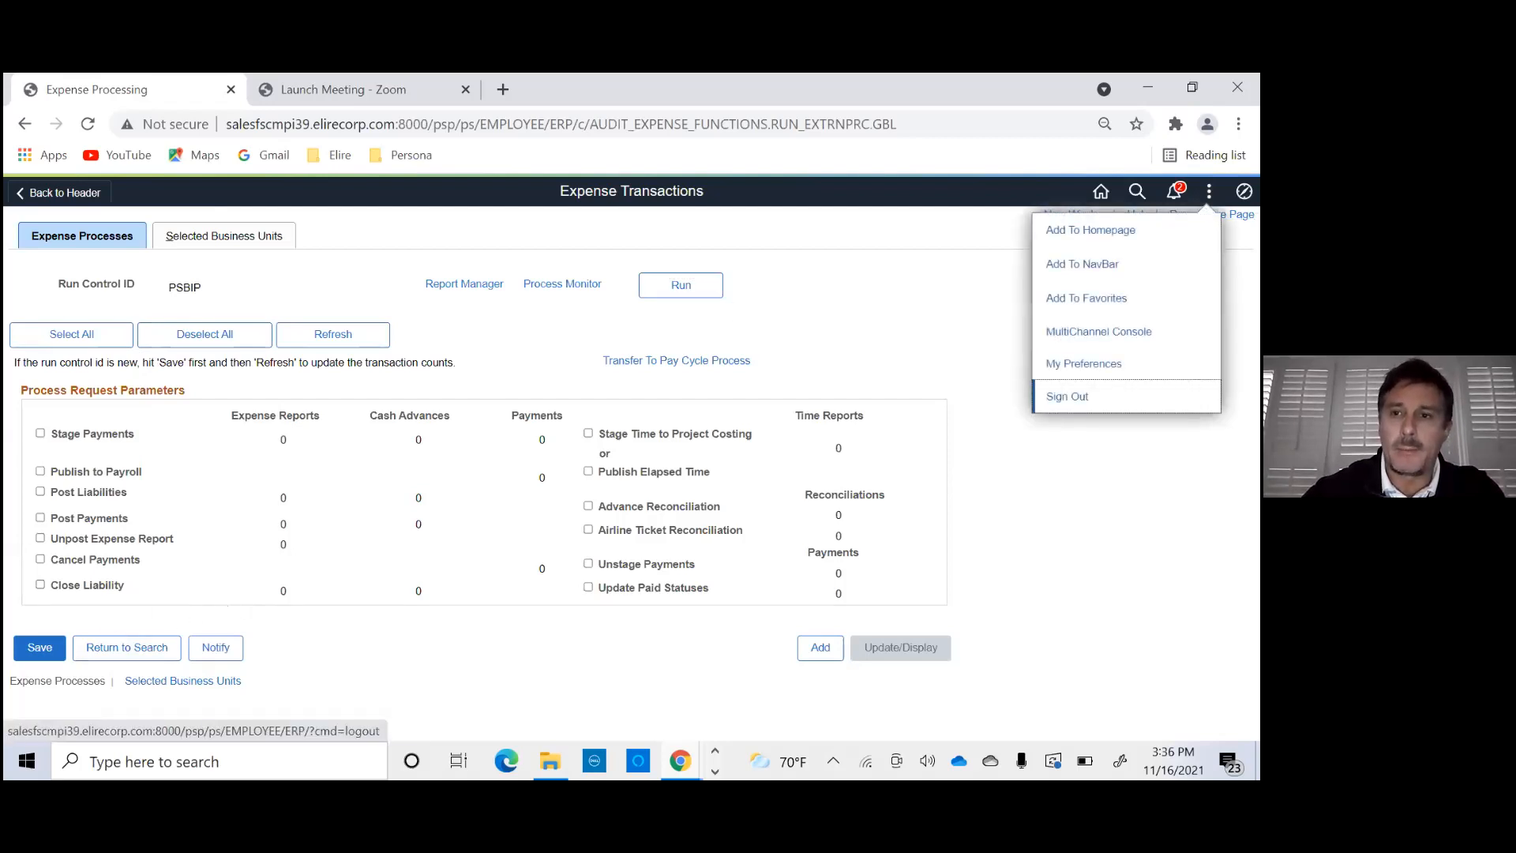
{"action": "left_click", "coordinate": [1068, 396]}
{"action": "left_click", "coordinate": [518, 381]}
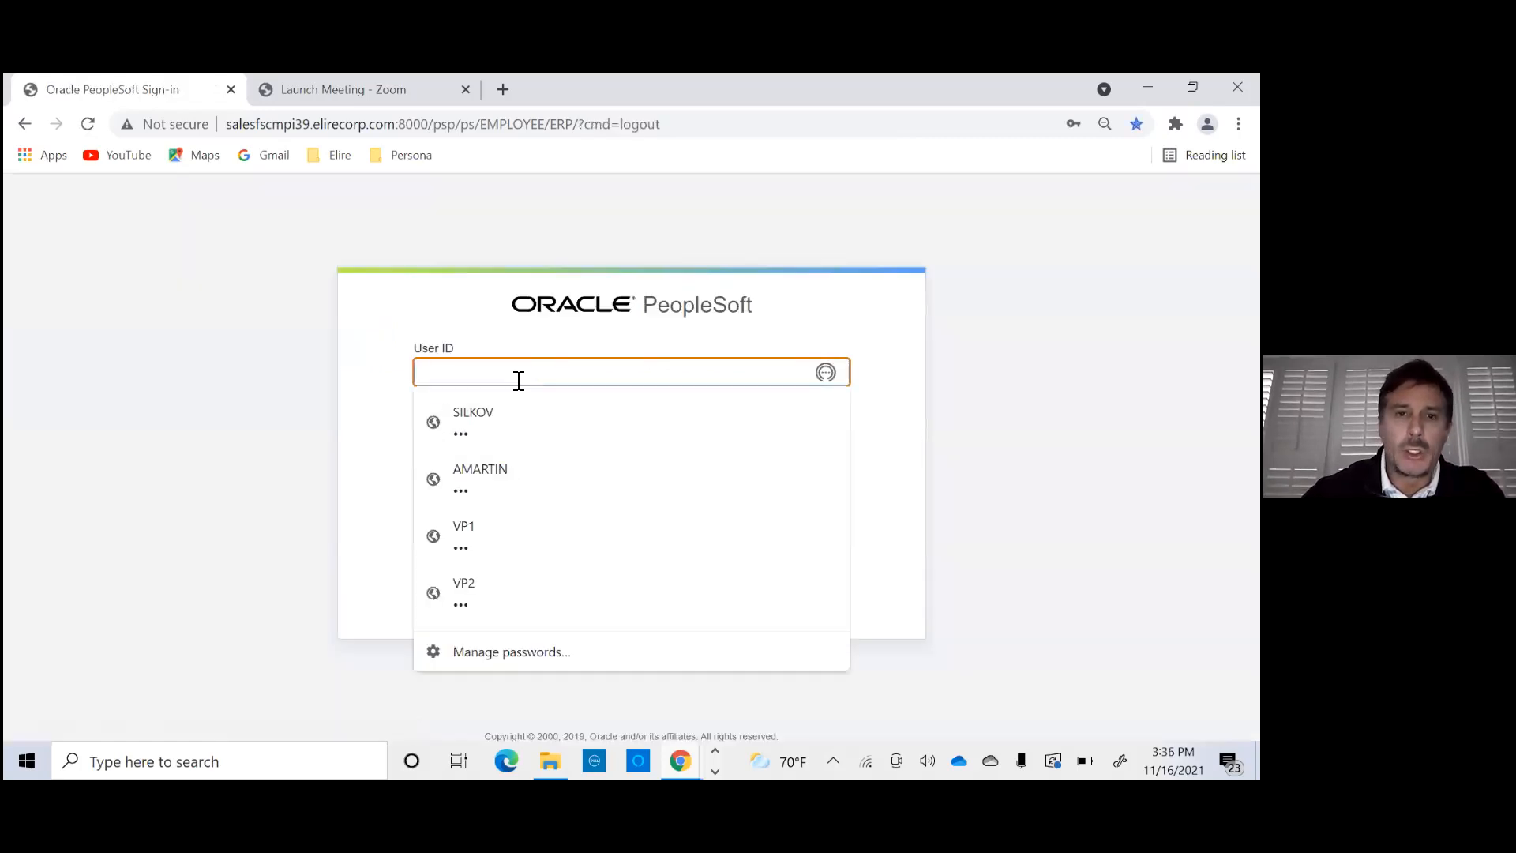
{"action": "left_click", "coordinate": [484, 531]}
{"action": "left_click", "coordinate": [467, 545]}
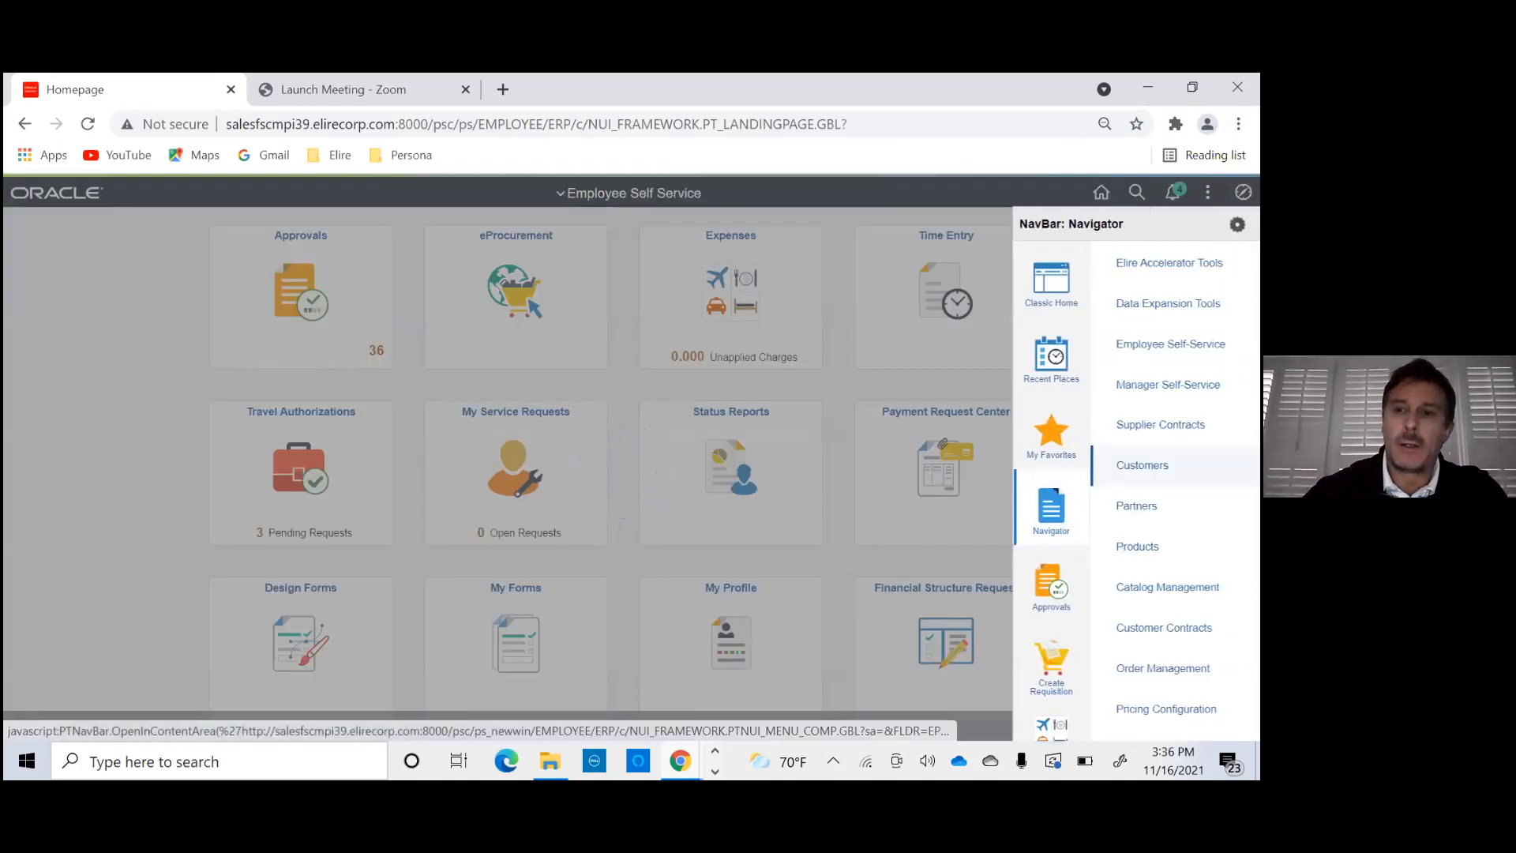
- Open the Expense Processing page under Travel and Expenses, Process Expenses, as VP1
{"action": "scroll", "coordinate": [1137, 552], "scroll_direction": "down", "scroll_amount": 15}
{"action": "left_click", "coordinate": [1109, 601]}
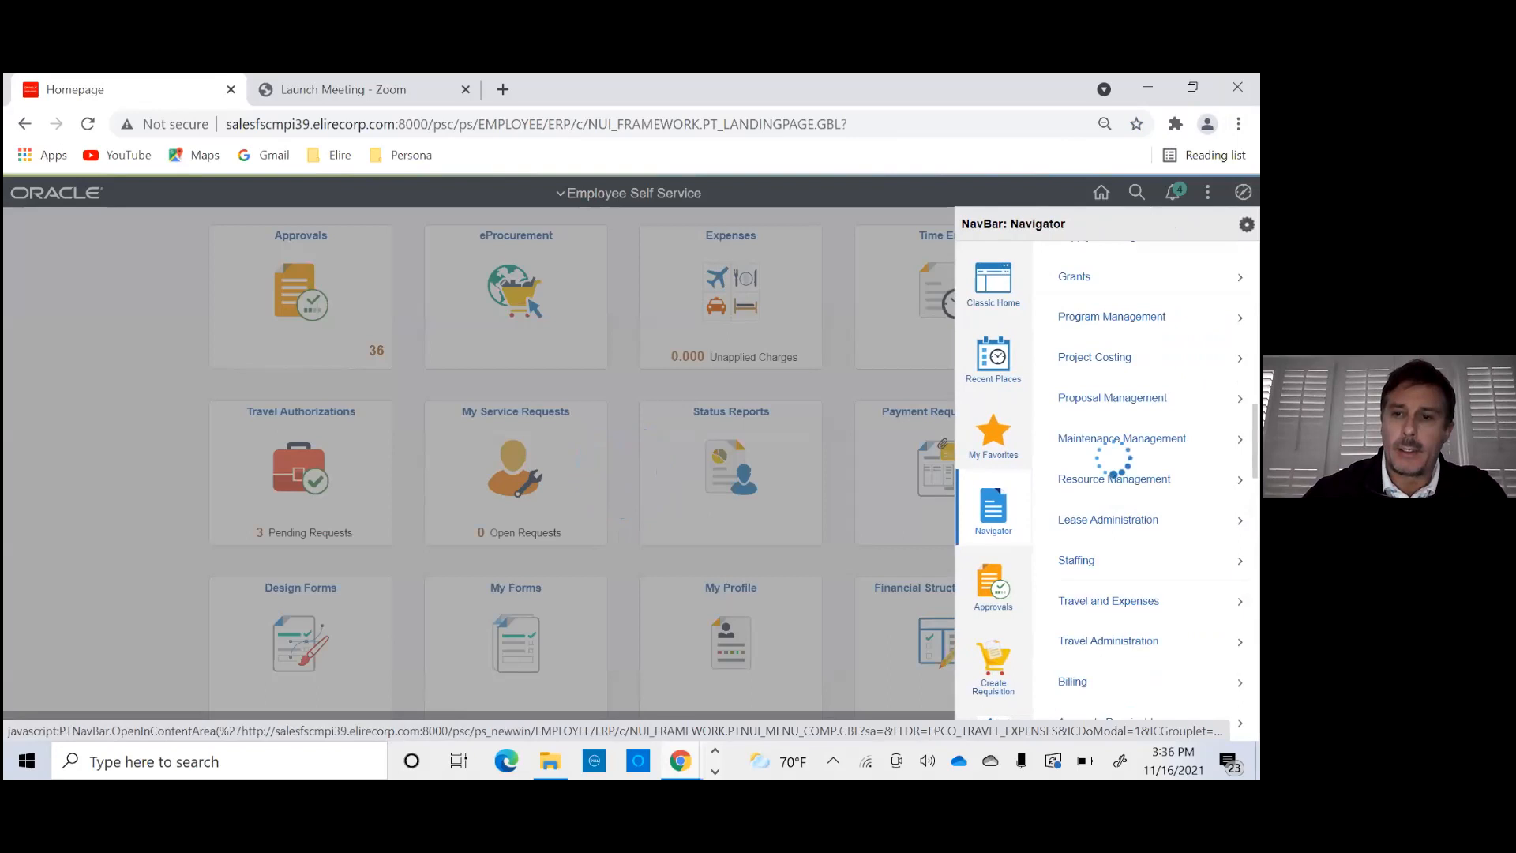
{"action": "left_click", "coordinate": [1102, 619]}
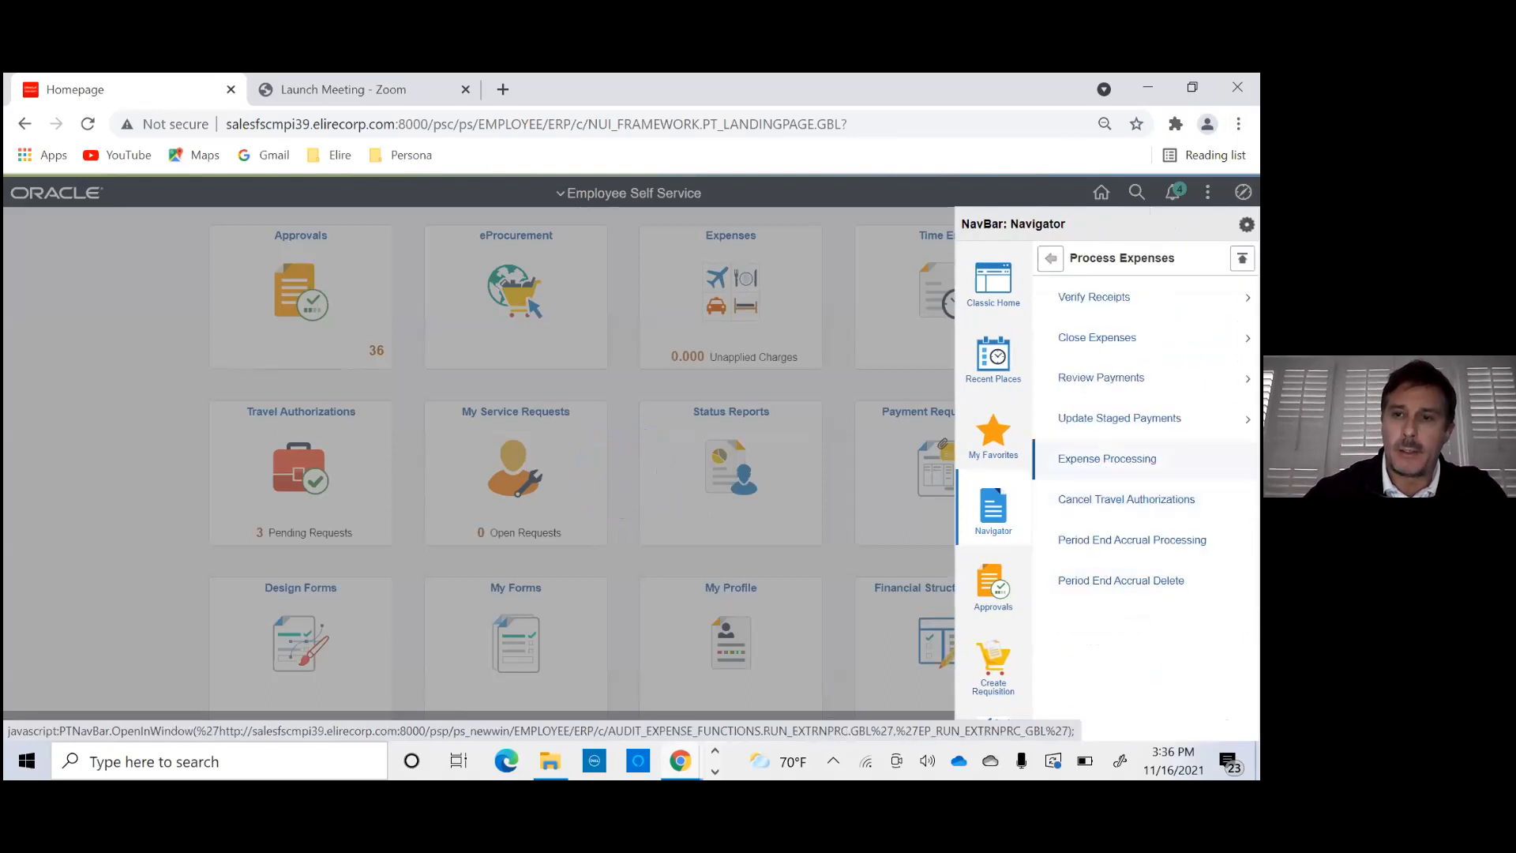
{"action": "left_click", "coordinate": [1149, 458]}
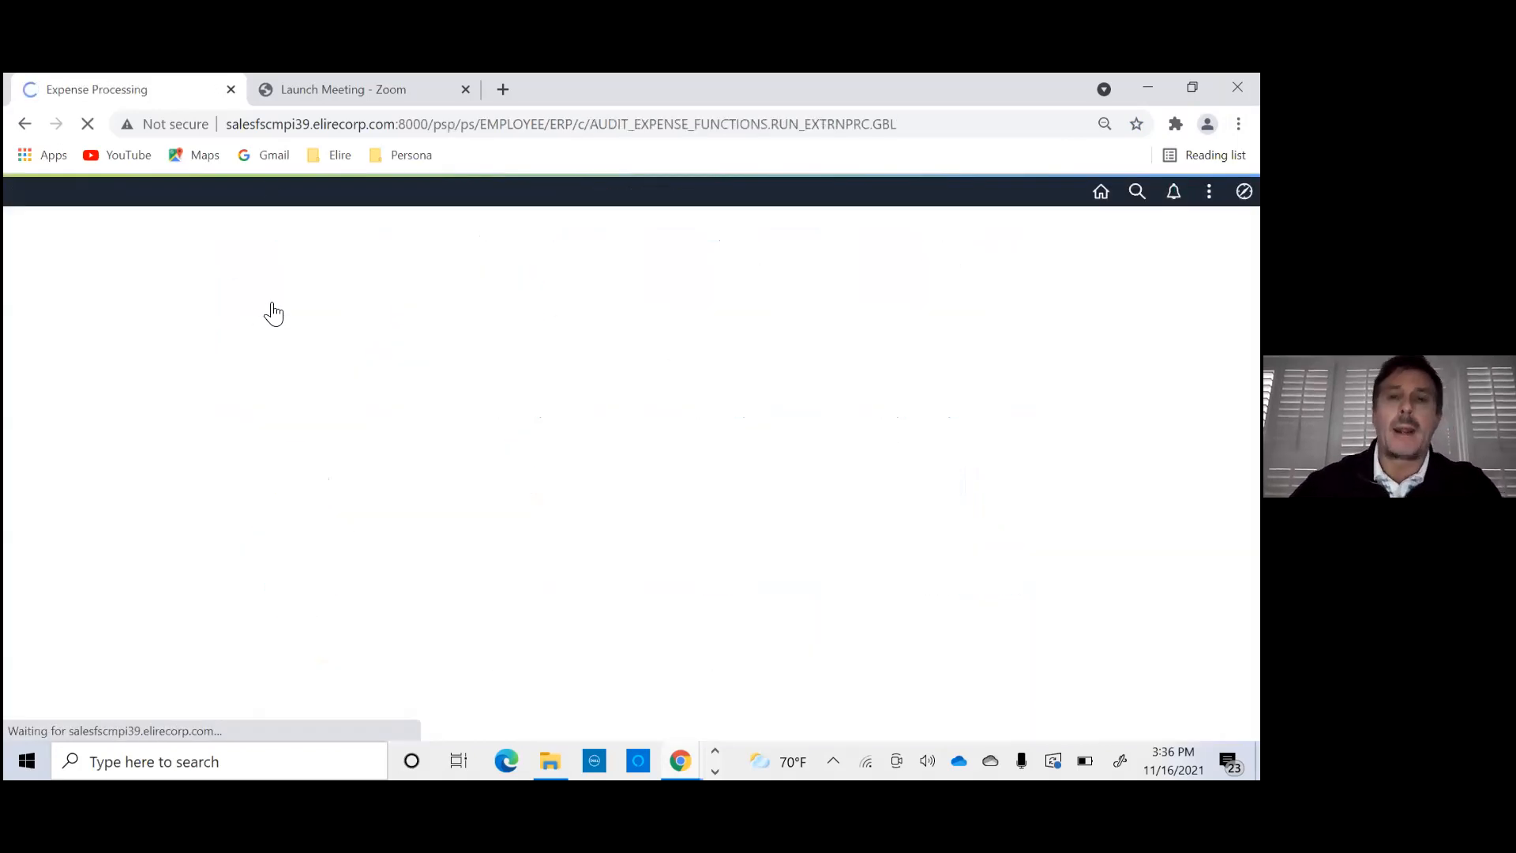
- Search the existing expense processing run controls and bring up run control VPA1
{"action": "left_click", "coordinate": [43, 461]}
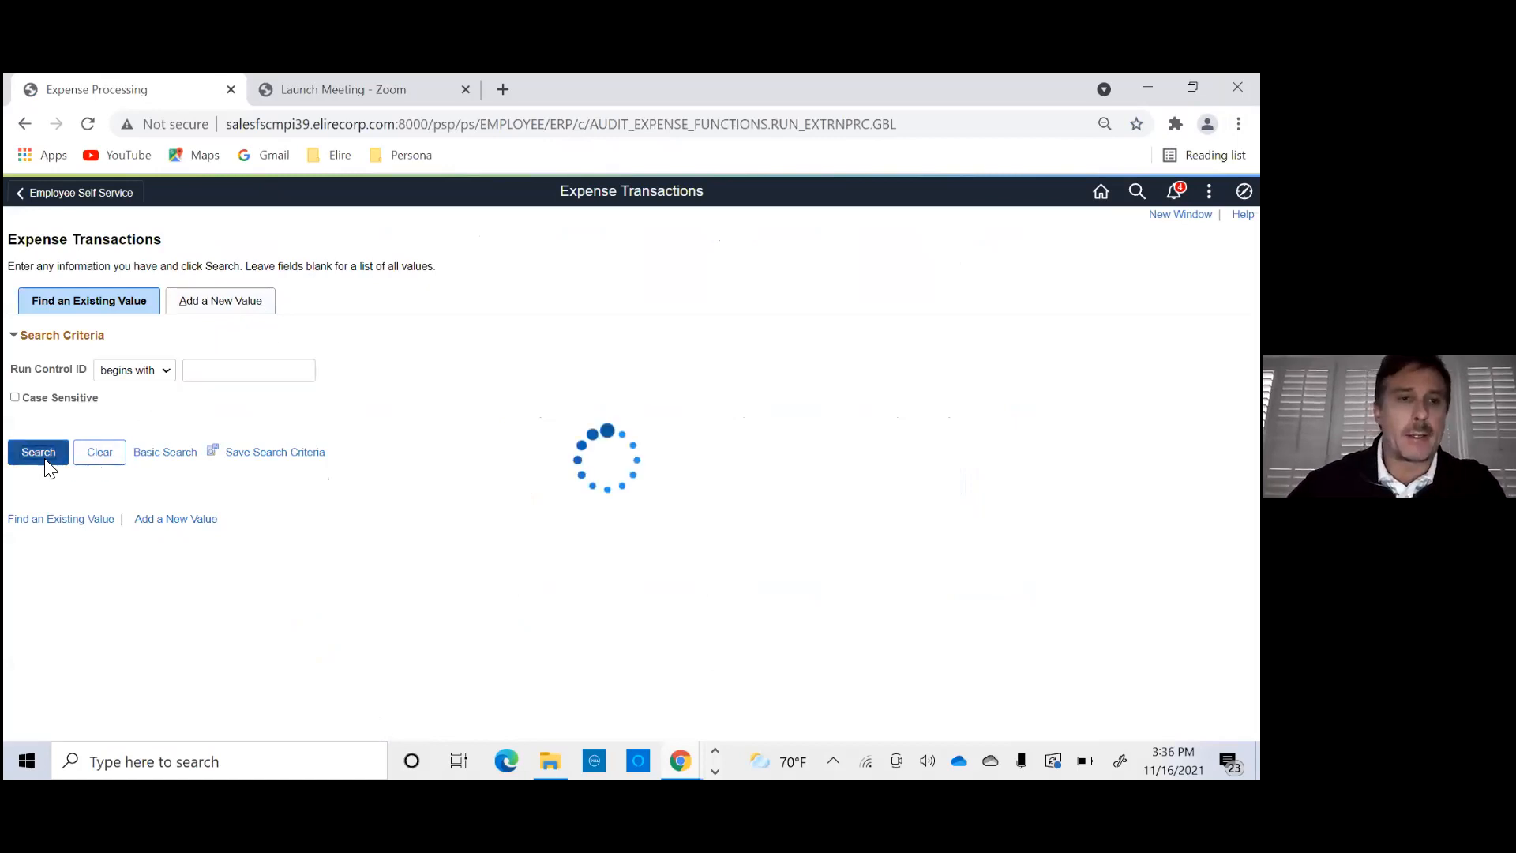
{"action": "scroll", "coordinate": [197, 482], "scroll_direction": "down", "scroll_amount": 4}
{"action": "left_click", "coordinate": [22, 658]}
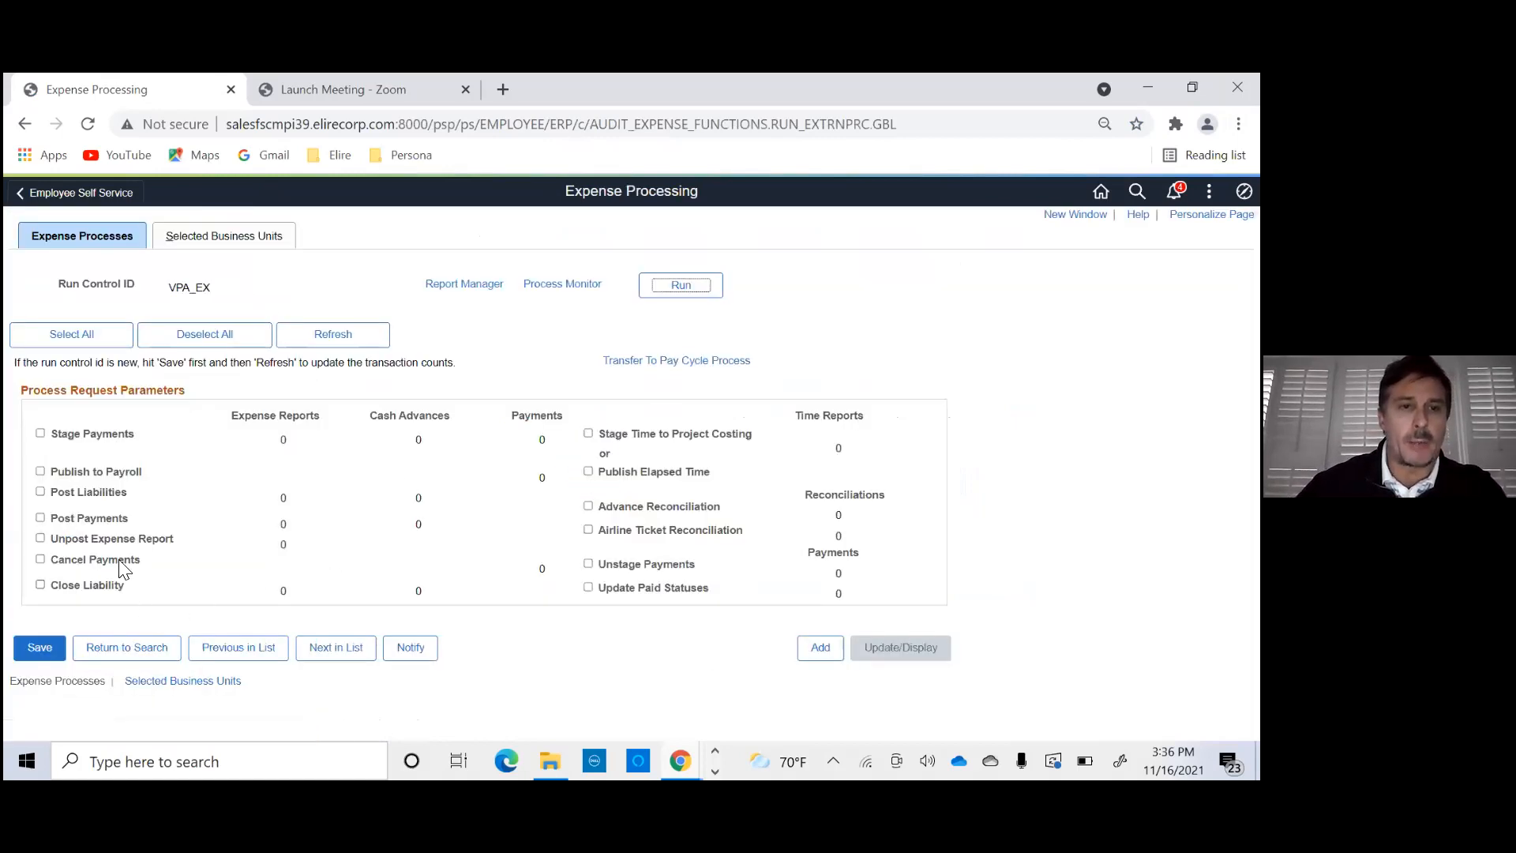
{"action": "left_click", "coordinate": [228, 657]}
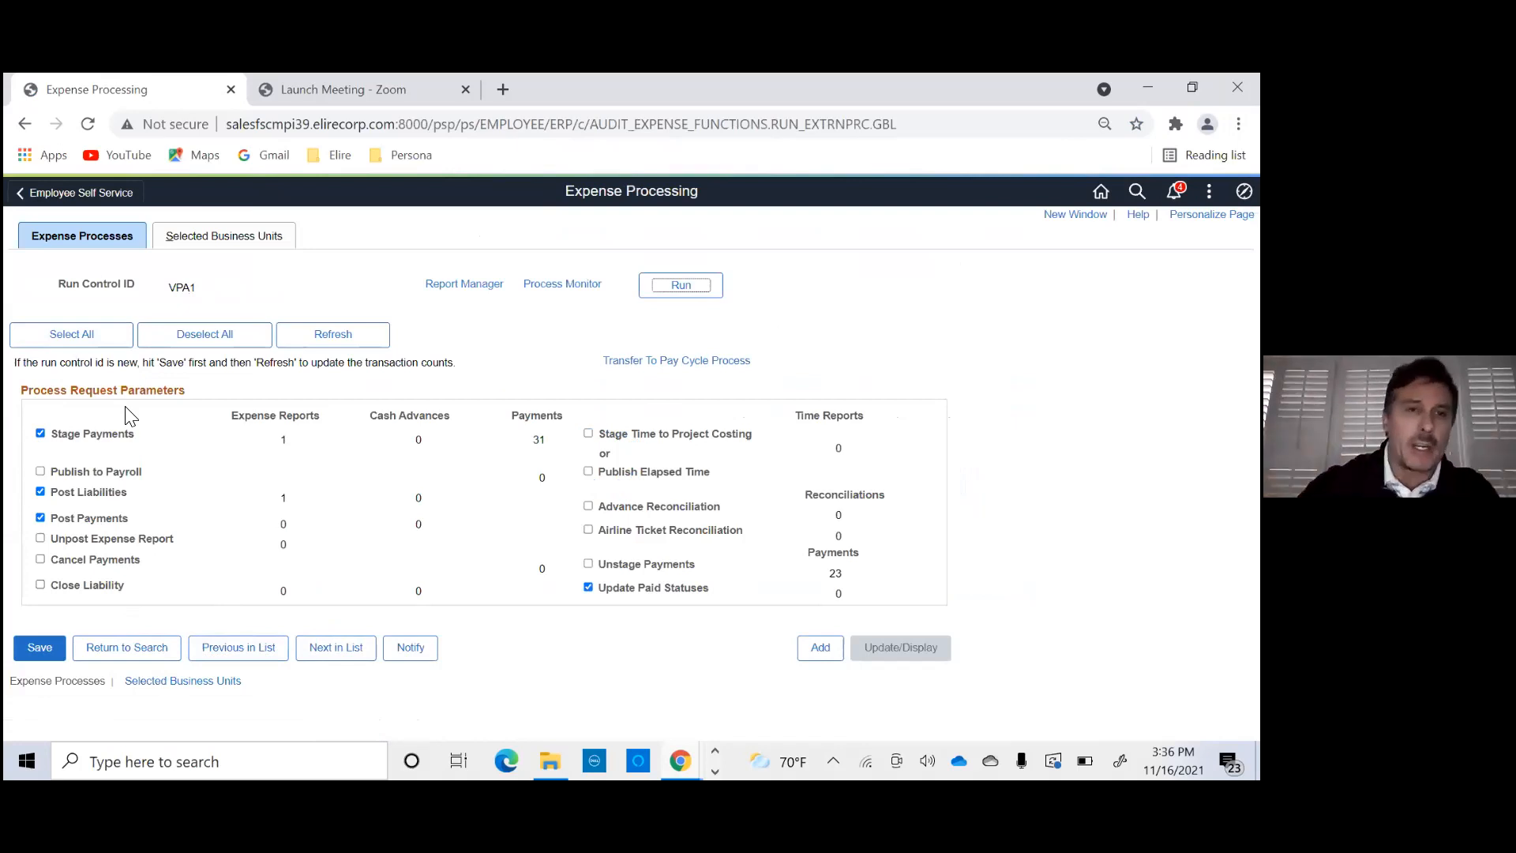
- Check the business unit selection of run control VPA1 and refresh its transaction counts
{"action": "left_click", "coordinate": [218, 238]}
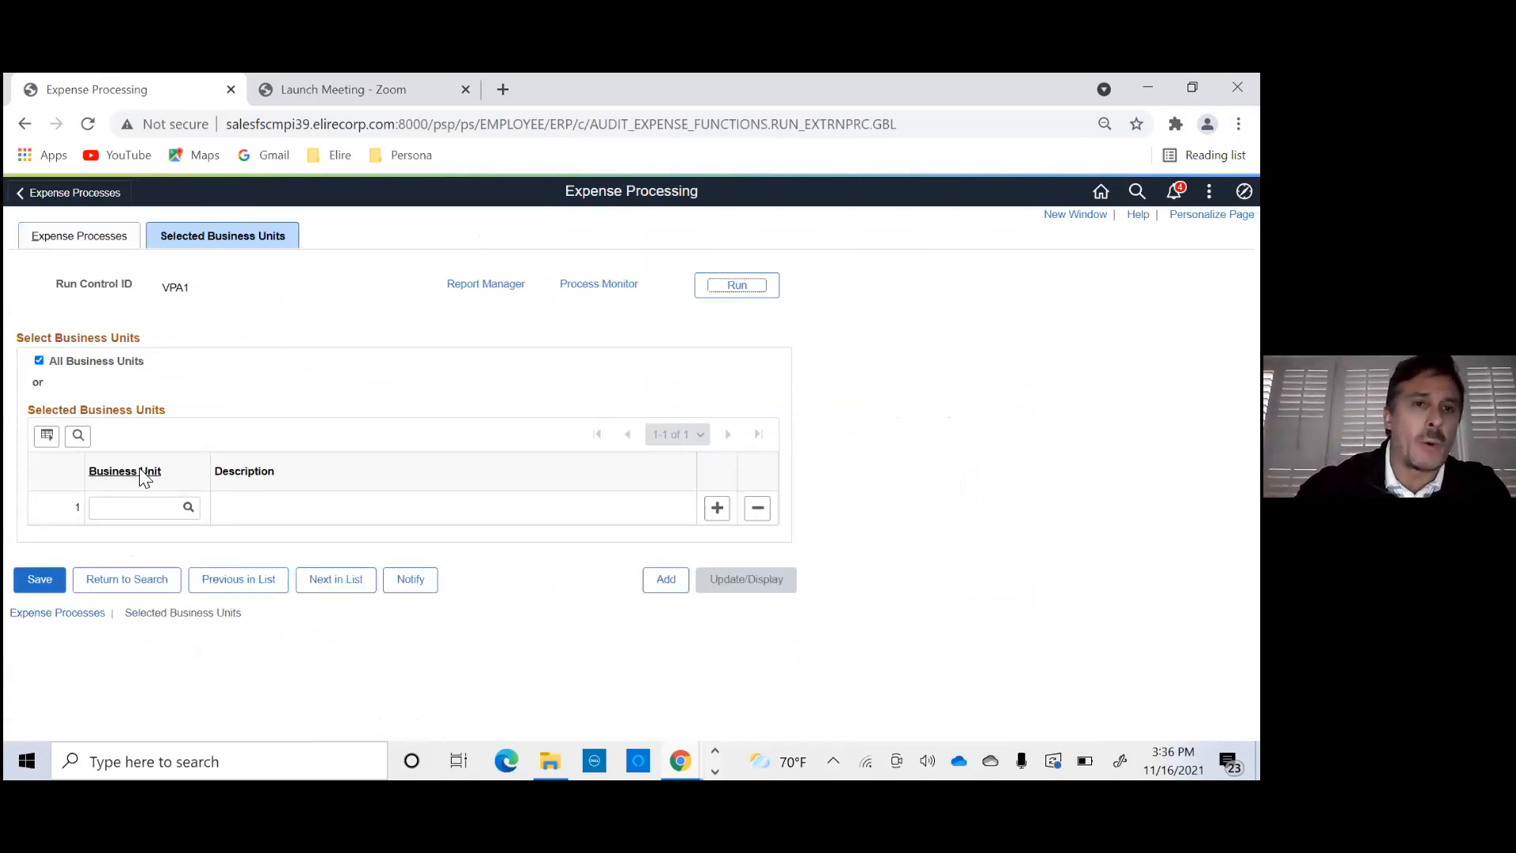
{"action": "left_click", "coordinate": [83, 236]}
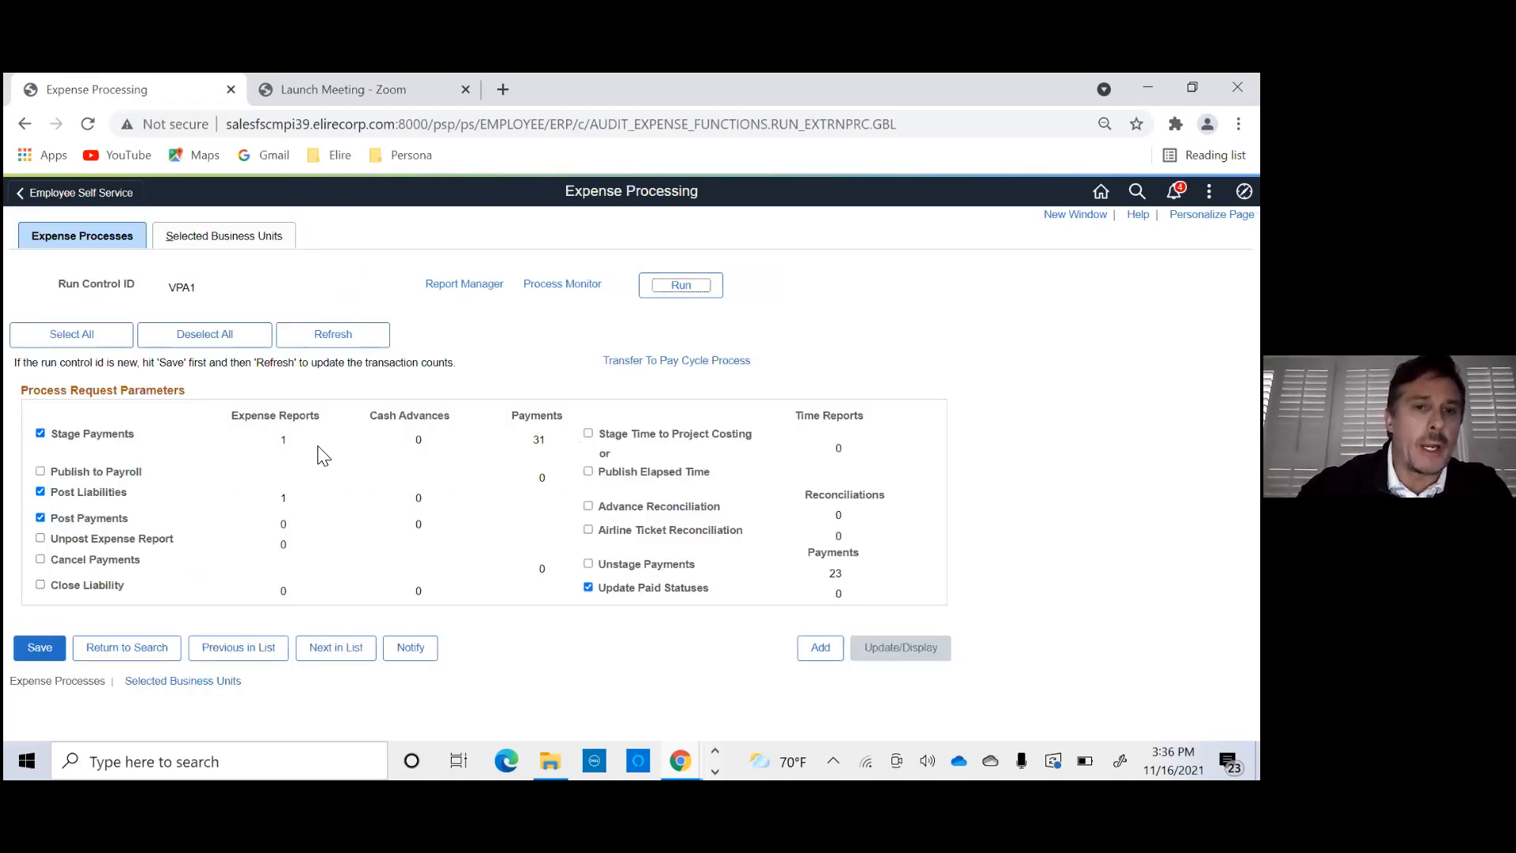
{"action": "left_click", "coordinate": [328, 334]}
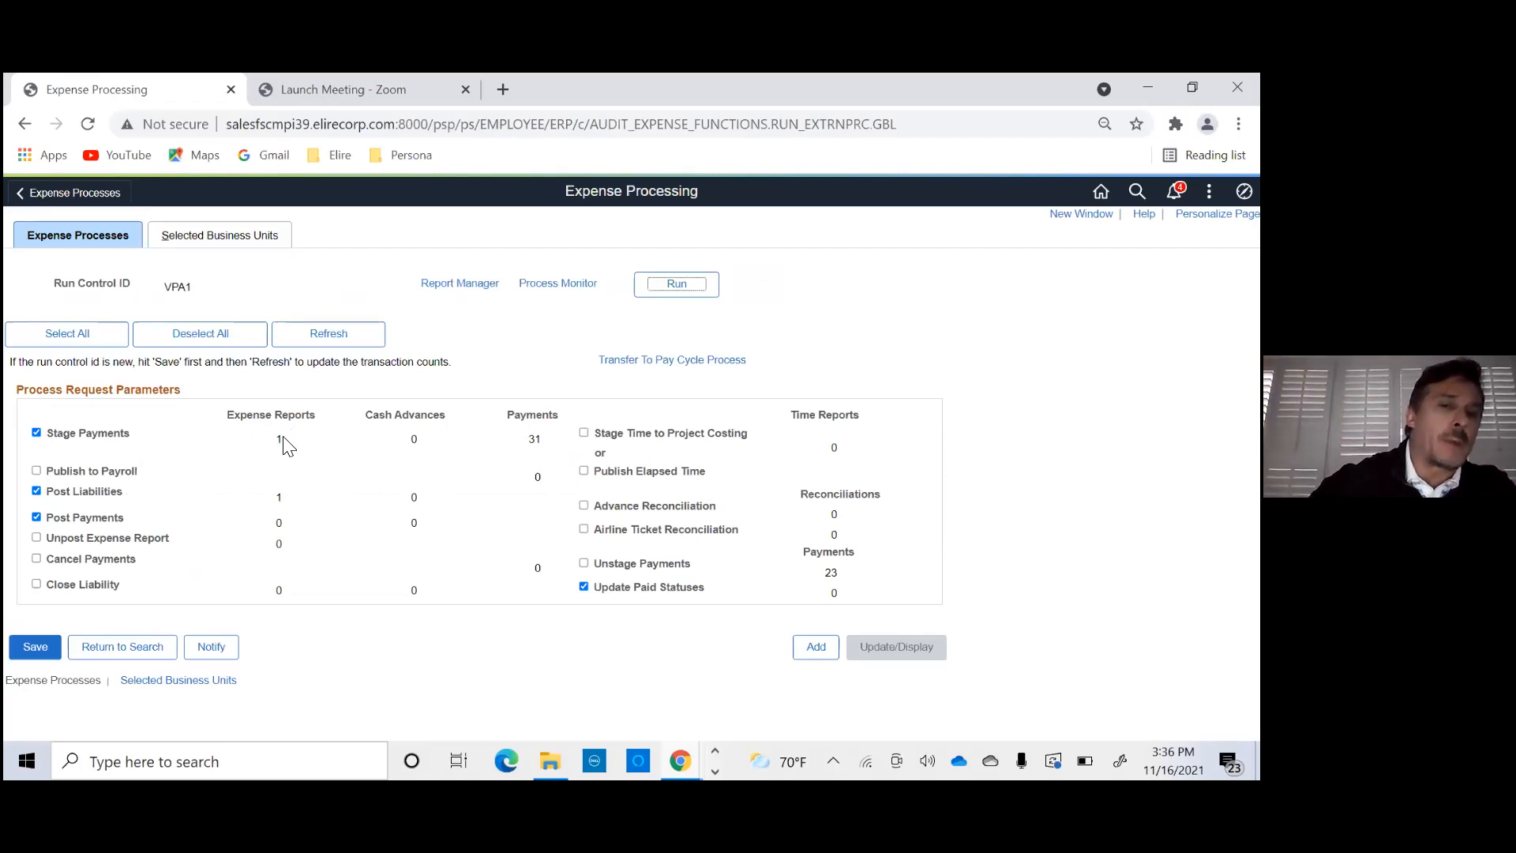
- Run expense processing for run control VPA1 and refresh the Process Monitor until the EX_TRAN_PRCS run finishes
{"action": "left_click", "coordinate": [673, 292]}
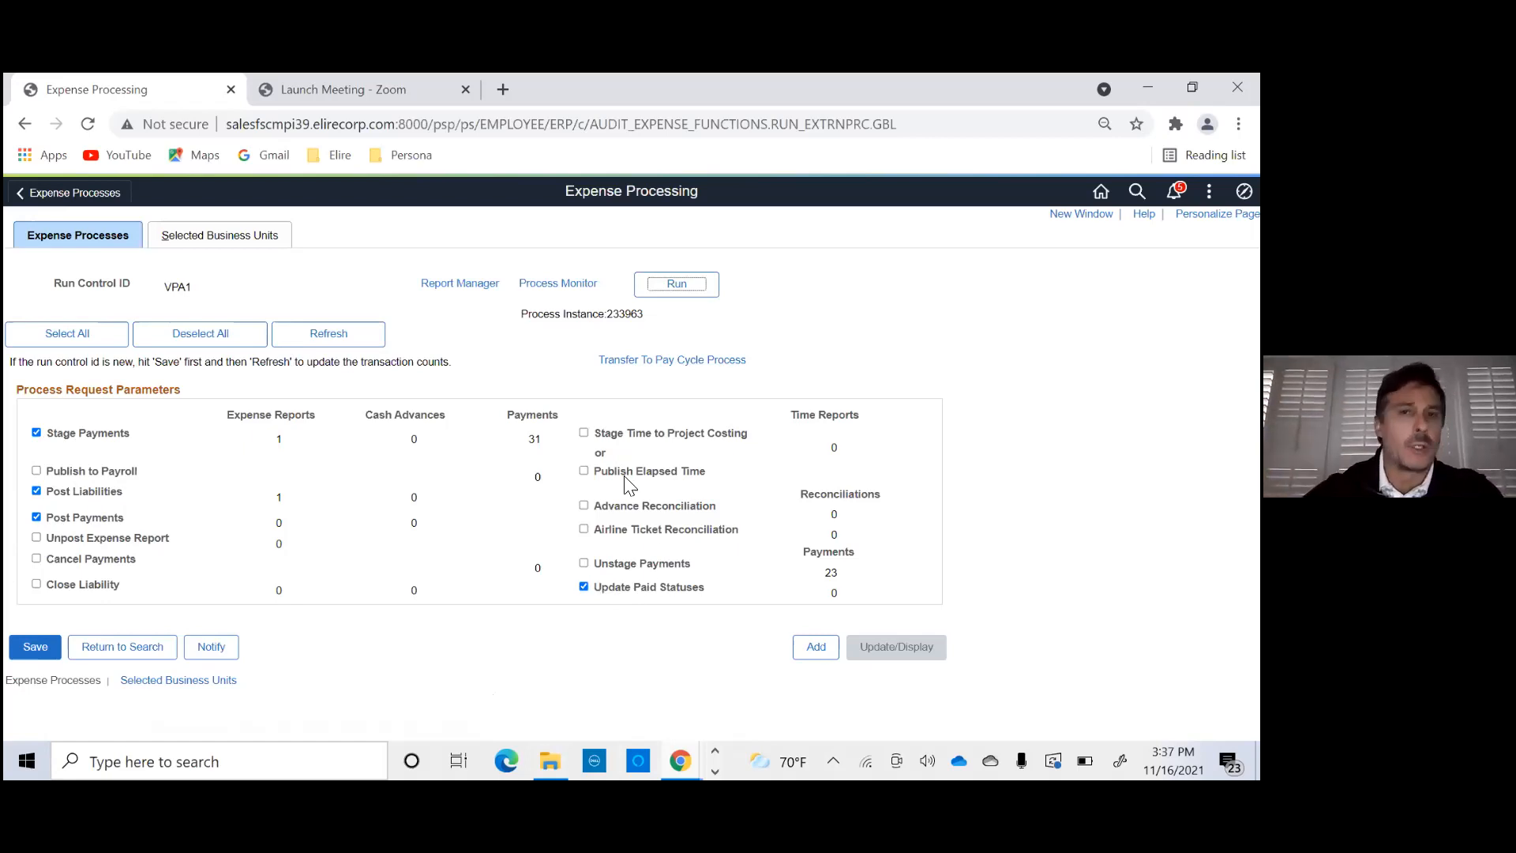
{"action": "left_click", "coordinate": [564, 289]}
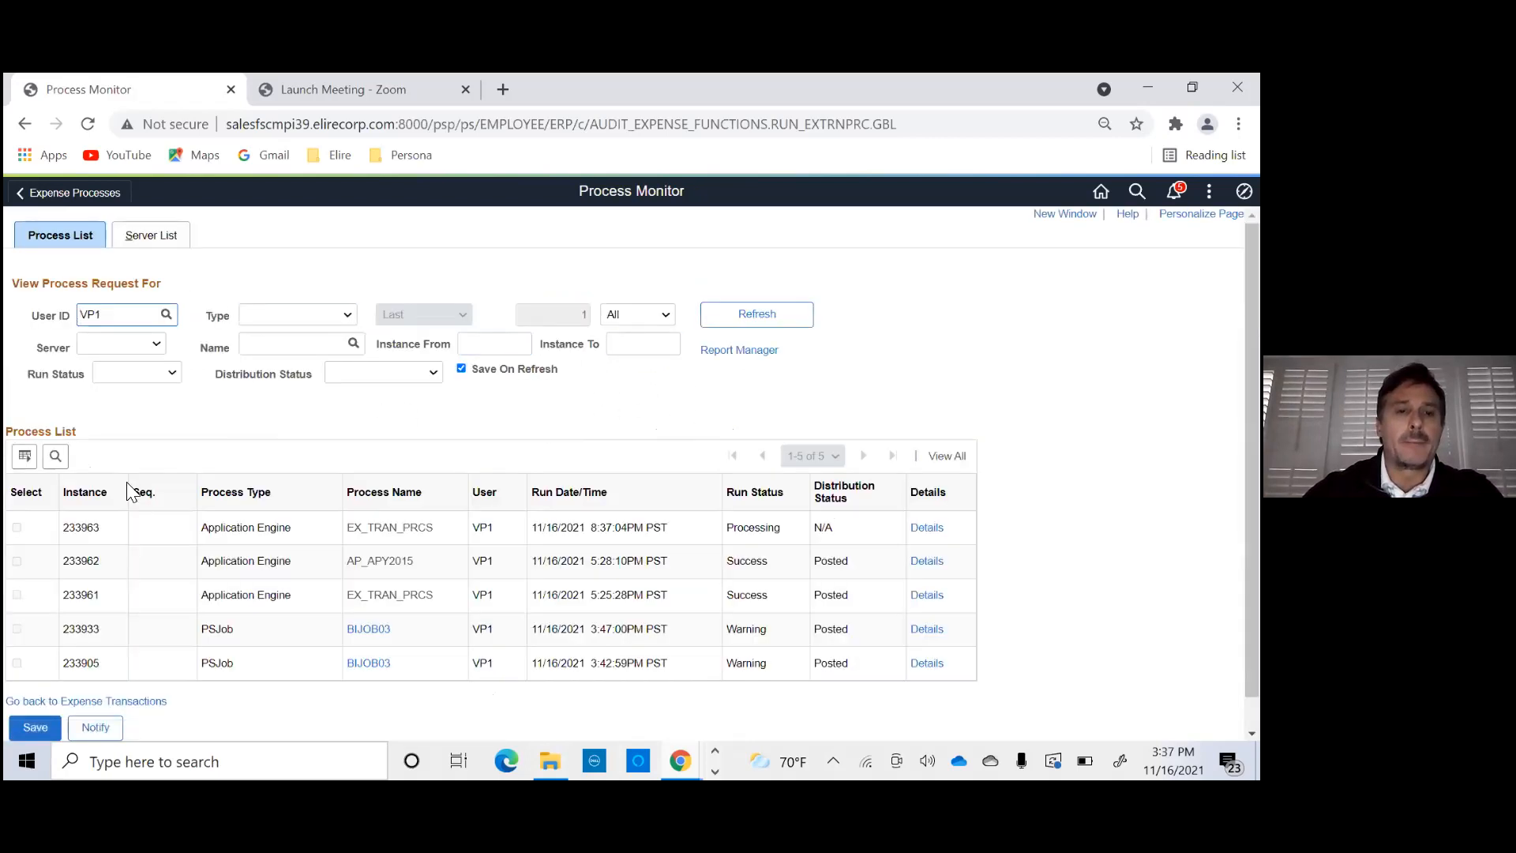
{"action": "left_click", "coordinate": [734, 319]}
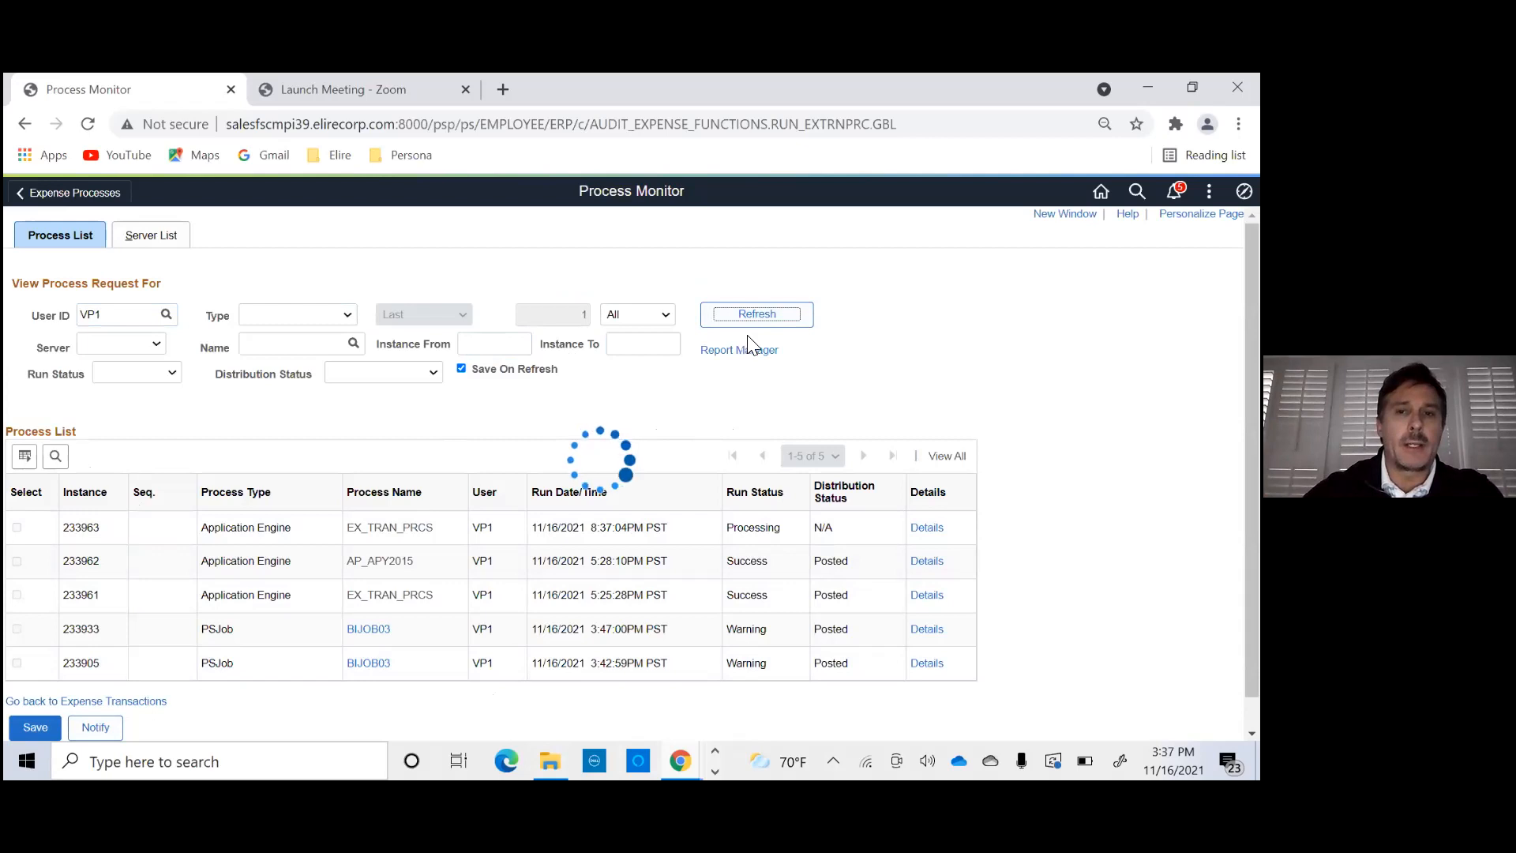
{"action": "left_click", "coordinate": [745, 314]}
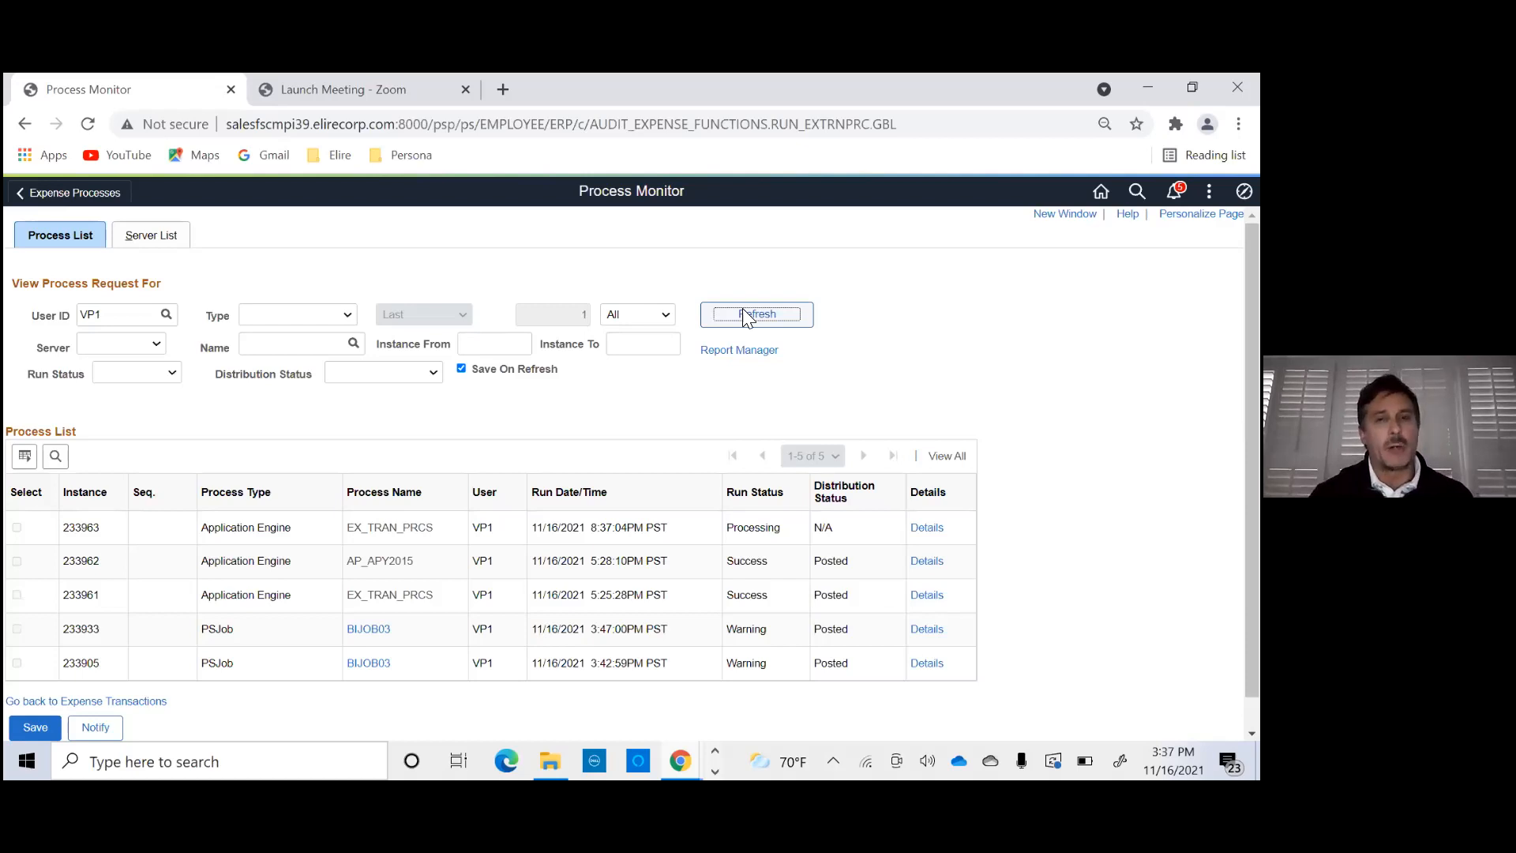
{"action": "left_click", "coordinate": [740, 316]}
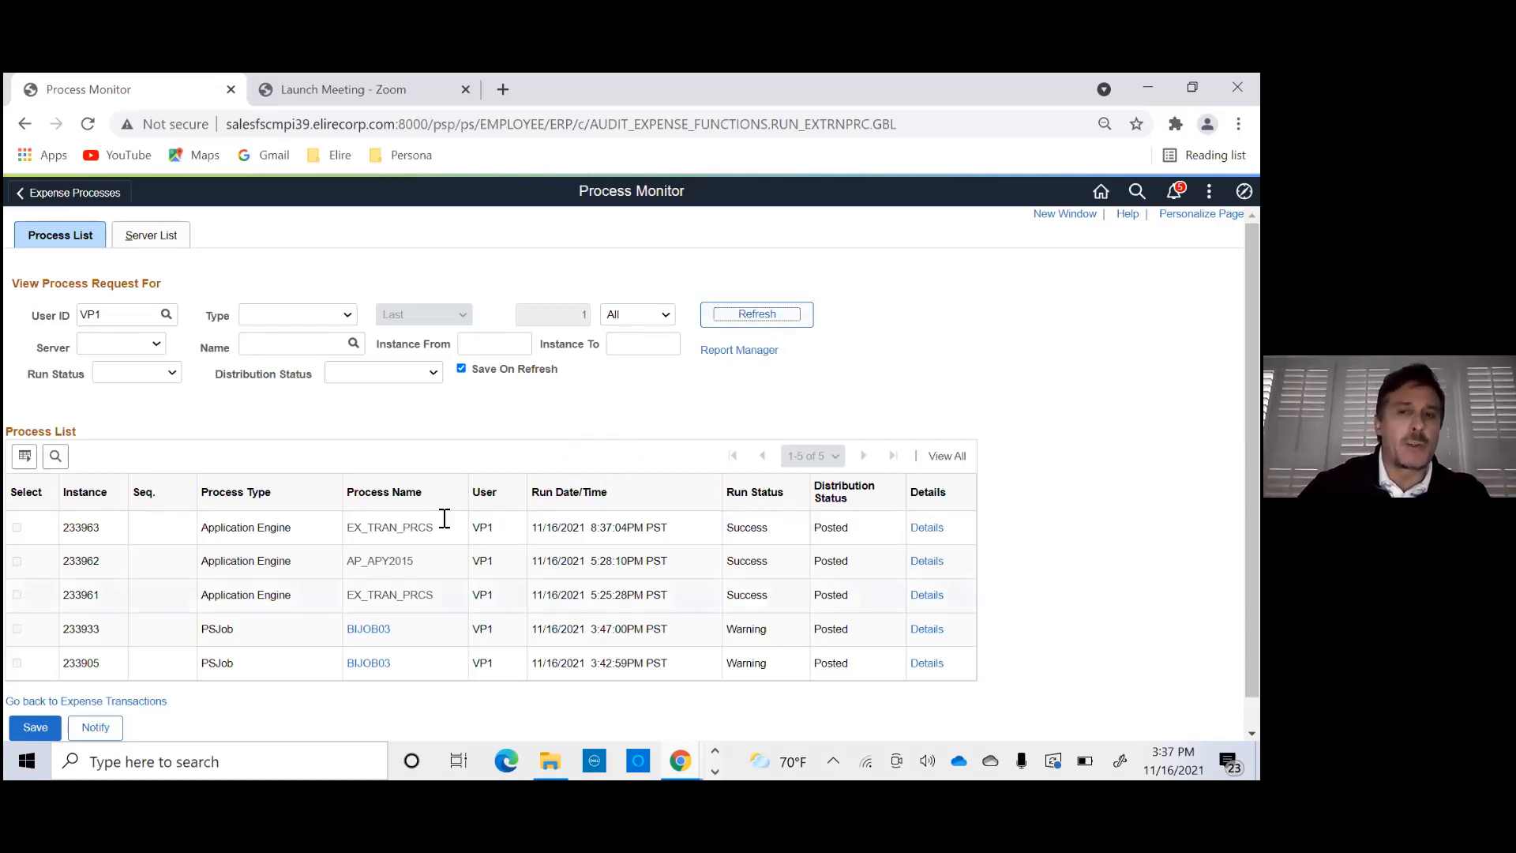
- Return to the expense transactions, transfer to the pay cycle process, and open pay cycle ELIRE3 in Pay Cycle Manager
{"action": "left_click", "coordinate": [117, 701]}
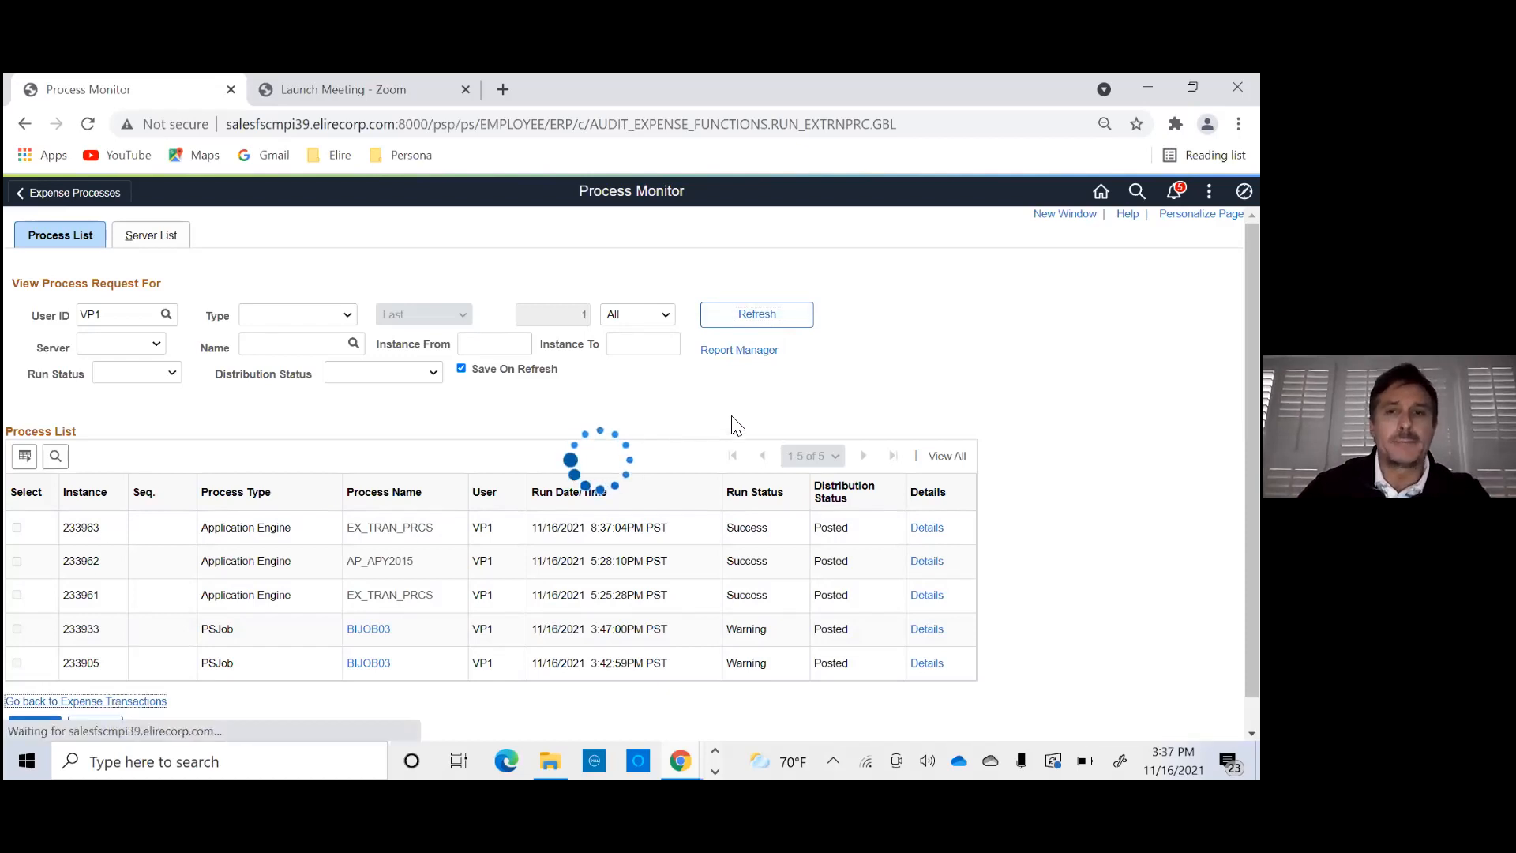
{"action": "left_click", "coordinate": [695, 360]}
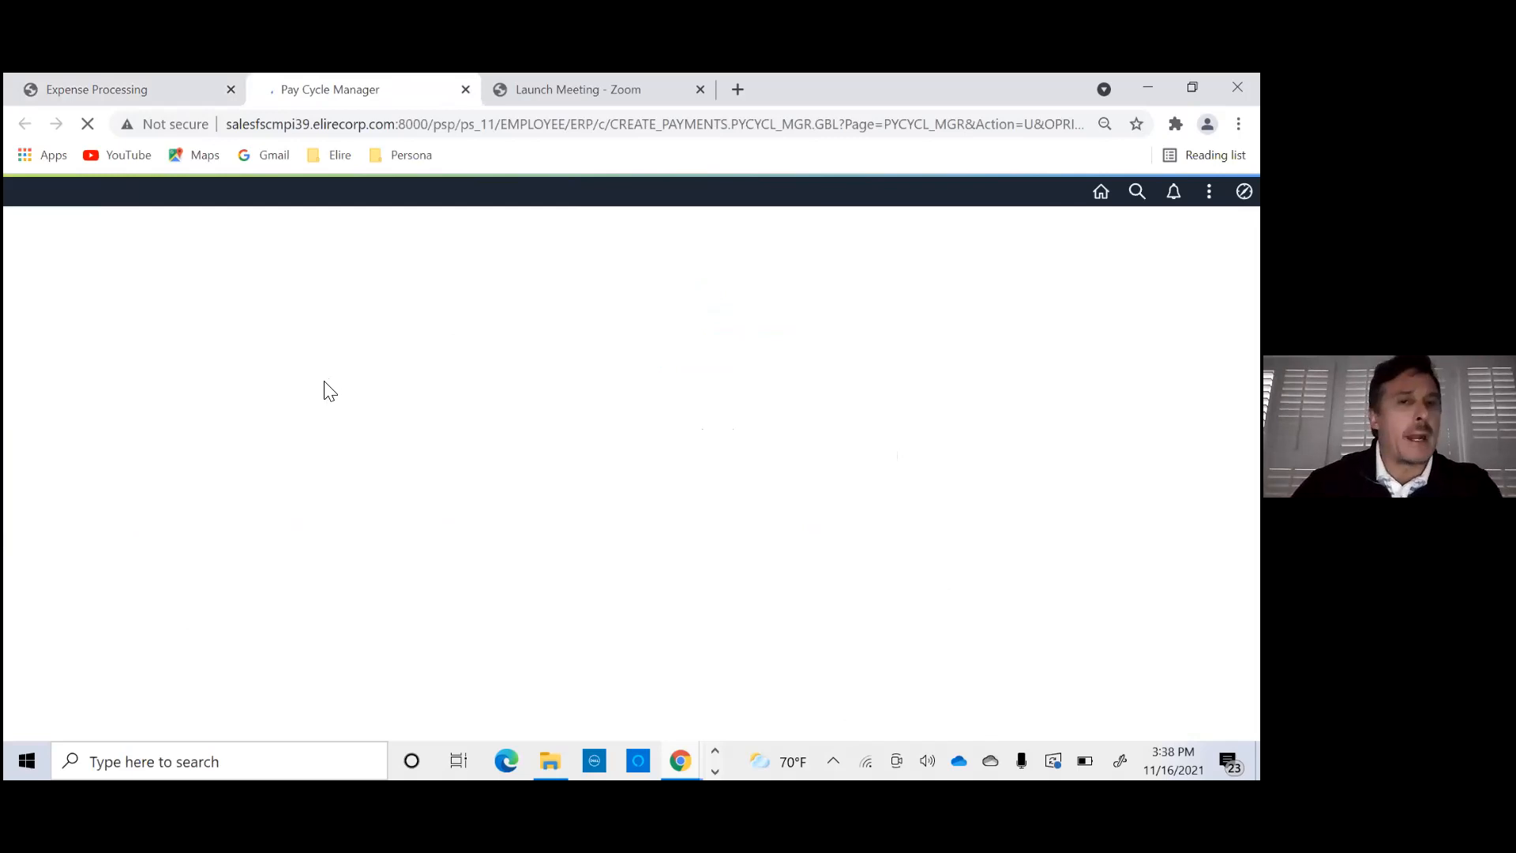
{"action": "left_click", "coordinate": [255, 369]}
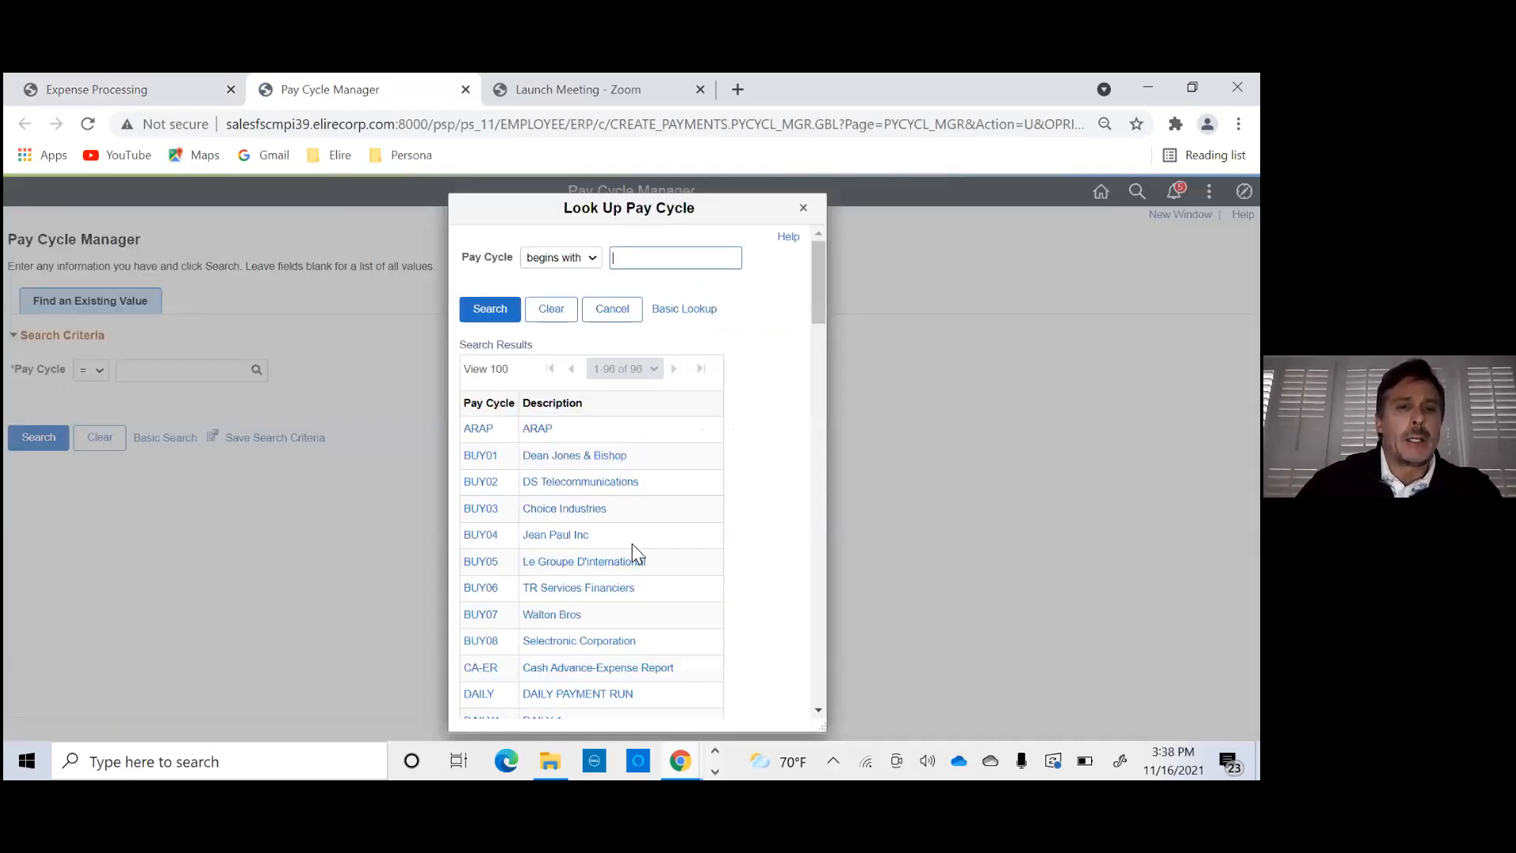
{"action": "scroll", "coordinate": [582, 545], "scroll_direction": "down", "scroll_amount": 10}
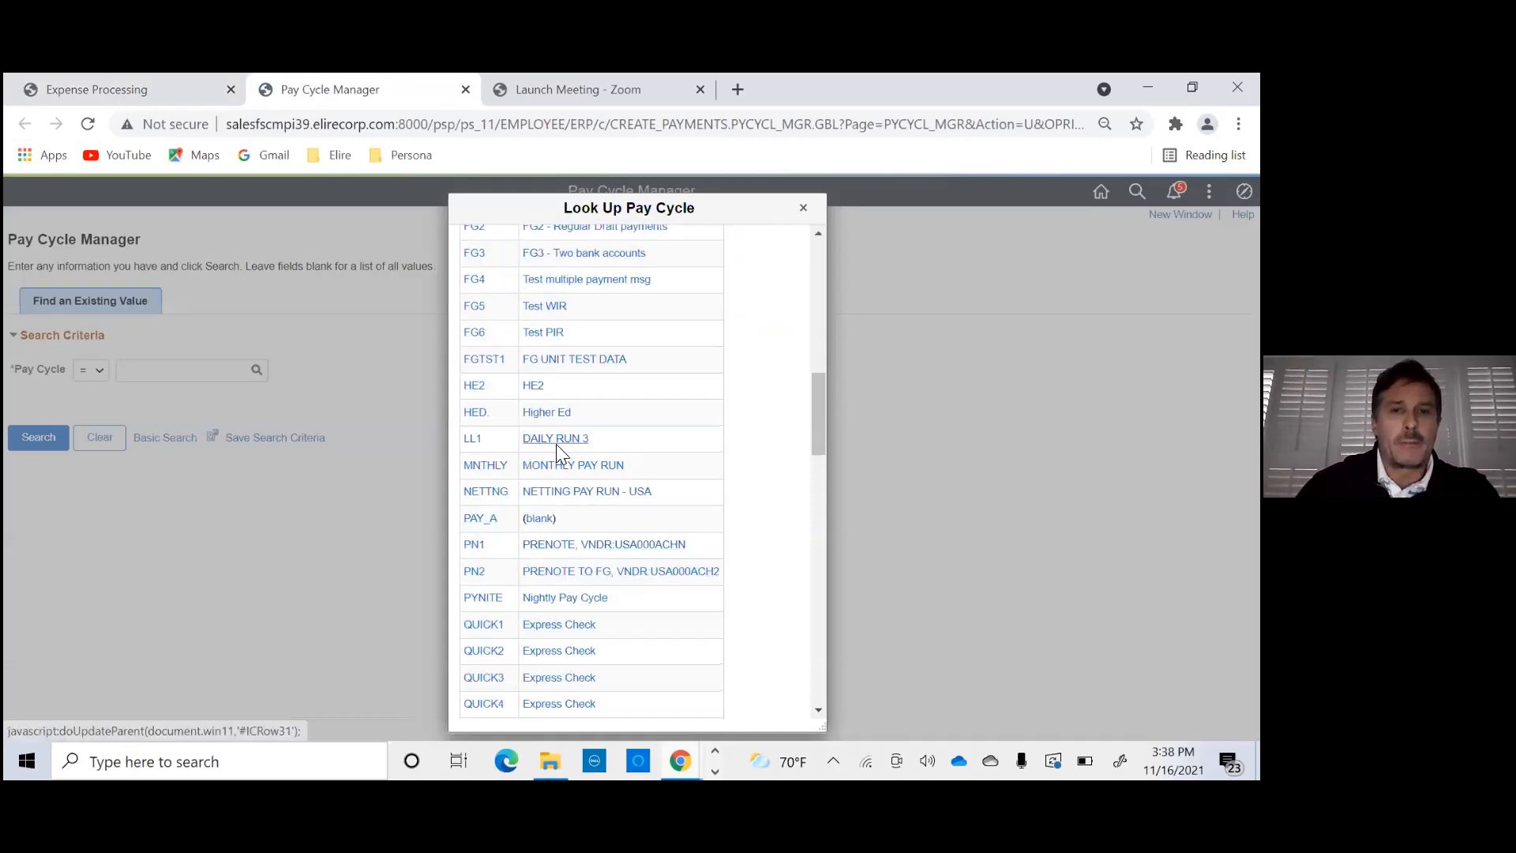
{"action": "scroll", "coordinate": [540, 425], "scroll_direction": "up", "scroll_amount": 3}
{"action": "scroll", "coordinate": [543, 435], "scroll_direction": "up", "scroll_amount": 1}
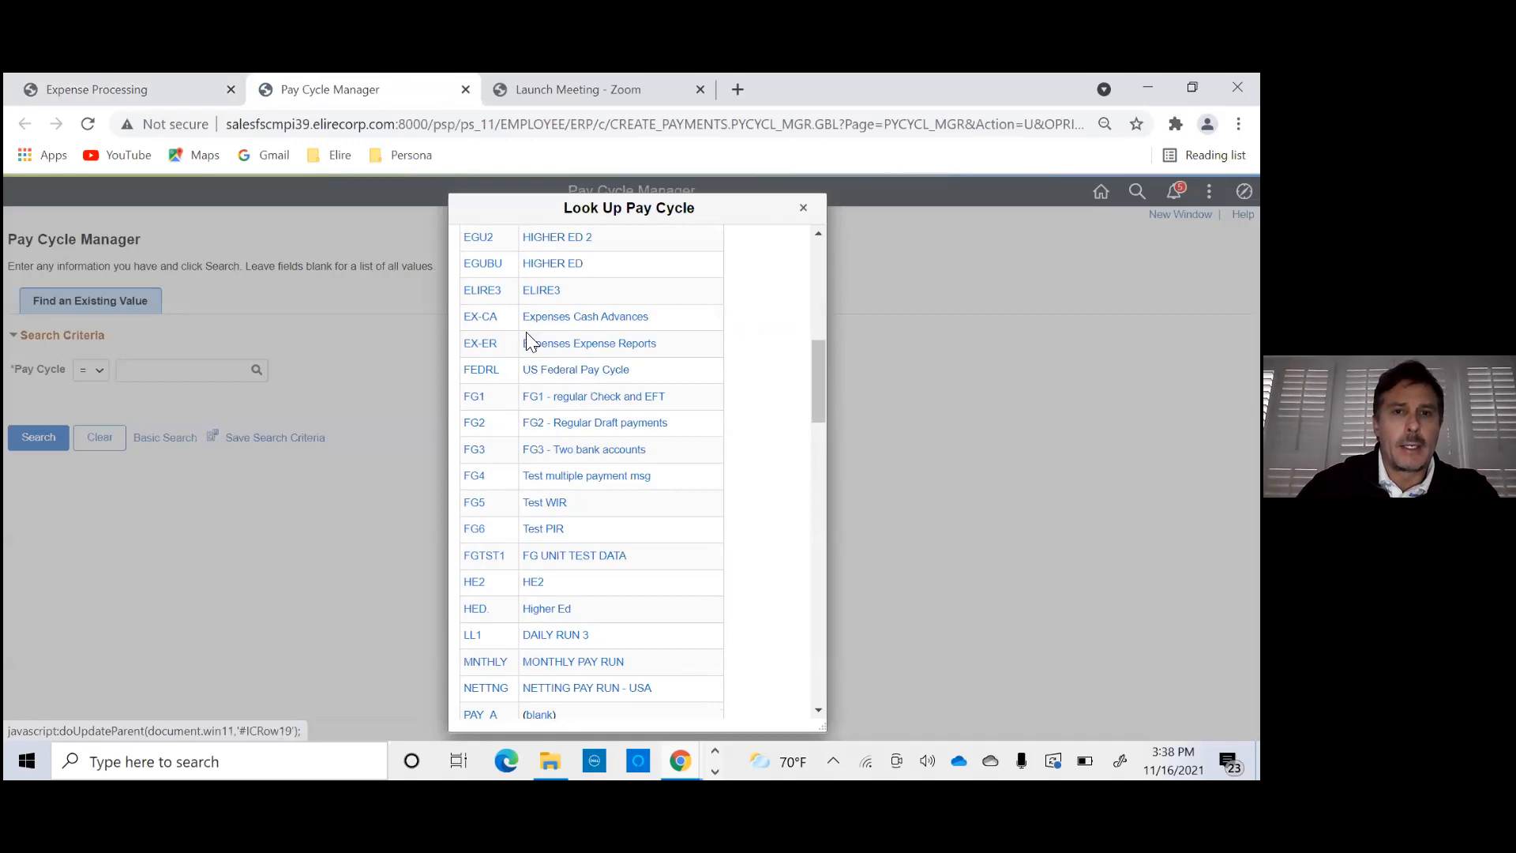
{"action": "left_click", "coordinate": [482, 290]}
{"action": "left_click", "coordinate": [38, 439]}
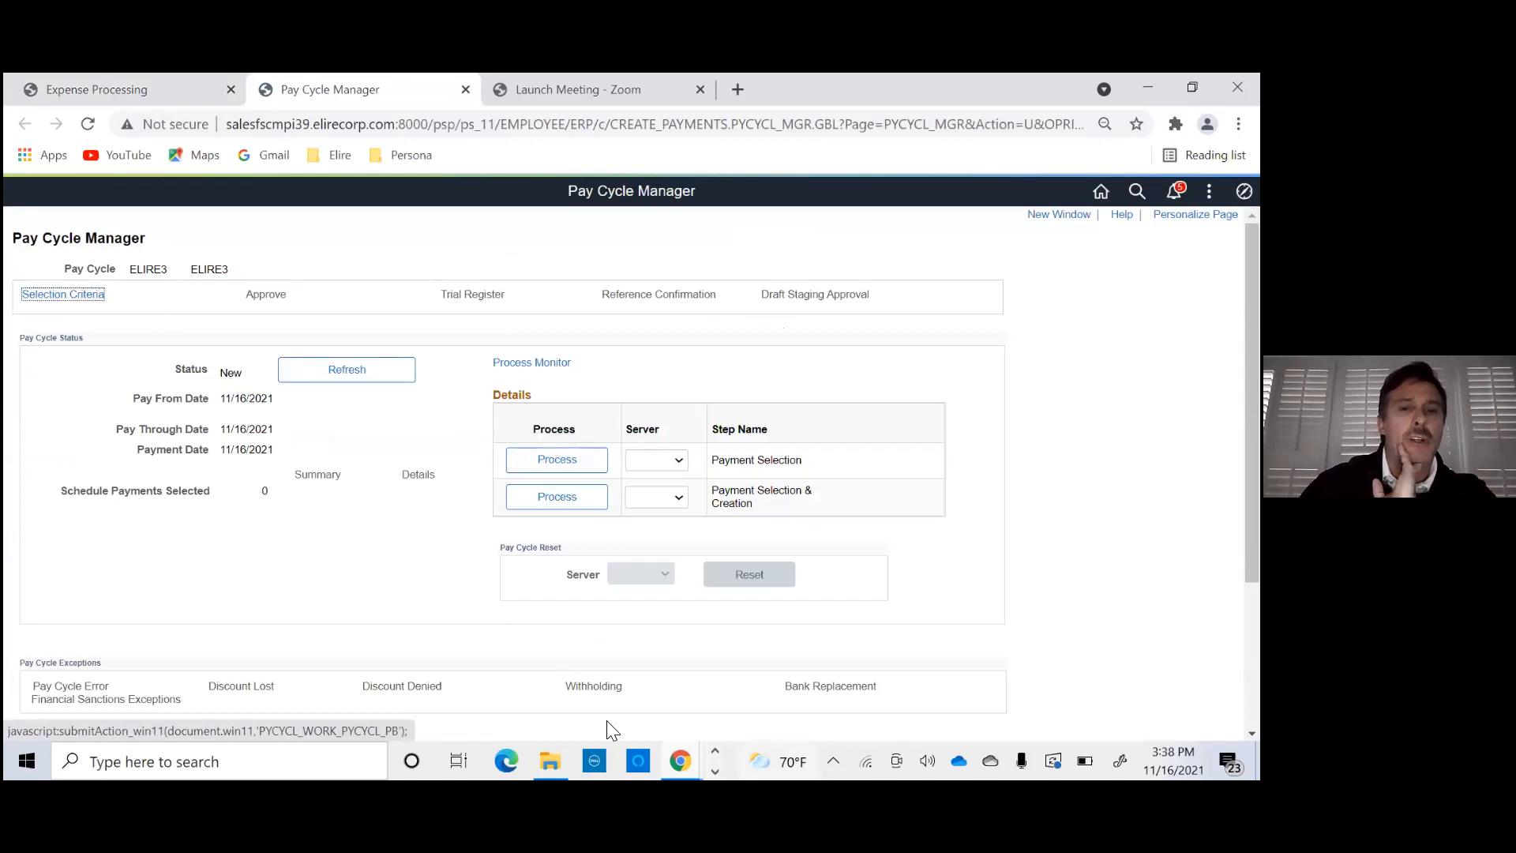
- Open the payment selection criteria of pay cycle ELIRE3 and review its dates, preferences, source transactions and business unit
{"action": "left_click", "coordinate": [83, 306]}
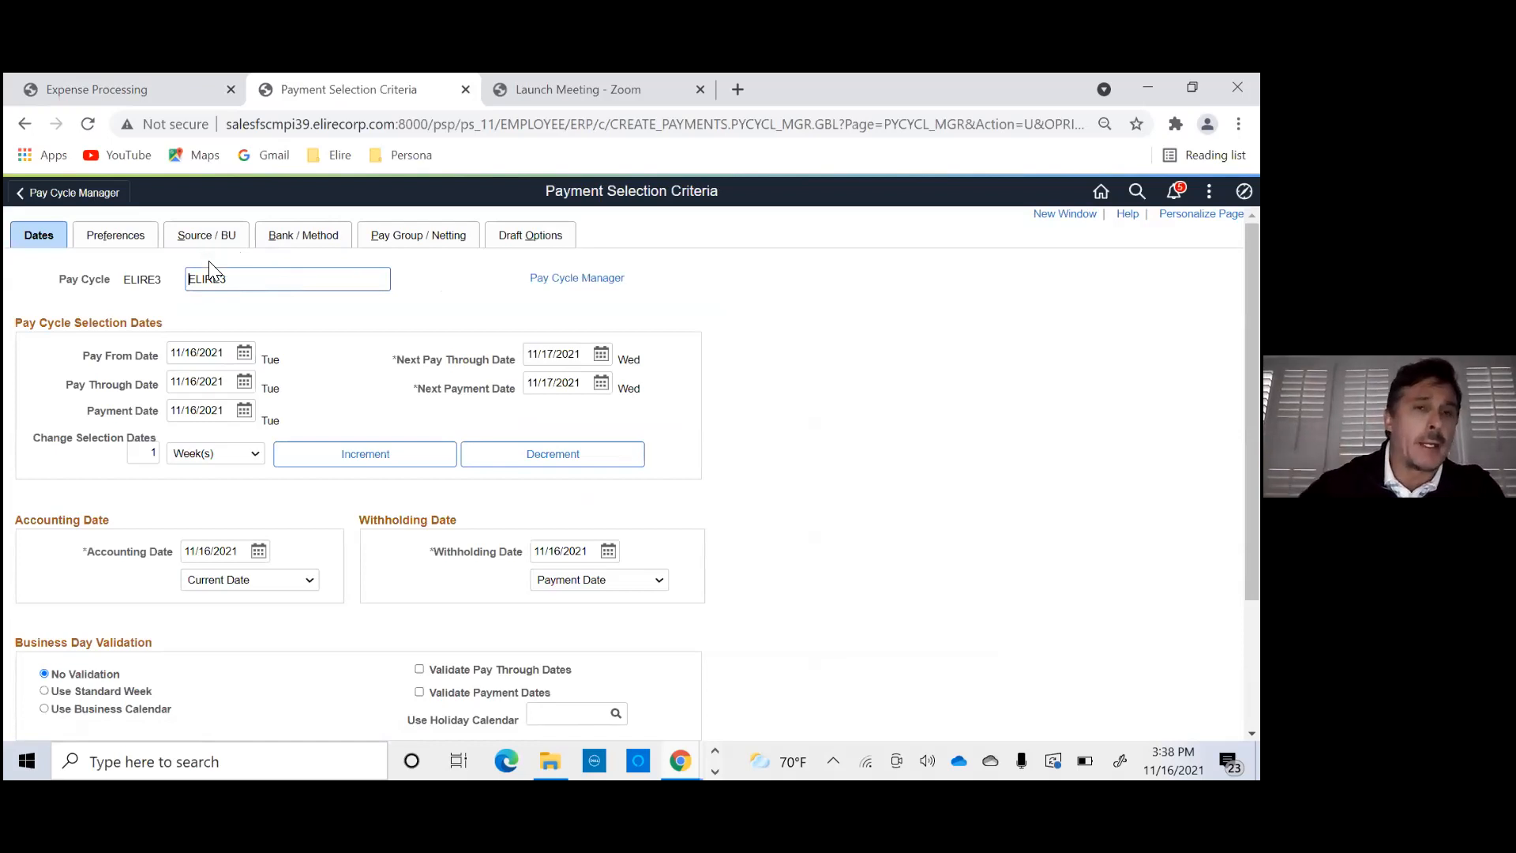
{"action": "left_click", "coordinate": [207, 237]}
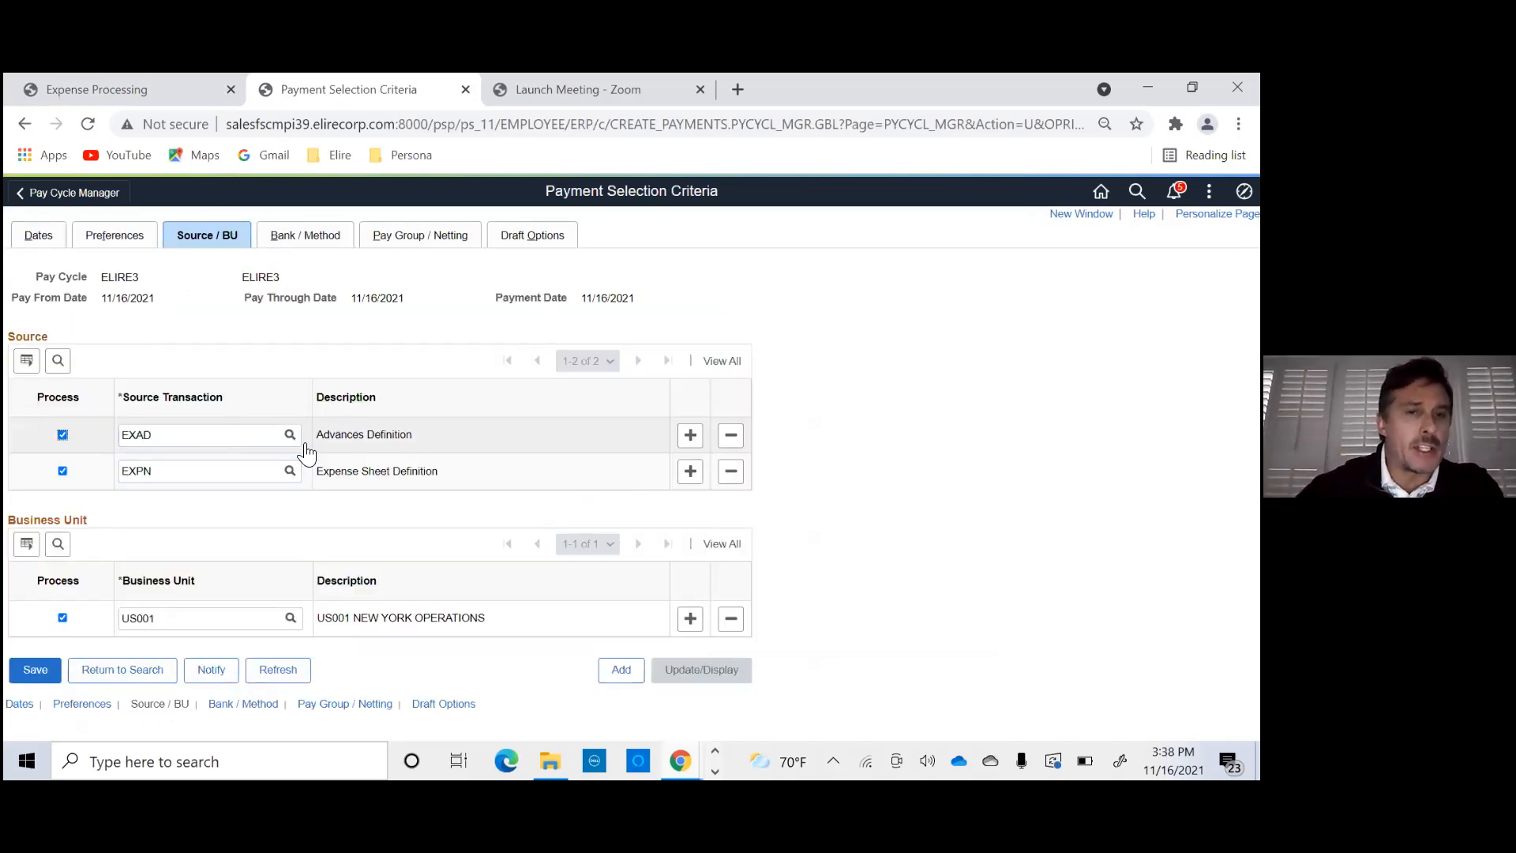
{"action": "left_click_drag", "start_coordinate": [316, 476], "coordinate": [469, 466]}
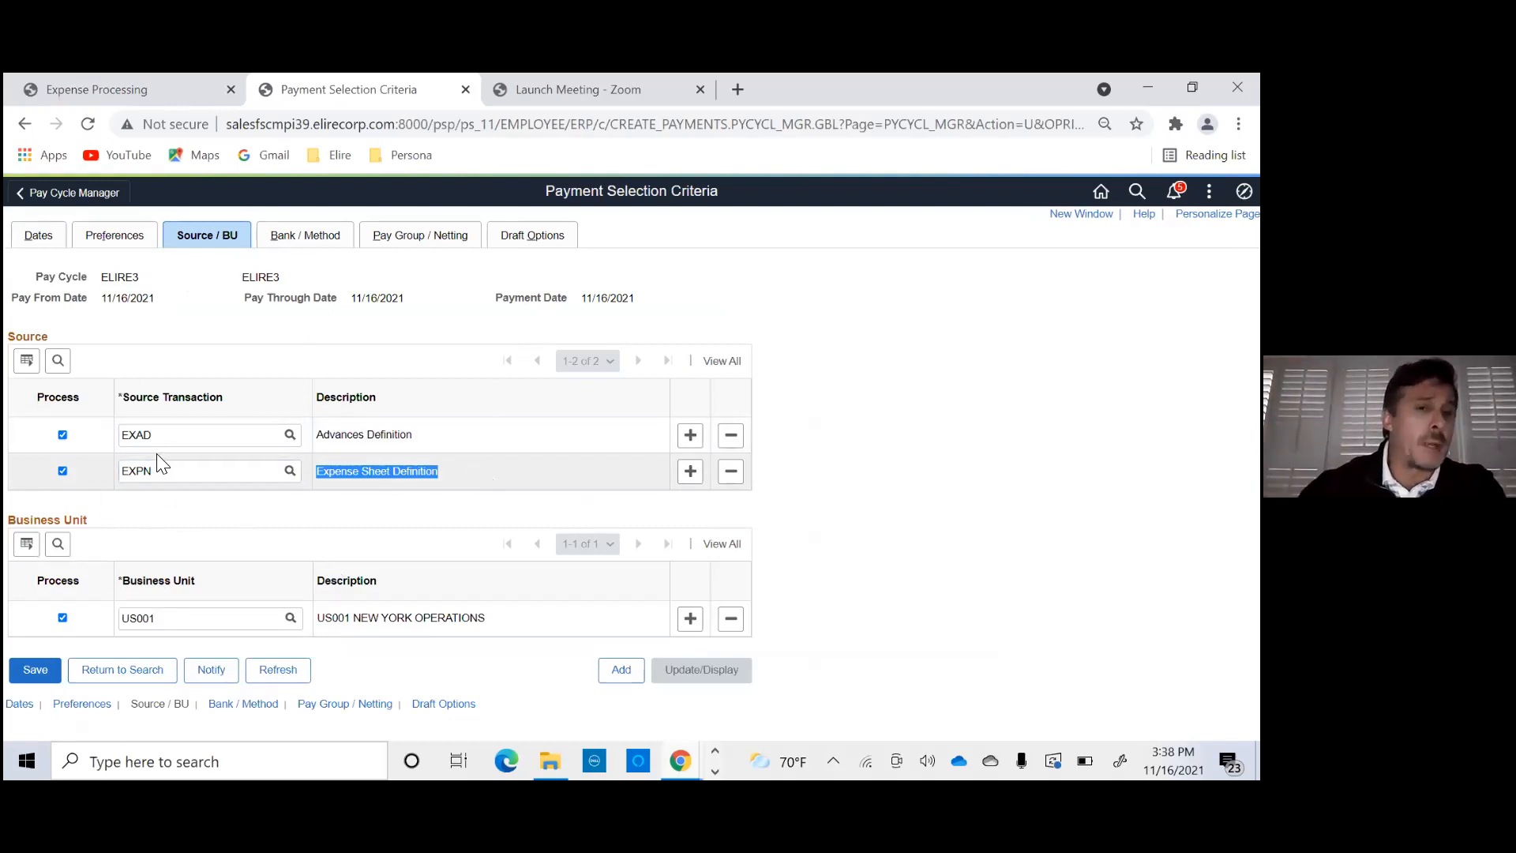
{"action": "left_click", "coordinate": [43, 239]}
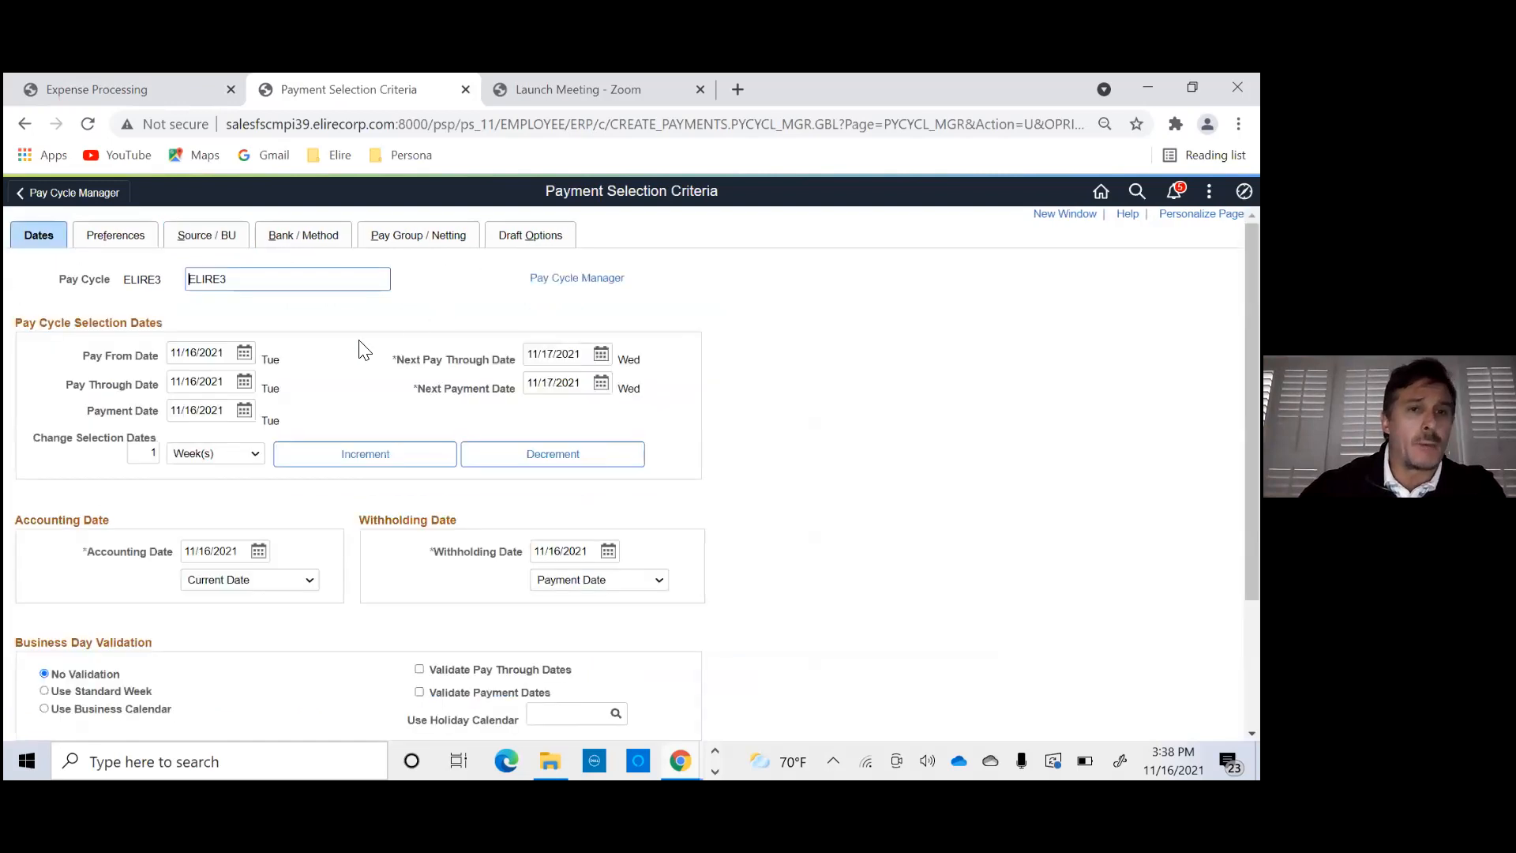
{"action": "left_click", "coordinate": [117, 237]}
{"action": "left_click", "coordinate": [205, 239]}
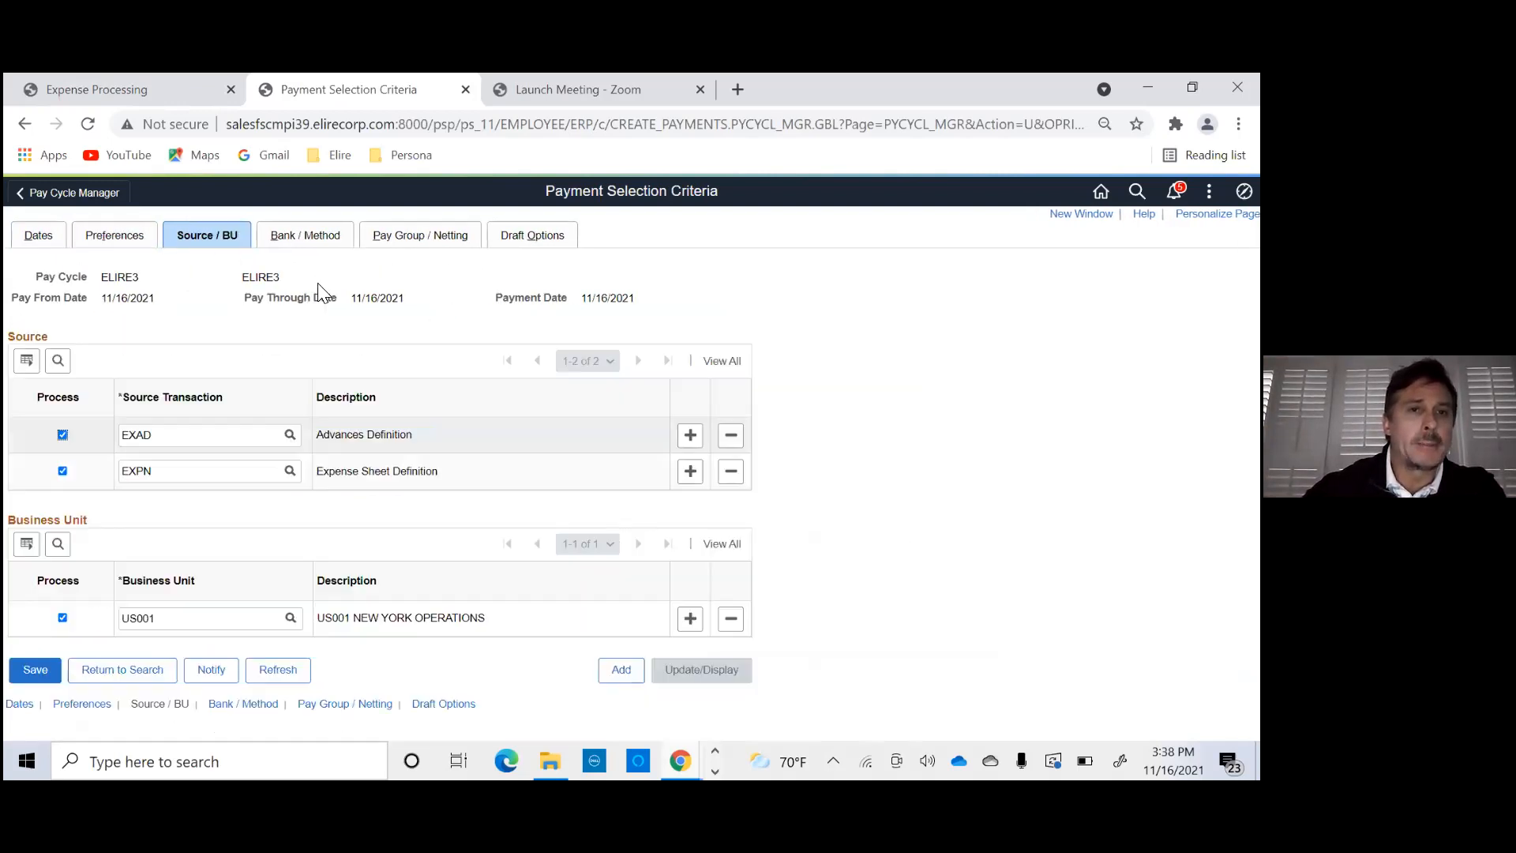
- Return to Pay Cycle Manager for ELIRE3, run Payment Selection on server PRCS3085, and refresh the pay cycle status
{"action": "left_click", "coordinate": [43, 238]}
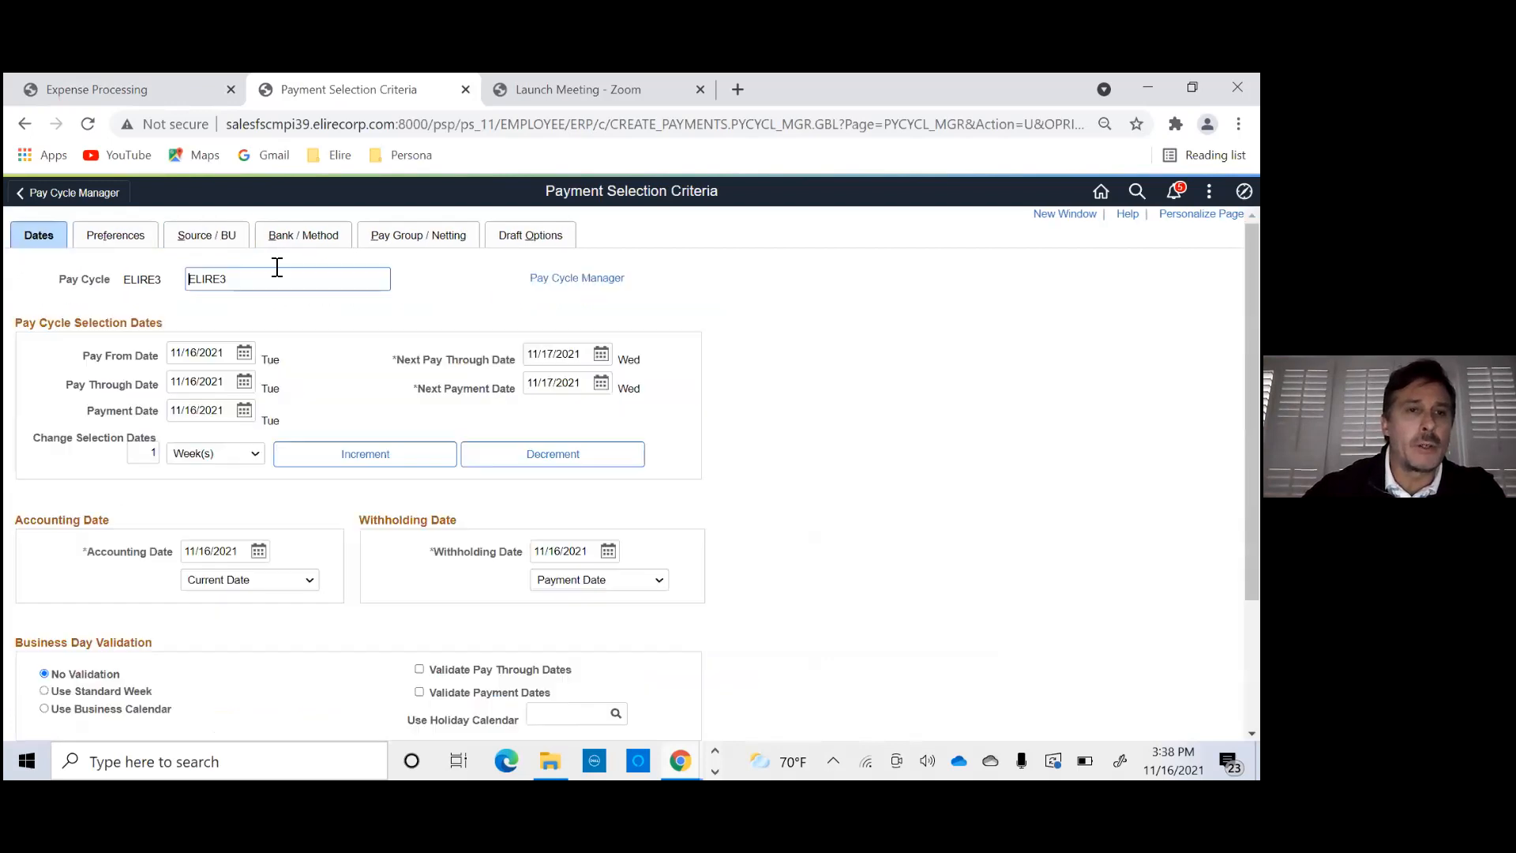
{"action": "left_click", "coordinate": [588, 278]}
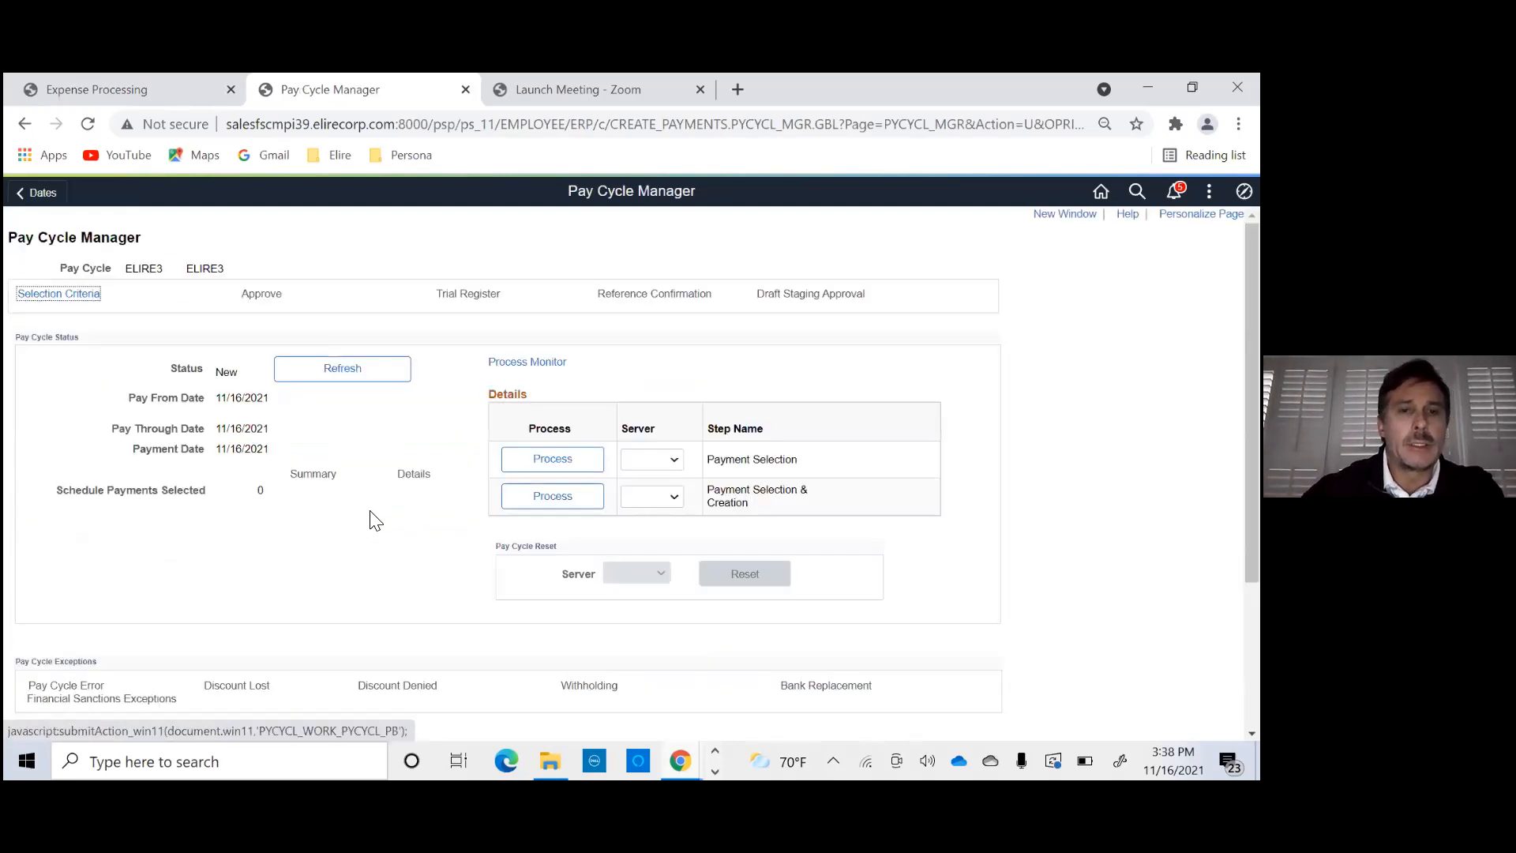
{"action": "left_click", "coordinate": [359, 373]}
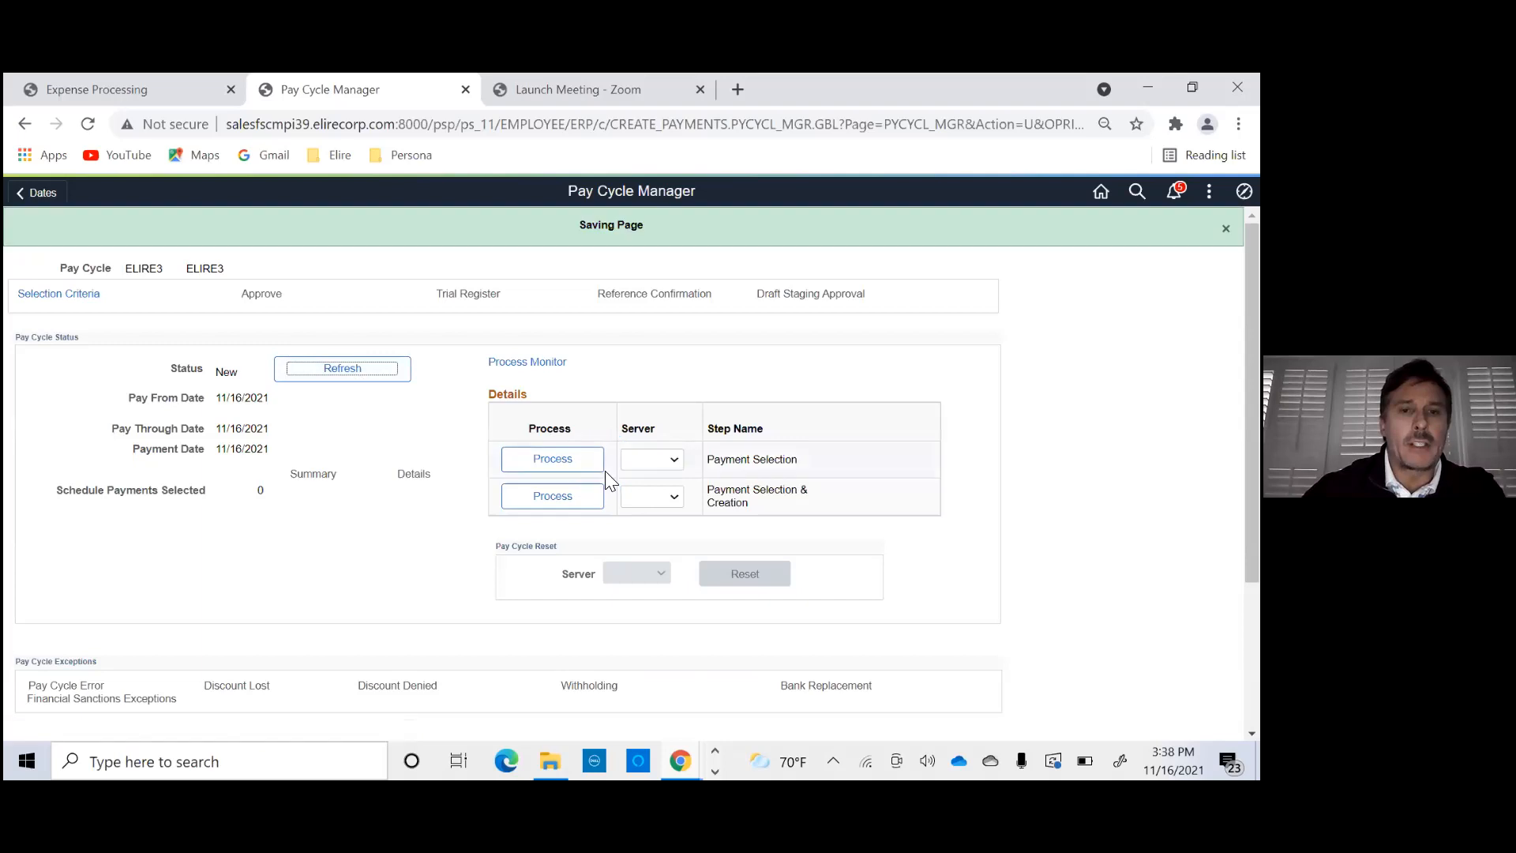
{"action": "left_click", "coordinate": [677, 456]}
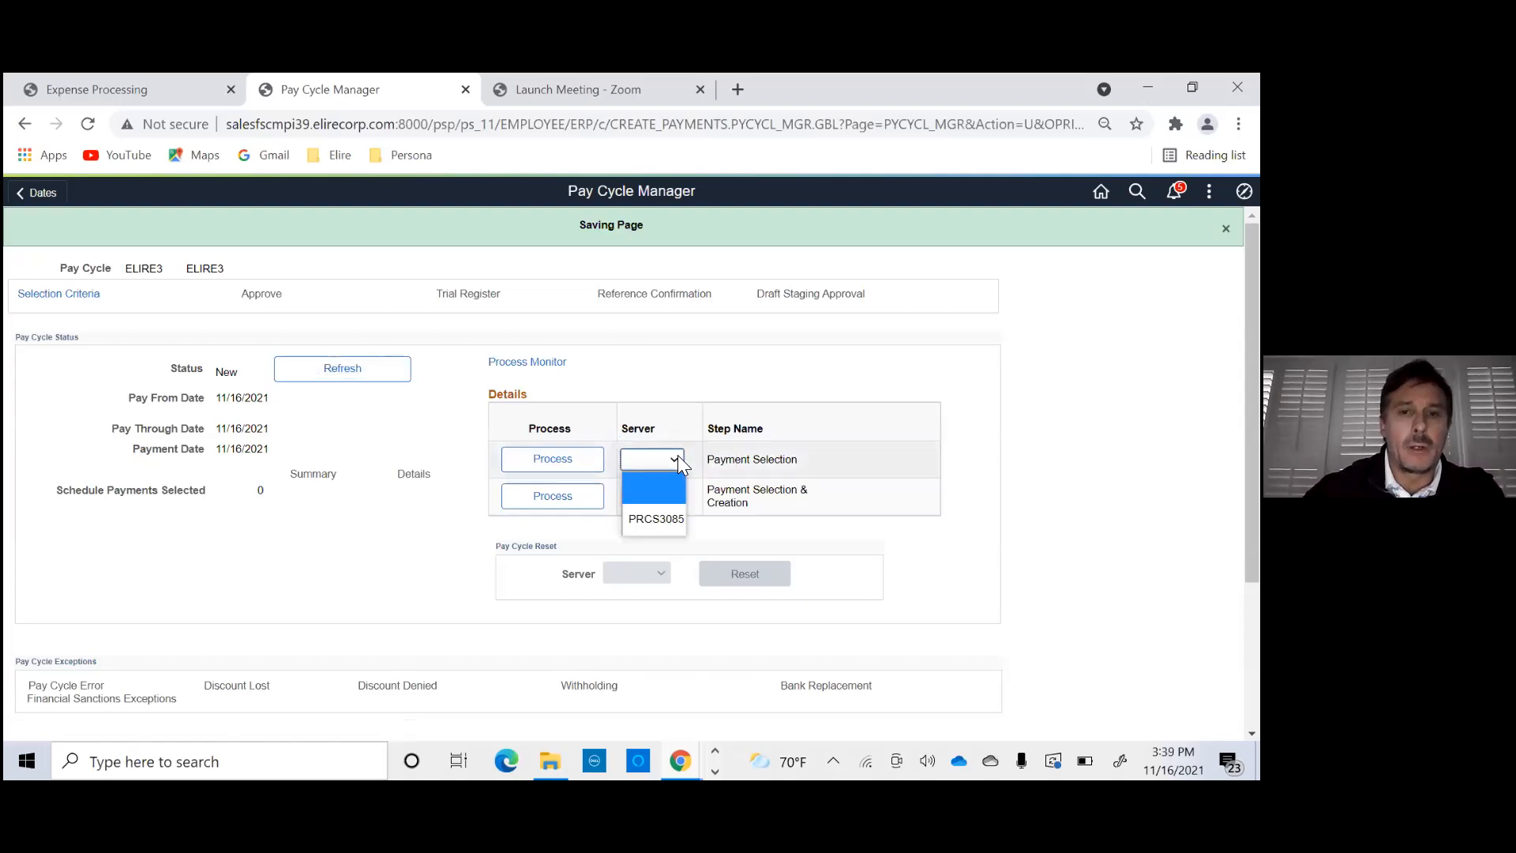
{"action": "left_click", "coordinate": [665, 526]}
{"action": "left_click", "coordinate": [562, 464]}
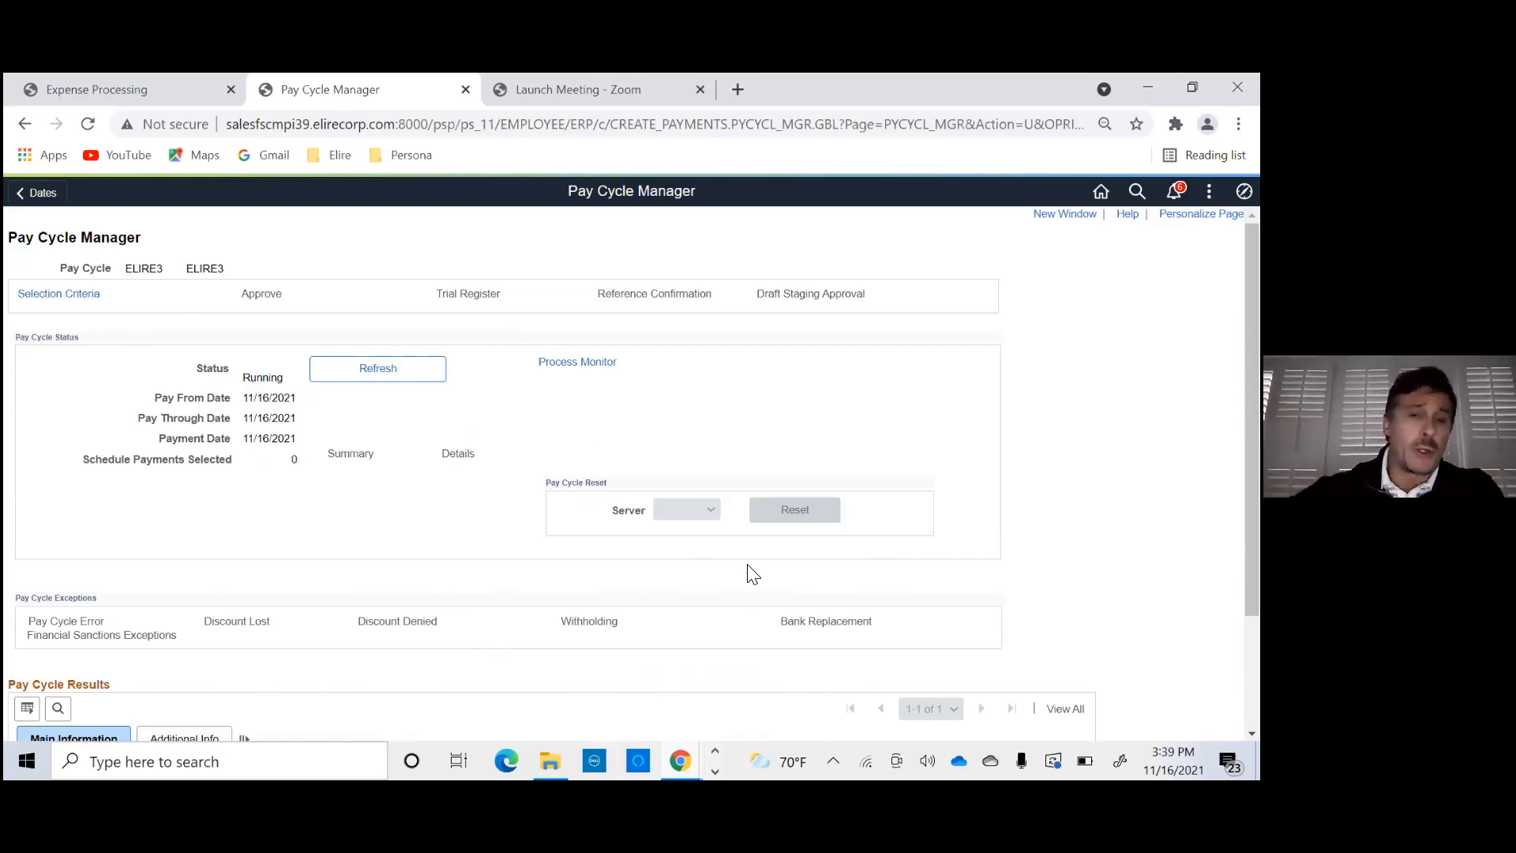
{"action": "left_click", "coordinate": [414, 385]}
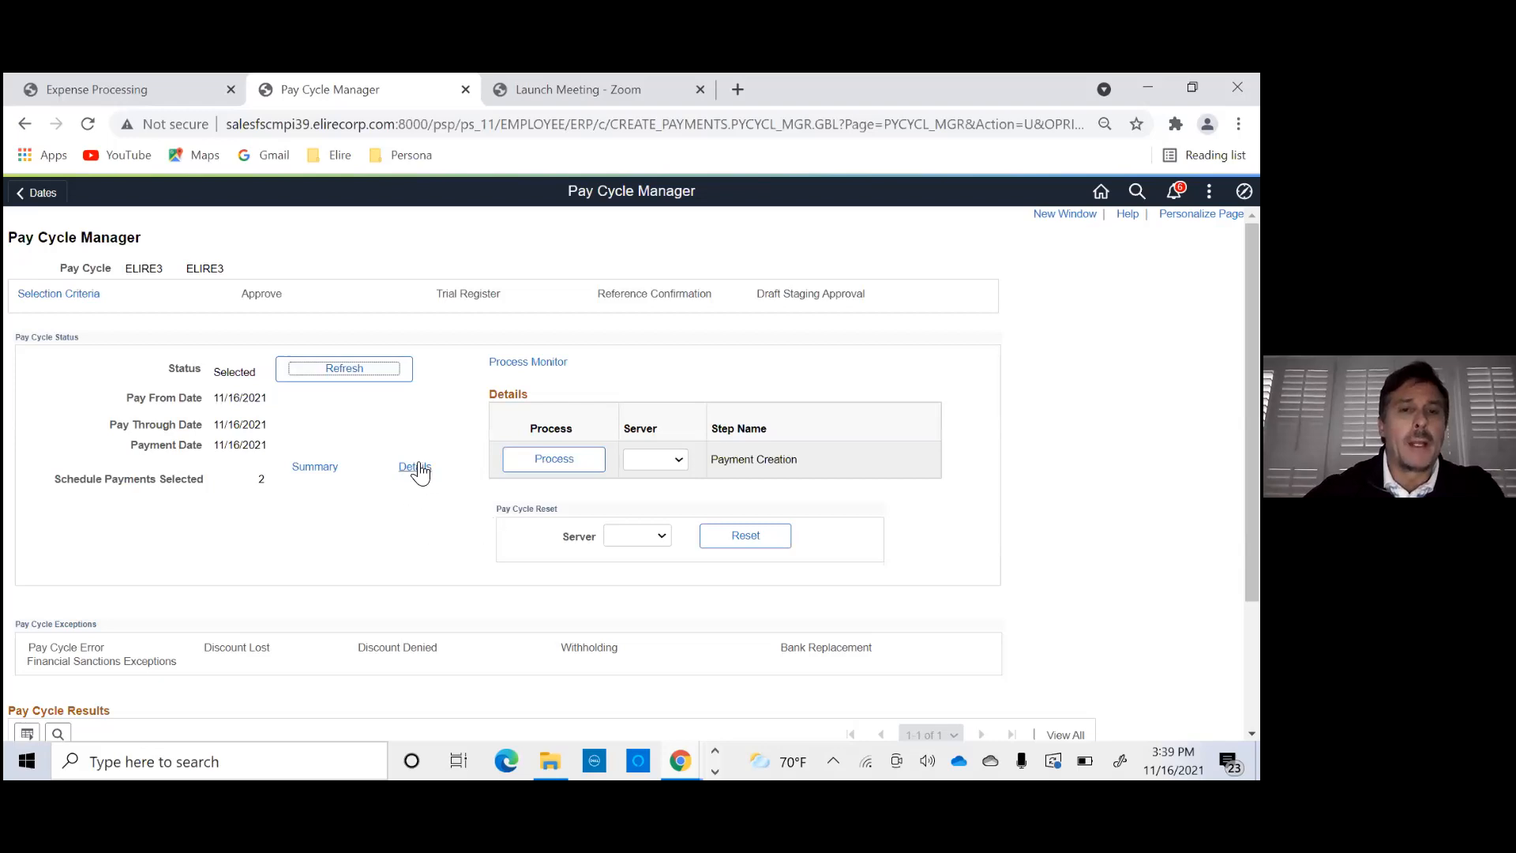
- Open the pay cycle details, search for ELIRE3's scheduled payments, and check the total paid amount
{"action": "left_click", "coordinate": [414, 467]}
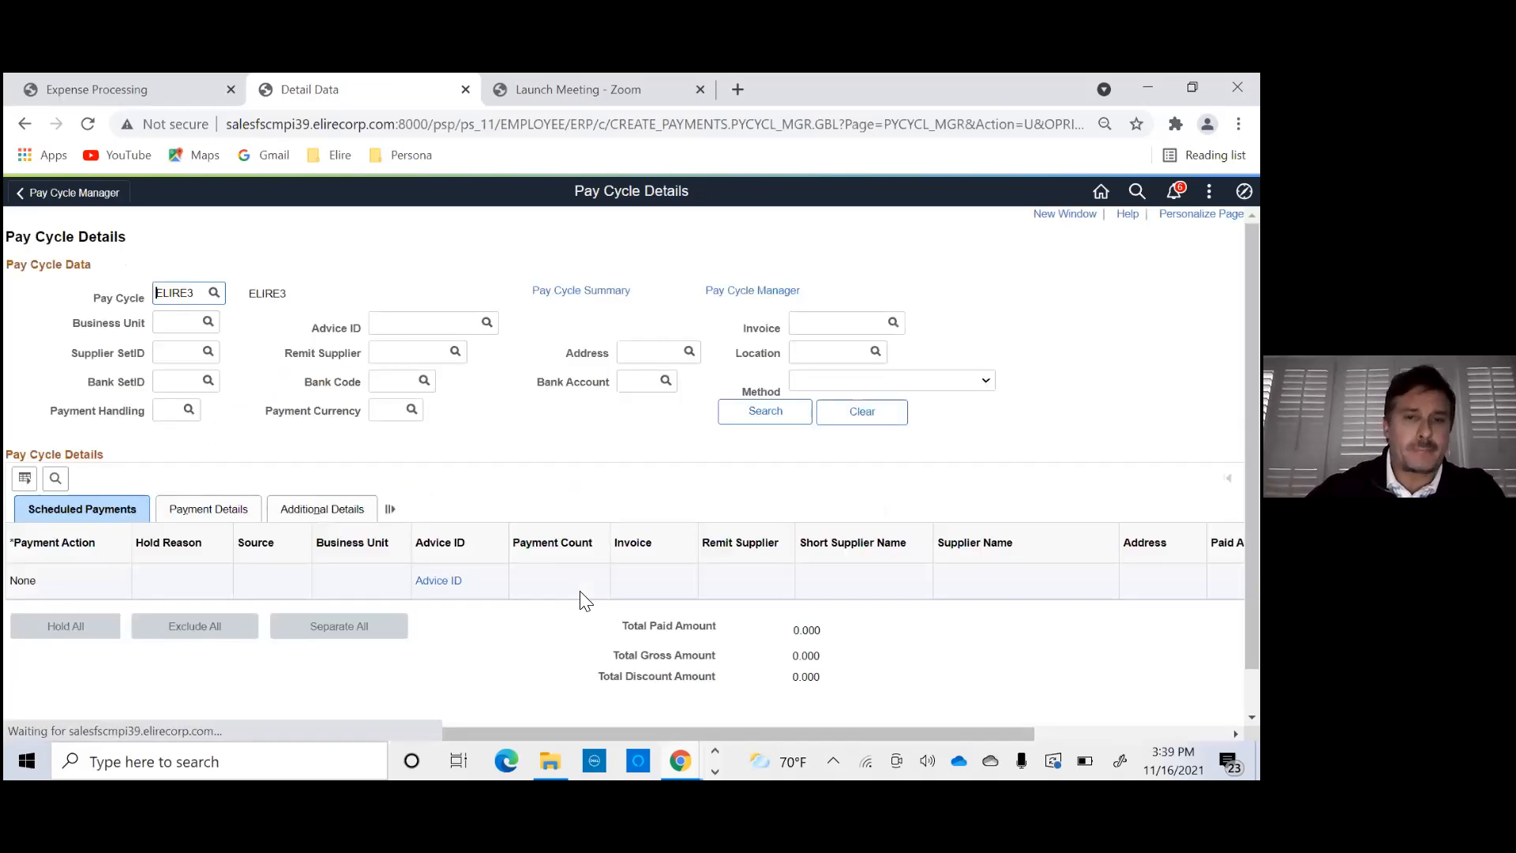
{"action": "left_click", "coordinate": [763, 414]}
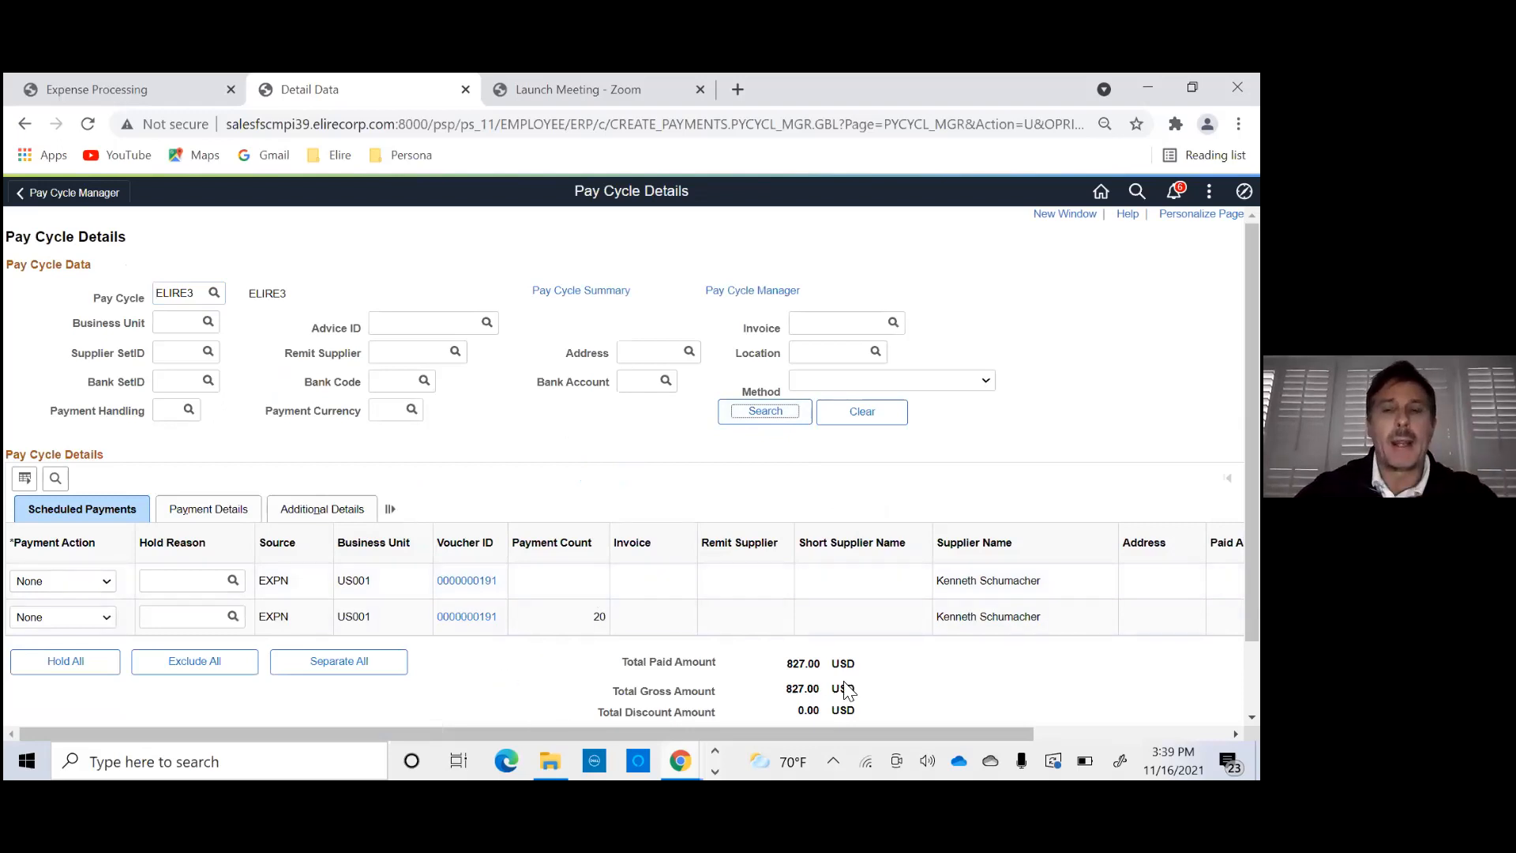
{"action": "double_click", "coordinate": [790, 664]}
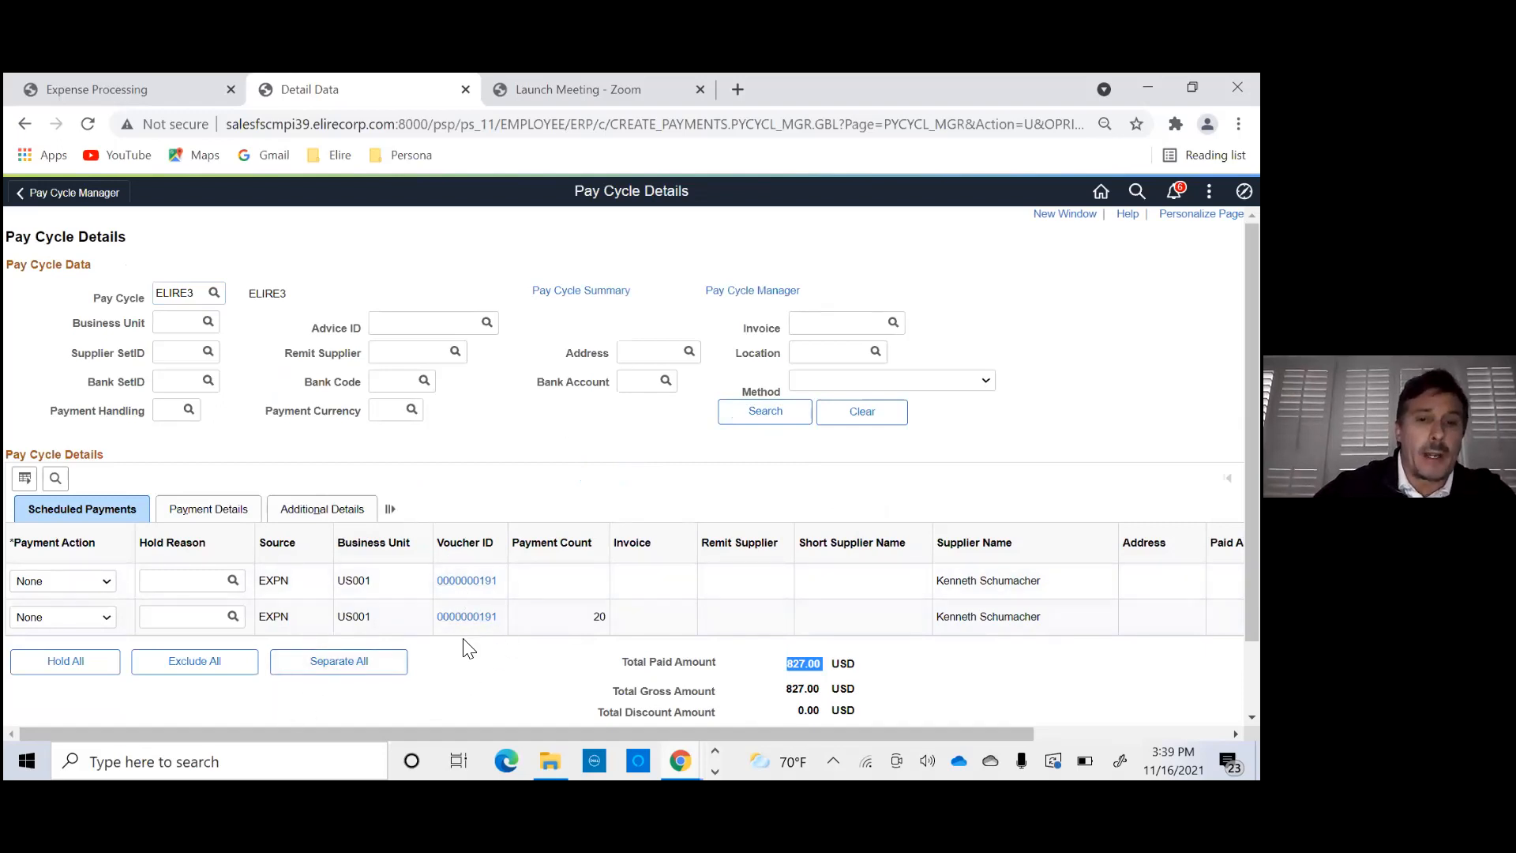
- Compare the paid amounts of the two scheduled EXPN payment lines with the totals, including the negative cash advance line
{"action": "left_click_drag", "start_coordinate": [508, 738], "coordinate": [821, 644]}
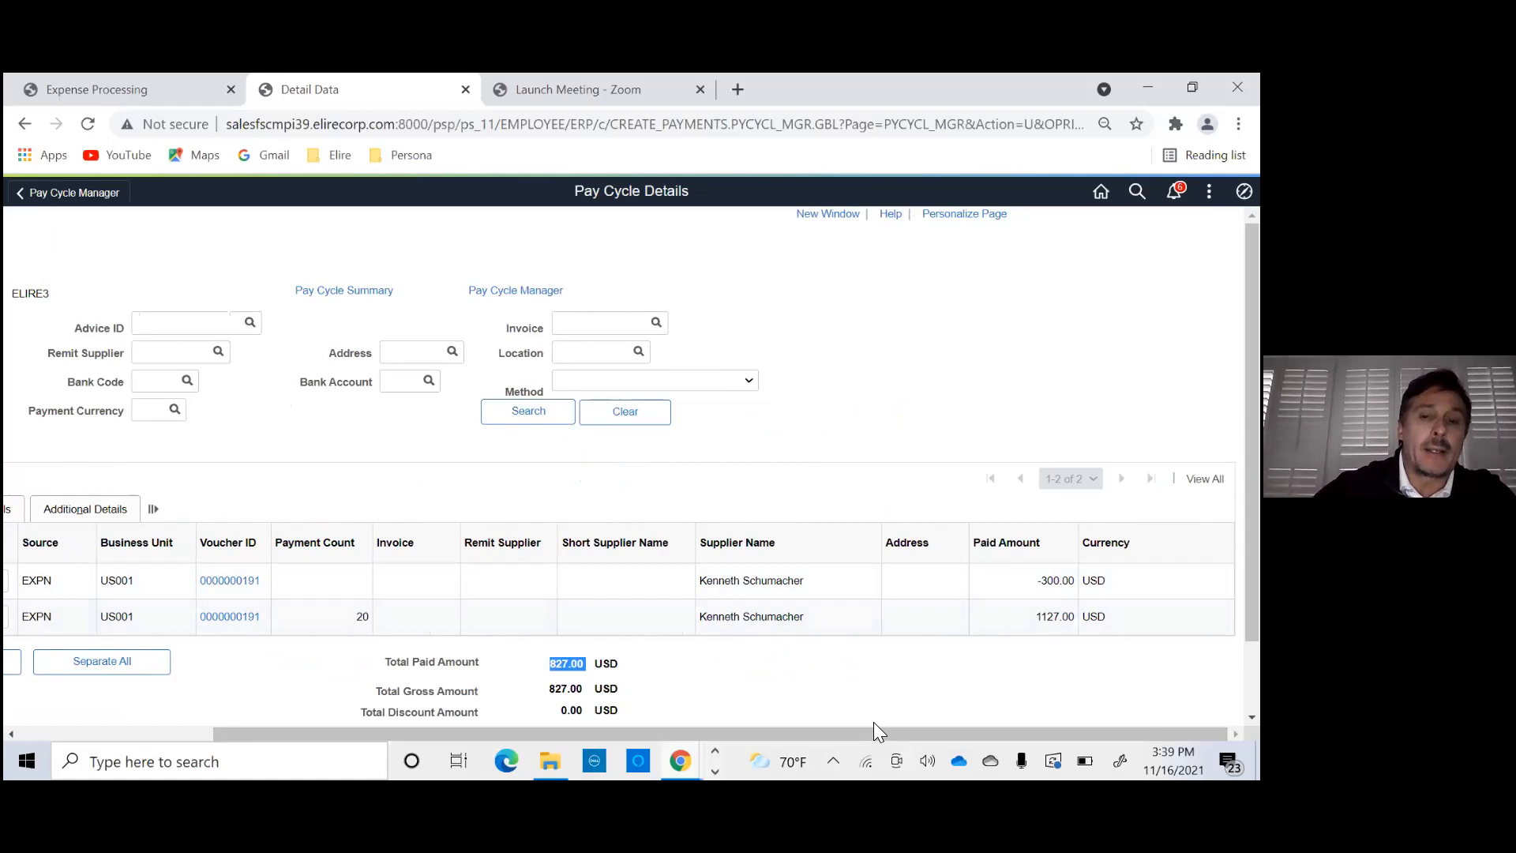
{"action": "left_click_drag", "start_coordinate": [857, 729], "coordinate": [635, 733]}
{"action": "mouse_move", "coordinate": [796, 707]}
{"action": "left_mouse_down"}
{"action": "mouse_move", "coordinate": [795, 687]}
{"action": "mouse_move", "coordinate": [792, 703]}
{"action": "mouse_move", "coordinate": [812, 694]}
{"action": "left_mouse_up"}
{"action": "left_click", "coordinate": [812, 695]}
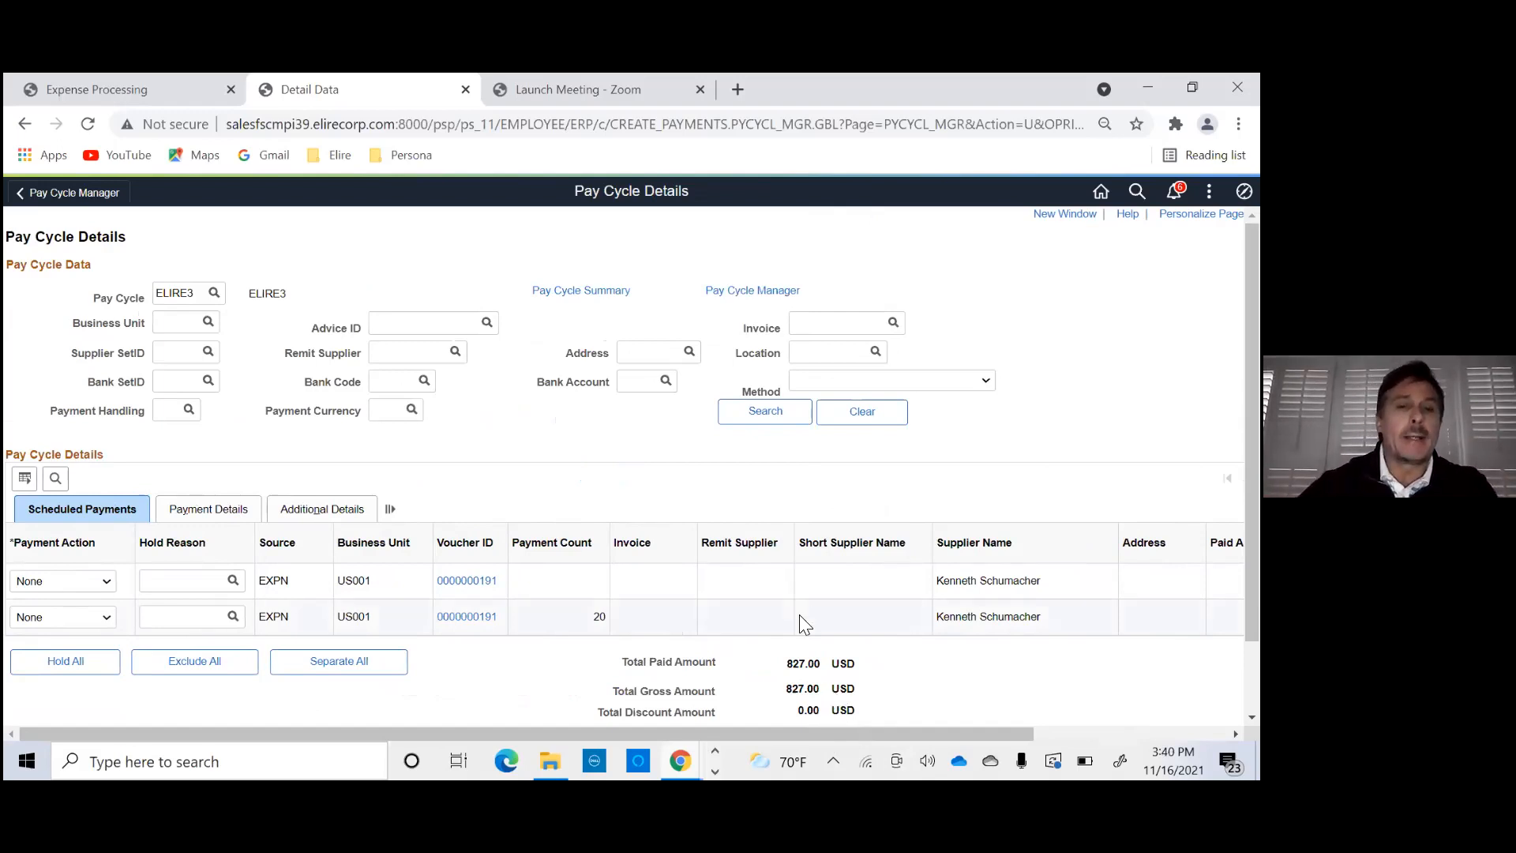
{"action": "left_click_drag", "start_coordinate": [889, 733], "coordinate": [1079, 734]}
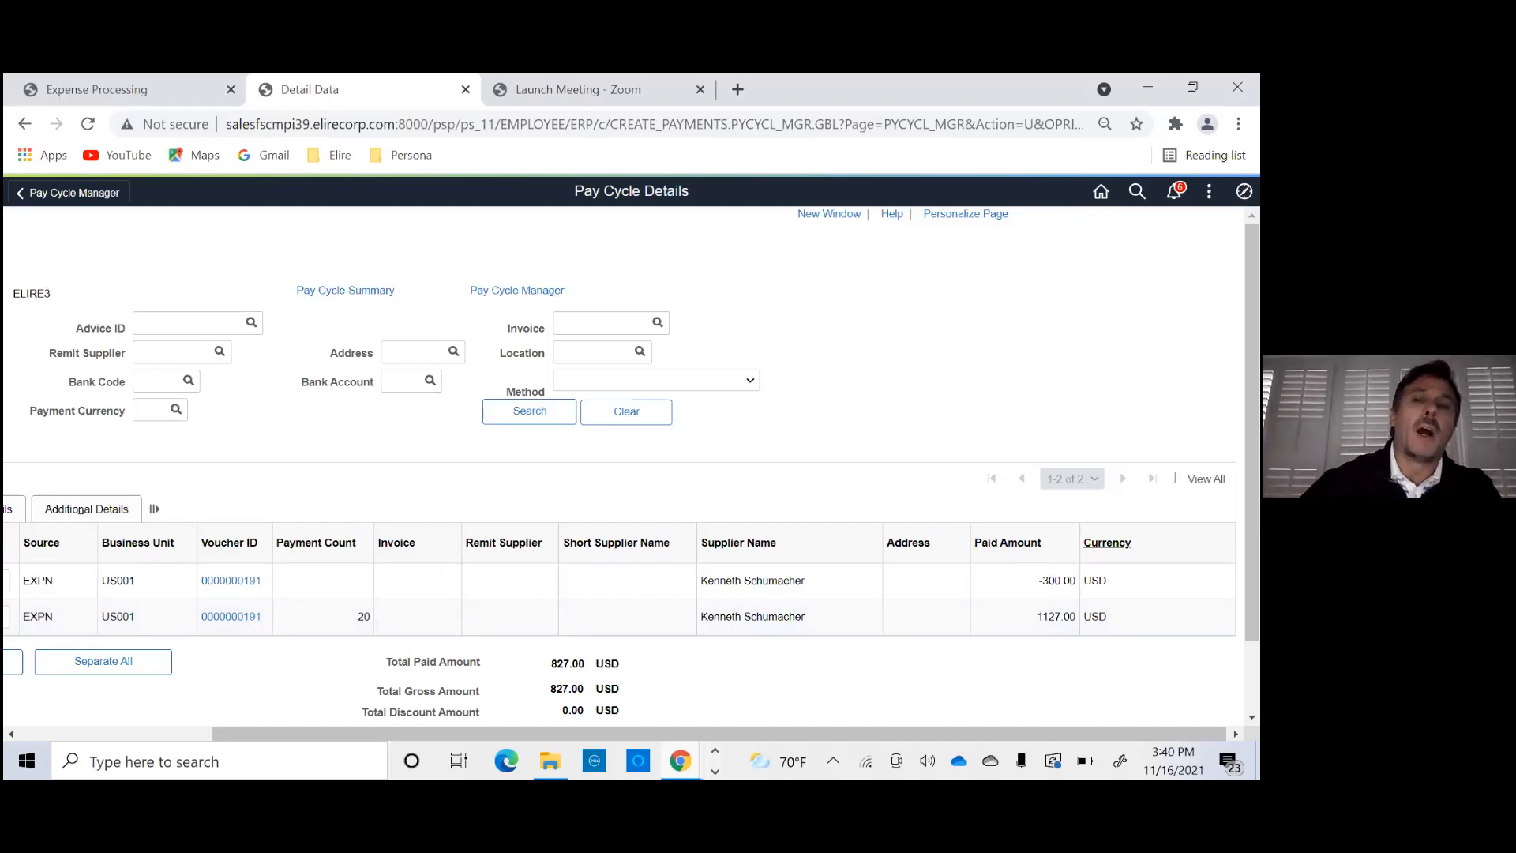
{"action": "double_click", "coordinate": [1041, 581]}
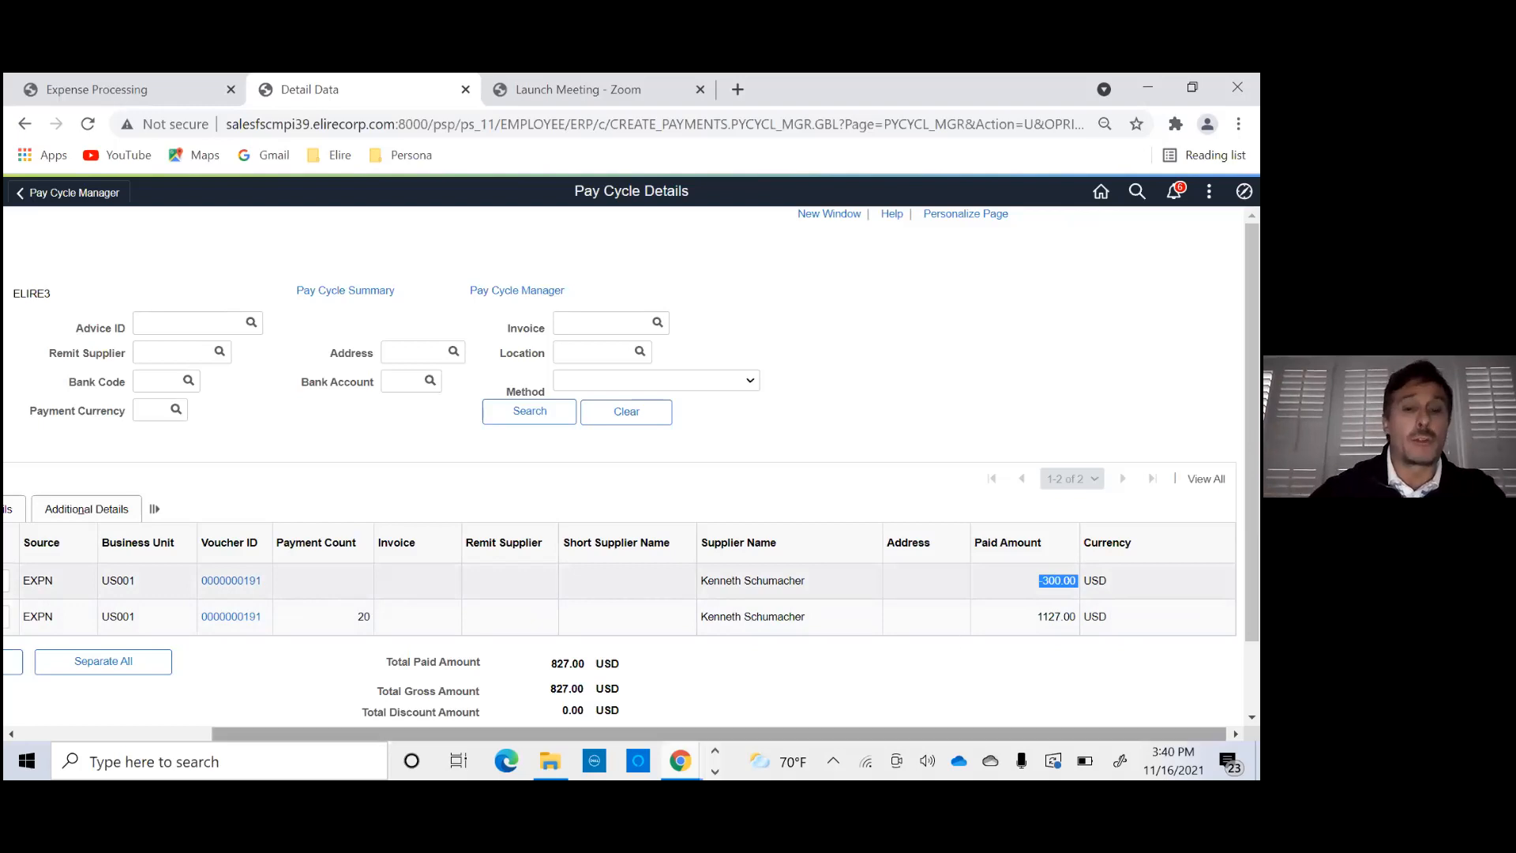
{"action": "left_click_drag", "start_coordinate": [611, 733], "coordinate": [330, 736]}
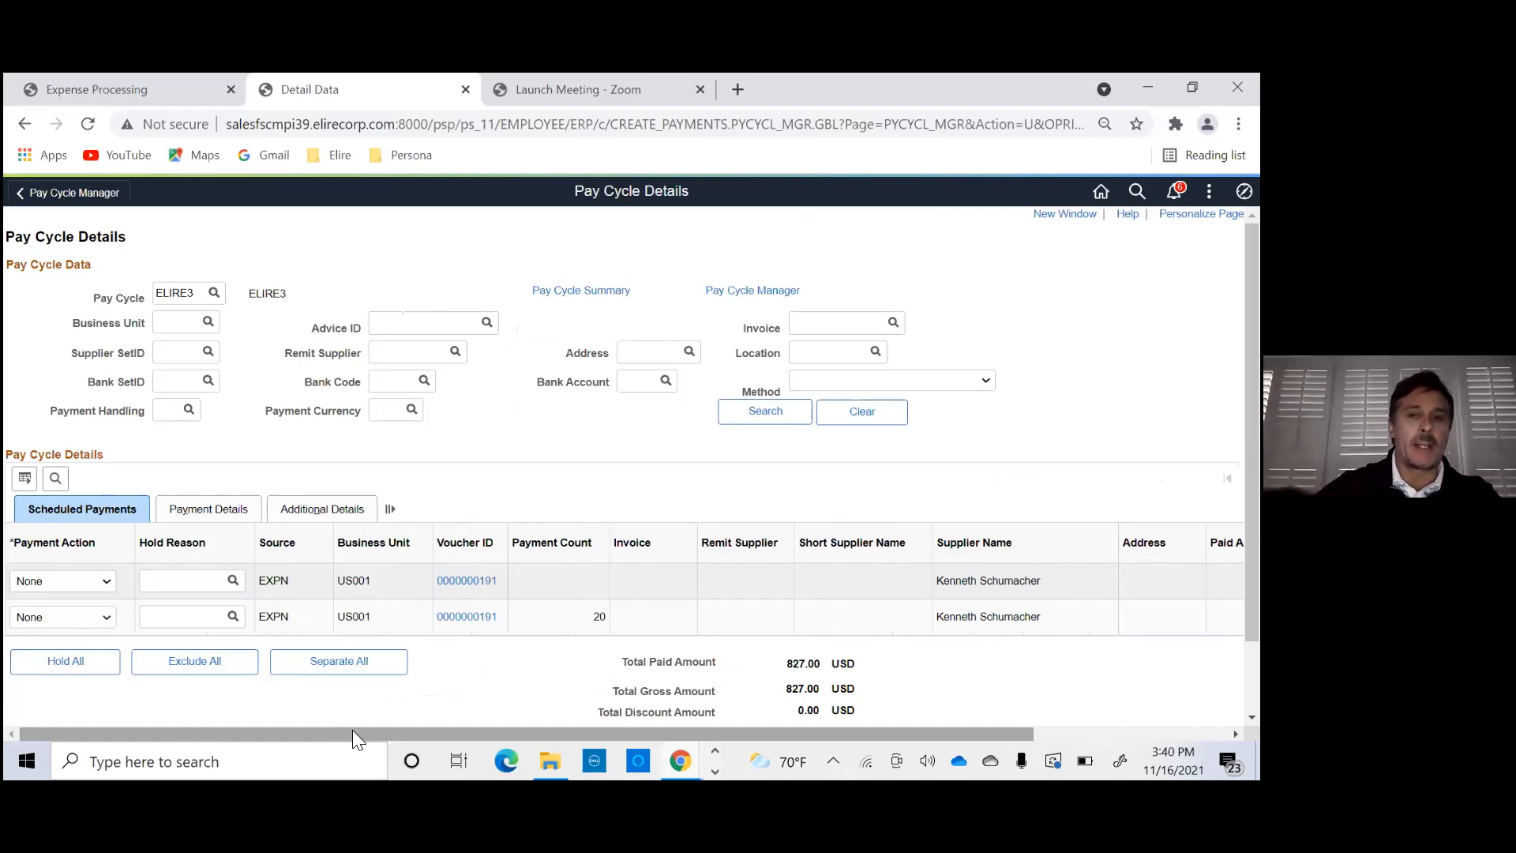
- Open the expense report behind the second scheduled payment and view its individual expense lines
{"action": "left_click", "coordinate": [477, 621]}
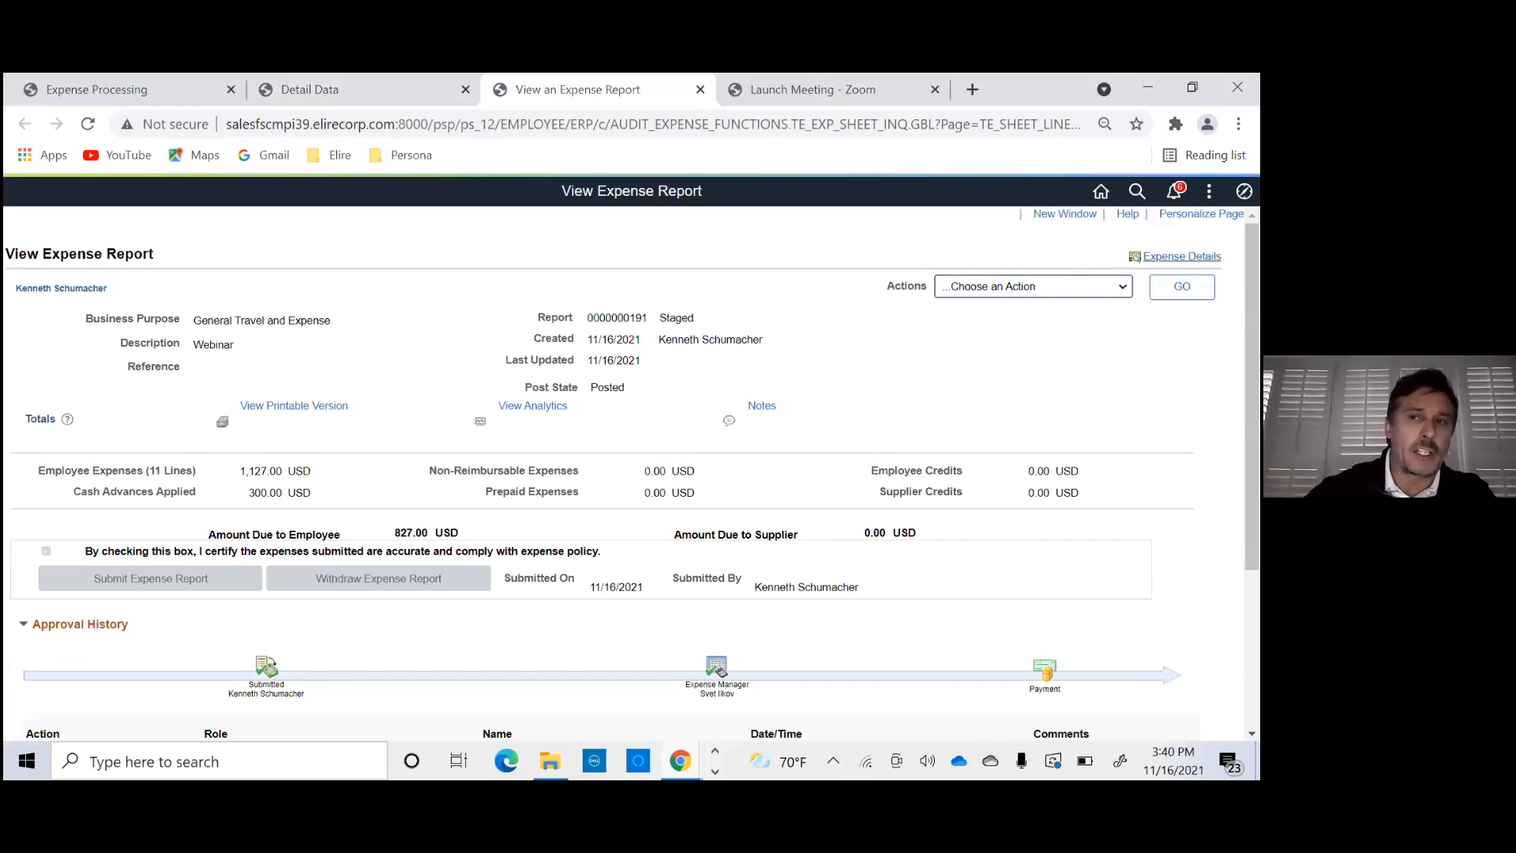
{"action": "left_click", "coordinate": [1182, 256]}
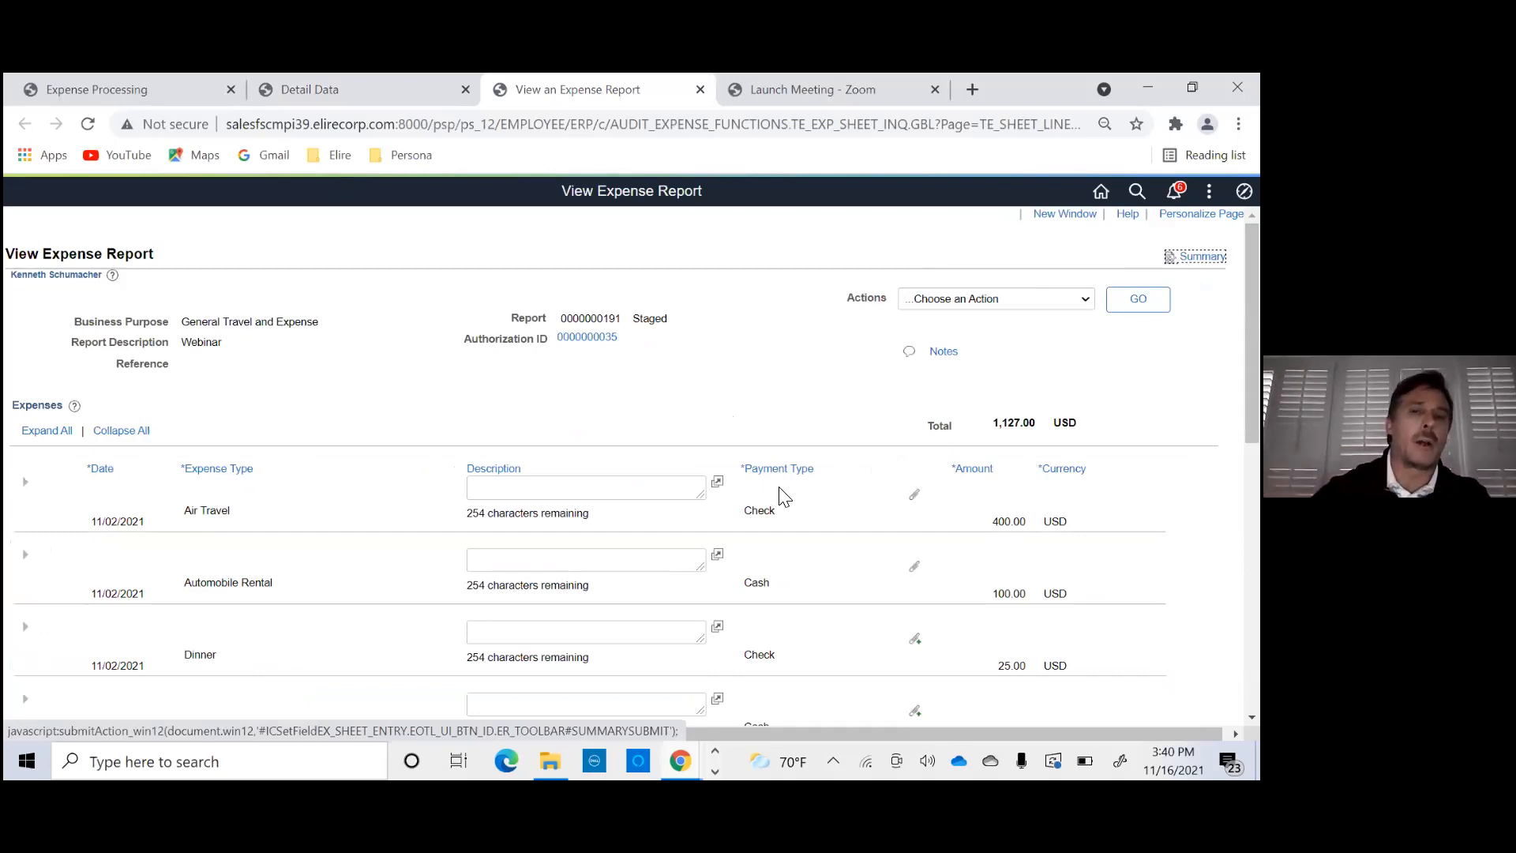
{"action": "left_click", "coordinate": [508, 566]}
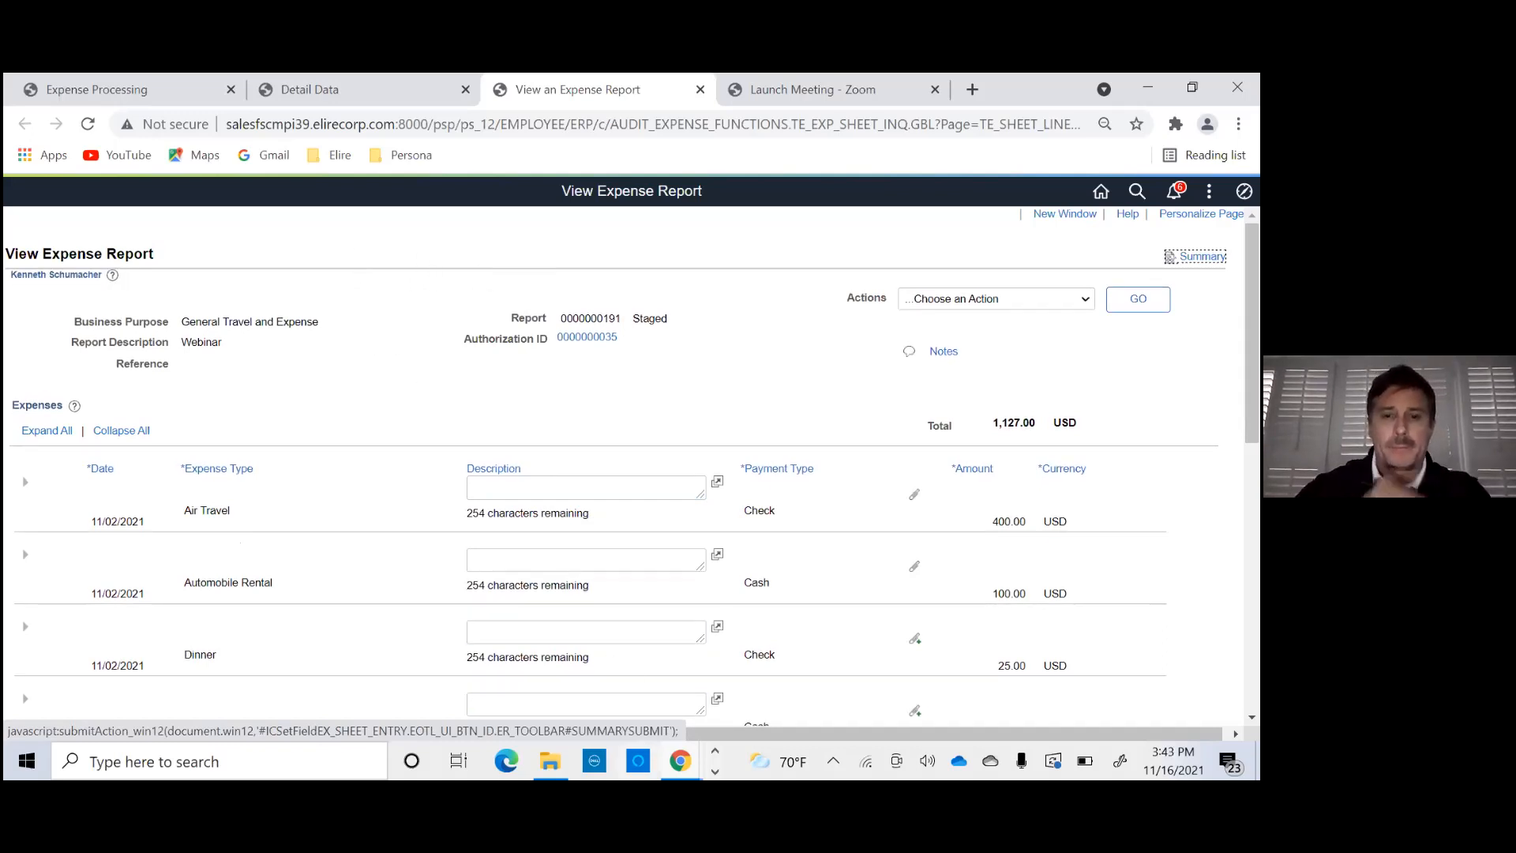
- Switch to the PowerPoint webinar presentation and show slide 9, Wrap Up and Highlights of Travel & Expense Topics
{"action": "left_click", "coordinate": [715, 771]}
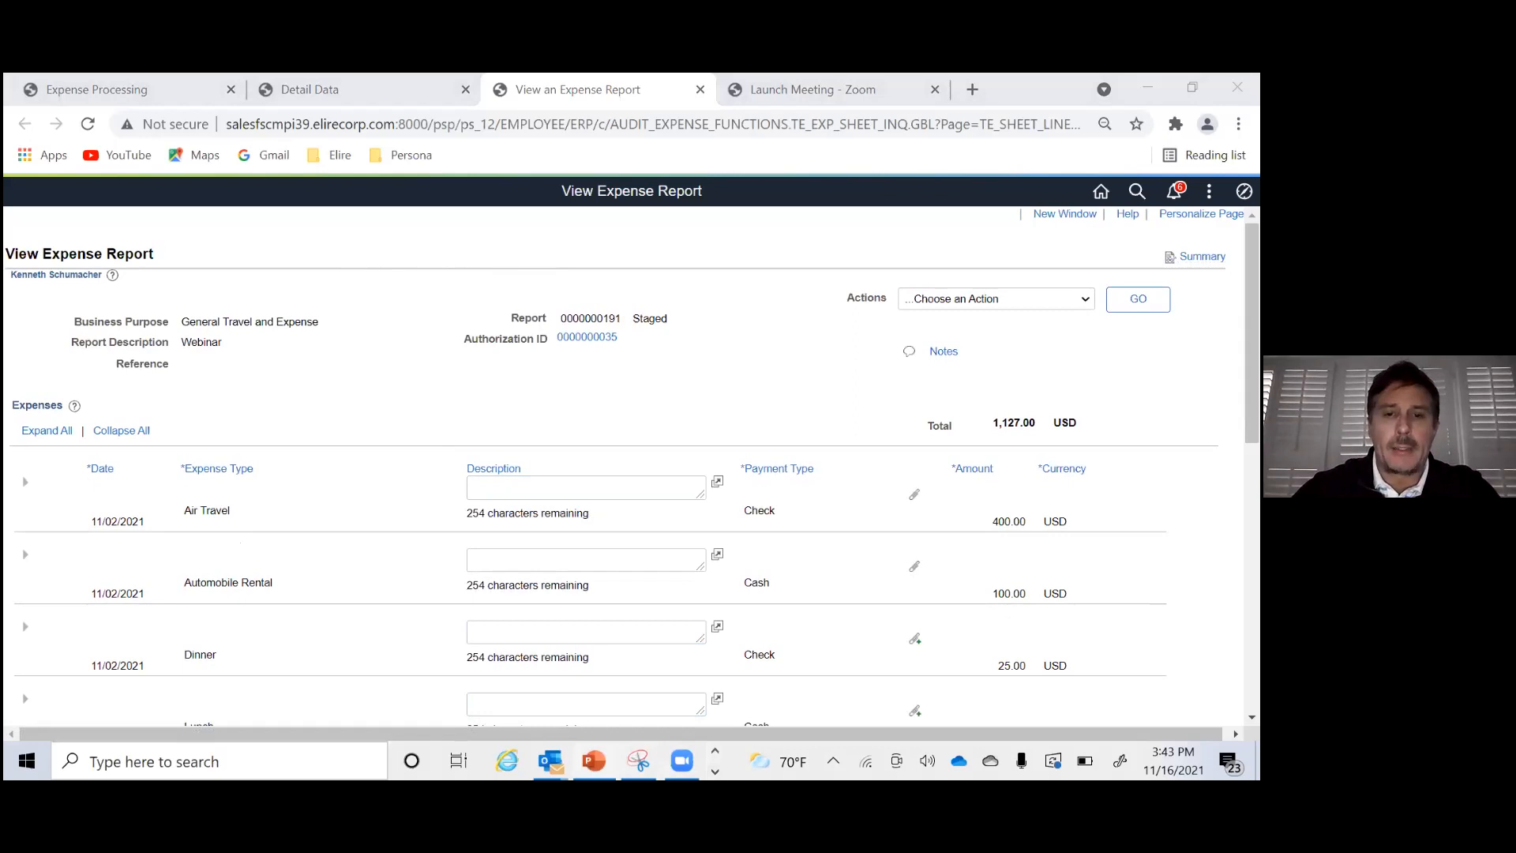
{"action": "left_click", "coordinate": [594, 760]}
{"action": "left_click", "coordinate": [243, 577]}
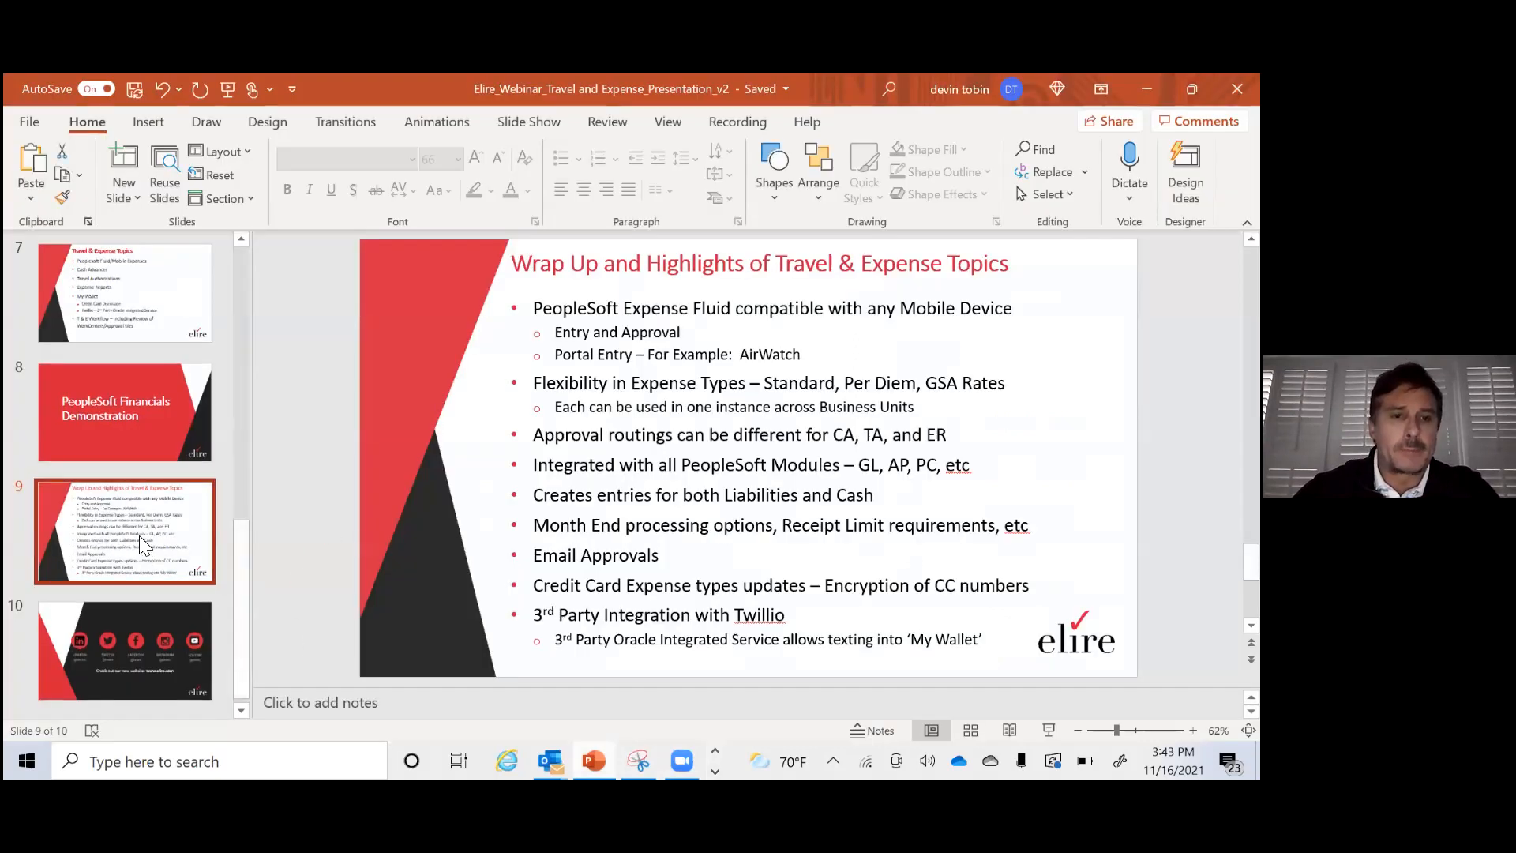